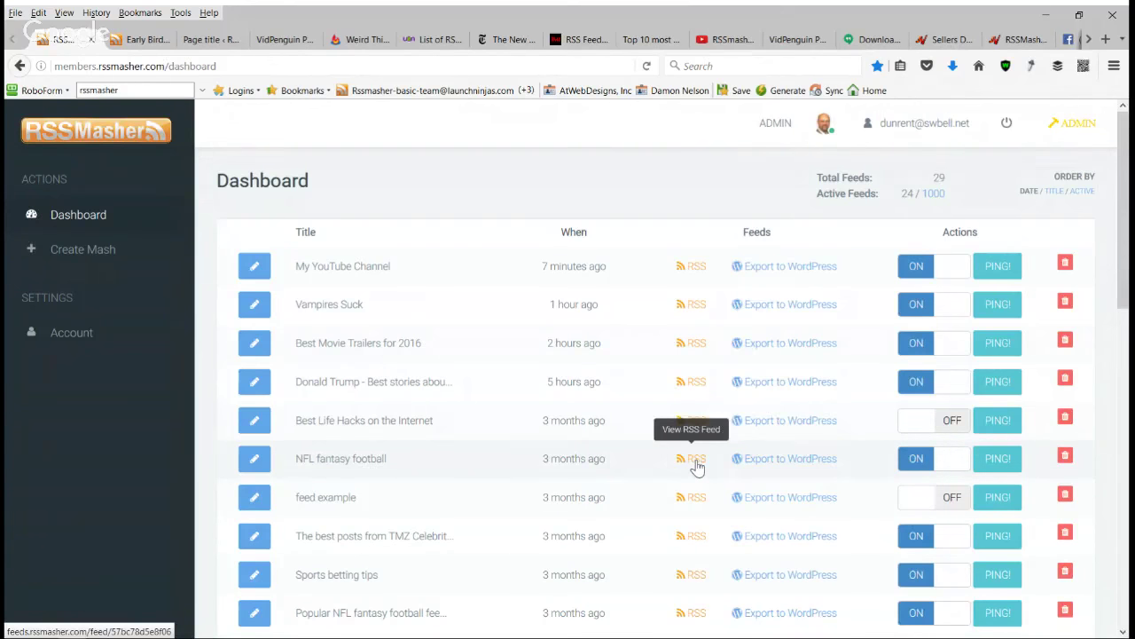
Step: Open the RSS feed of the NFL fantasy football mash and look through its posts
left_click(697, 461)
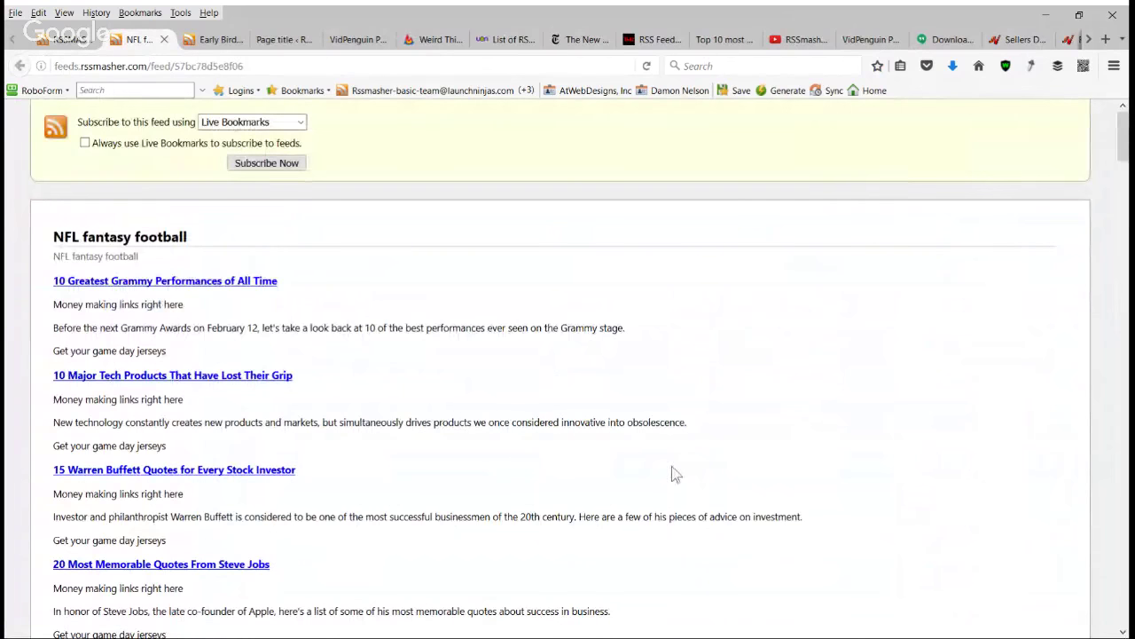
scroll(672, 474, "down", 1)
scroll(670, 481, "down", 1)
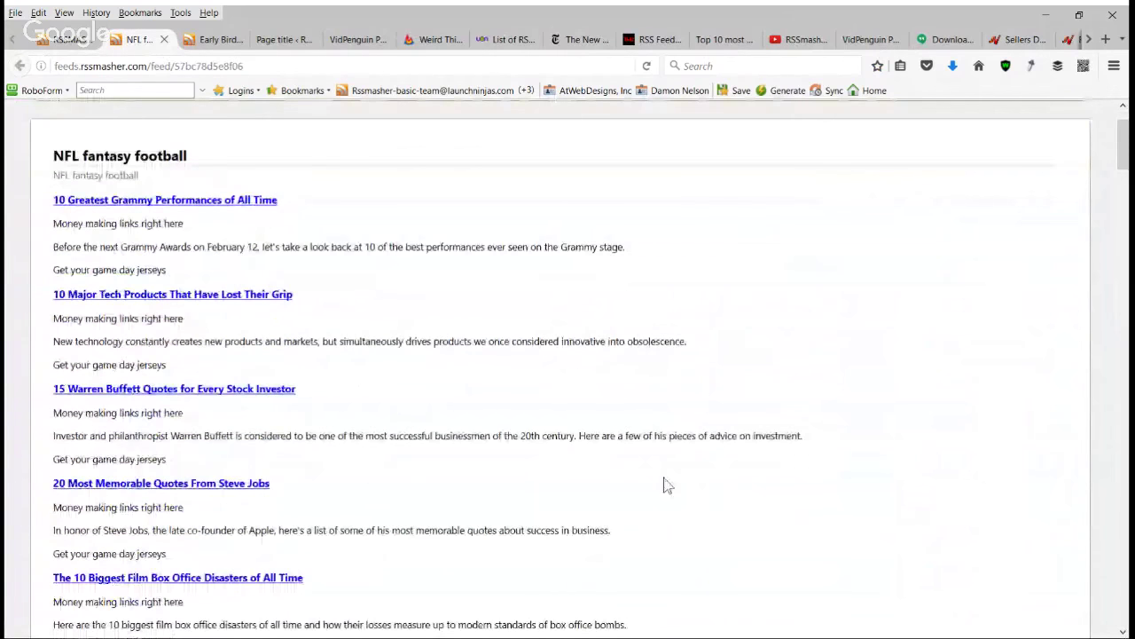
Step: Return to the dashboard, open the "Popular NFL fantasy football feeds" RSS feed and examine the promotional text above its first post
left_click(78, 39)
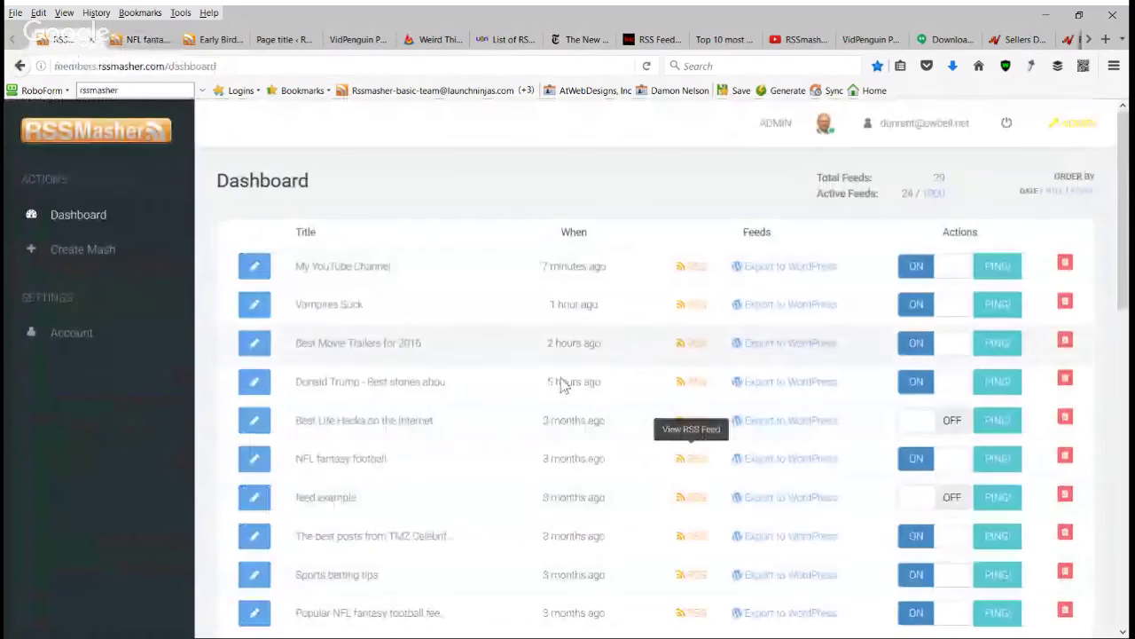
scroll(526, 488, "down", 2)
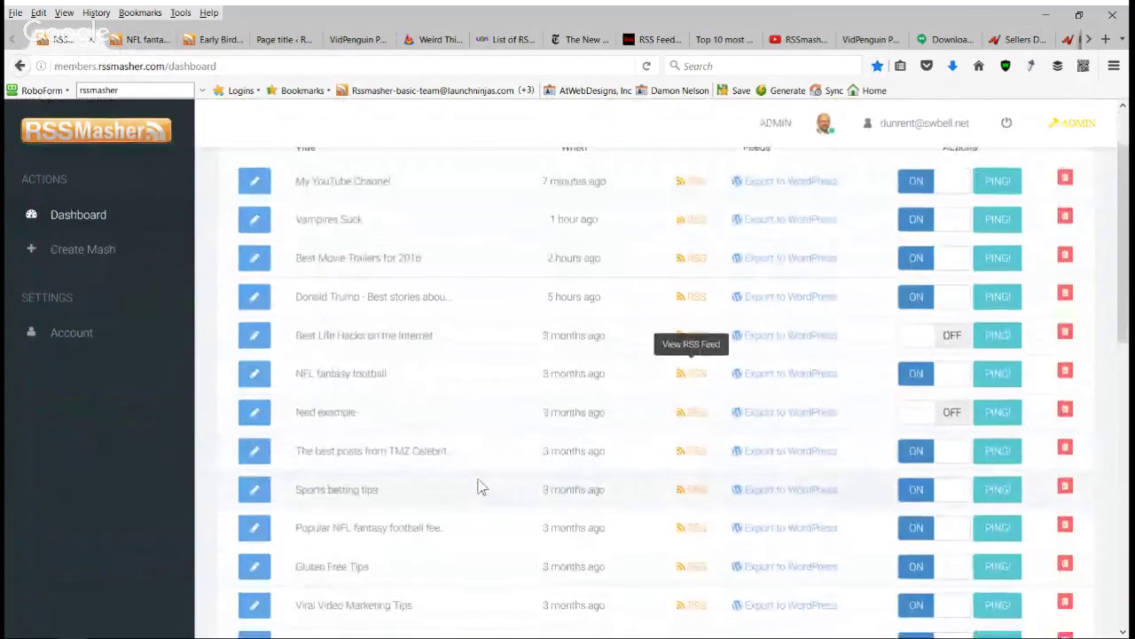
scroll(478, 487, "down", 2)
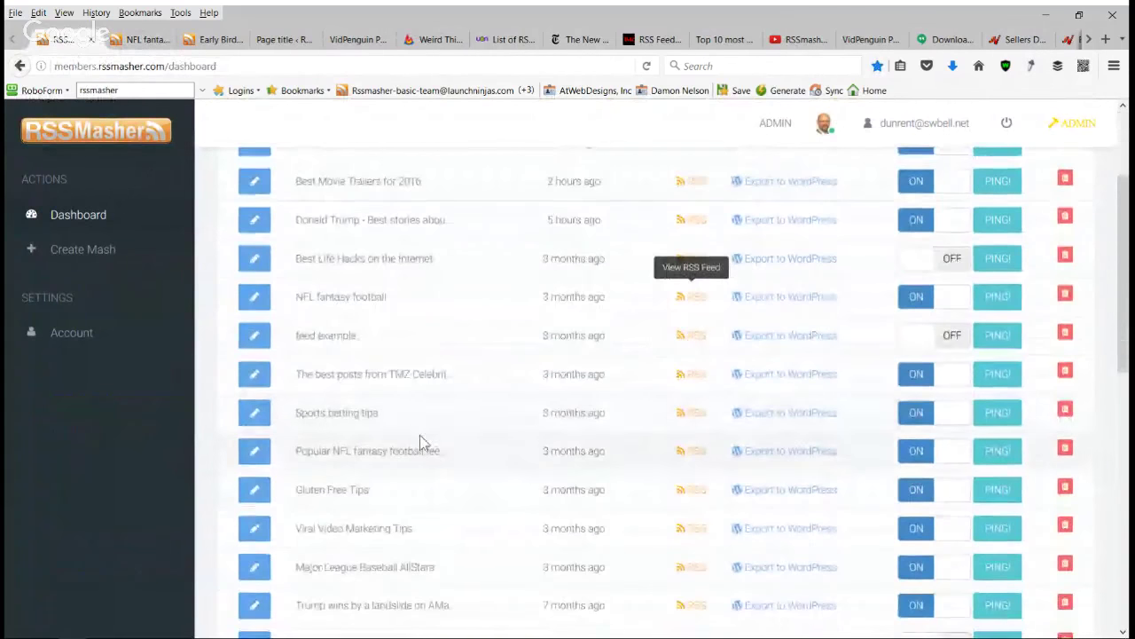
left_click(690, 454)
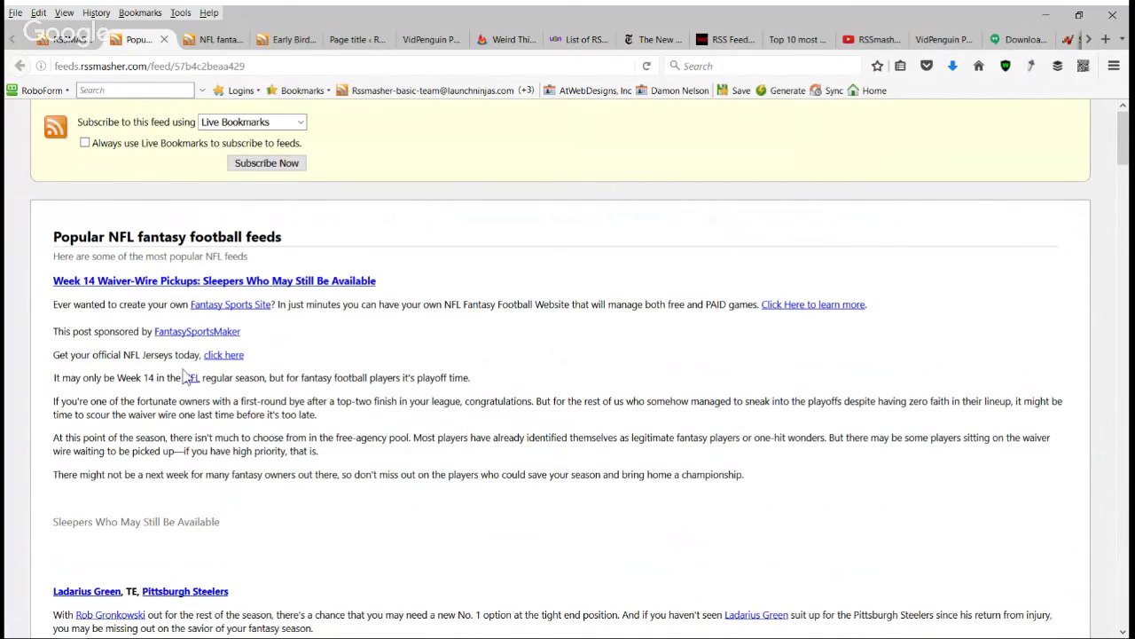
scroll(186, 377, "down", 1)
scroll(267, 408, "down", 2)
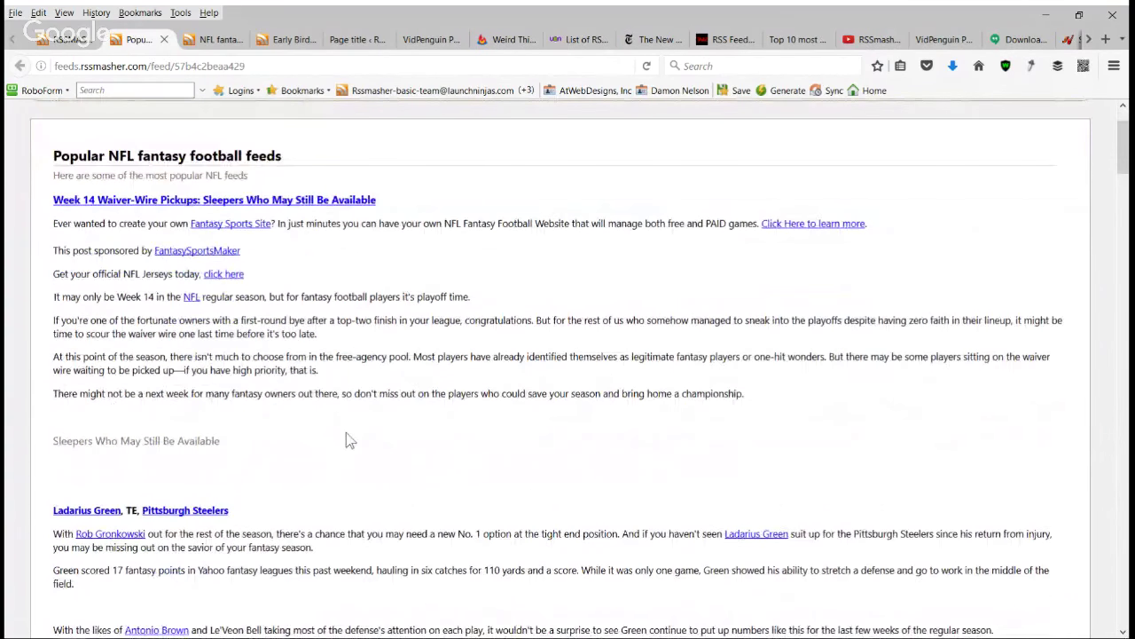
scroll(351, 441, "up", 2)
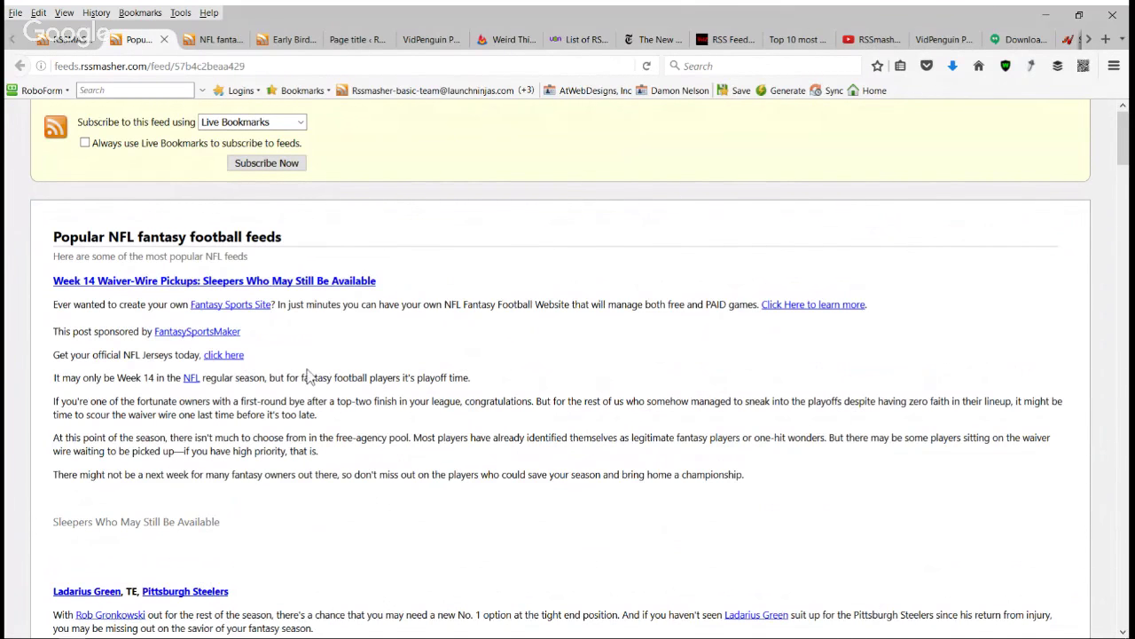
scroll(324, 469, "down", 3)
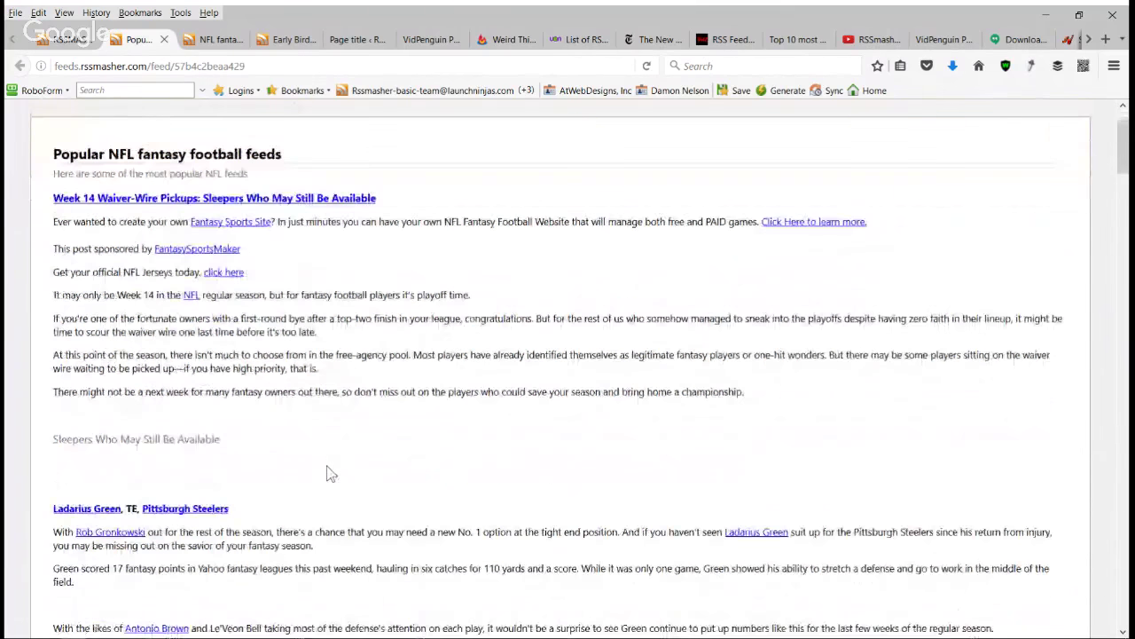
scroll(337, 454, "up", 3)
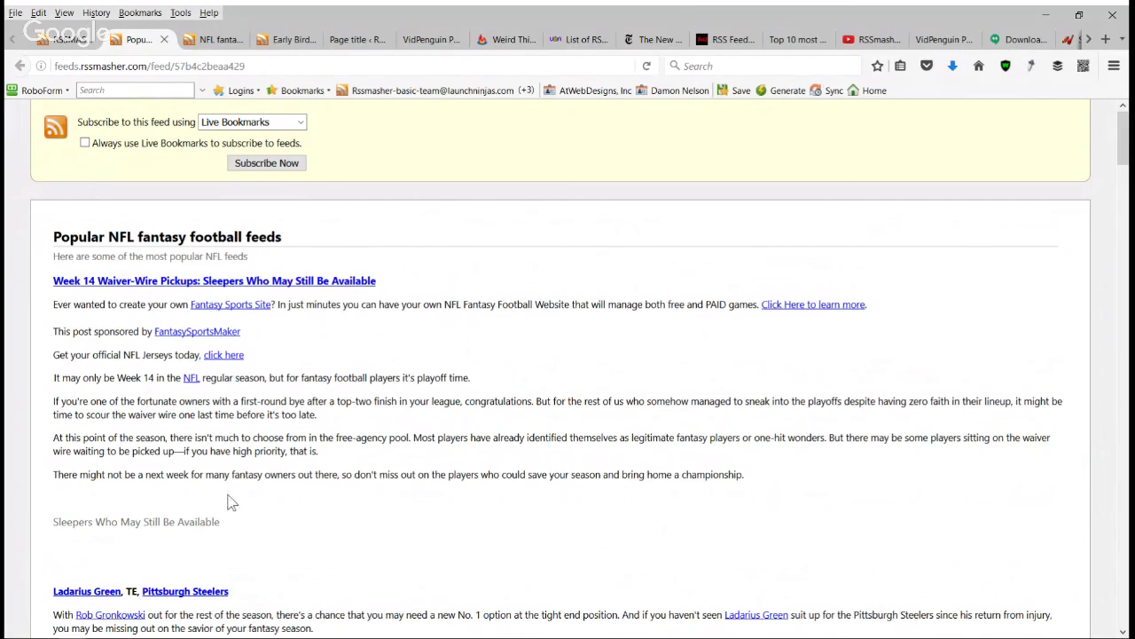
Step: Follow the official NFL Jerseys link in the feed's first post to its shop page
scroll(109, 365, "down", 1)
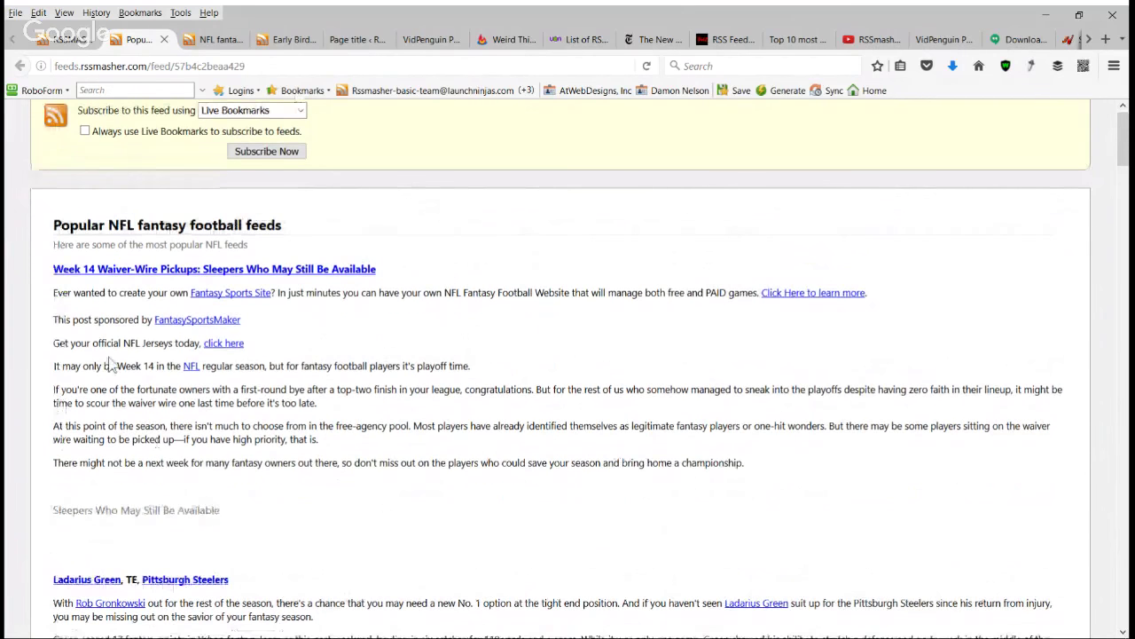
scroll(109, 366, "down", 1)
scroll(68, 335, "down", 1)
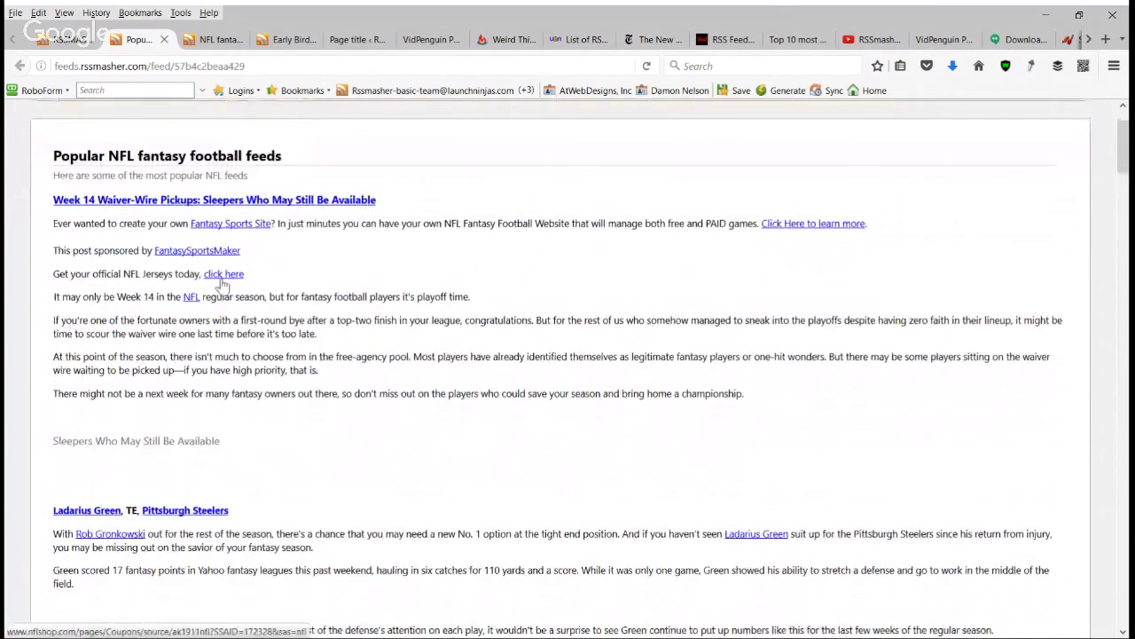
left_click(224, 276)
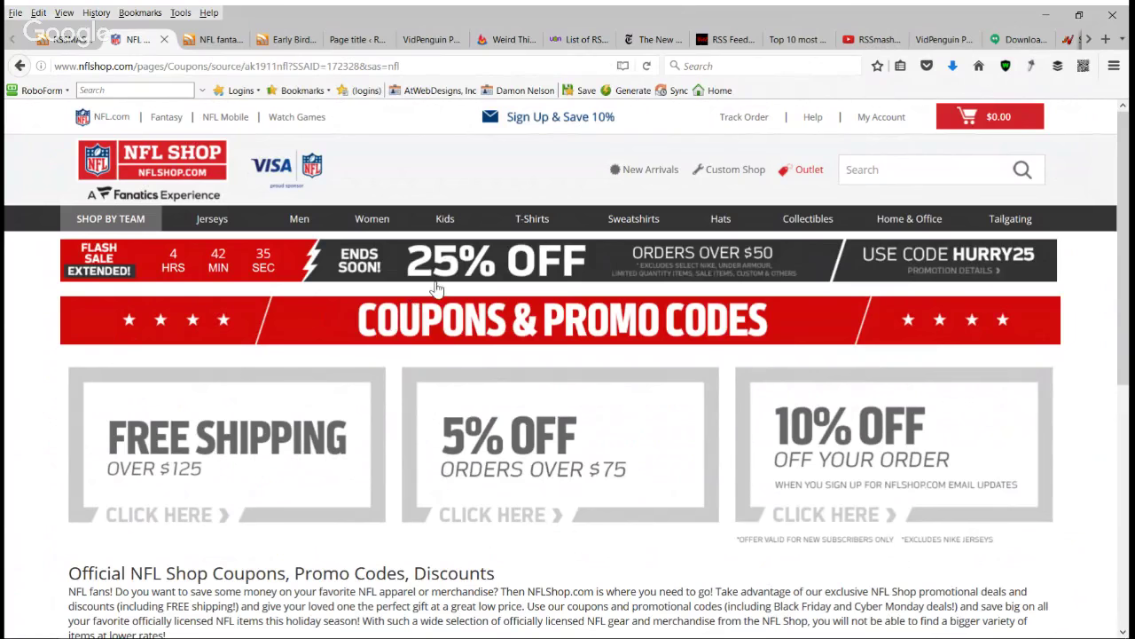
Step: Go back to the dashboard, start a new mash and search the RSS feeds for "bleacher report"
left_click(66, 39)
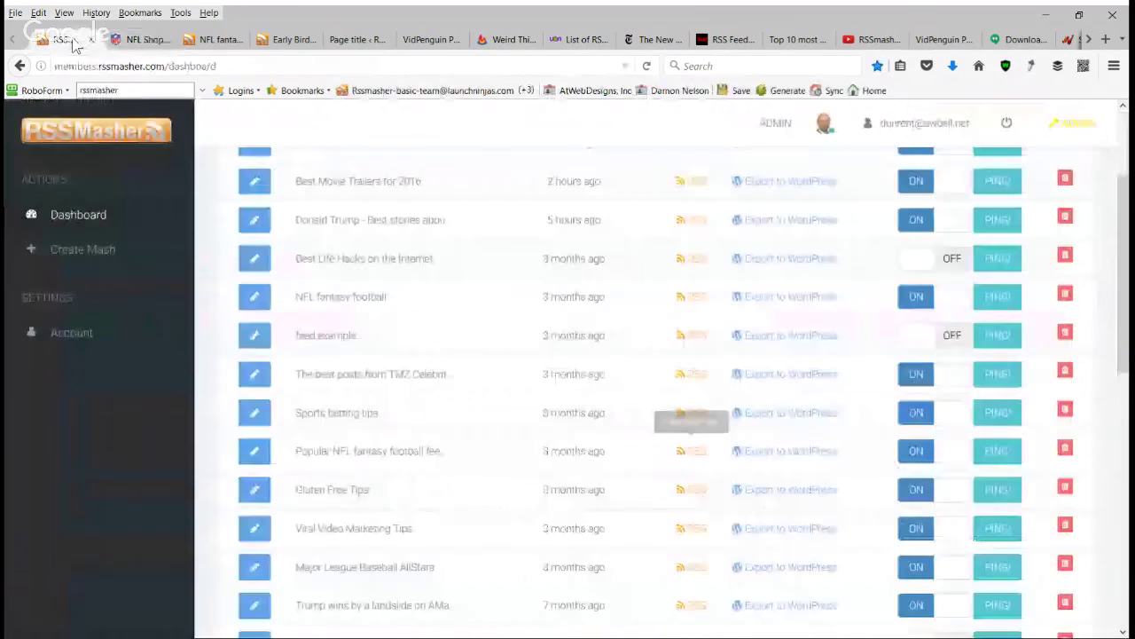
scroll(507, 479, "up", 4)
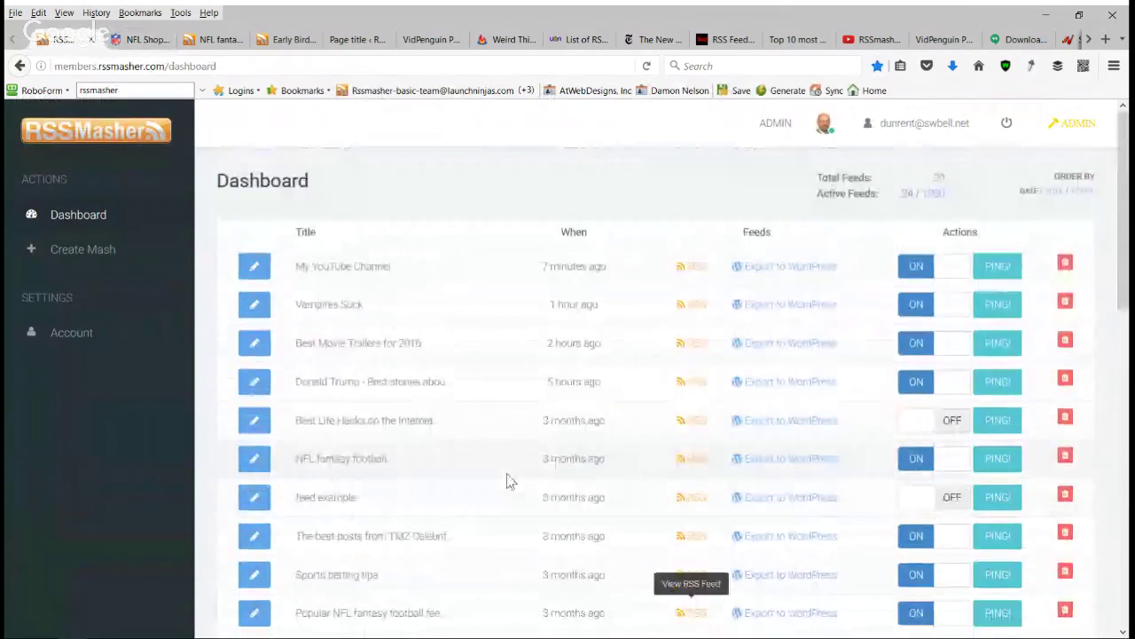
left_click(94, 257)
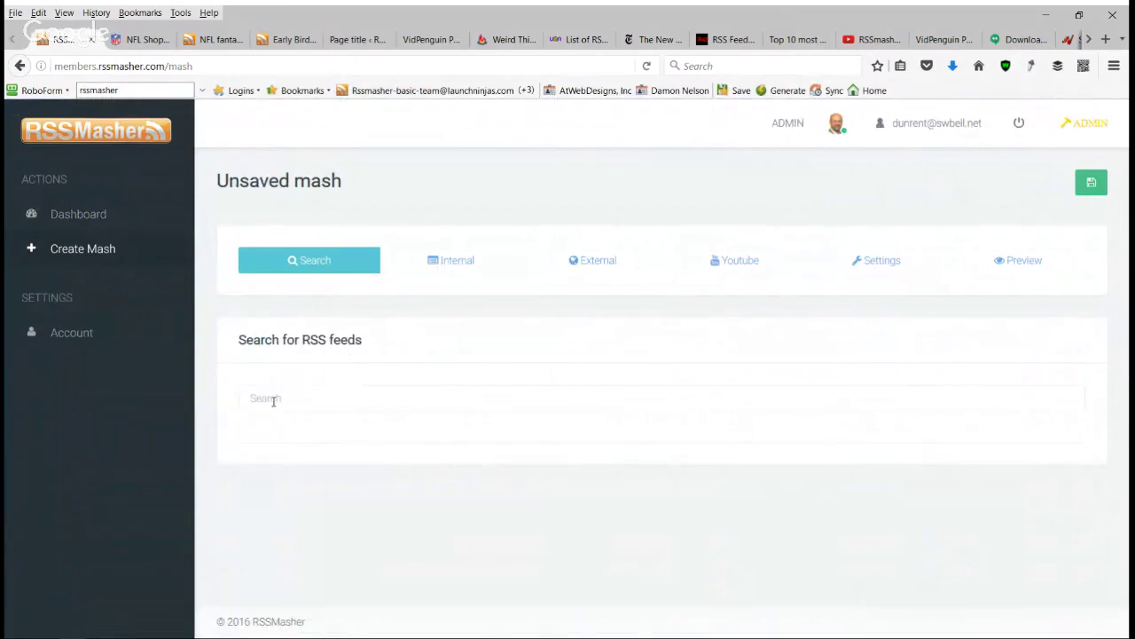
left_click(281, 401)
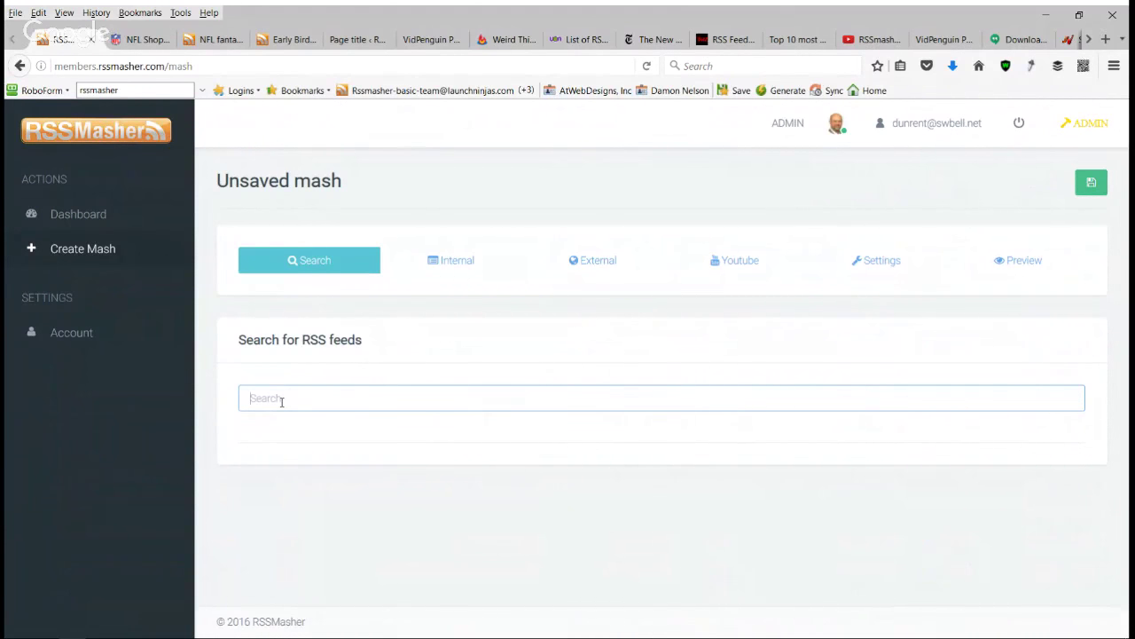
type("ble")
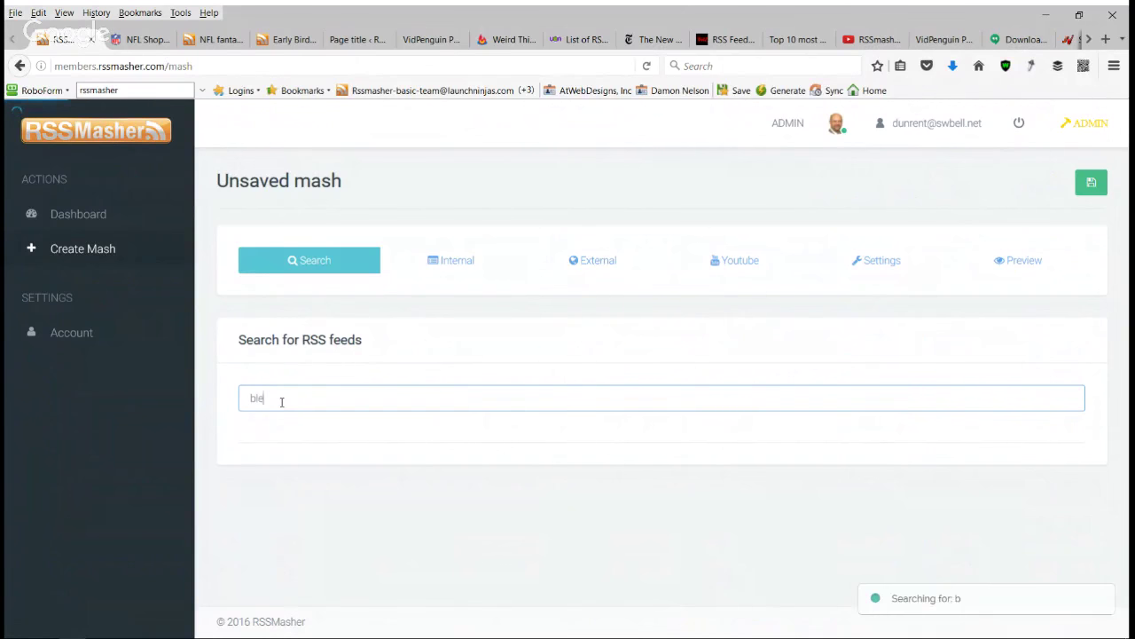
type("acher")
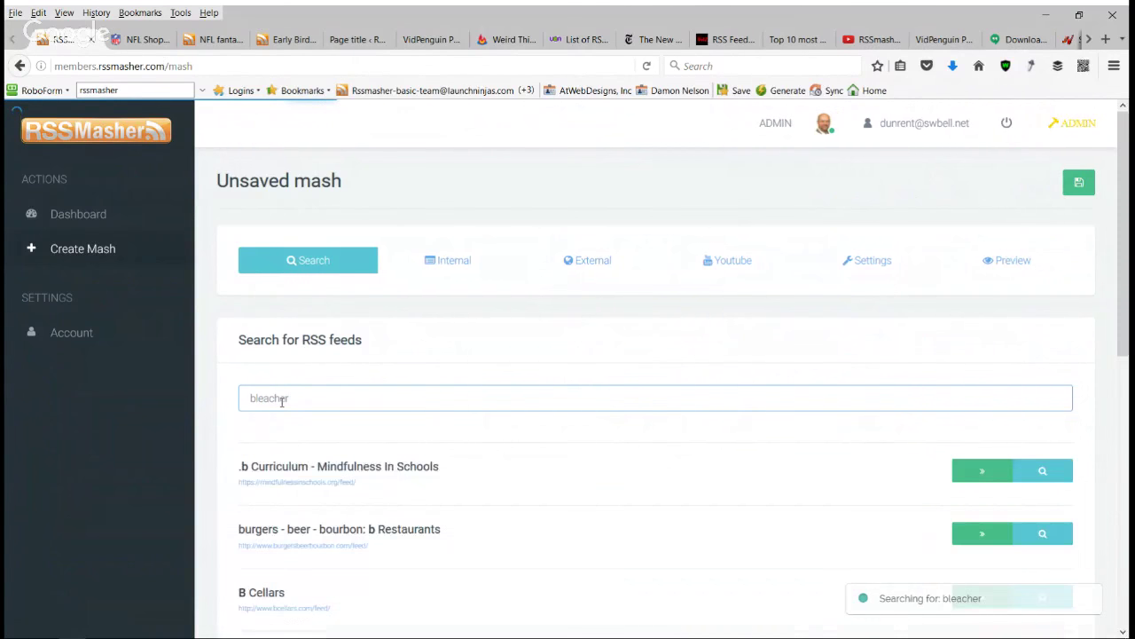
type(" rep")
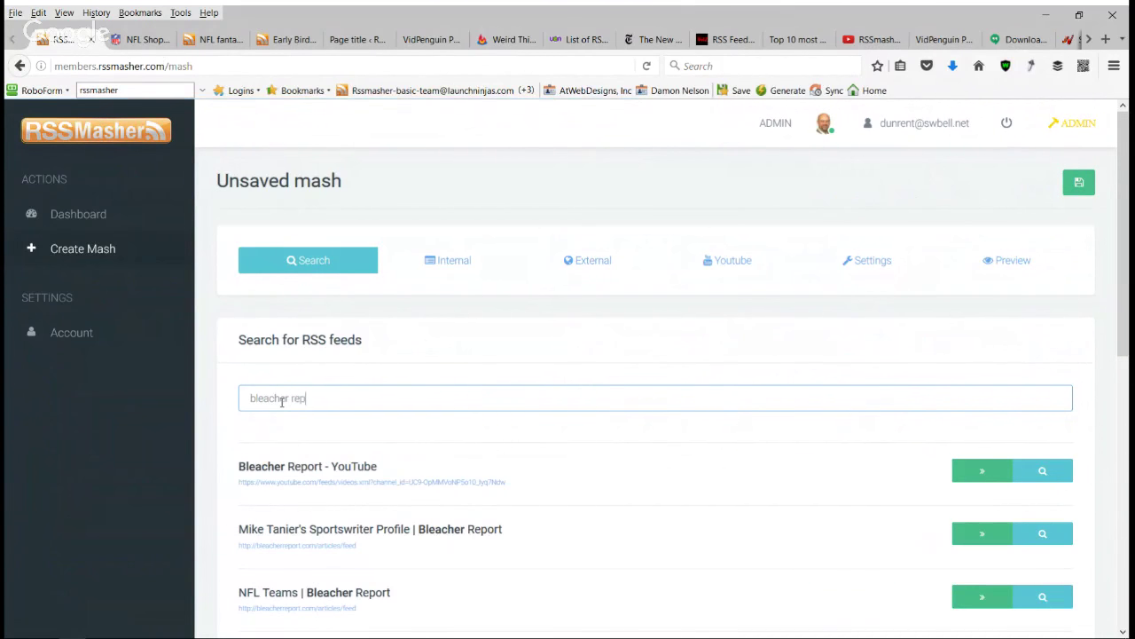
type("ort")
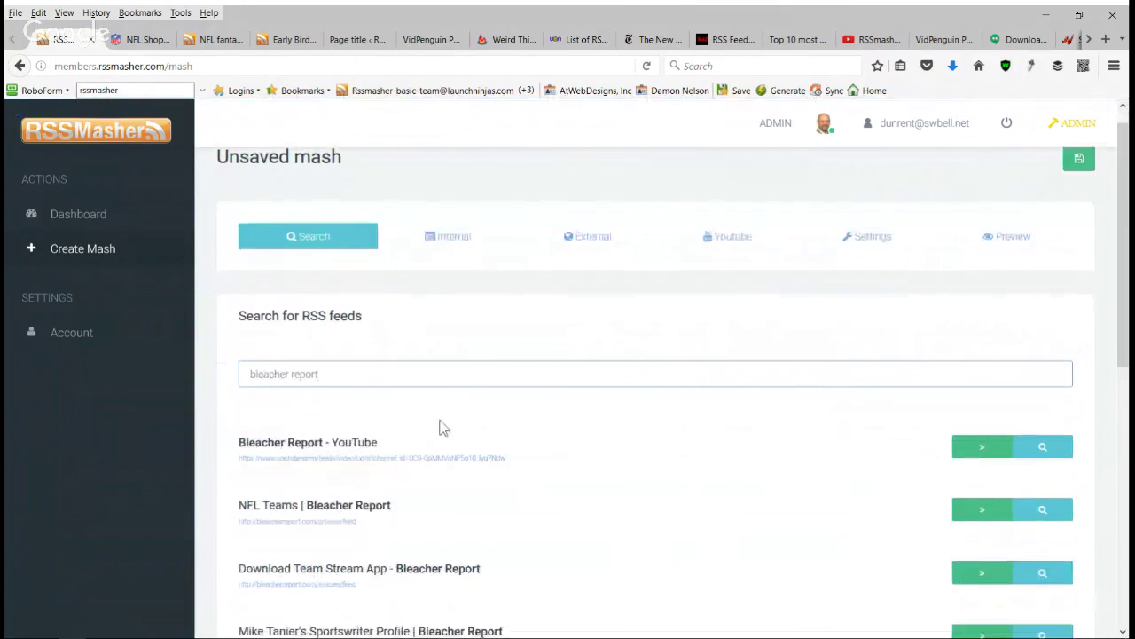
Step: Add the "NFL Teams | Bleacher Report" feed from the search results to the mash
scroll(443, 426, "down", 2)
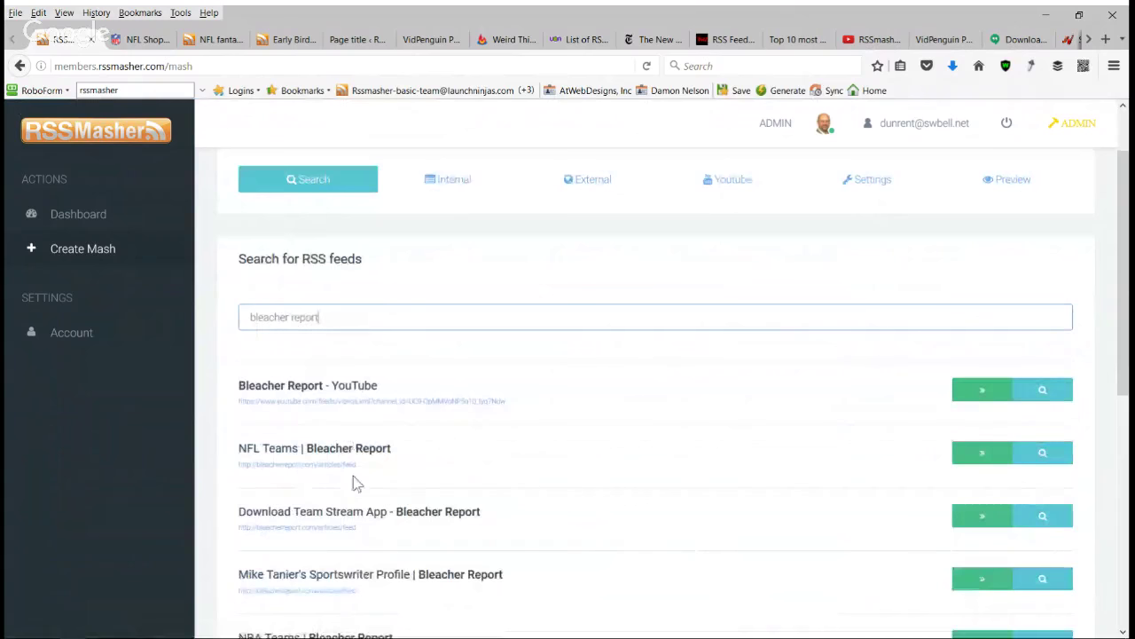
scroll(604, 483, "down", 2)
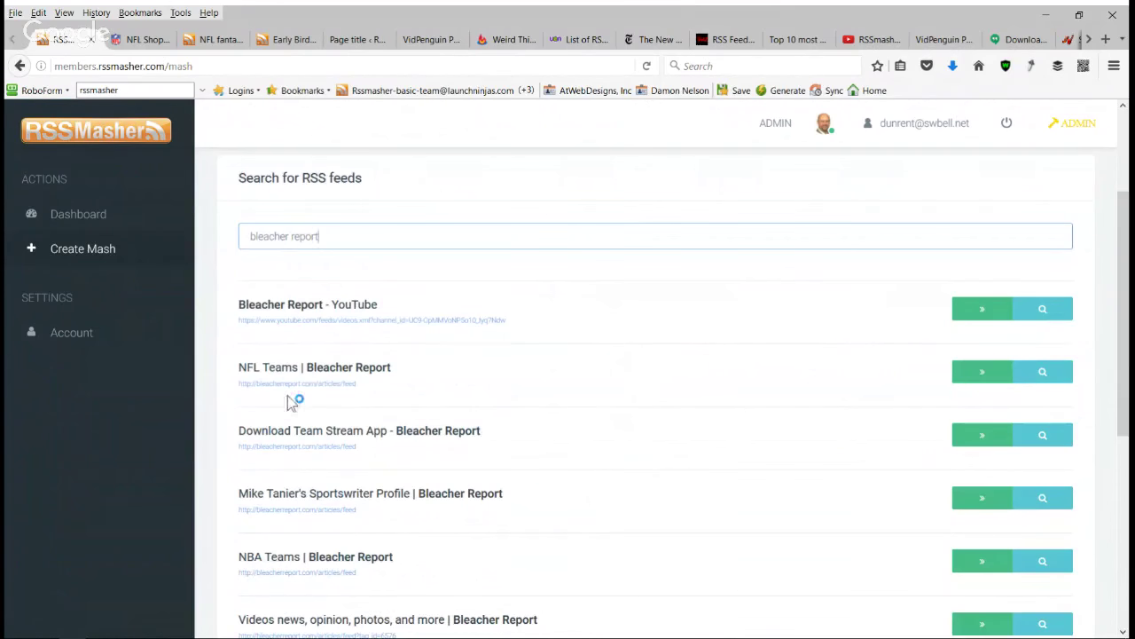
left_click(983, 376)
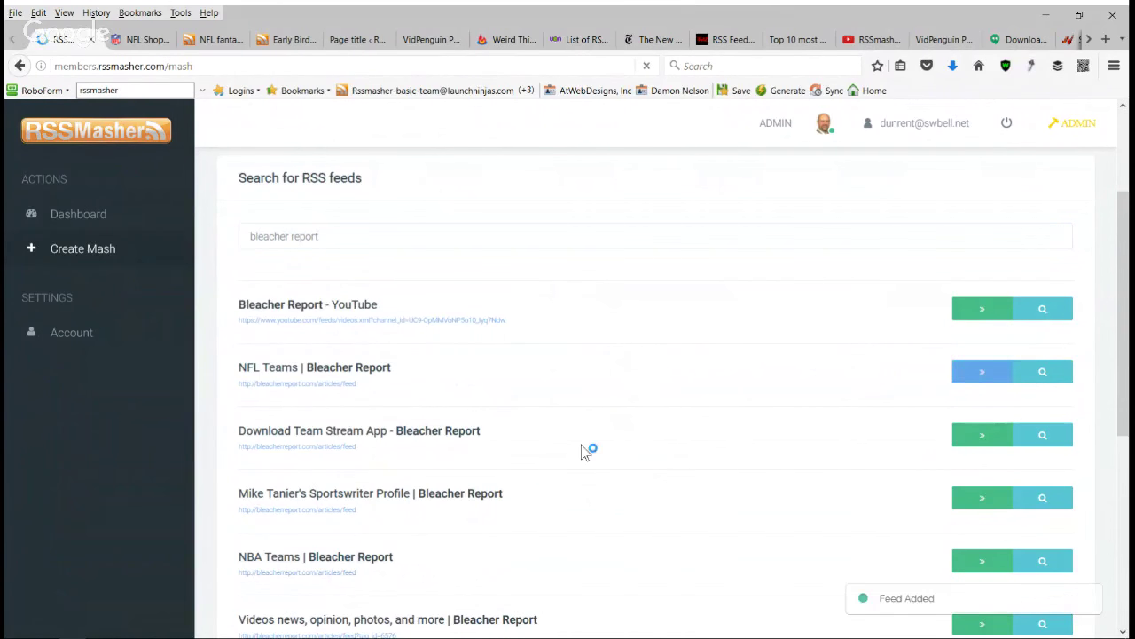
scroll(588, 459, "down", 2)
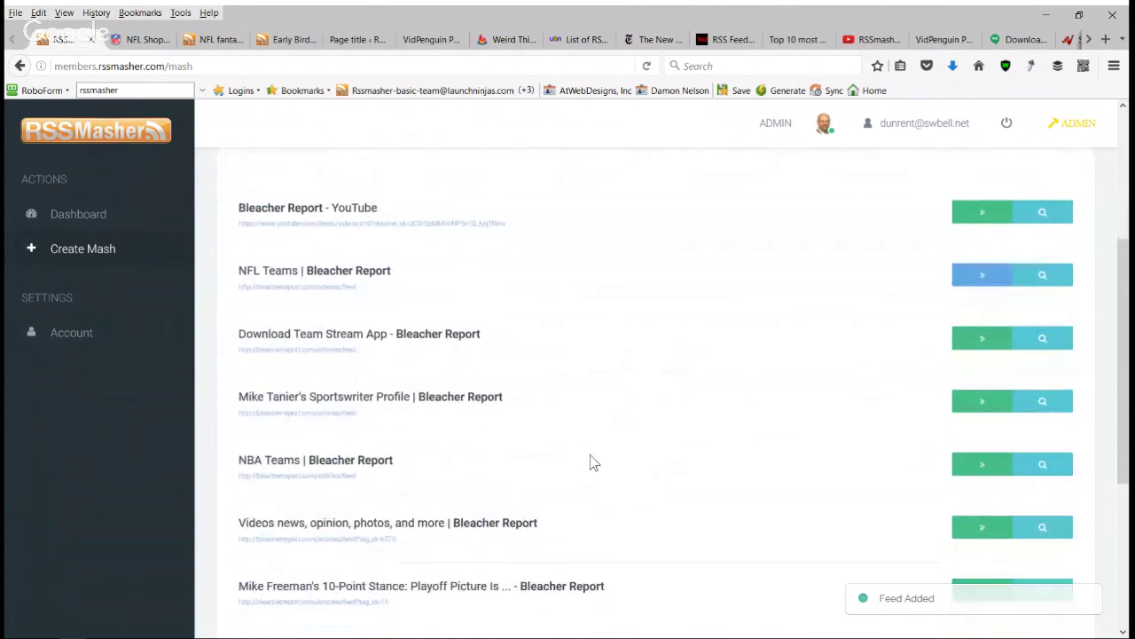
Step: Search the RSS feeds for "espn" and add "Soccer / Football News and Scores - ESPN FC" to the mash
scroll(550, 435, "up", 5)
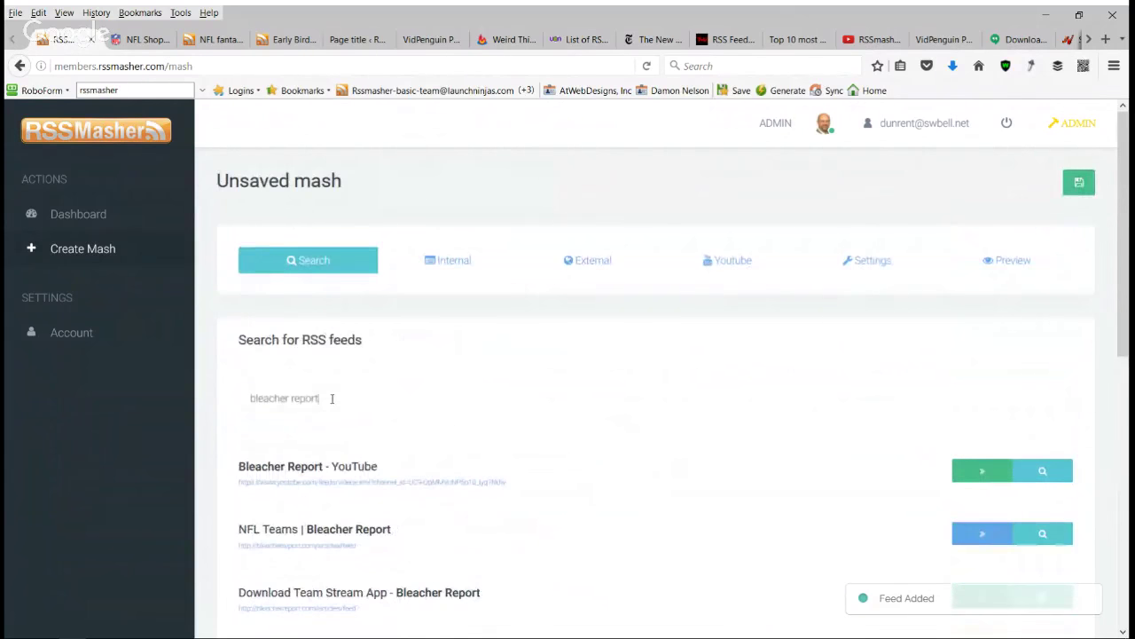
left_click_drag(331, 398, 203, 392)
type("espn")
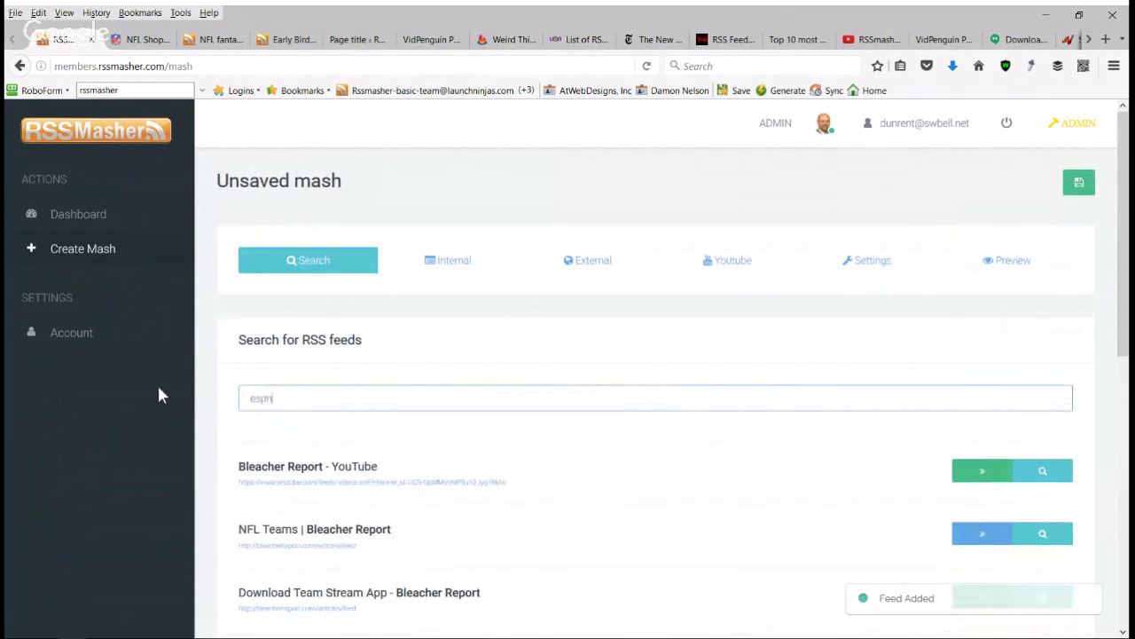
key("Return")
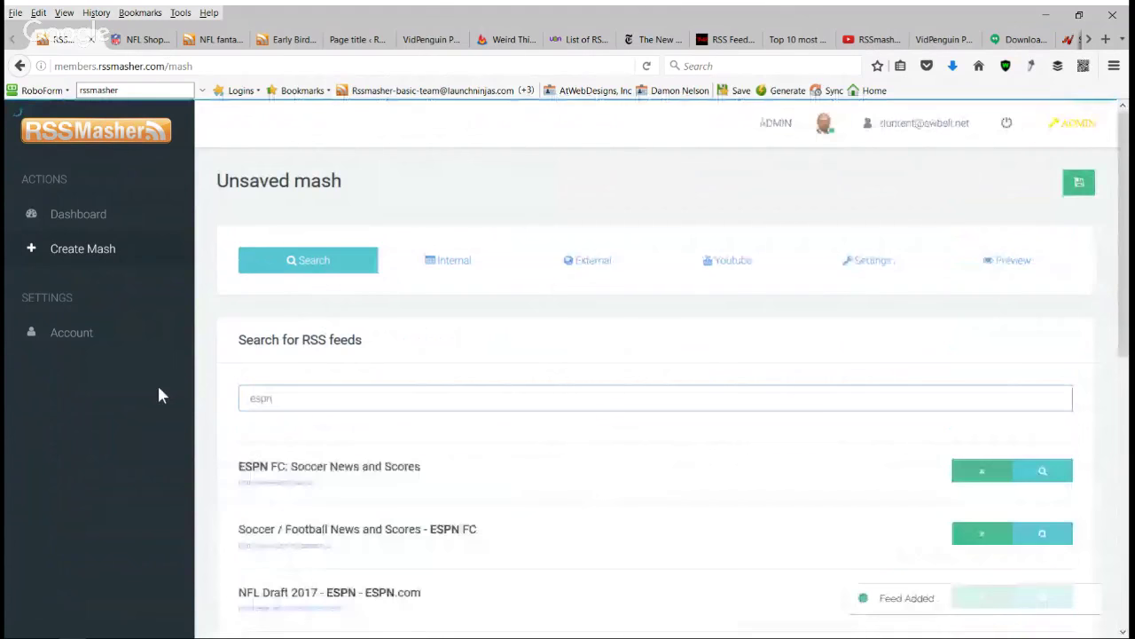
scroll(260, 423, "down", 3)
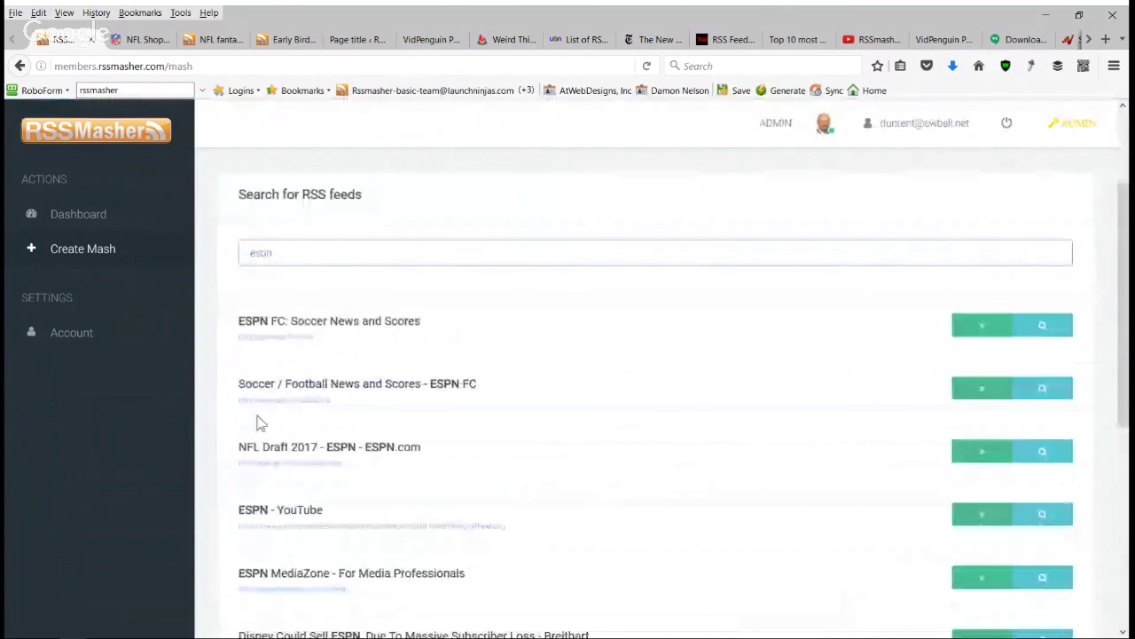
scroll(949, 398, "down", 1)
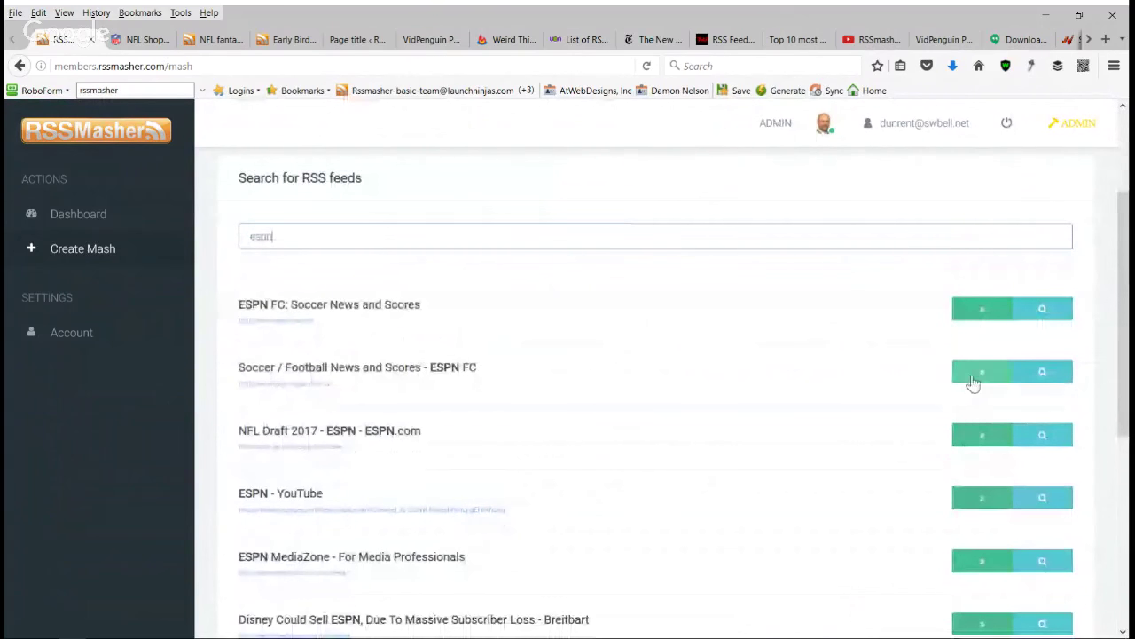
left_click(973, 381)
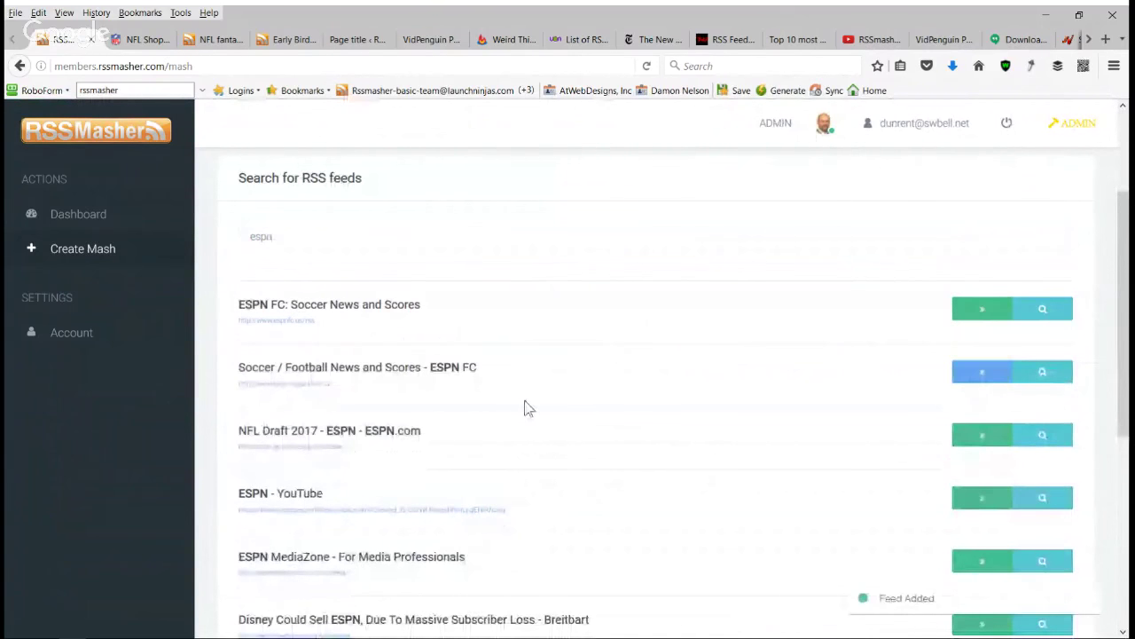
Step: Find "Popular NFL fantasy football feeds" among the internal feeds and add it to the mash
scroll(538, 415, "up", 3)
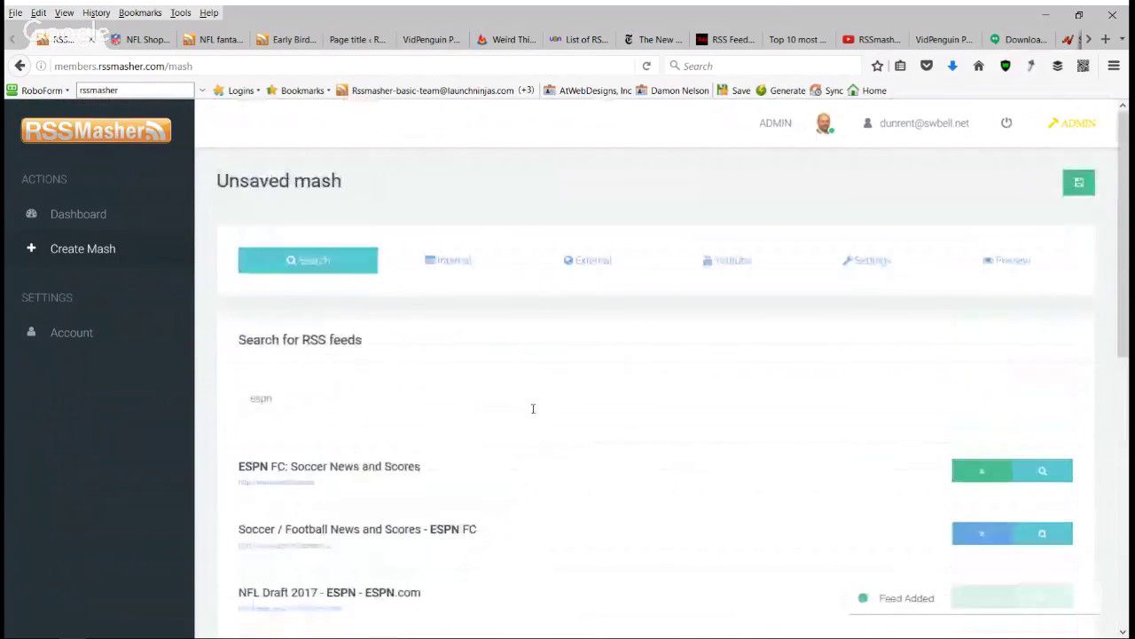
left_click(459, 264)
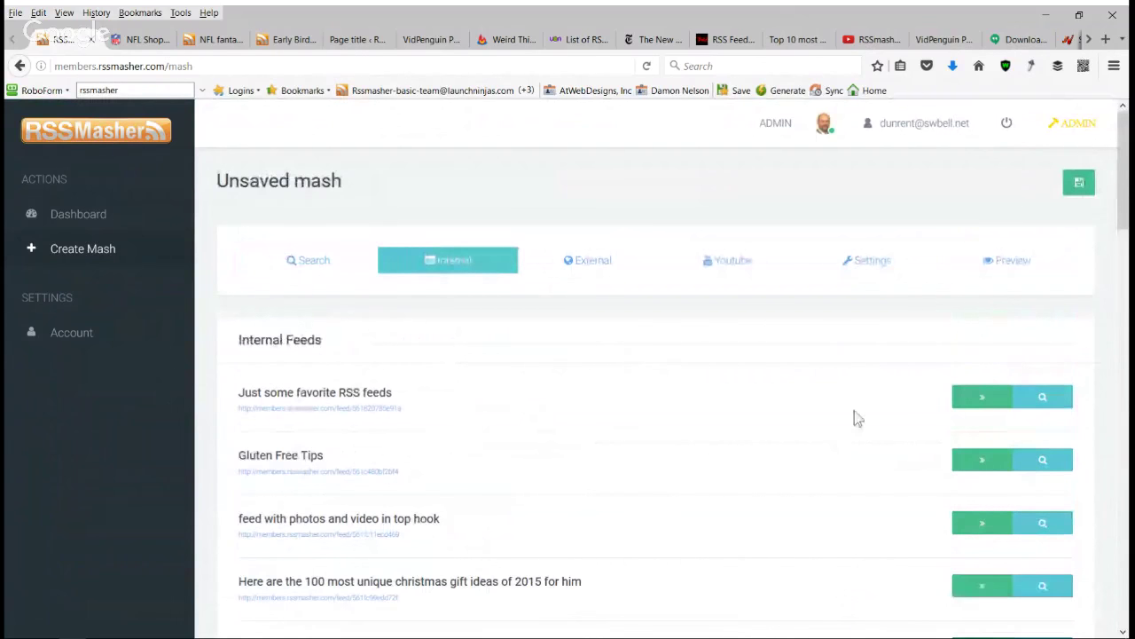
scroll(710, 407, "down", 1)
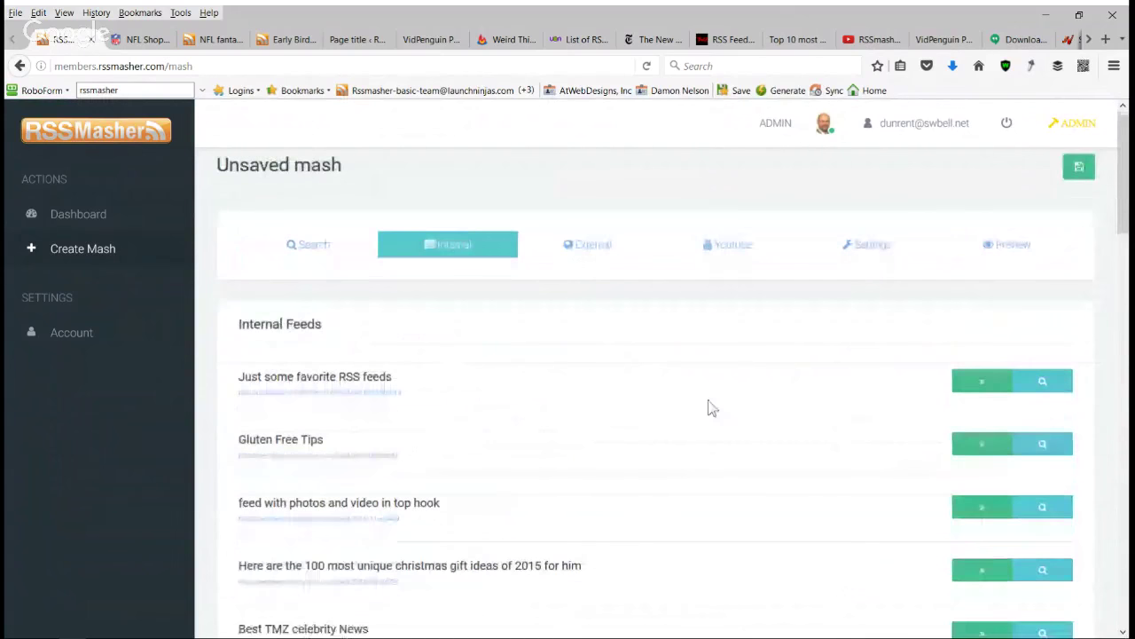
scroll(709, 408, "down", 5)
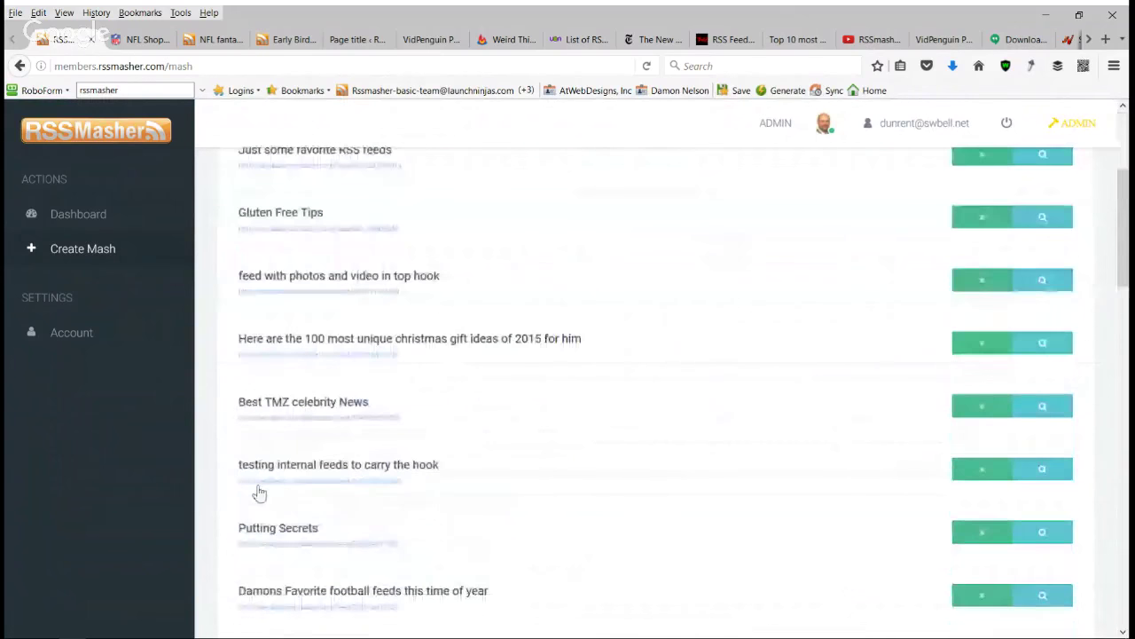
scroll(408, 513, "down", 4)
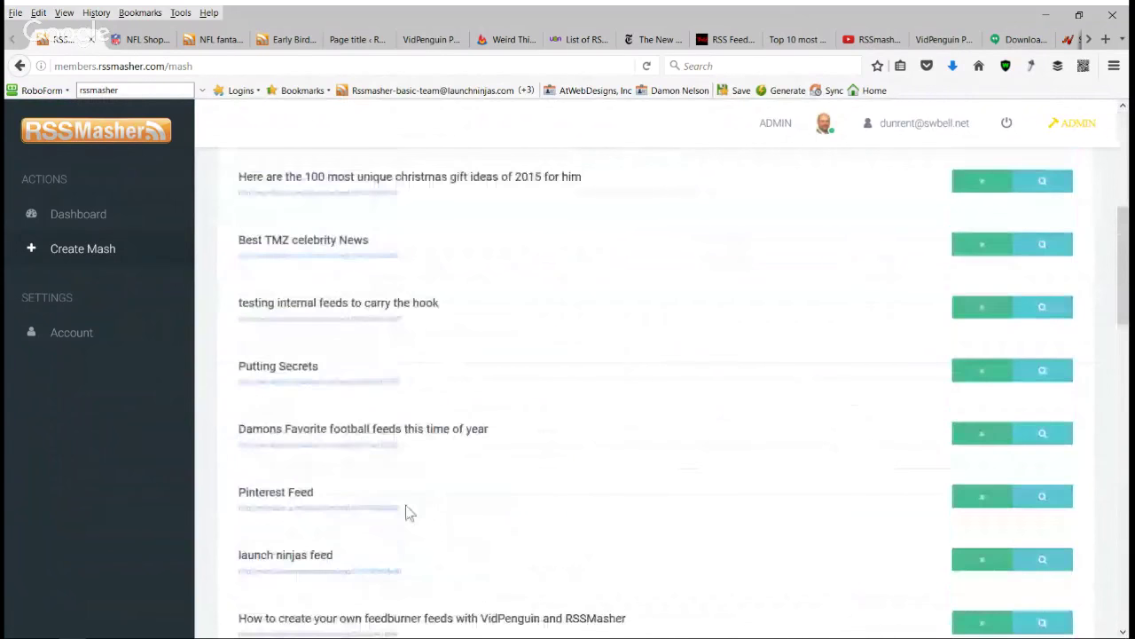
scroll(408, 513, "down", 6)
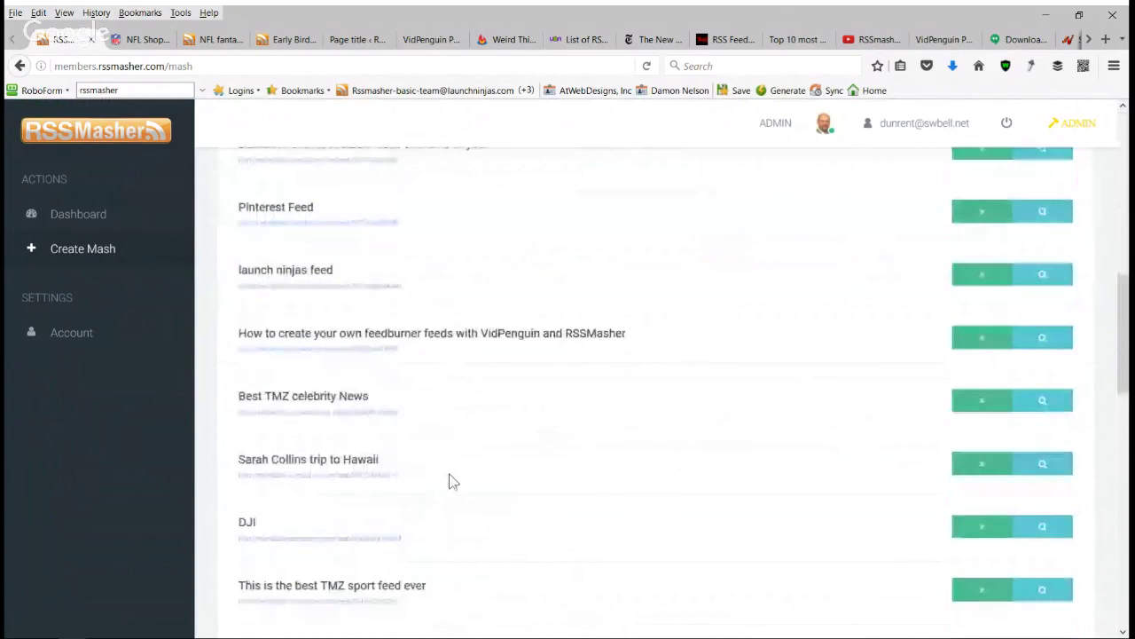
scroll(300, 438, "down", 7)
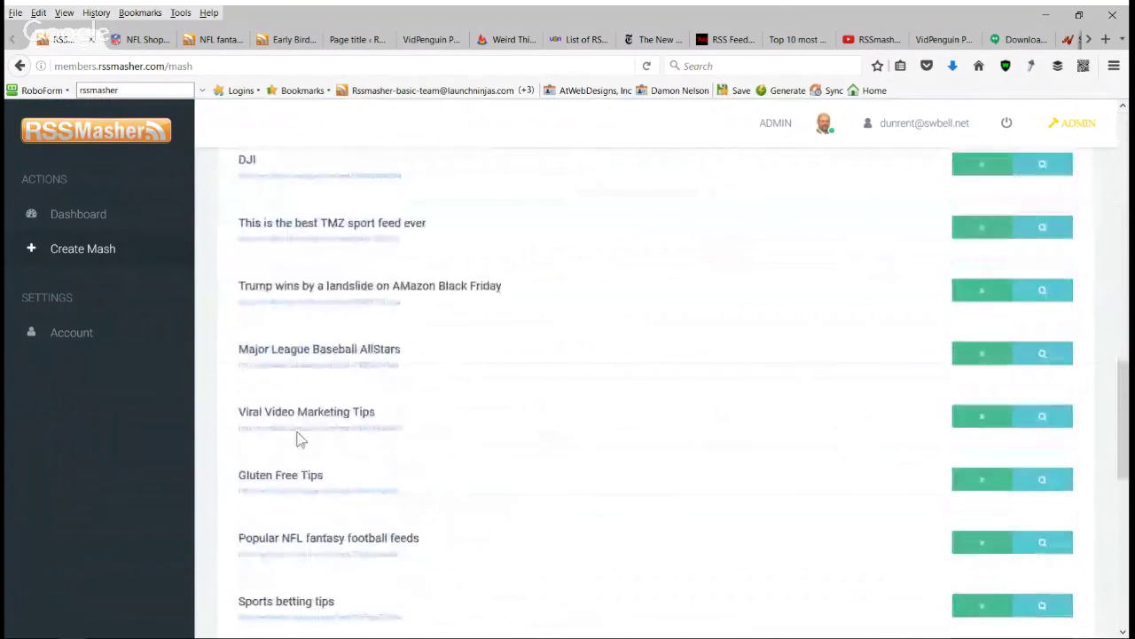
scroll(300, 438, "down", 5)
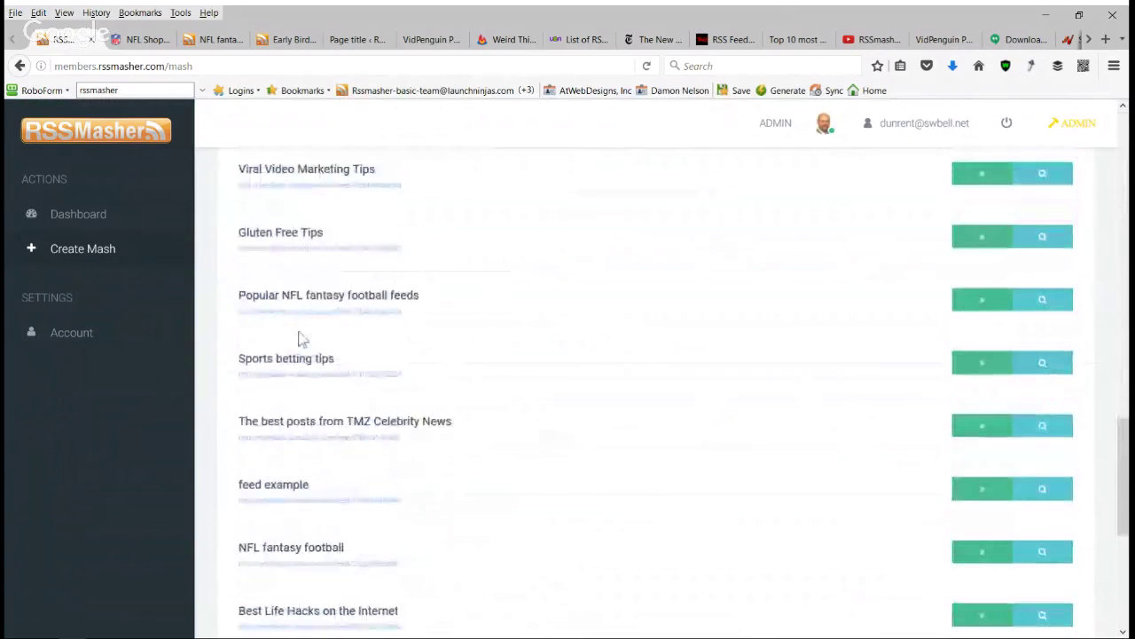
left_click(983, 301)
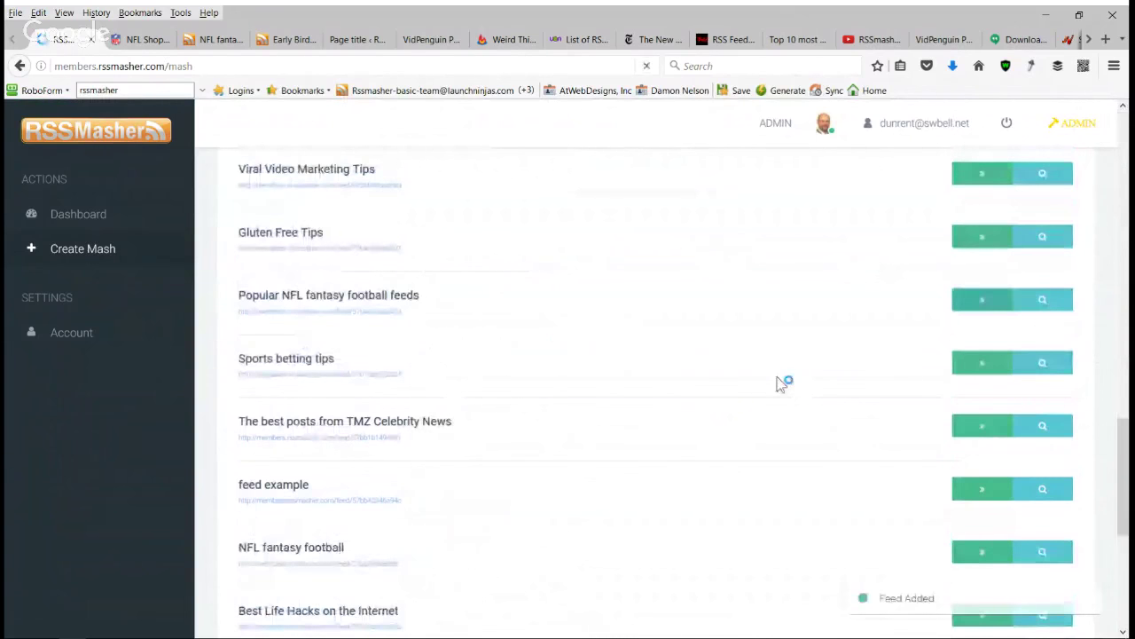
Step: View the mash's external feeds entry and open its YouTube feeds section
scroll(680, 380, "up", 2)
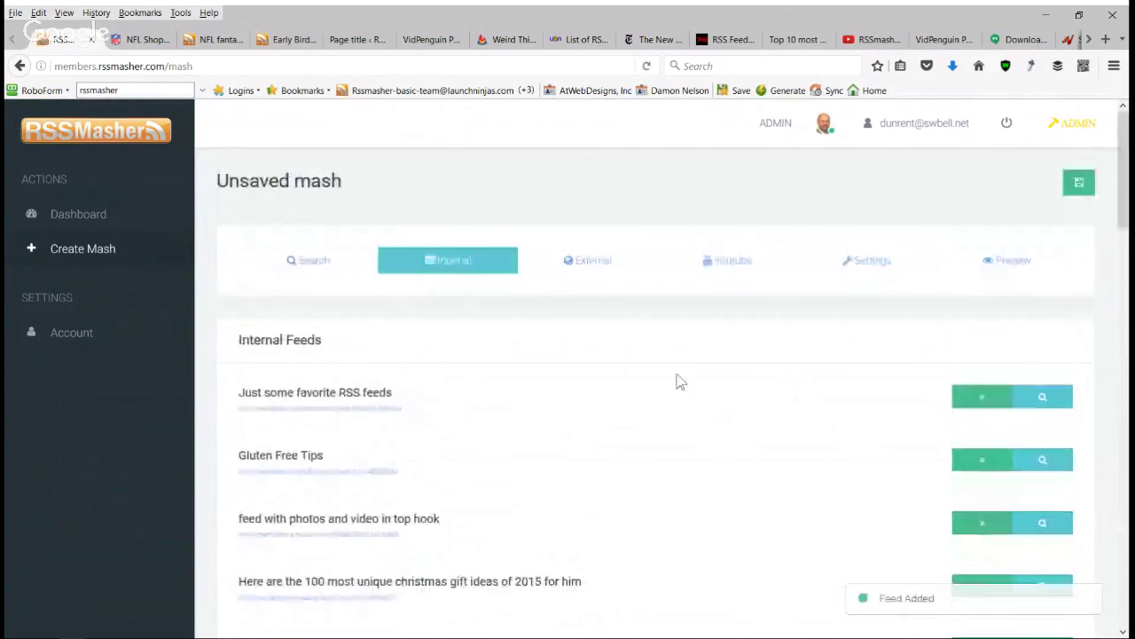
left_click(607, 270)
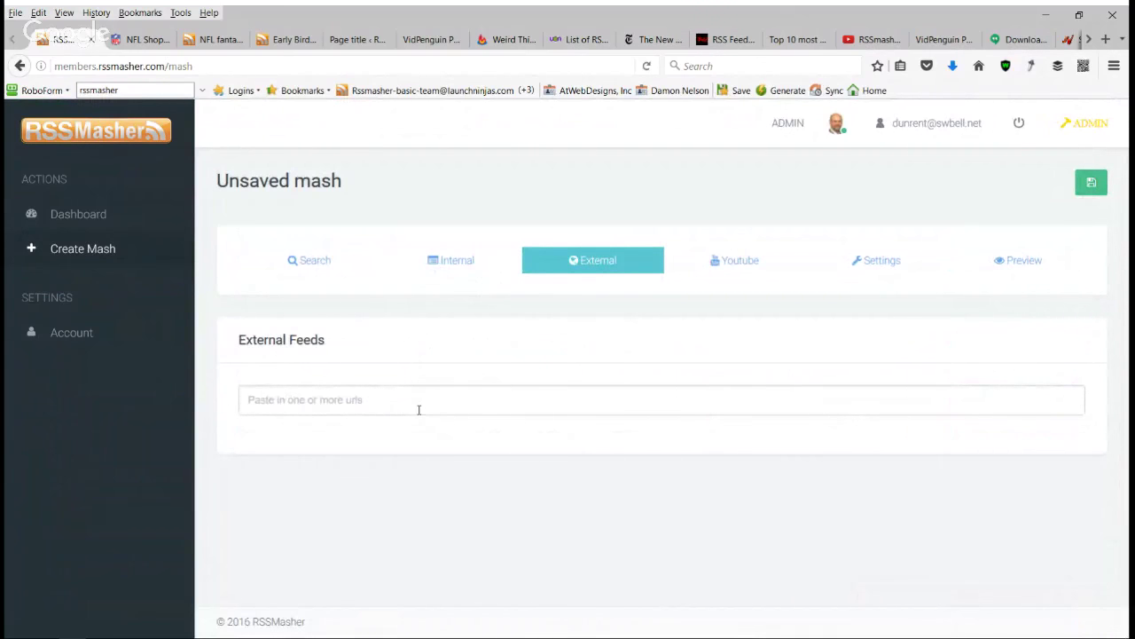
left_click(253, 402)
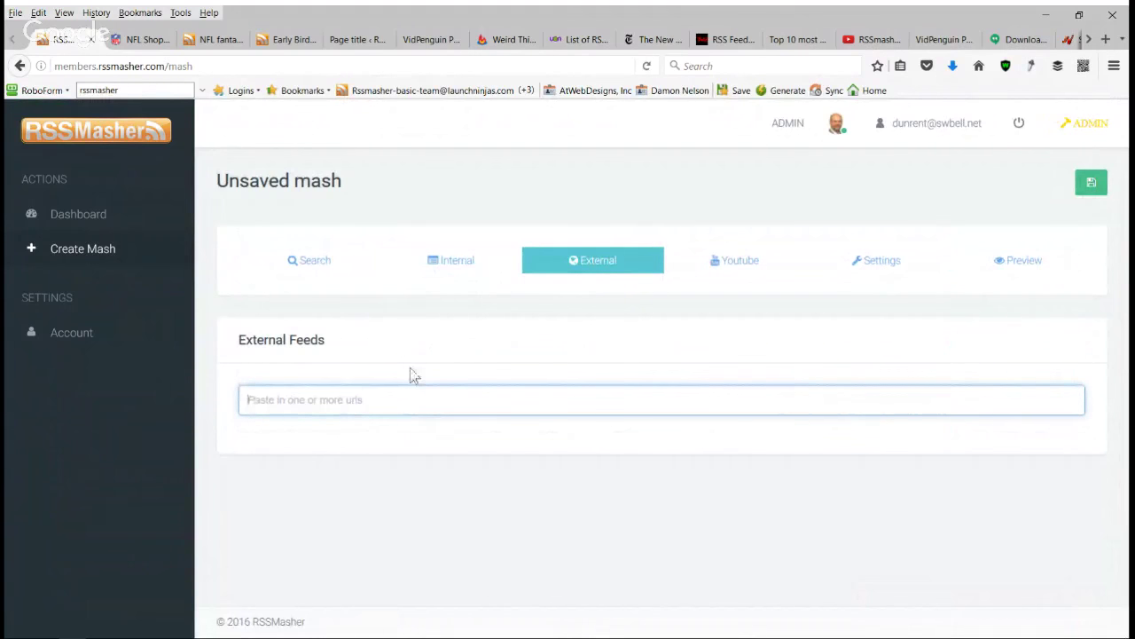
left_click(736, 266)
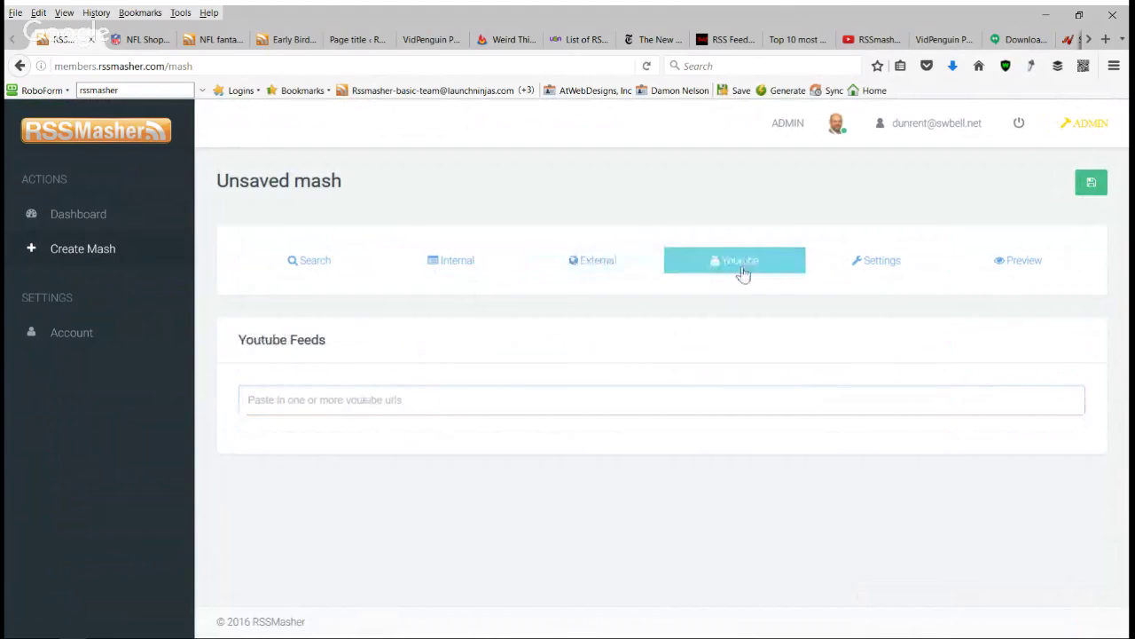
Step: Switch to the open YouTube page and search for "nfl highlights"
left_click(891, 41)
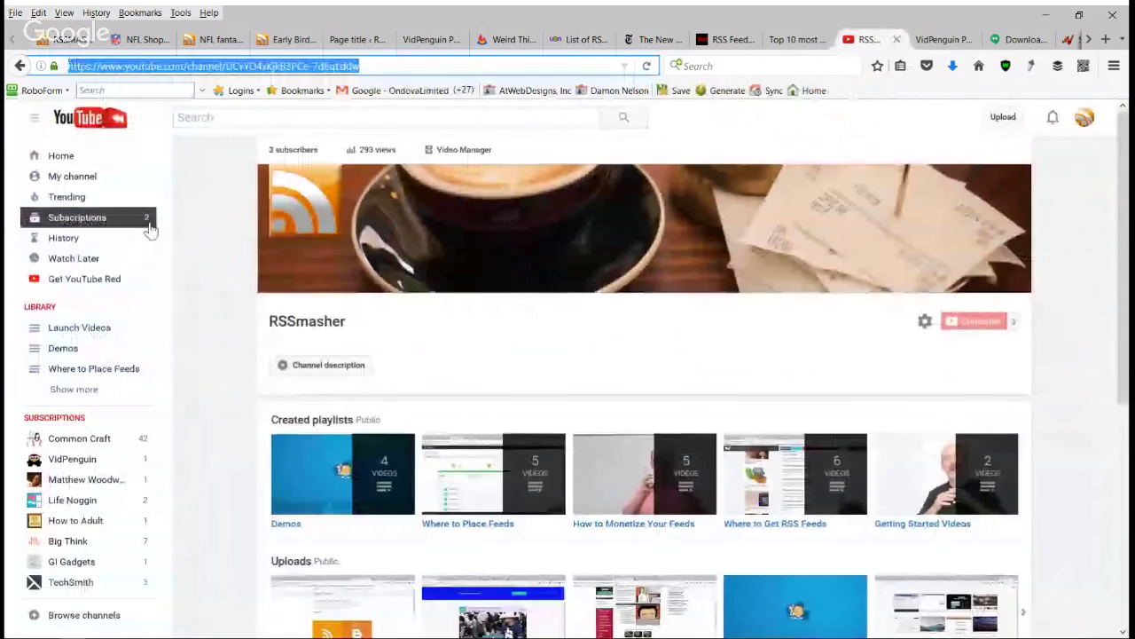
left_click(76, 195)
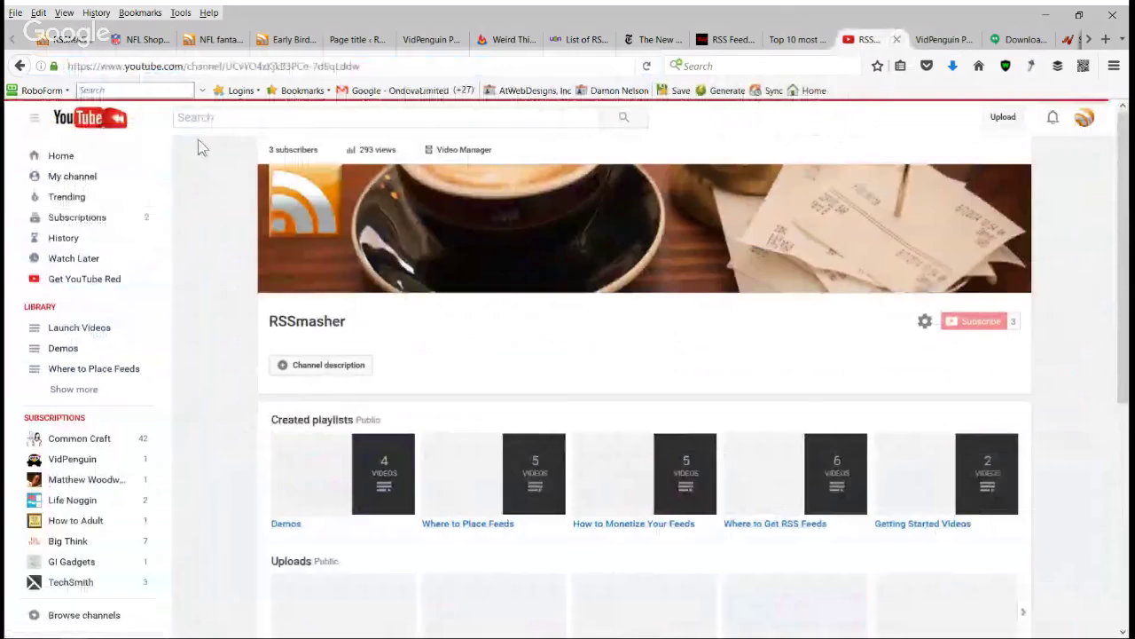
left_click(382, 66)
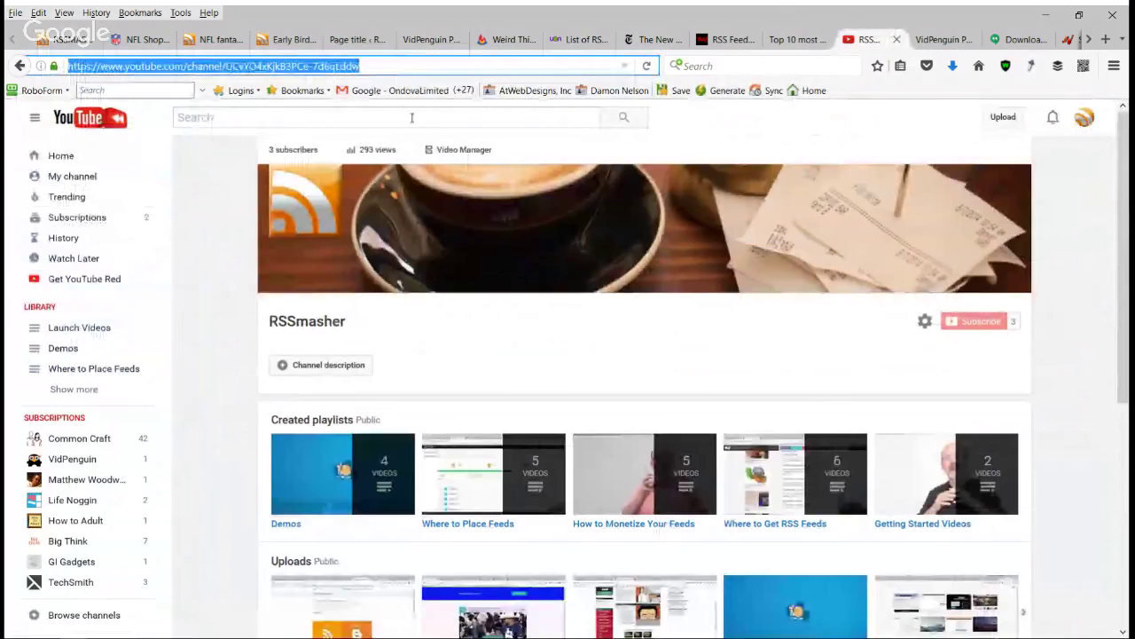
left_click(239, 118)
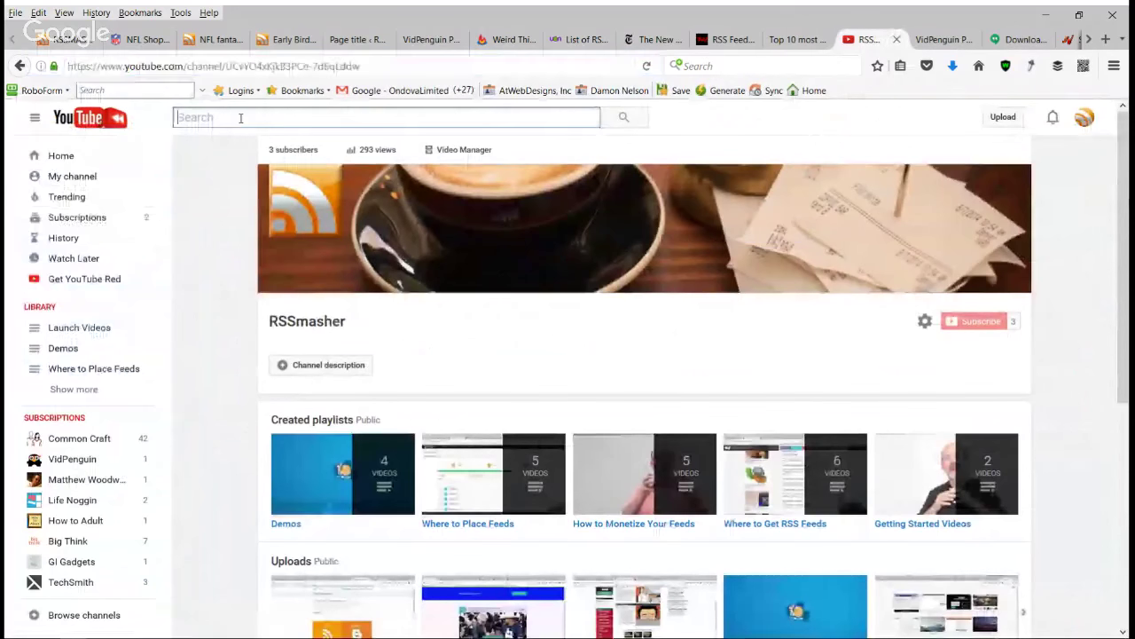
type("nf")
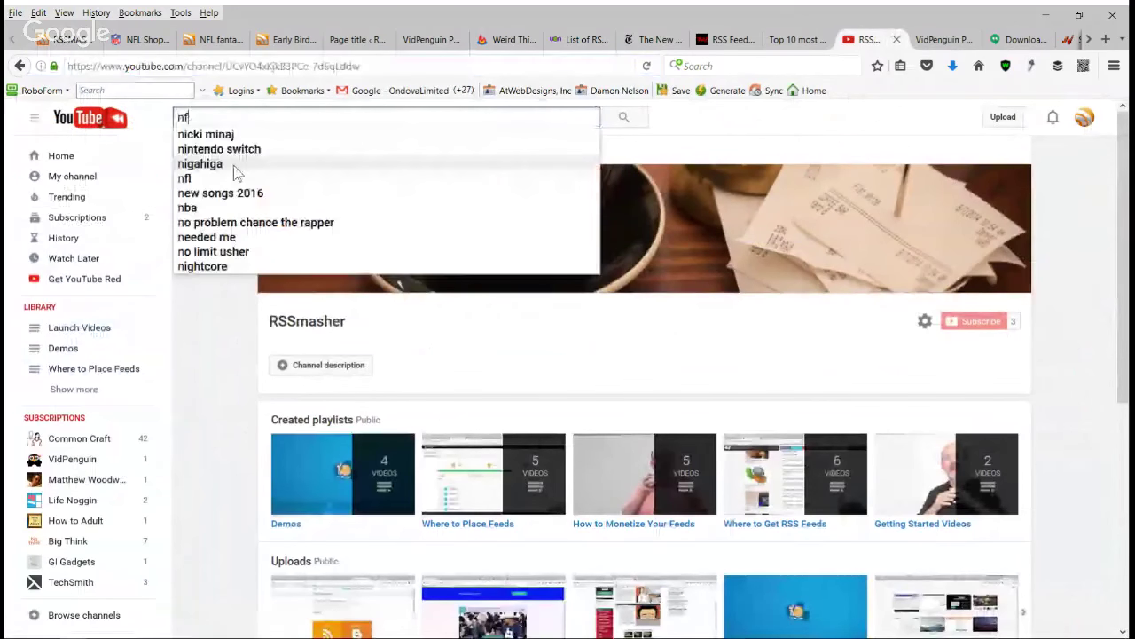
type("l")
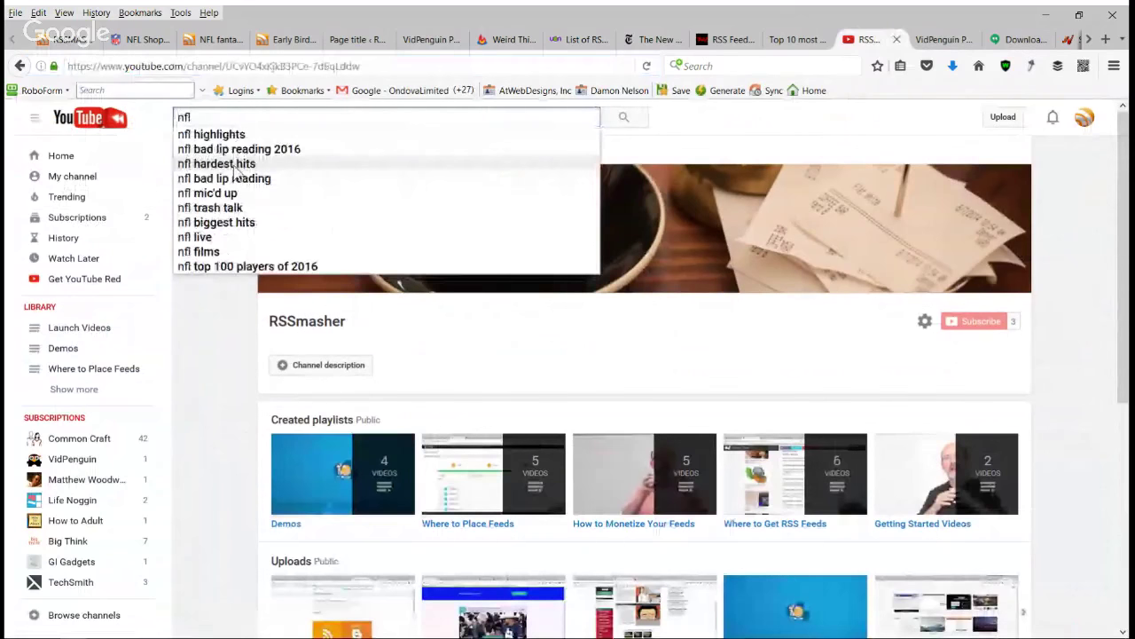
left_click(227, 134)
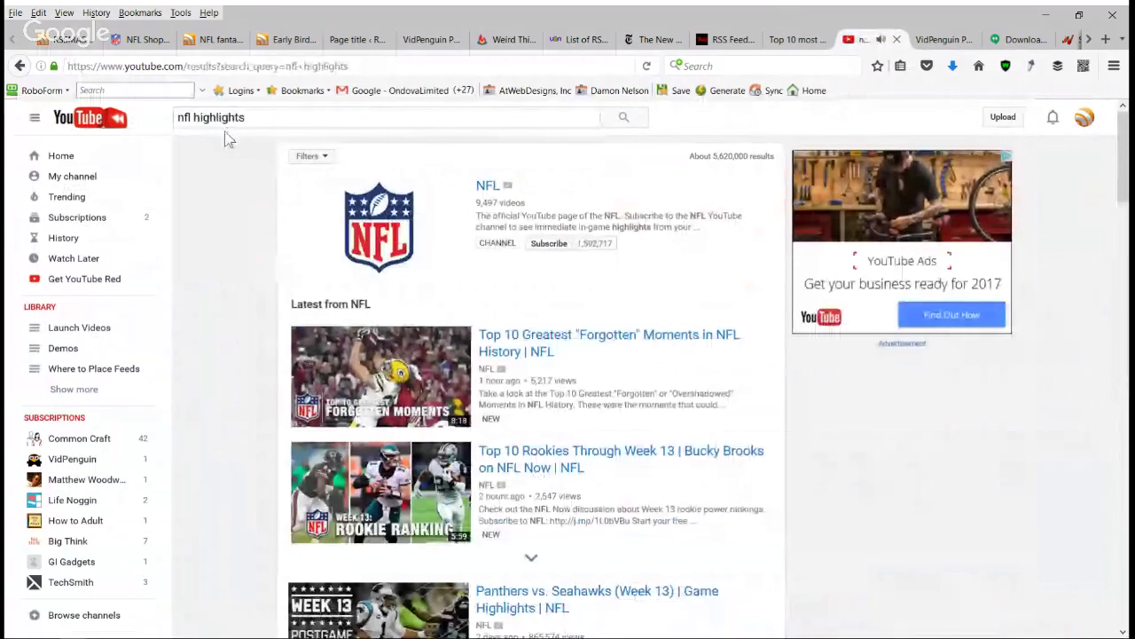
Step: Open the official NFL channel from the search results, pause its featured video and browse the channel's home page
left_click(388, 246)
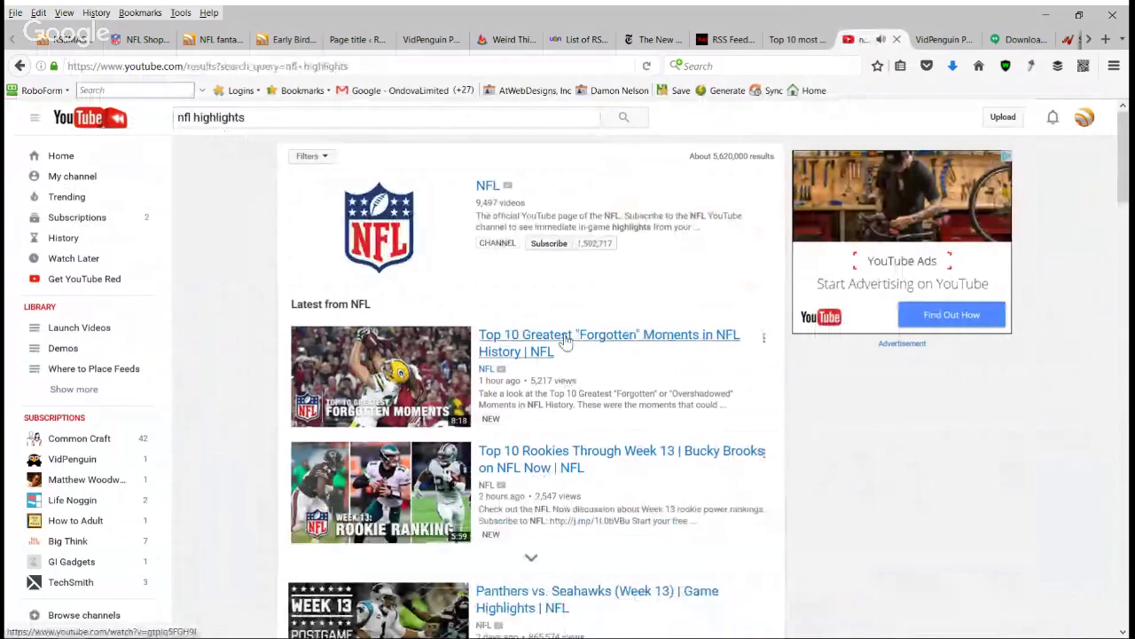
left_click(488, 371)
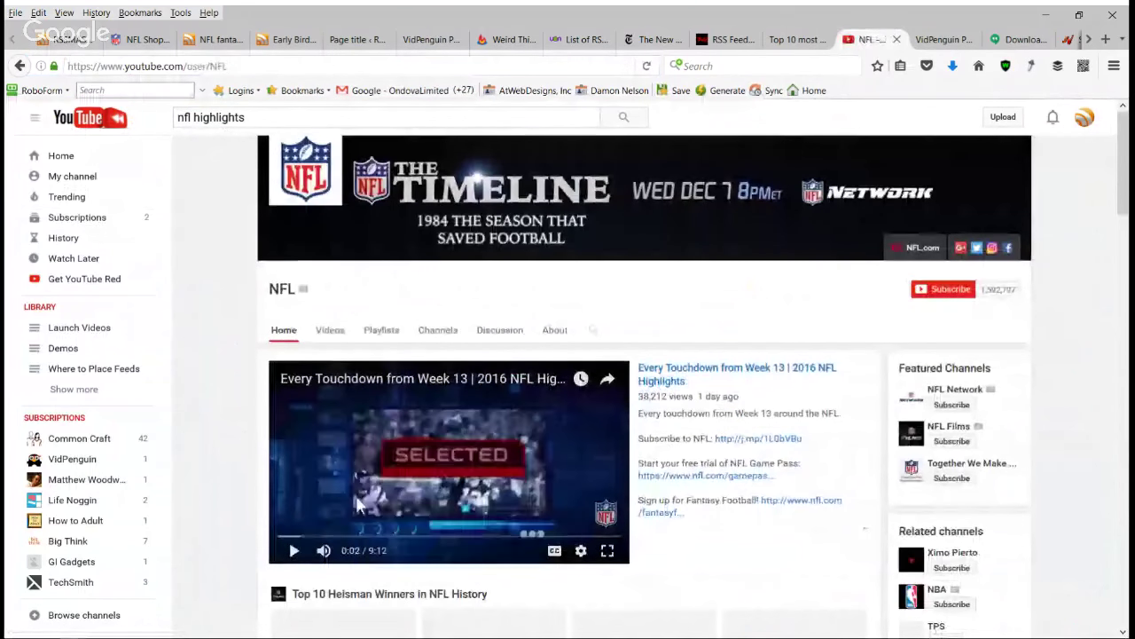
left_click(359, 504)
scroll(633, 425, "down", 2)
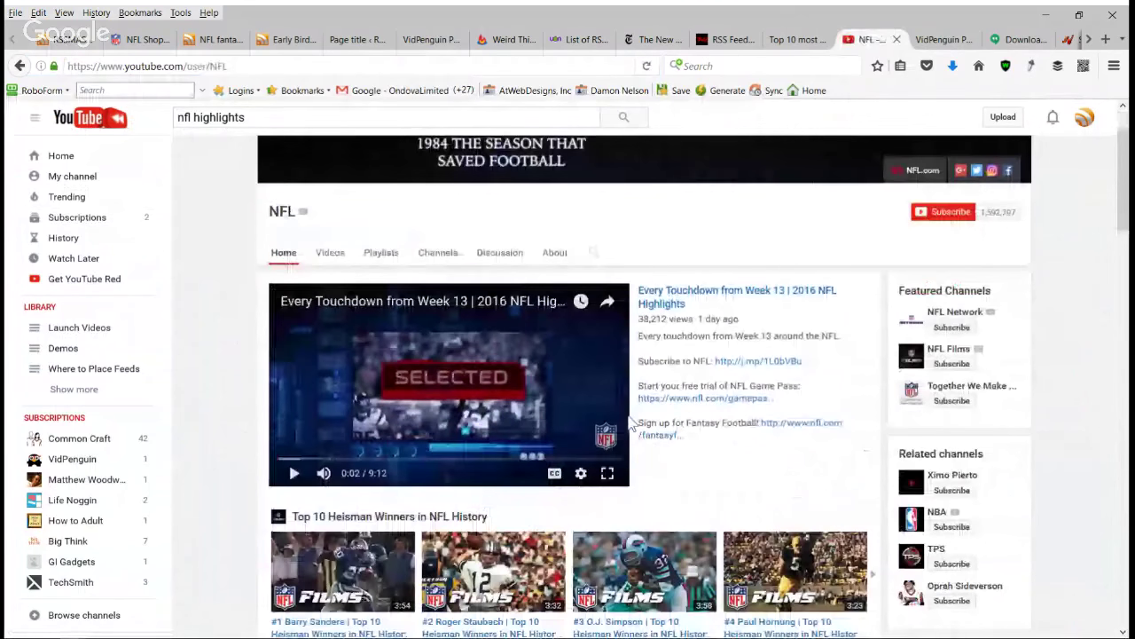
scroll(633, 426, "down", 2)
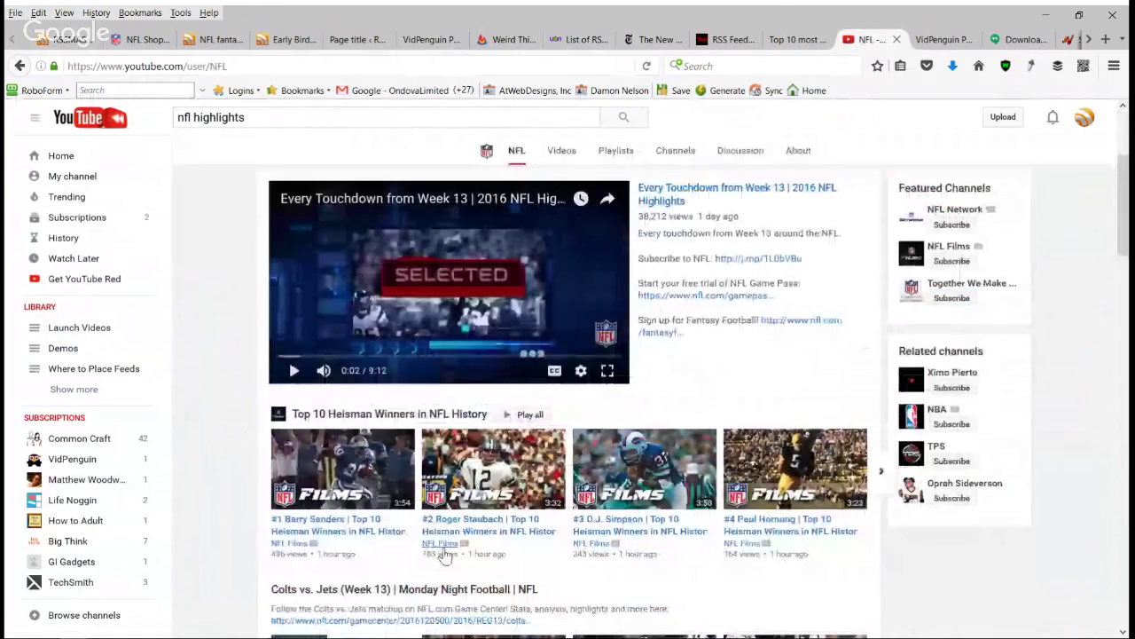
Step: Open the NFL Films channel from the Top 10 Heisman Winners videos, copy its URL and pause the featured video
left_click(444, 550)
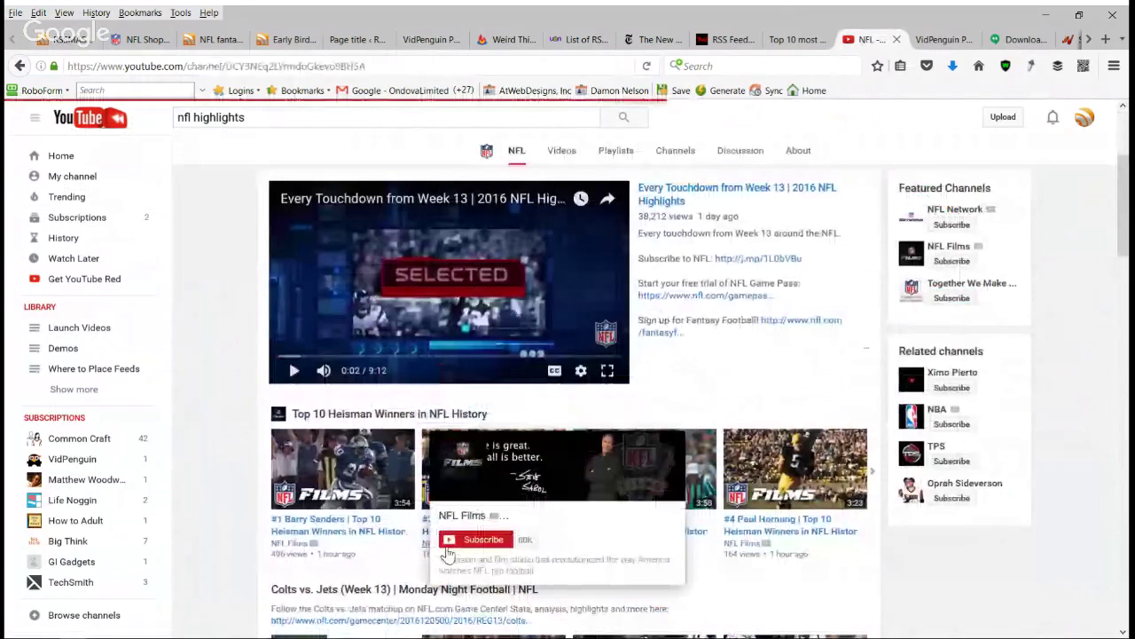
left_click(390, 65)
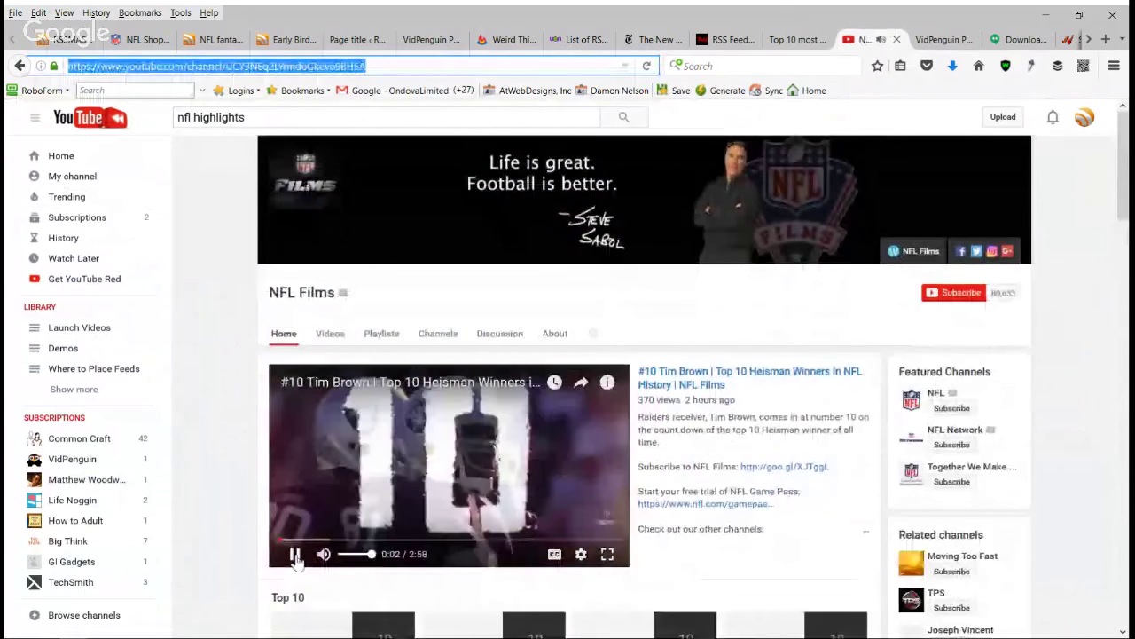
left_click(296, 555)
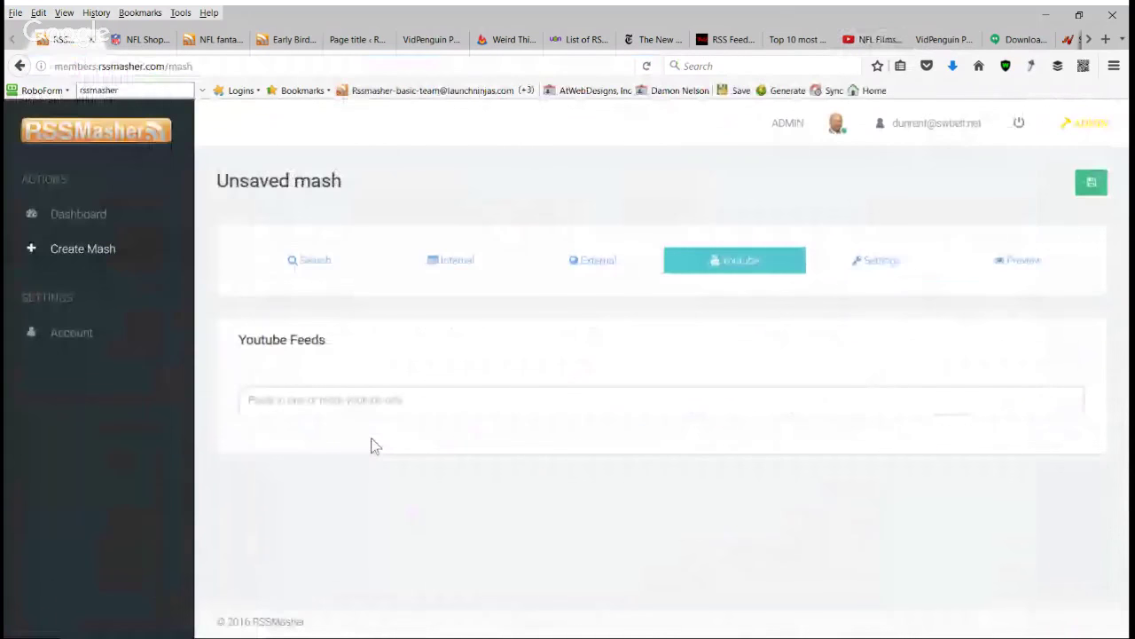
Step: Back in RSSMasher, paste the NFL Films channel URL as a YouTube feed and add the resulting feed to the mash
left_click(338, 396)
type("https://www.youtube.com/channel/UCY3NEq2LYrmdoGkevo8BH5A")
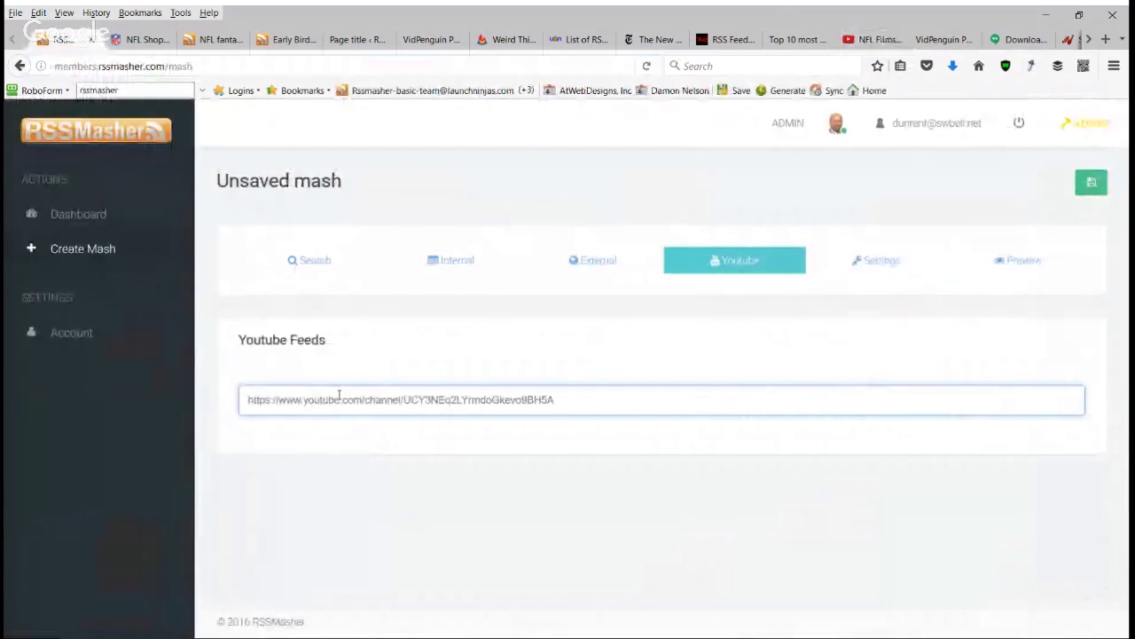
key("Return")
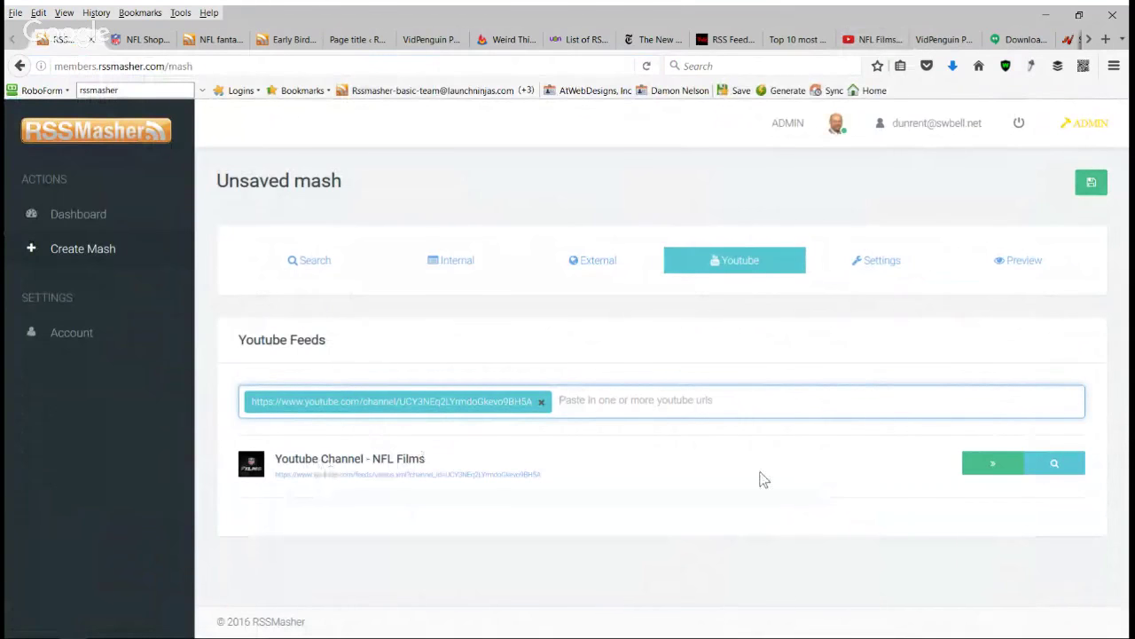
left_click(994, 471)
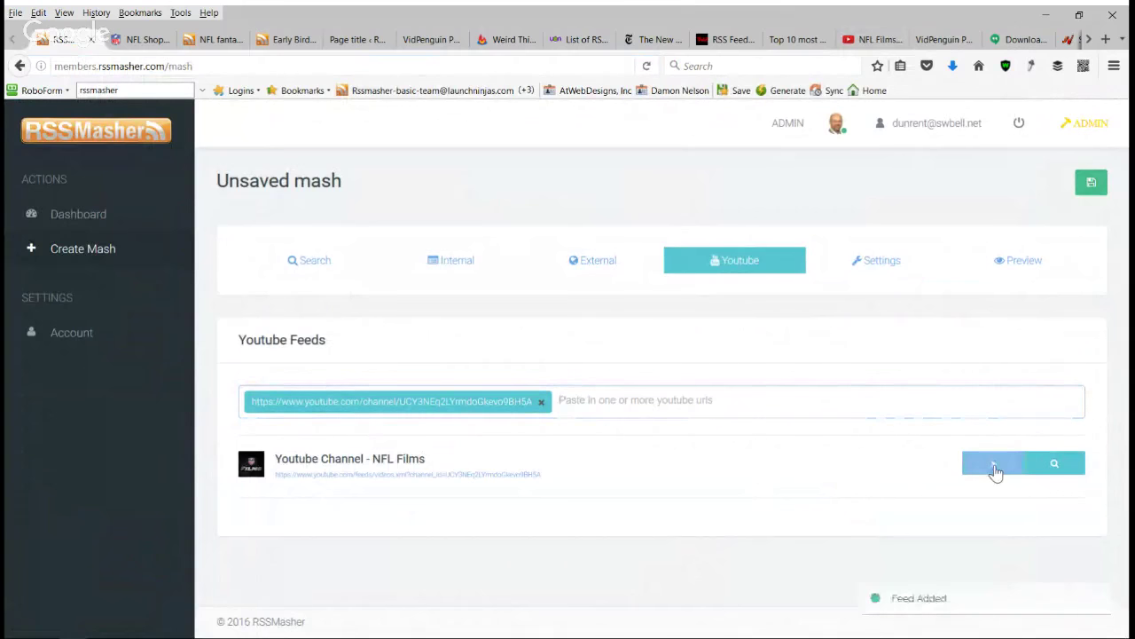
Step: Set the mash's RSS feed title to "NFL fantasy picks for 2017"
left_click(878, 270)
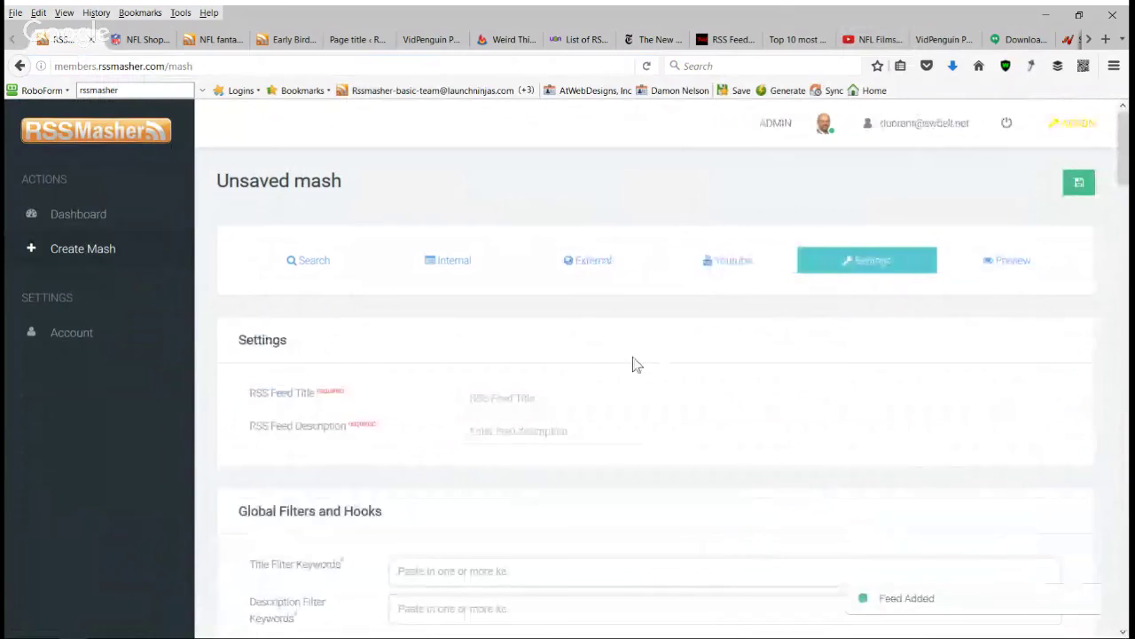
left_click(570, 395)
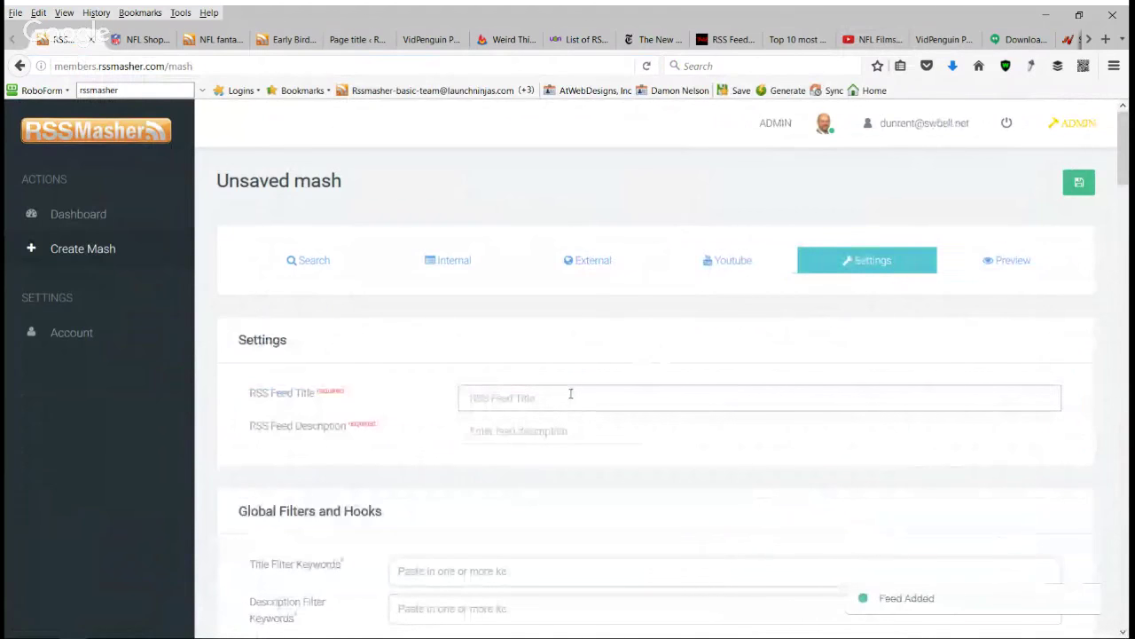
type("NFL ")
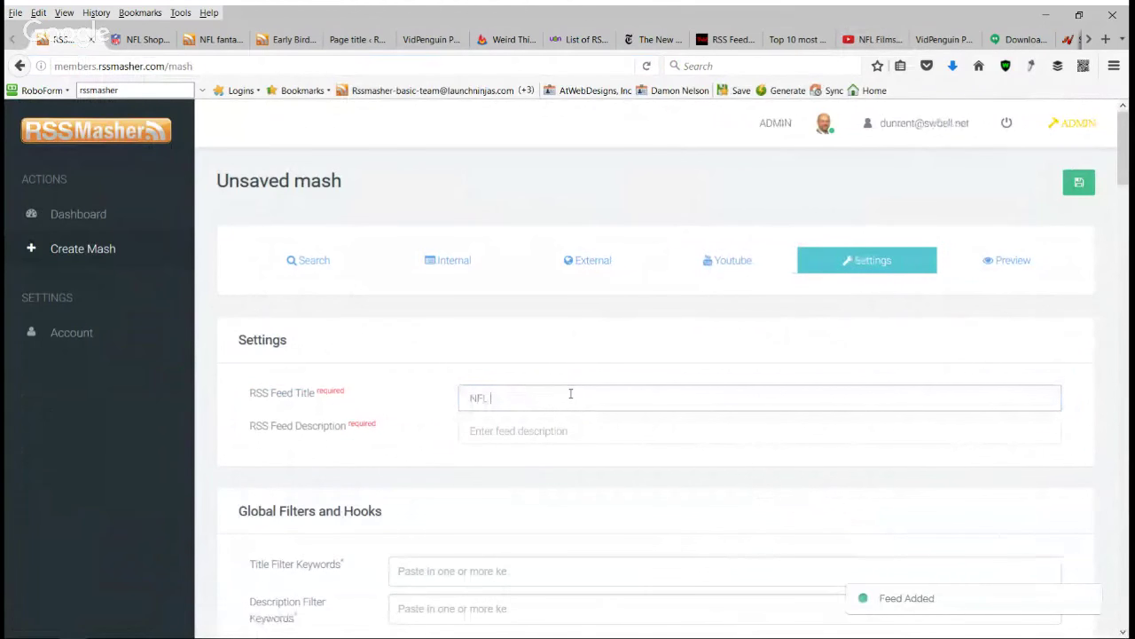
type("fantasy")
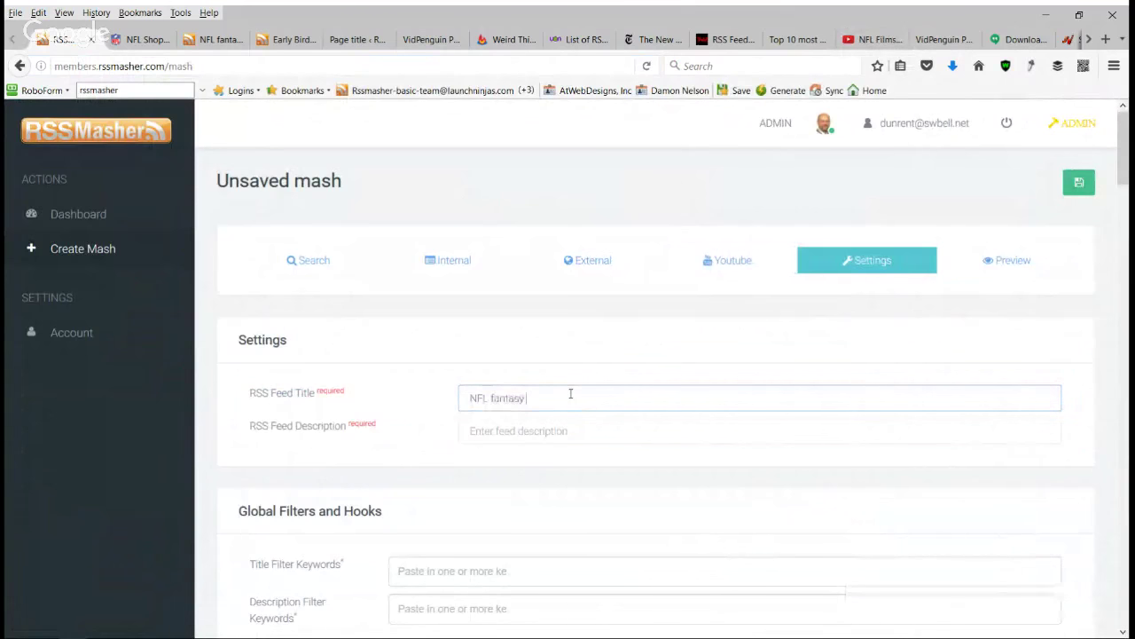
type(" picks for 2017")
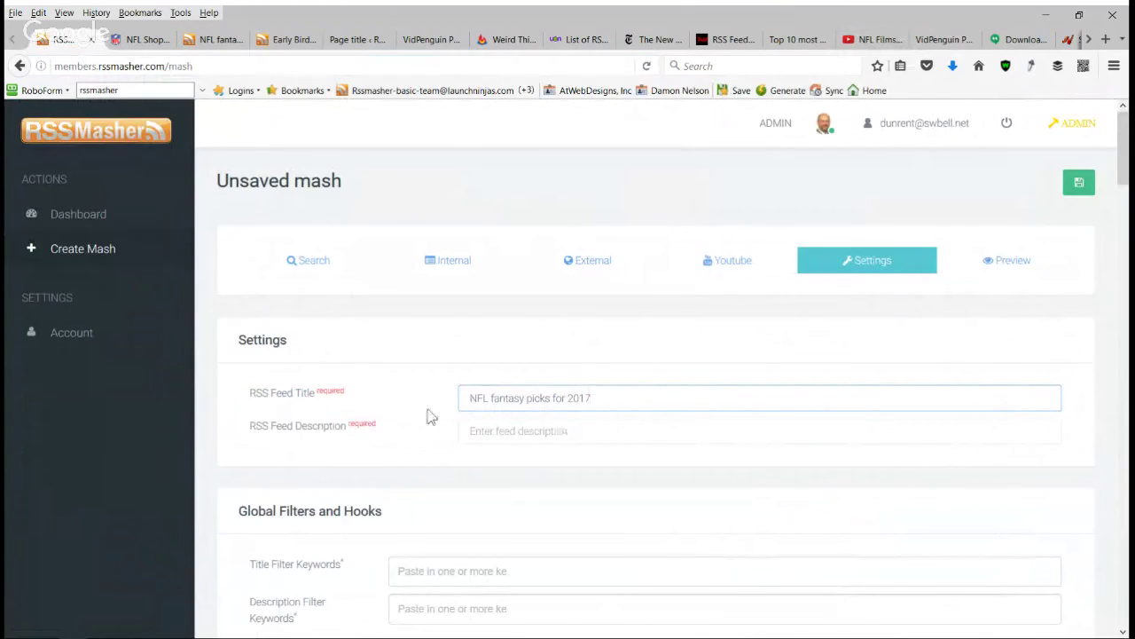
Step: Reuse the feed title as the RSS feed description and extend it to "Best NFL fantasy picks for 2017"
left_click_drag(598, 399, 415, 396)
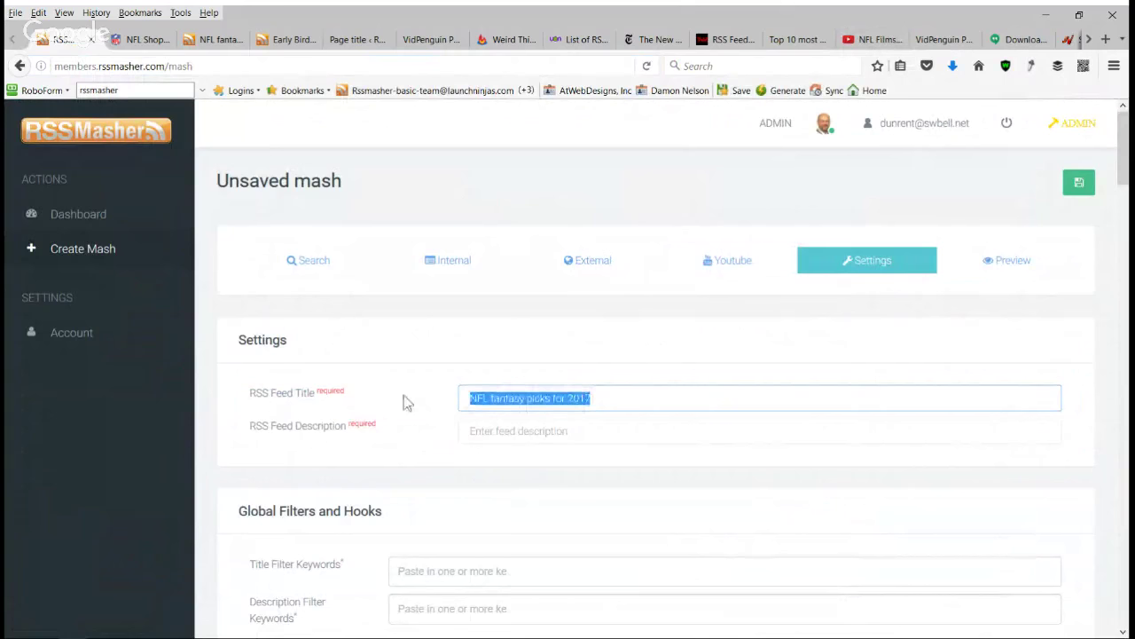
key("ctrl+c")
left_click(507, 431)
key("ctrl+v")
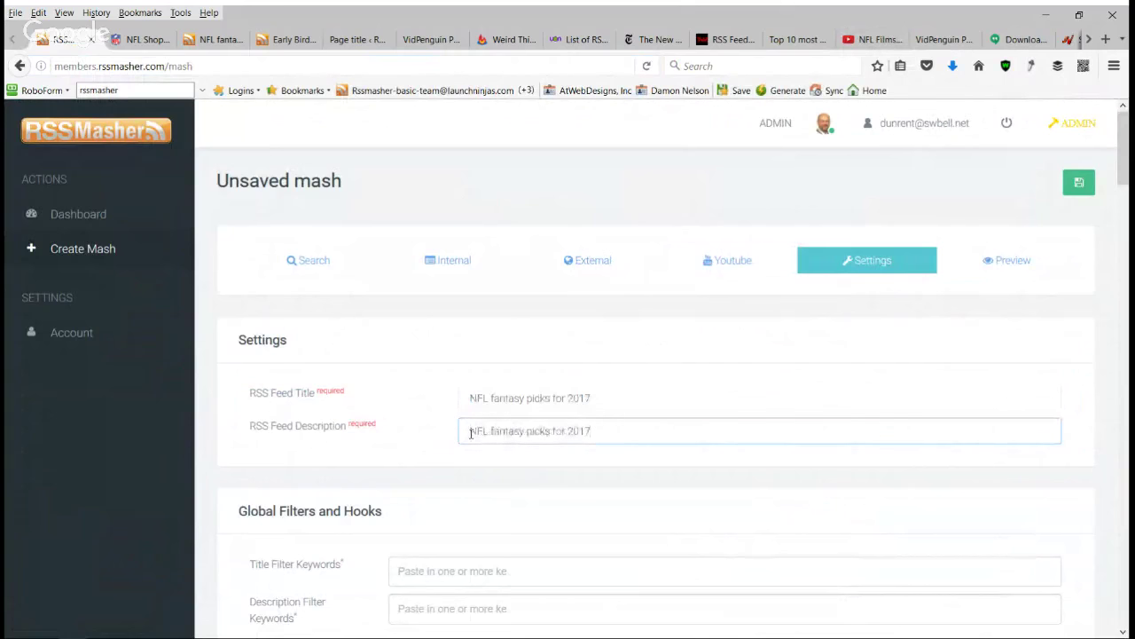
left_click(472, 433)
type("Best")
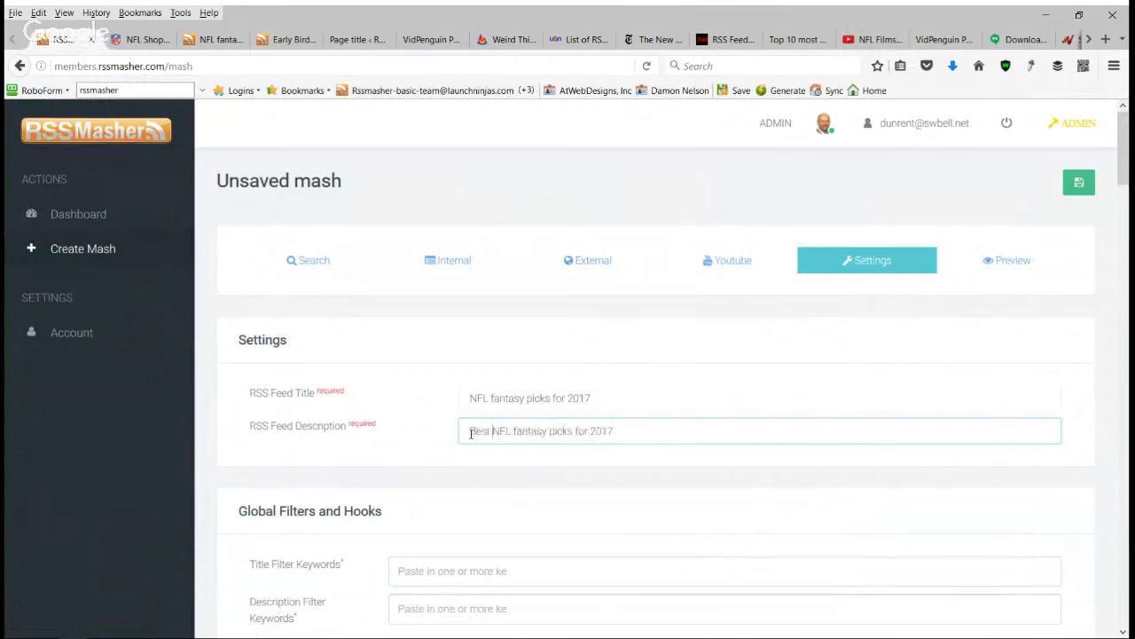
Step: Check the remaining filter and hook settings, leave them empty and save the mash
scroll(389, 406, "down", 3)
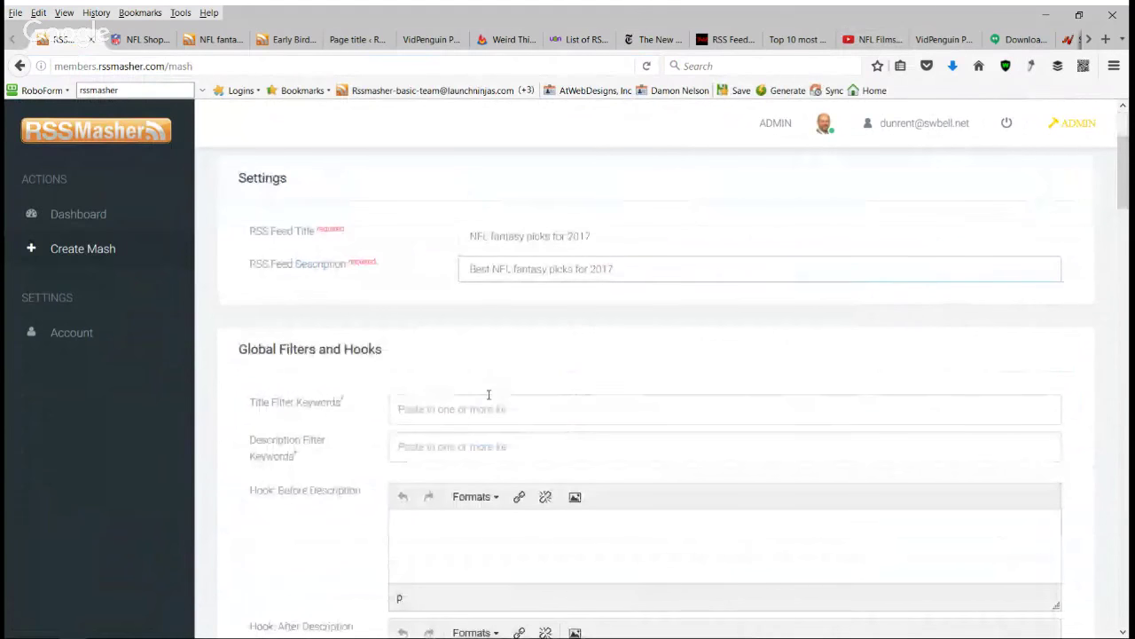
scroll(1020, 360, "up", 3)
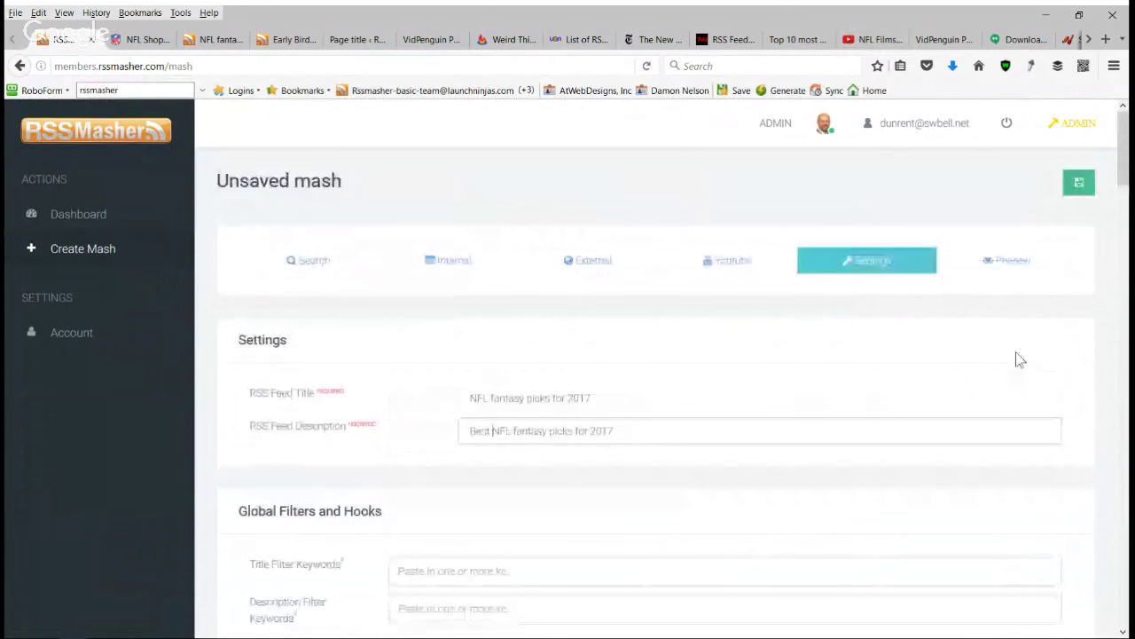
left_click(1080, 183)
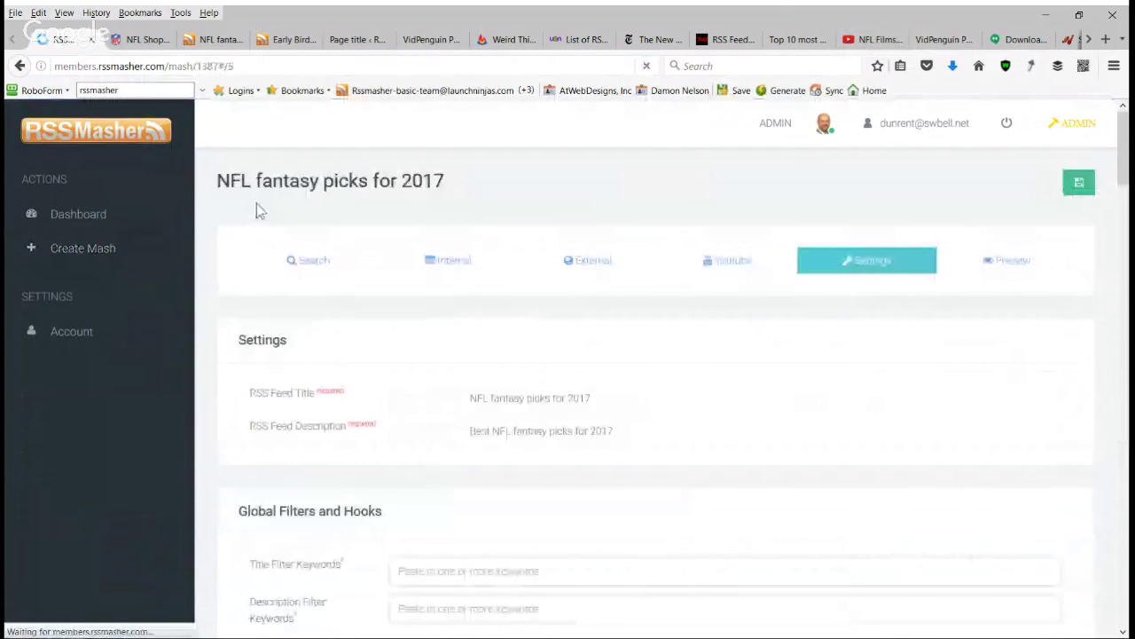
Step: Preview the saved mash and look through its combined video and article entries
left_click(1012, 262)
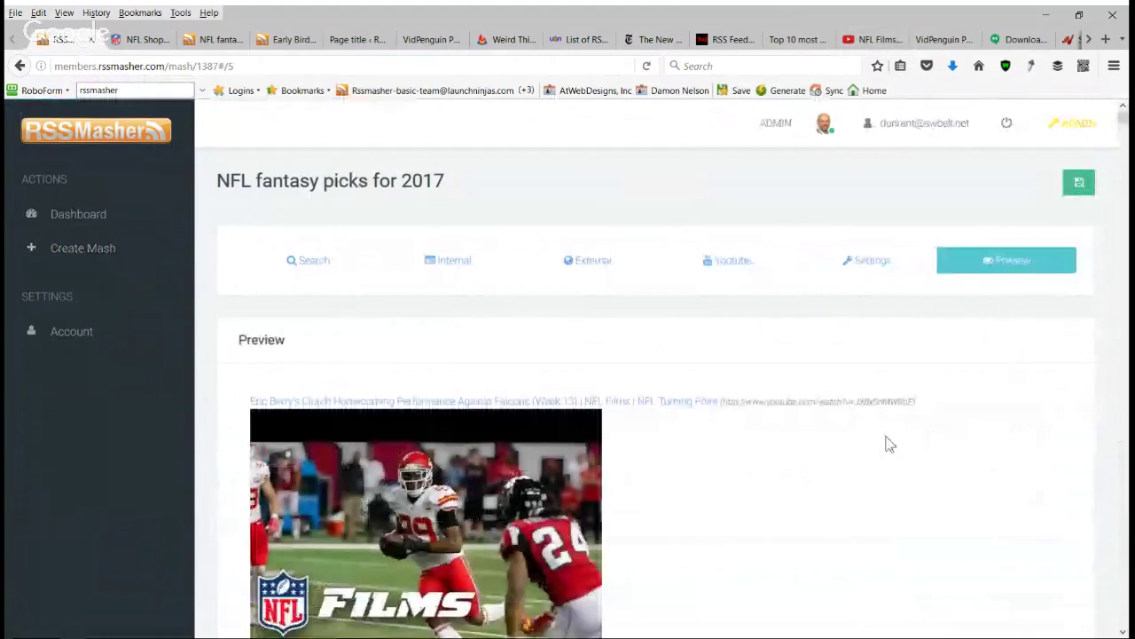
scroll(774, 445, "down", 2)
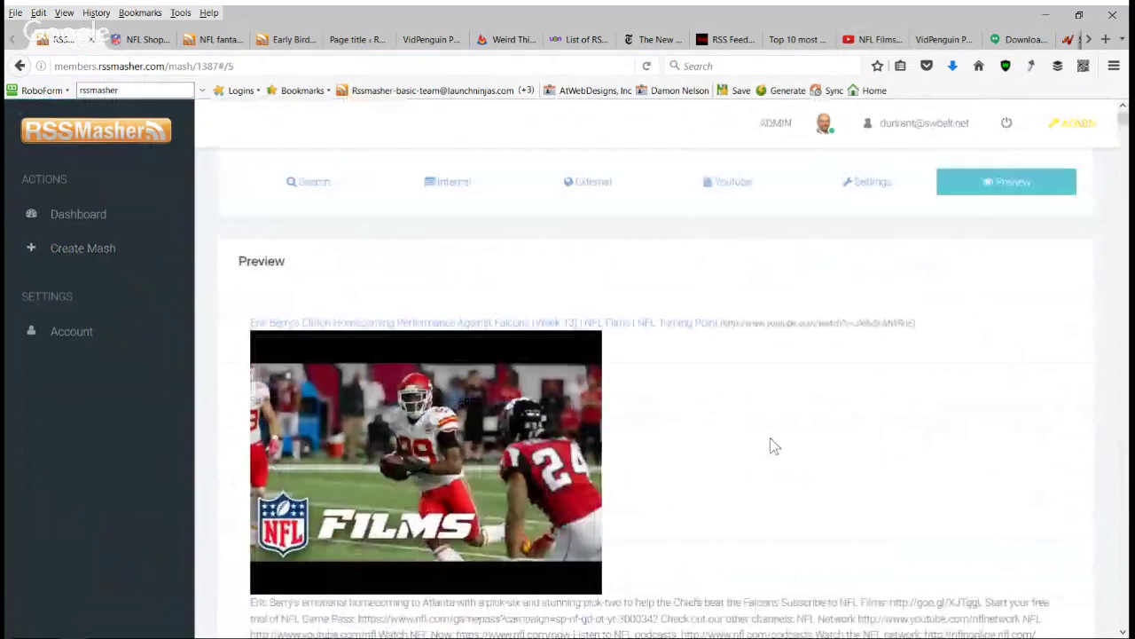
scroll(774, 446, "down", 7)
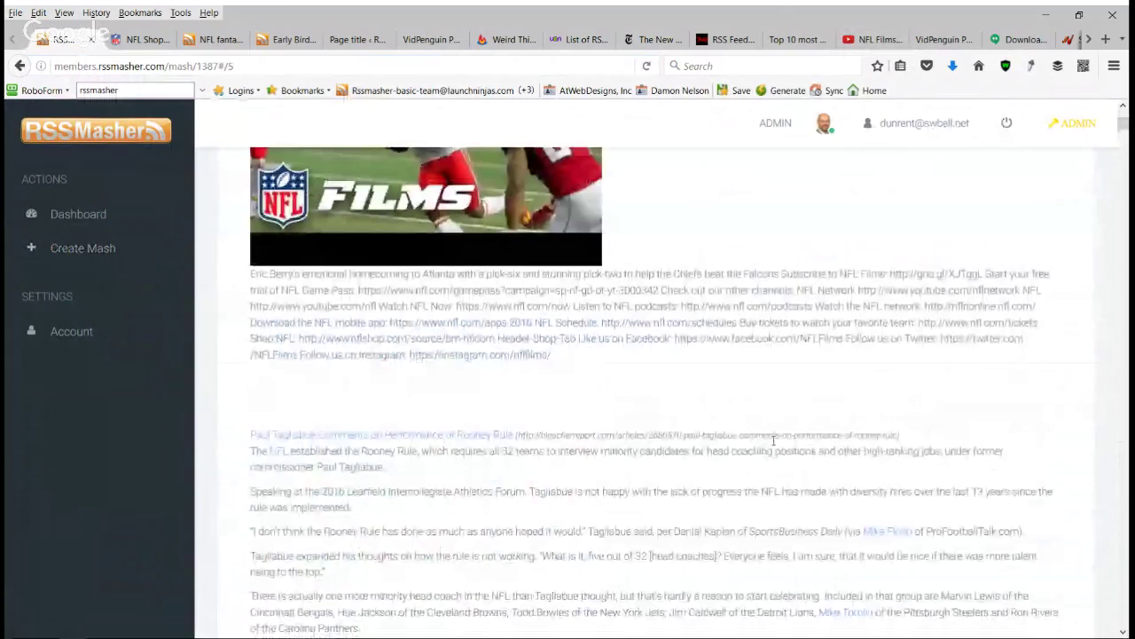
scroll(773, 440, "down", 2)
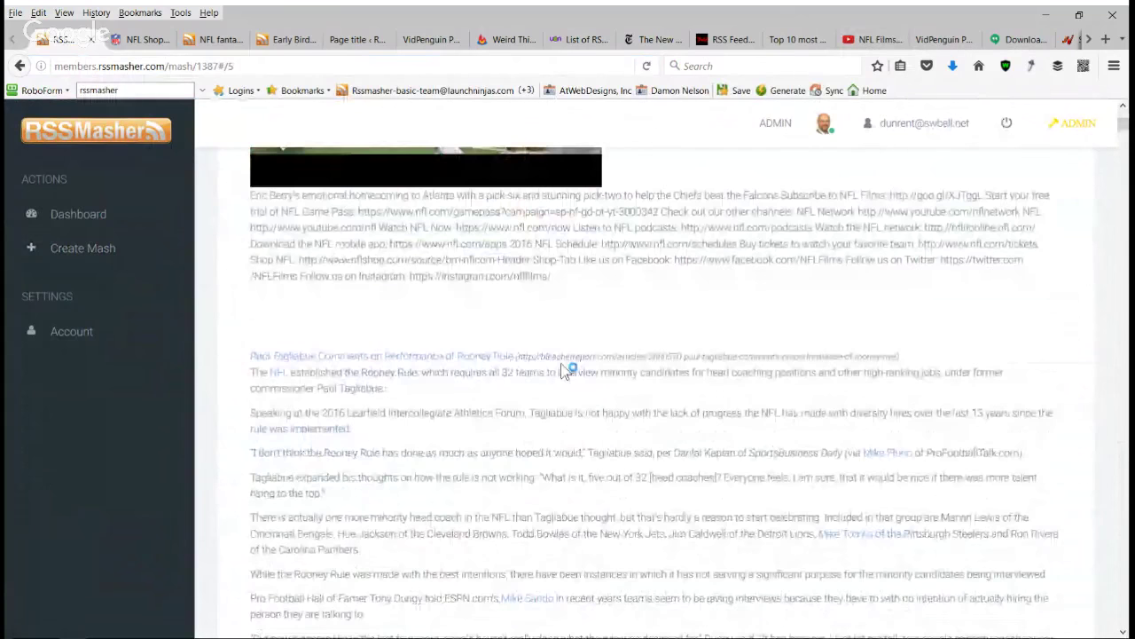
scroll(627, 408, "down", 10)
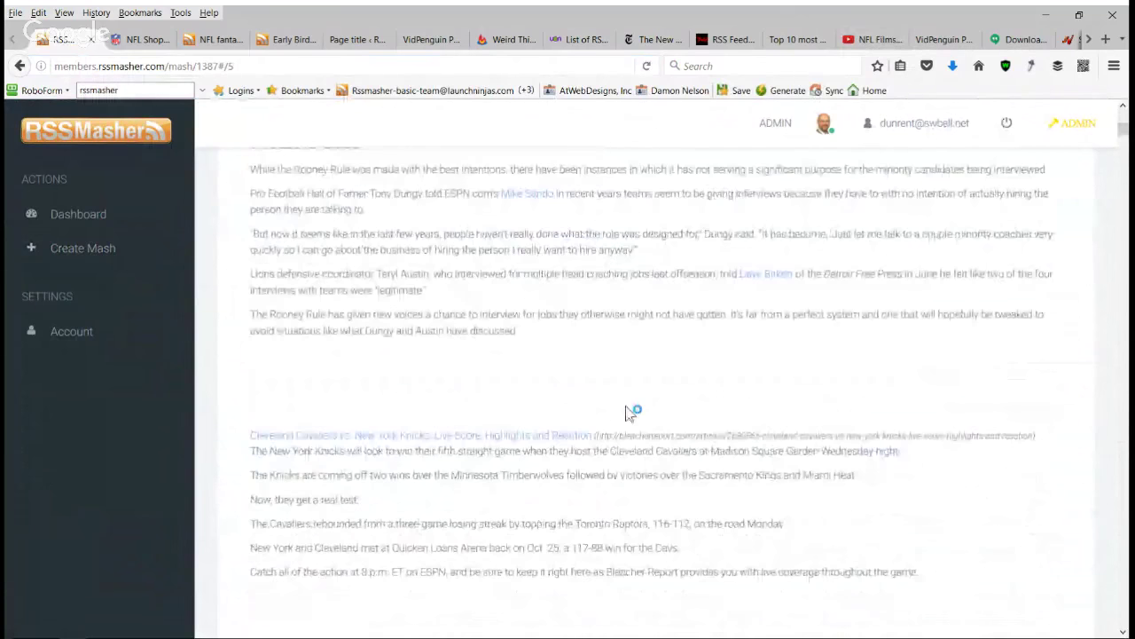
scroll(656, 411, "up", 8)
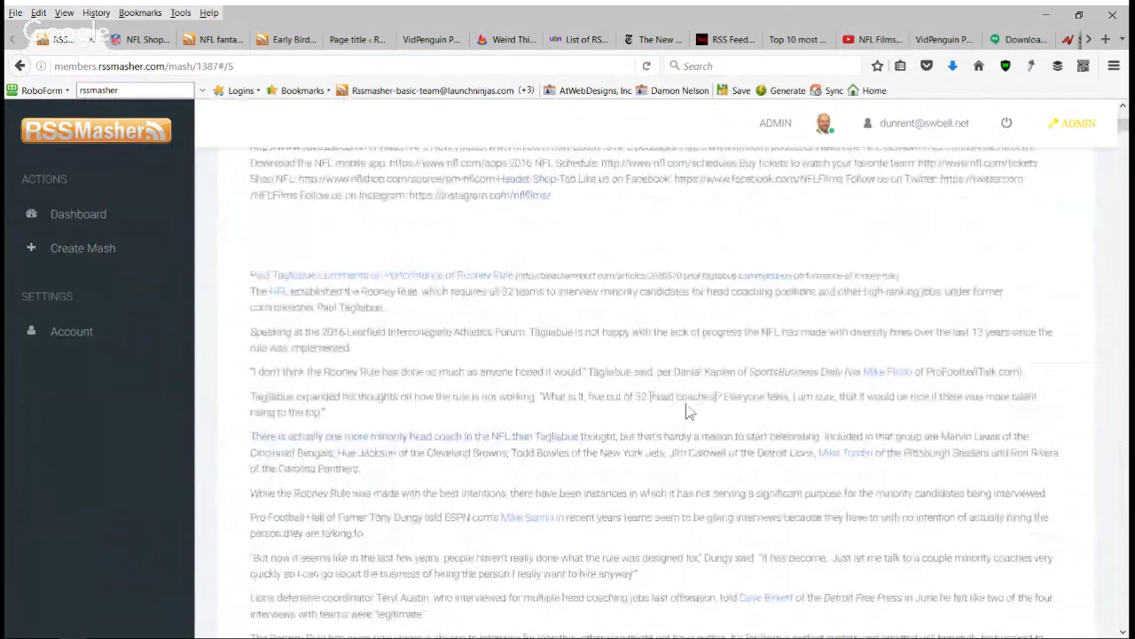
scroll(687, 411, "up", 10)
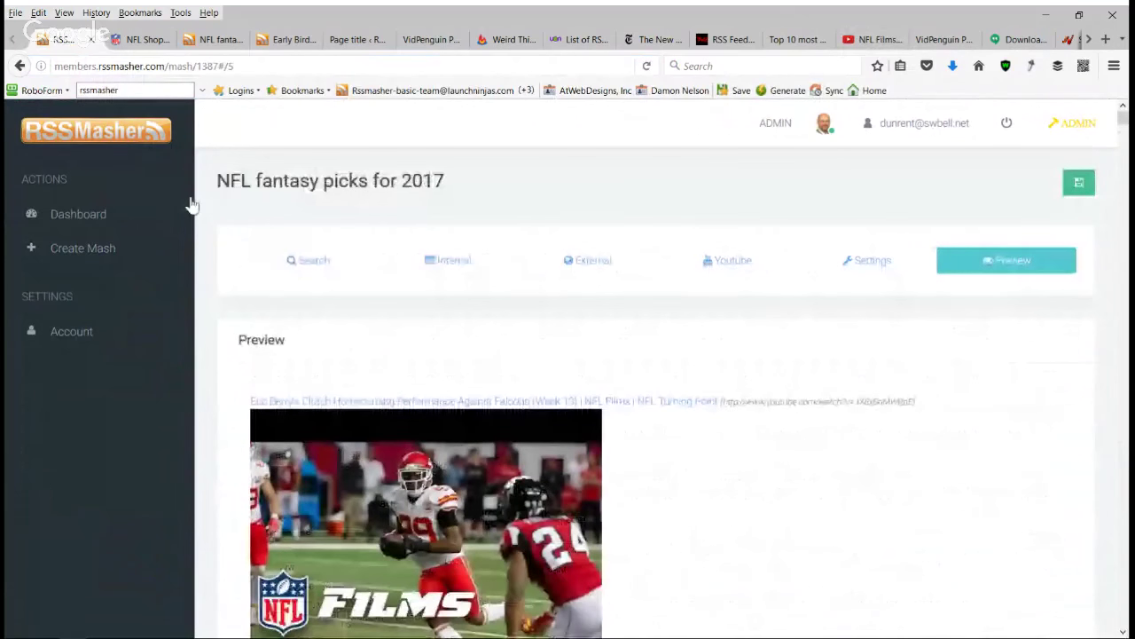
Step: From the dashboard, open the RSS feed of the "NFL fantasy picks for 2017" mash and examine its title, description and mixed entries
left_click(75, 220)
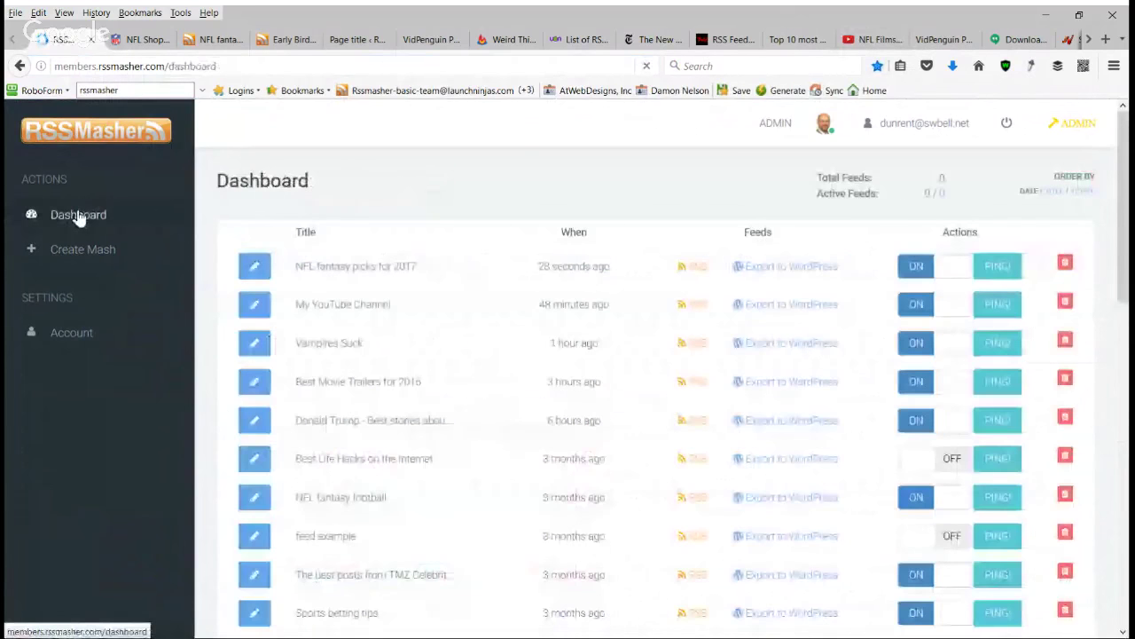
left_click(694, 268)
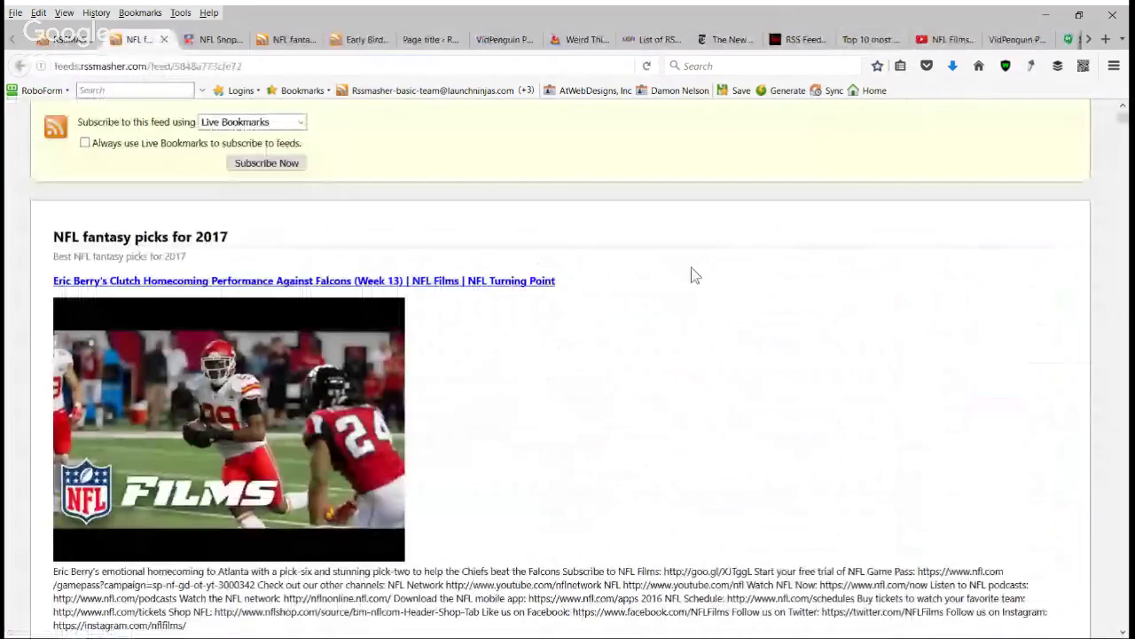
scroll(697, 293, "down", 3)
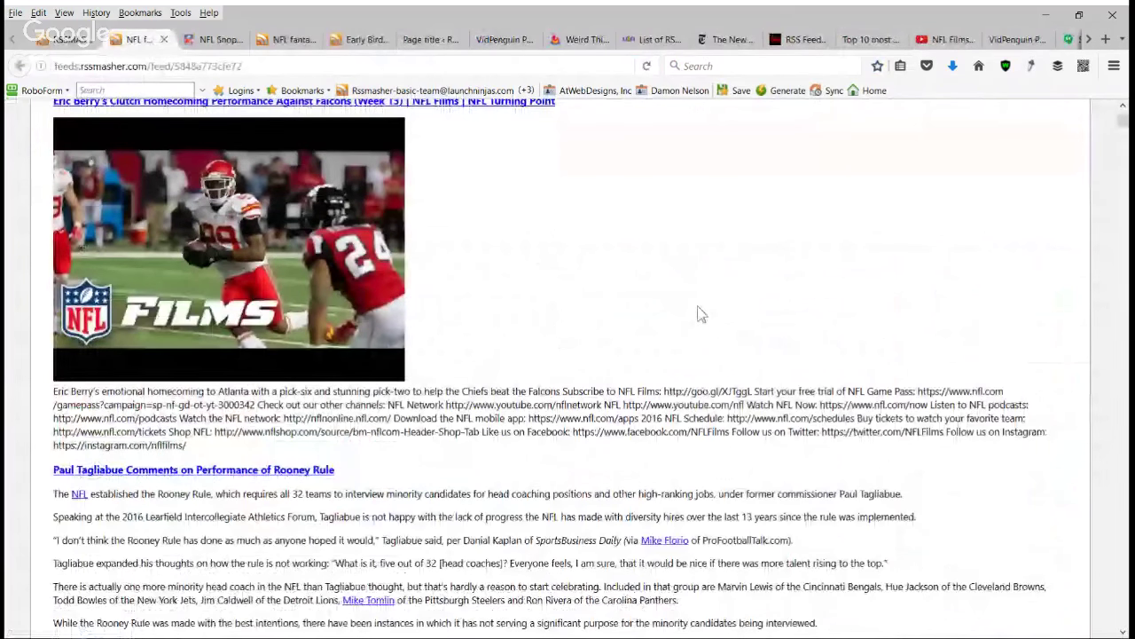
scroll(699, 314, "down", 15)
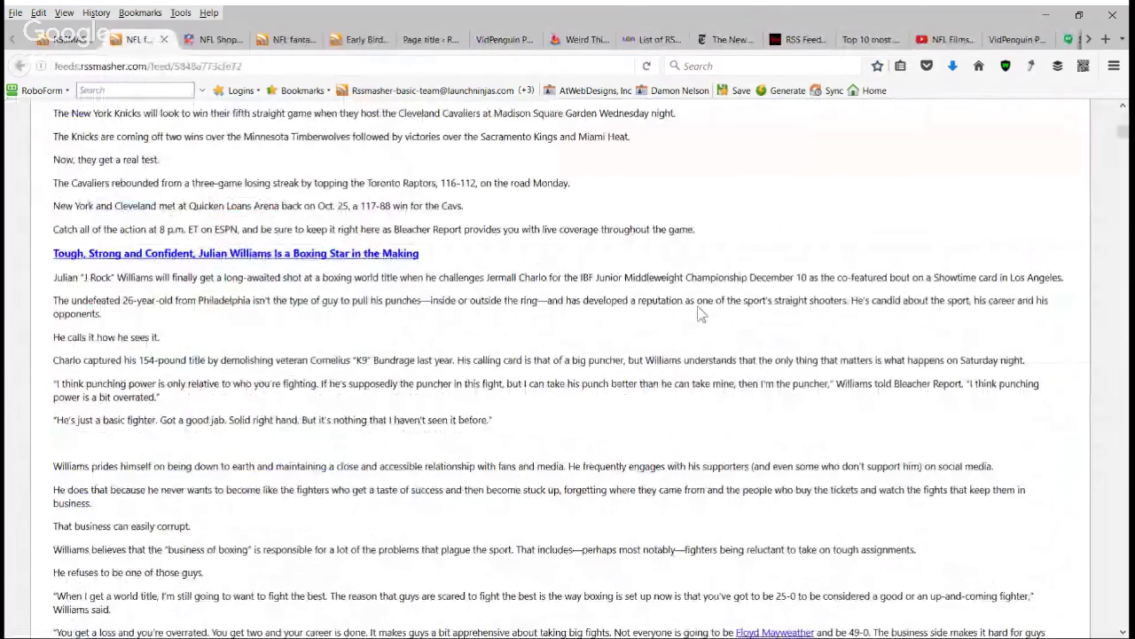
scroll(700, 314, "down", 9)
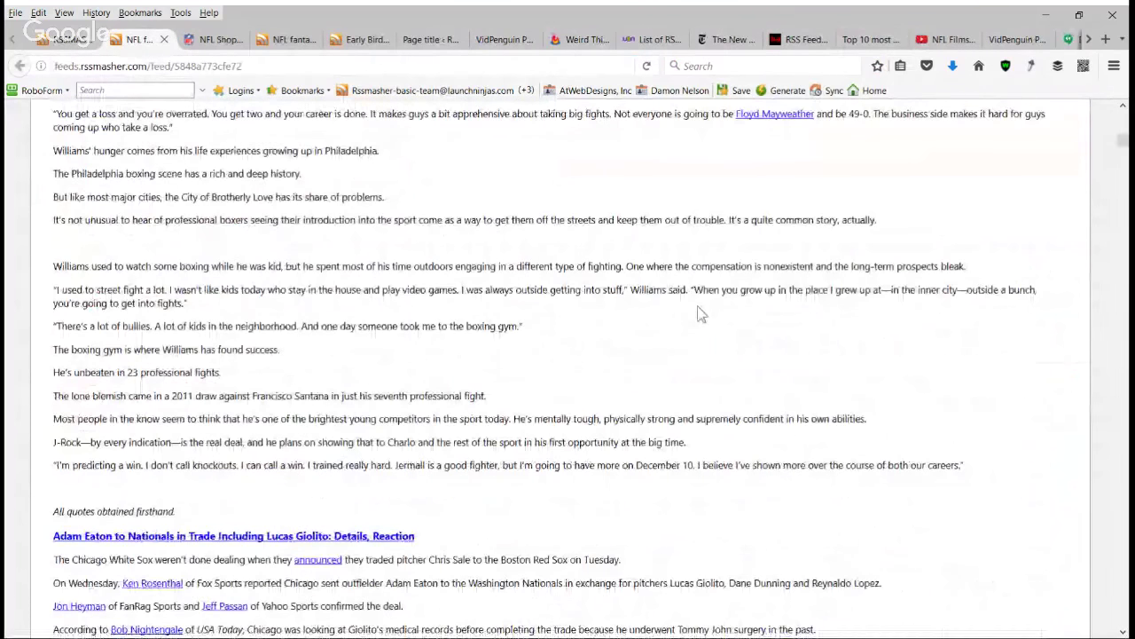
scroll(700, 314, "up", 10)
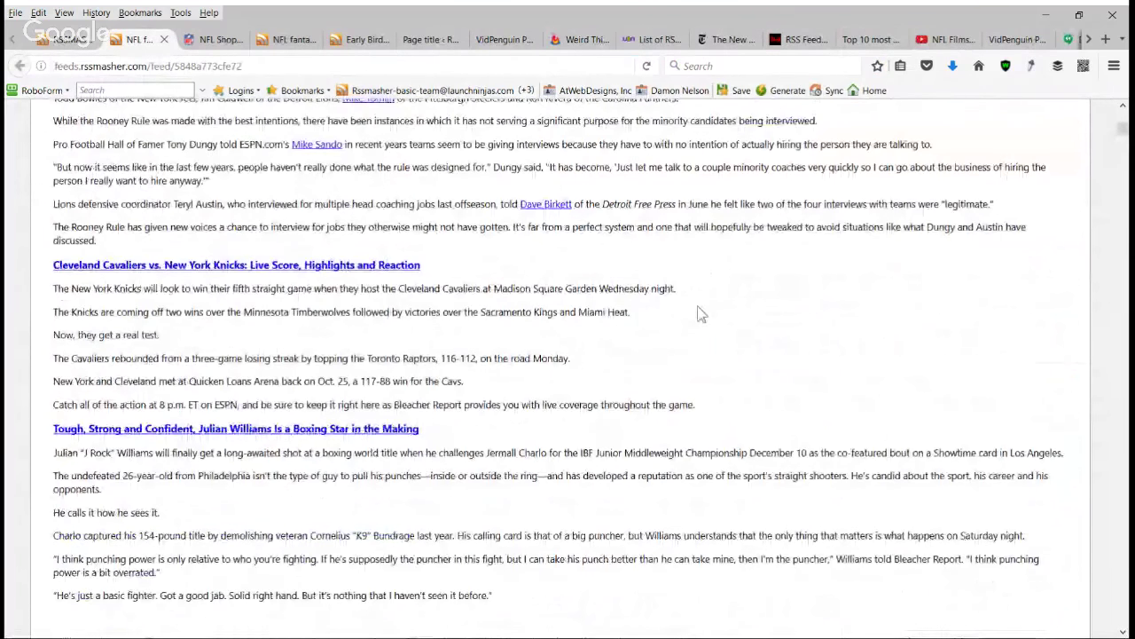
scroll(700, 314, "up", 6)
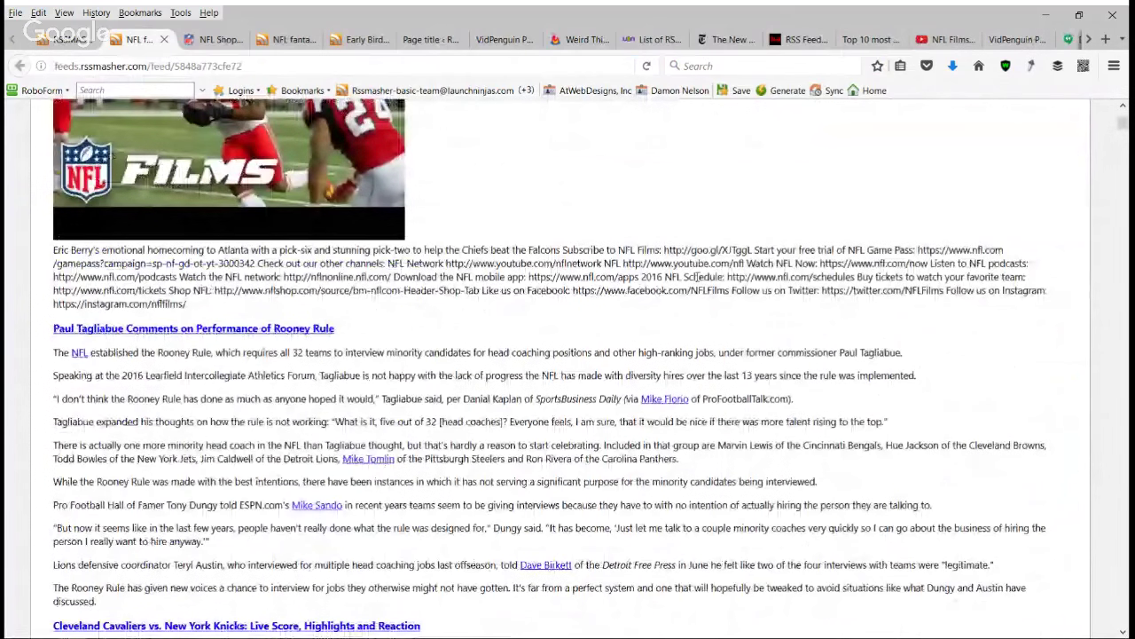
scroll(700, 280, "up", 5)
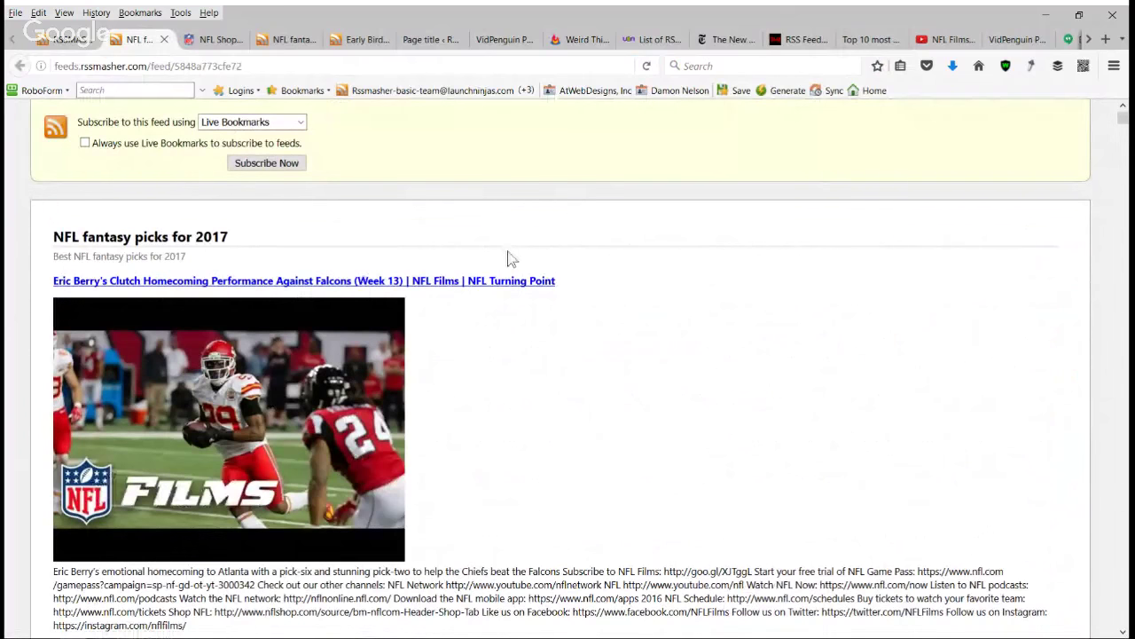
scroll(701, 372, "down", 3)
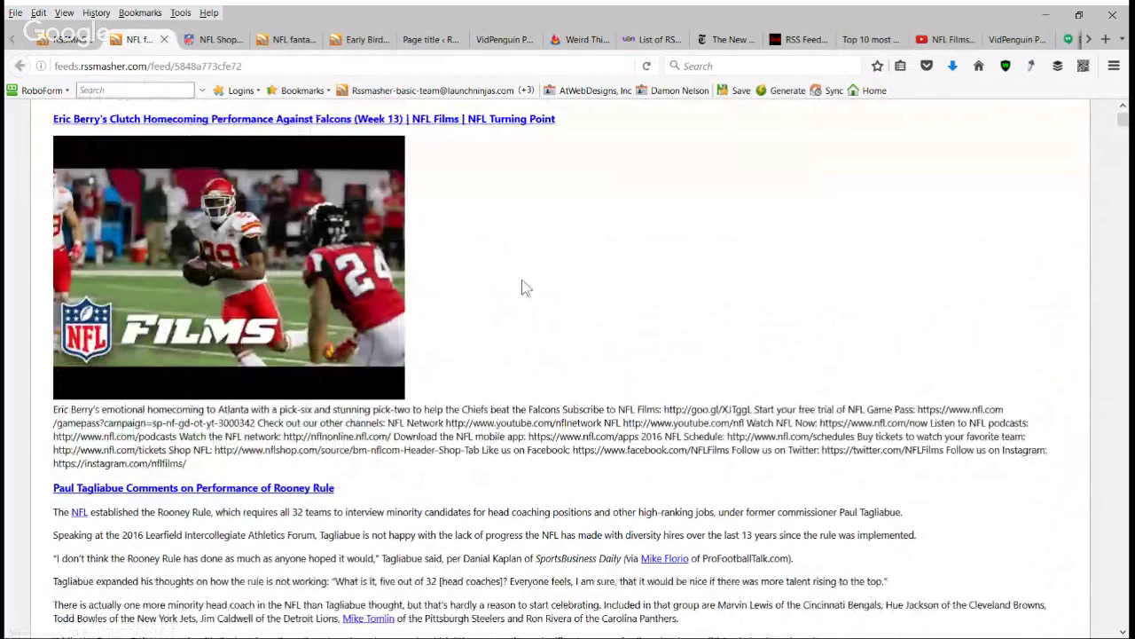
scroll(550, 371, "up", 2)
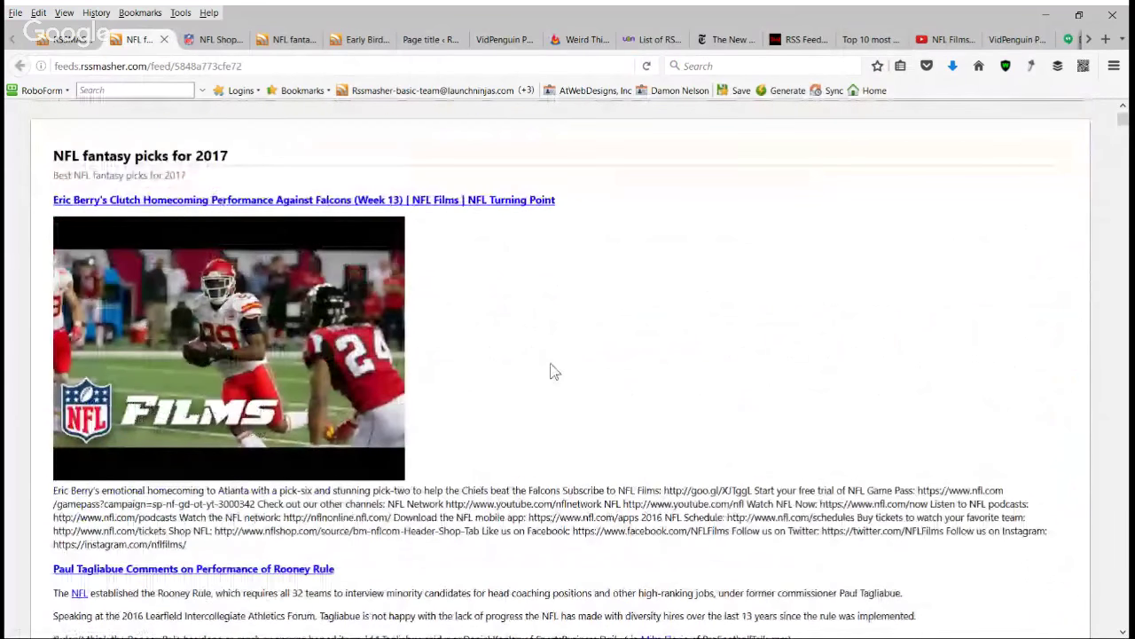
scroll(545, 426, "down", 2)
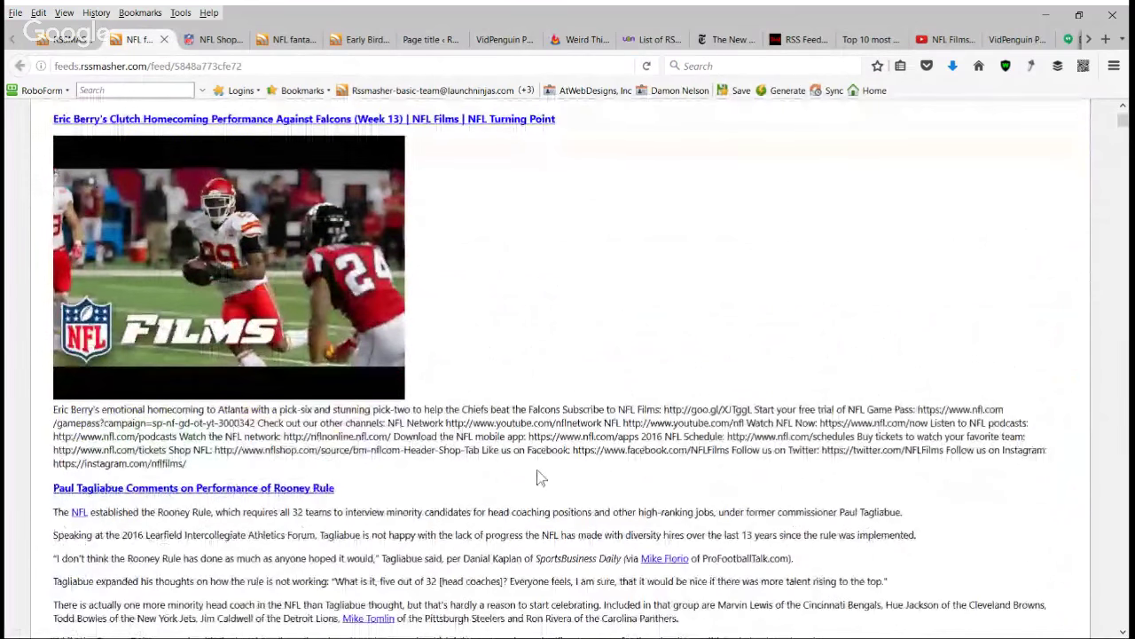
scroll(541, 474, "down", 8)
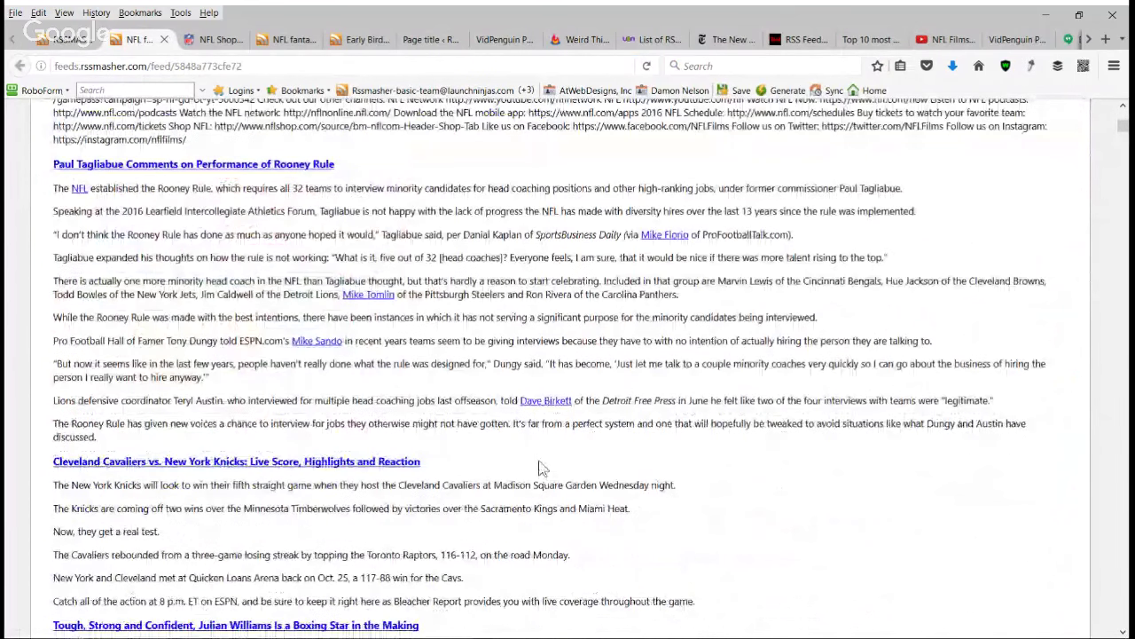
scroll(540, 463, "down", 15)
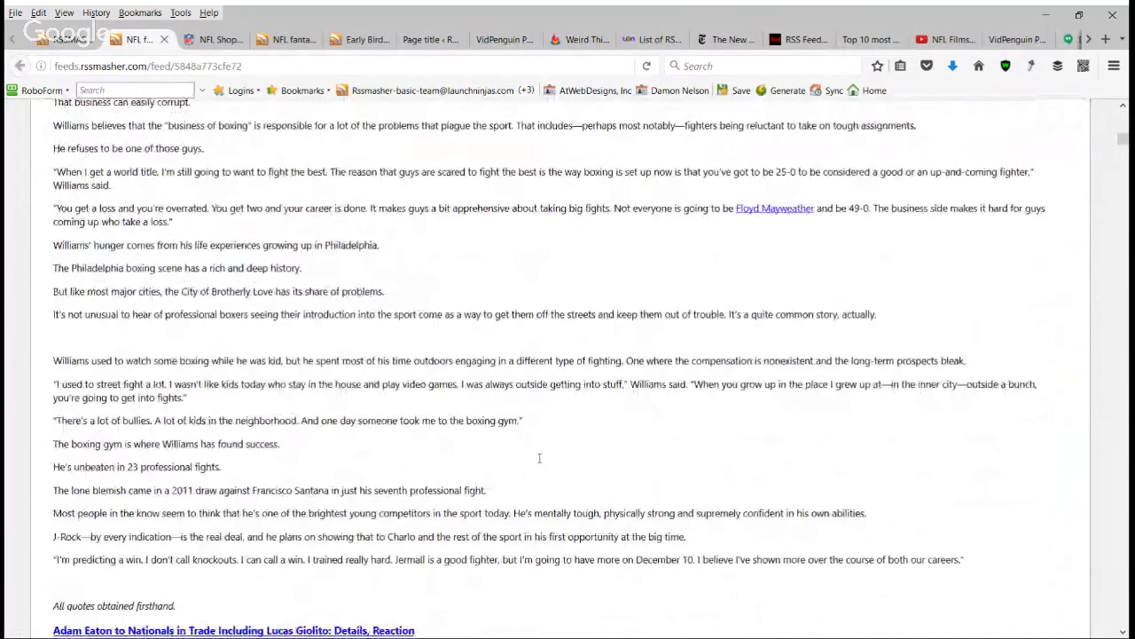
key("Home")
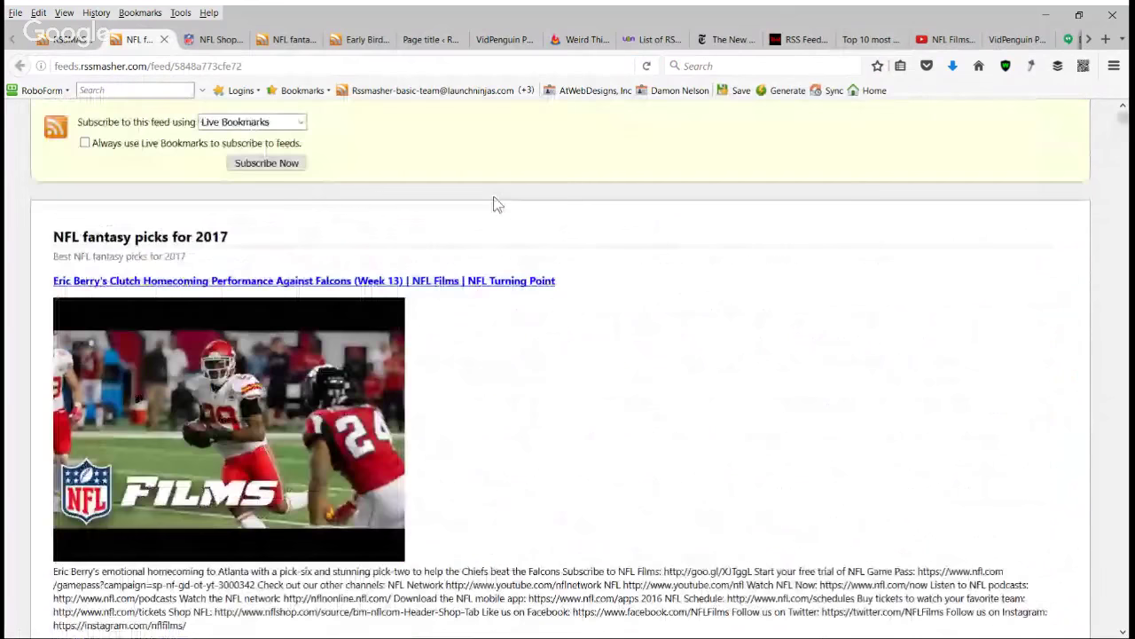
Step: Return to the dashboard and export the "NFL fantasy picks for 2017" mash to WordPress XML
key("ctrl+Page_Up")
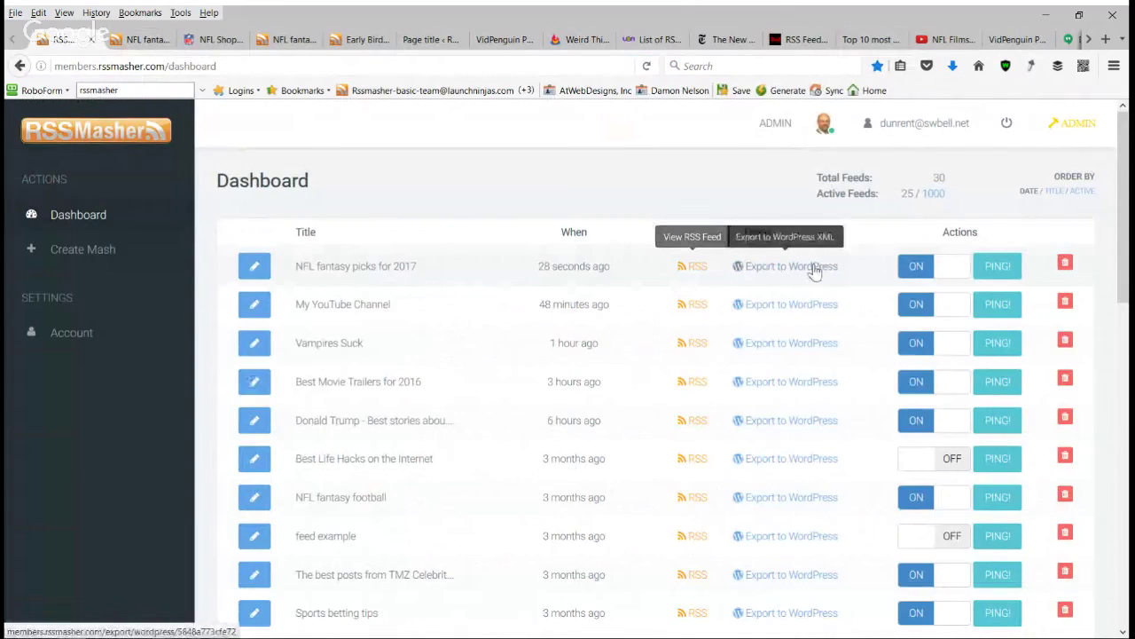
left_click(815, 269)
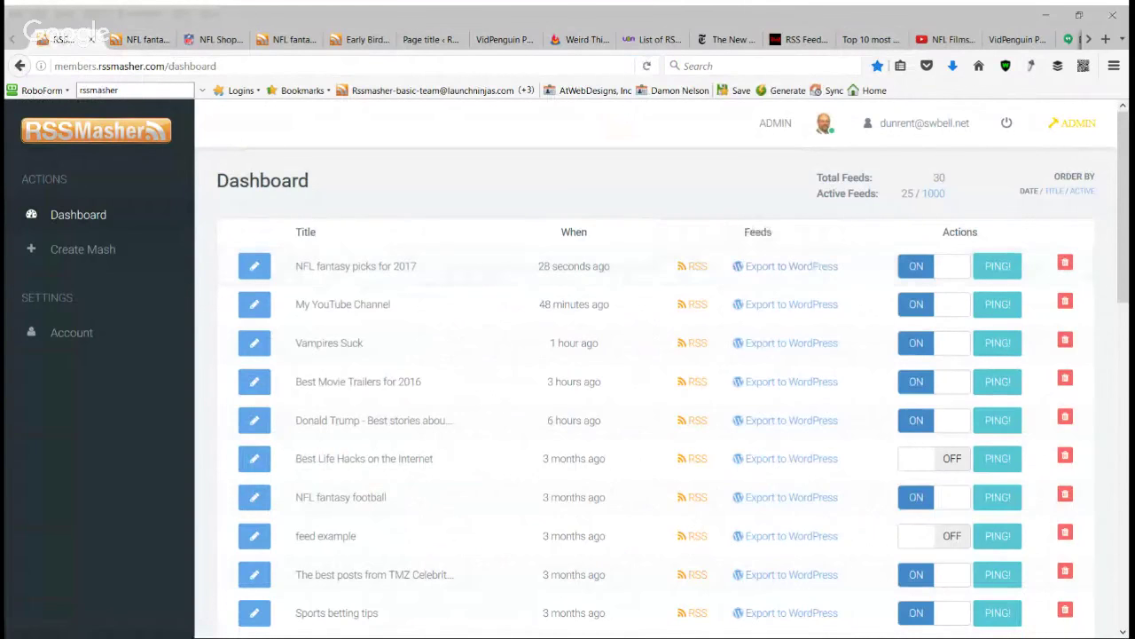
left_click(621, 415)
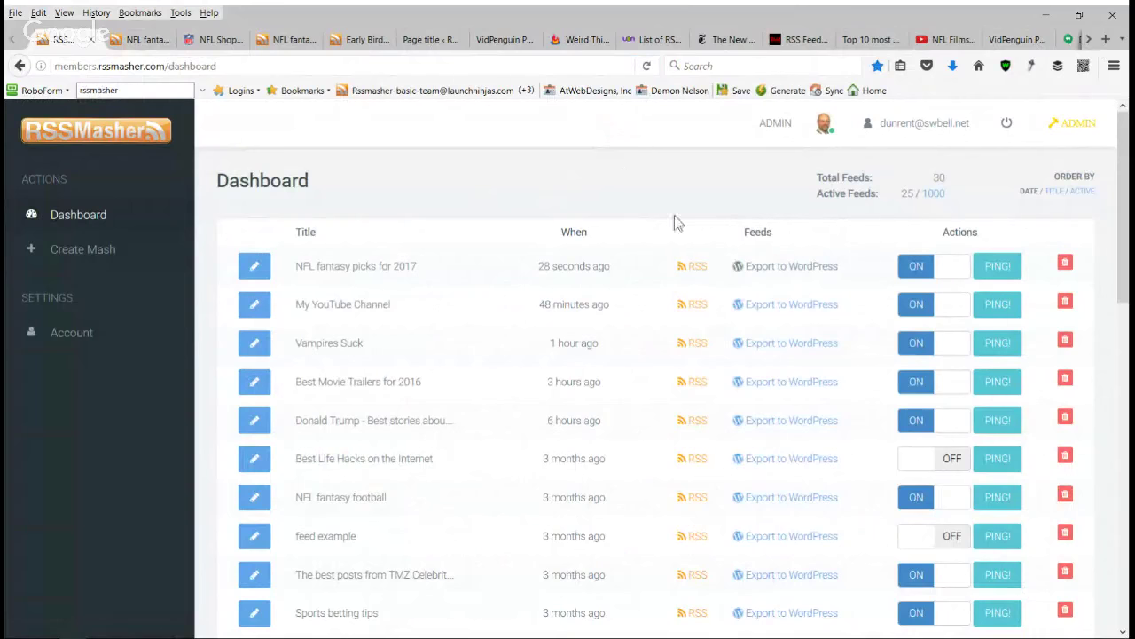
Step: Reopen the RSS feed of the "NFL fantasy picks for 2017" mash and examine how videos and articles alternate further down
left_click(690, 269)
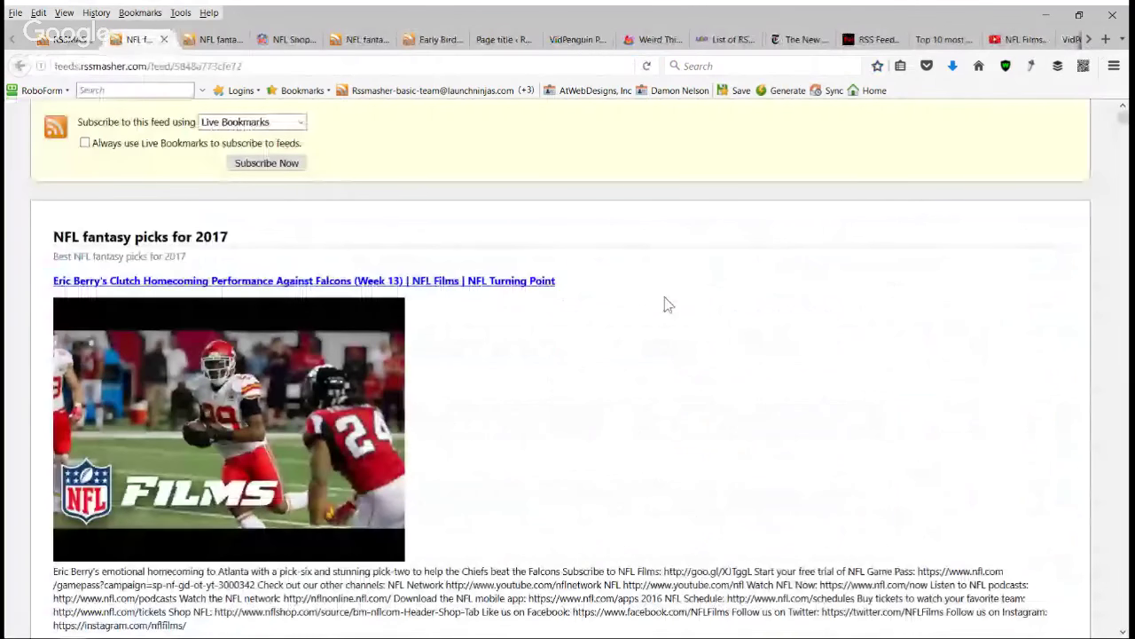
scroll(668, 304, "down", 10)
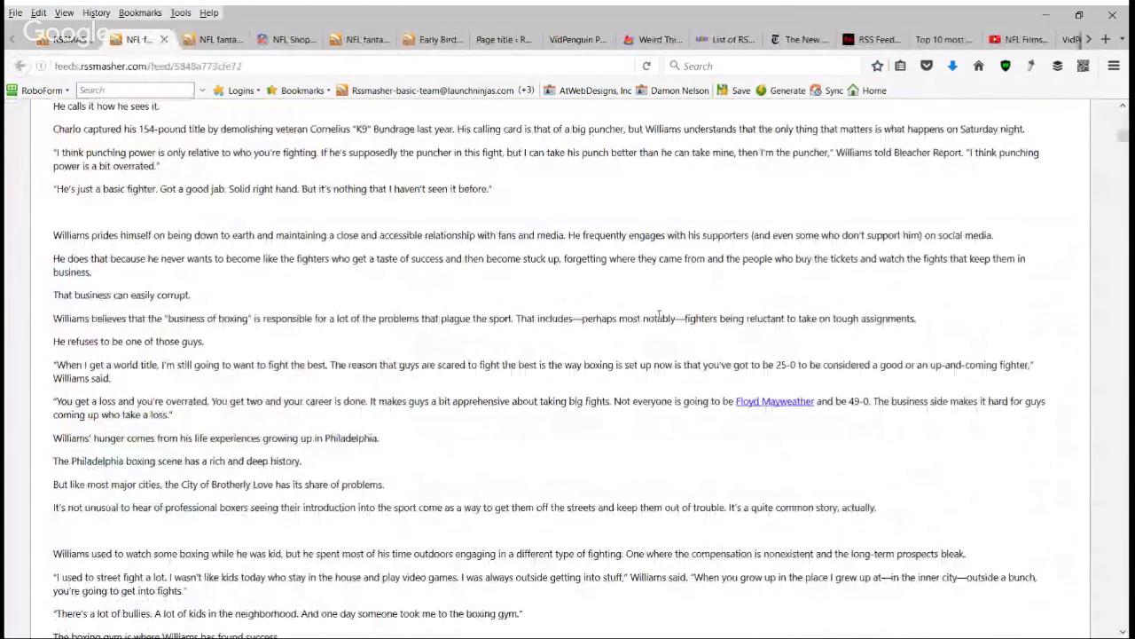
scroll(659, 314, "down", 10)
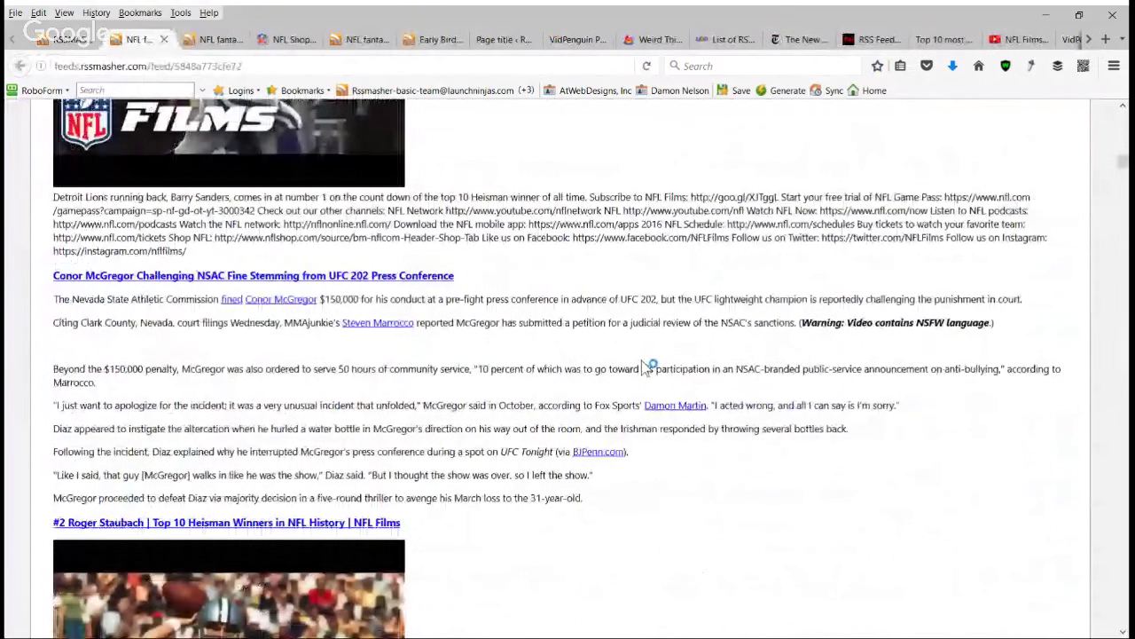
scroll(652, 361, "down", 10)
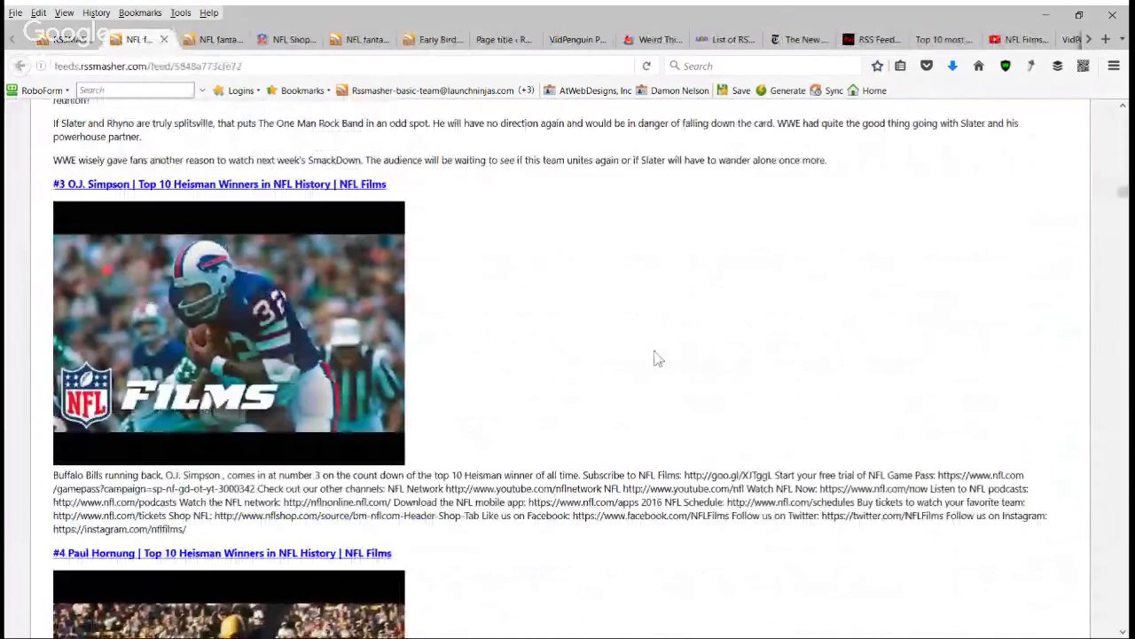
scroll(661, 357, "down", 10)
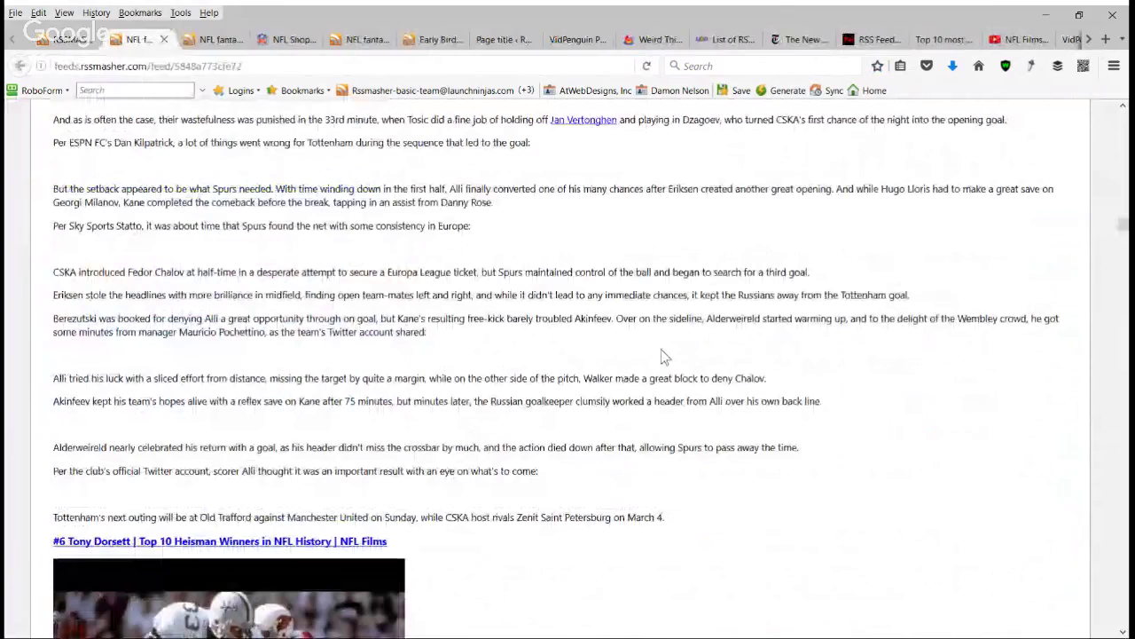
Step: Look through the remaining video and article entries in the "NFL fantasy picks for 2017" RSS feed and return to its beginning
scroll(663, 356, "down", 10)
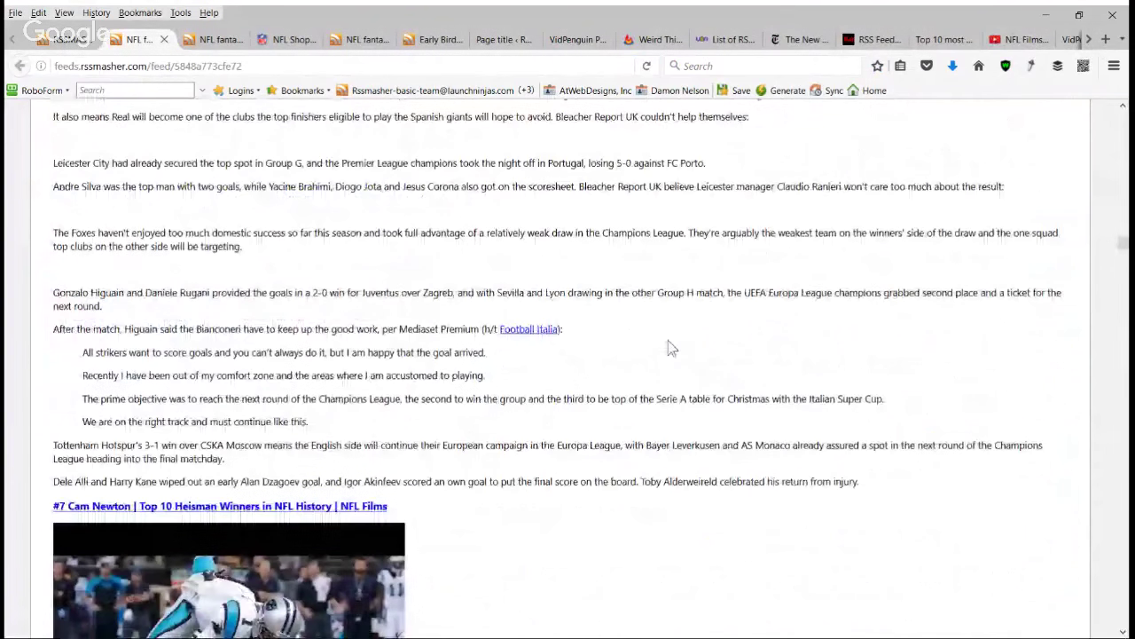
scroll(669, 350, "down", 10)
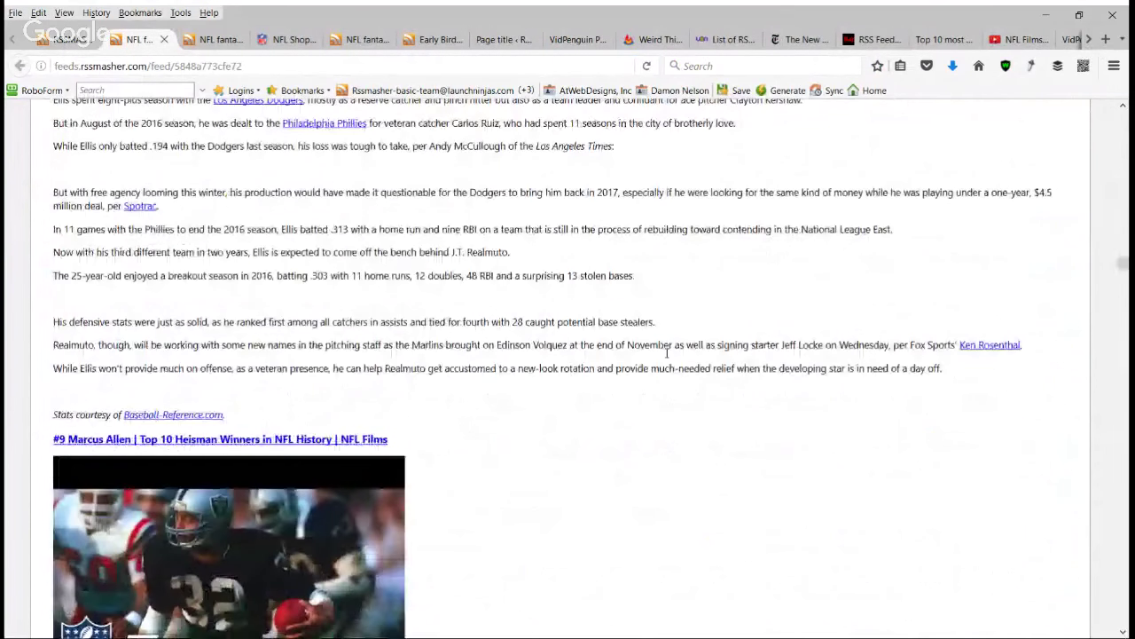
scroll(667, 355, "down", 10)
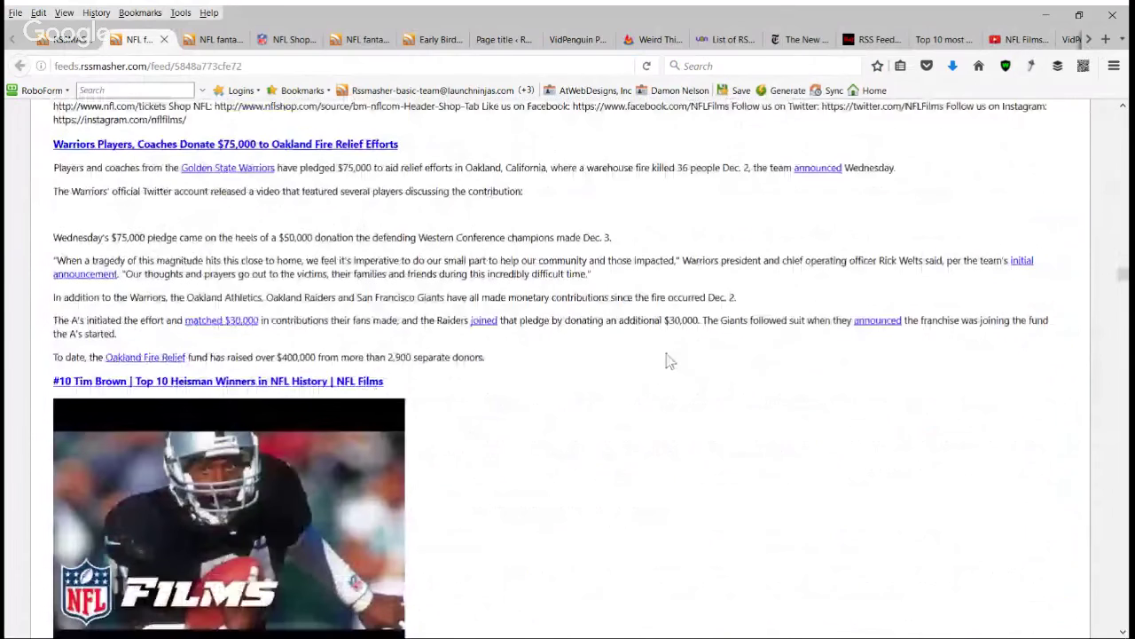
scroll(669, 360, "down", 10)
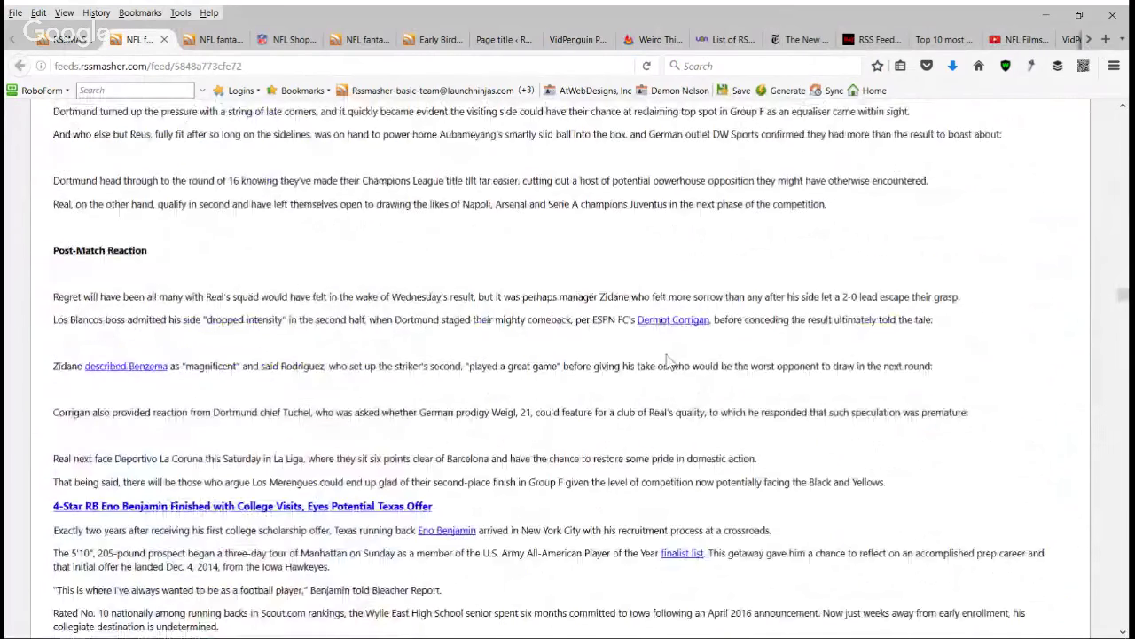
scroll(670, 360, "down", 10)
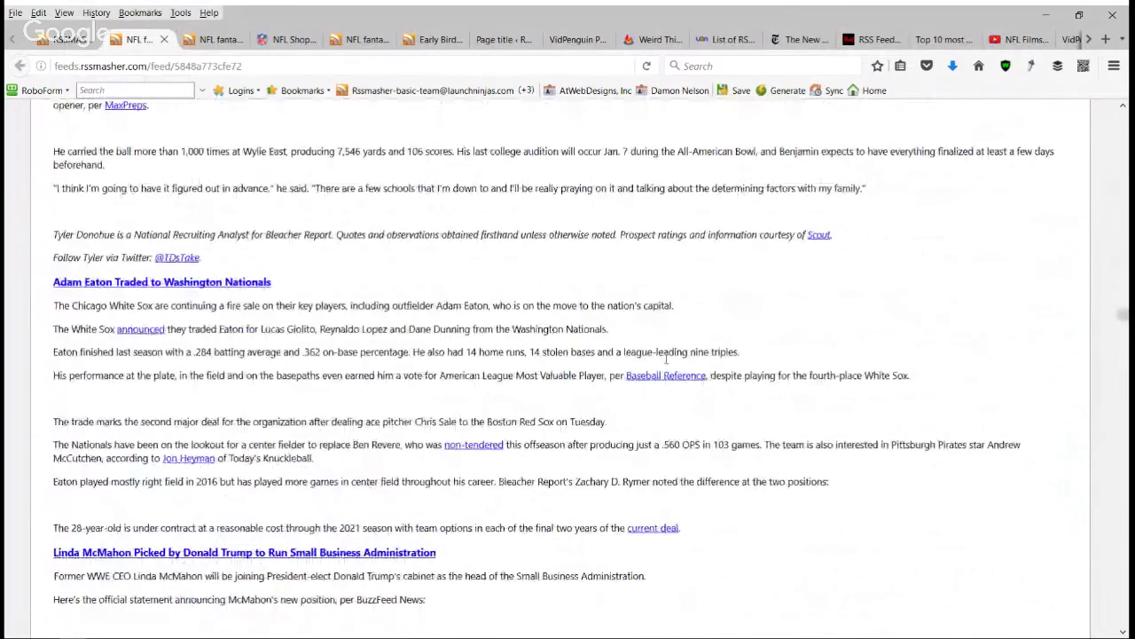
scroll(667, 362, "down", 10)
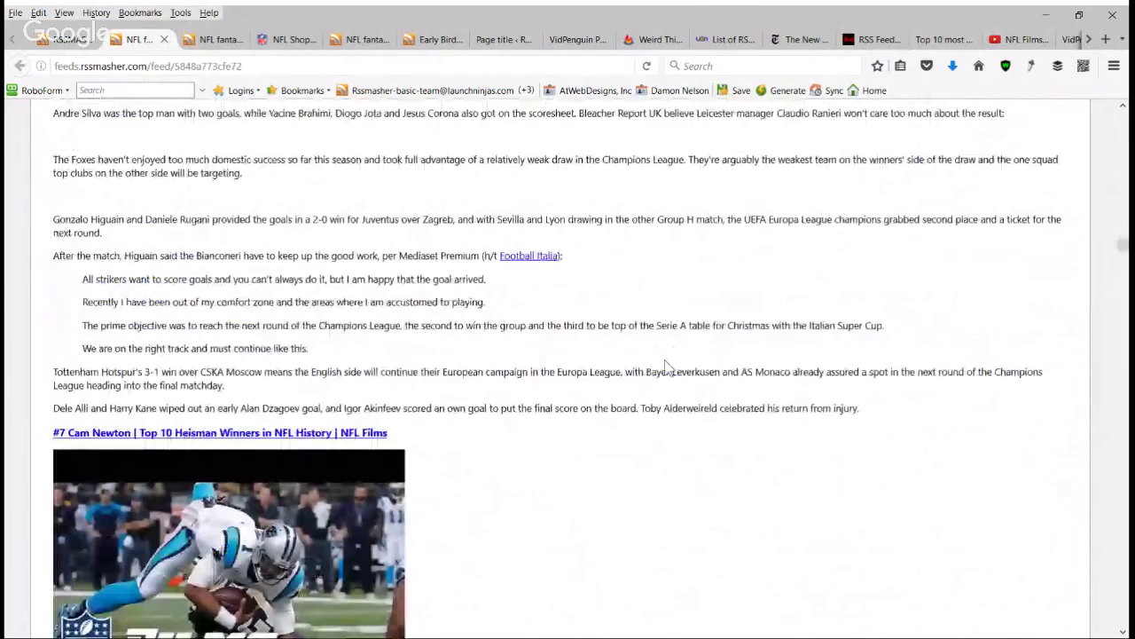
key("Home")
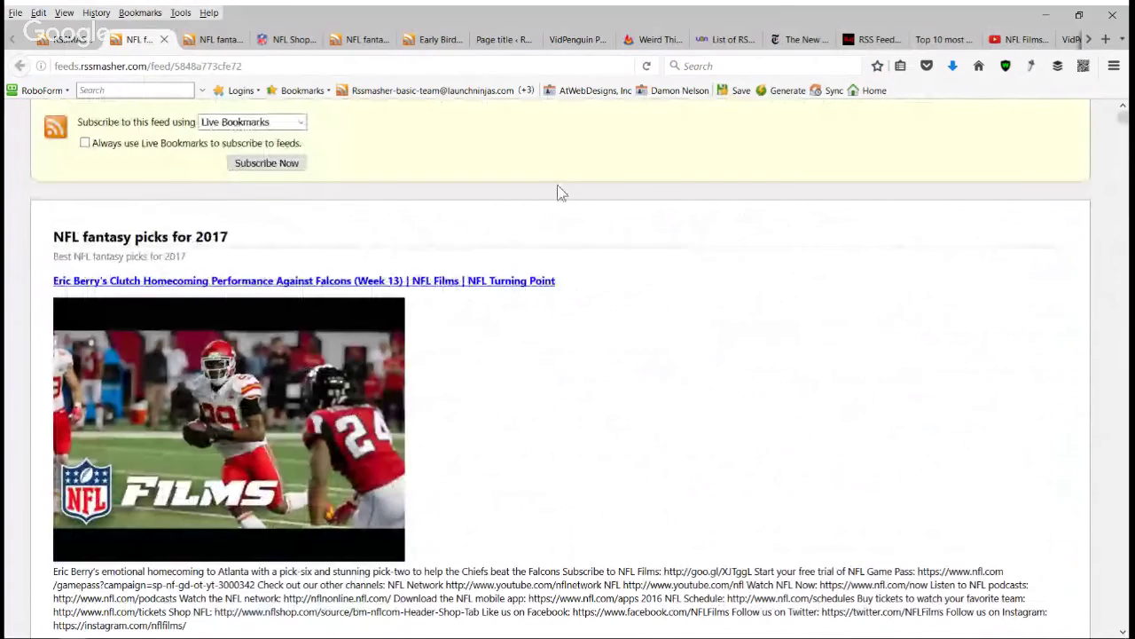
Step: From the dashboard, toggle the active state of the "NFL fantasy picks for 2017" mash off and on, and ping its feed
key("ctrl+Page_Up")
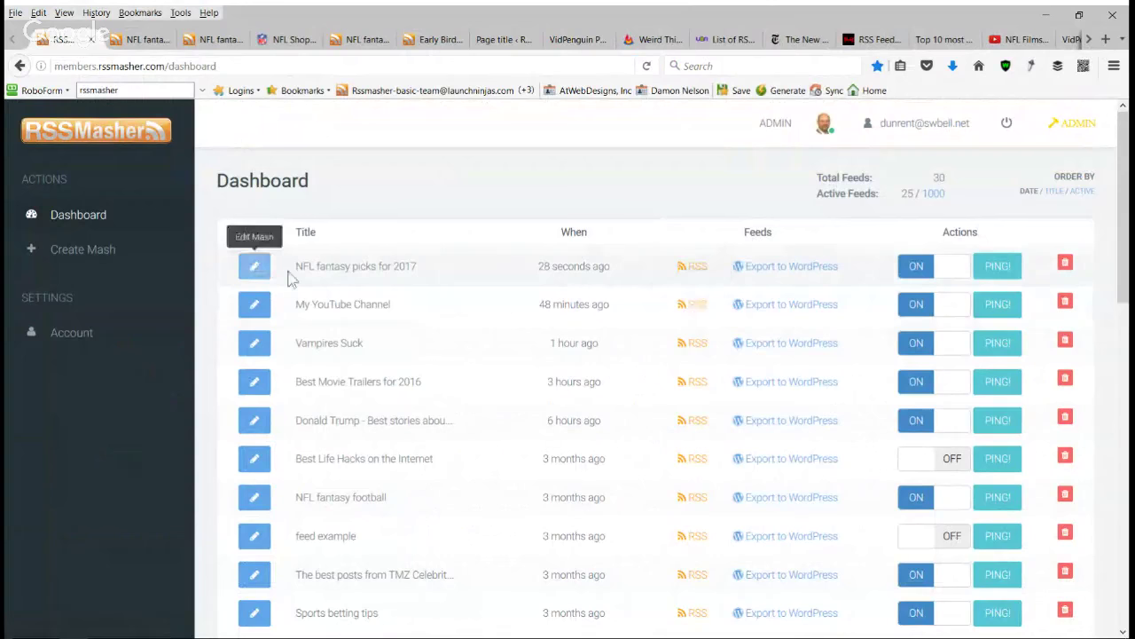
left_click(955, 277)
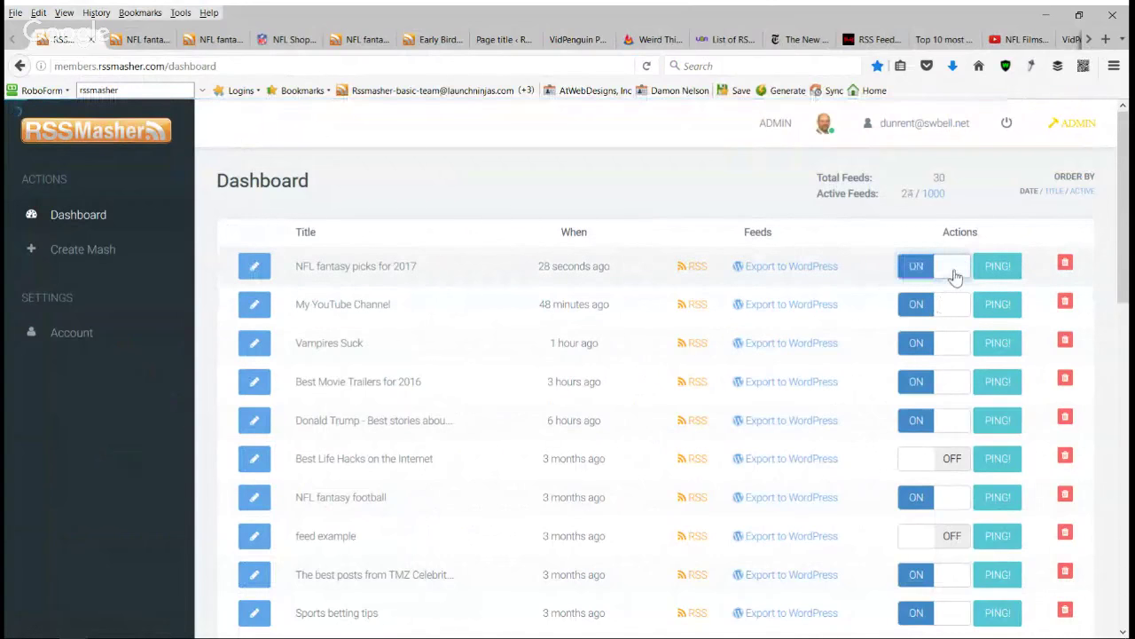
left_click(1002, 274)
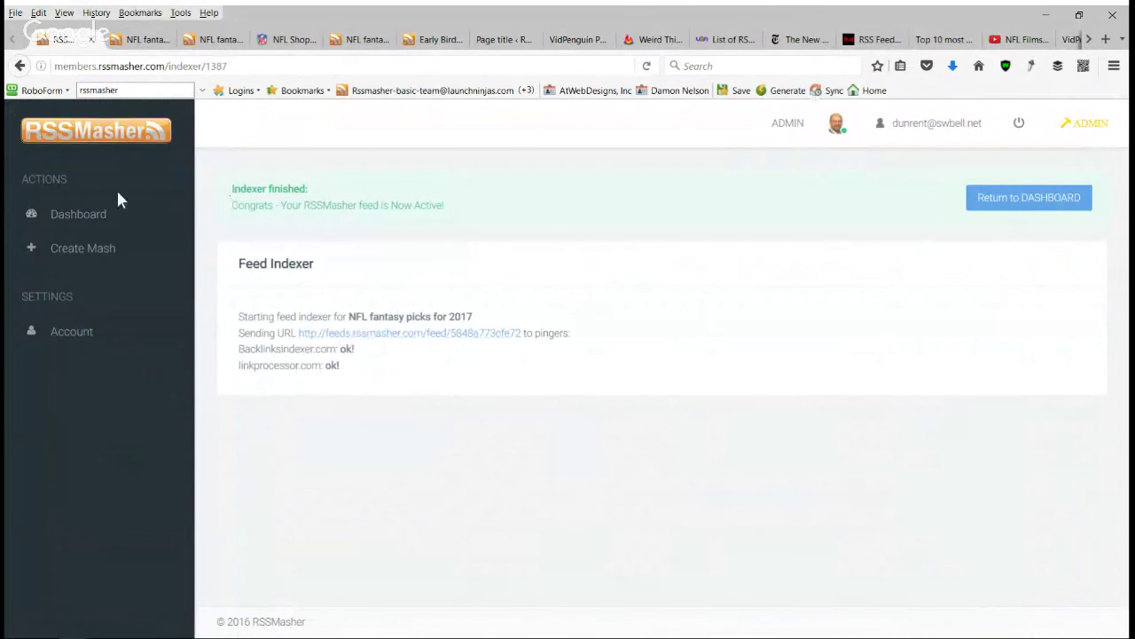
left_click(80, 218)
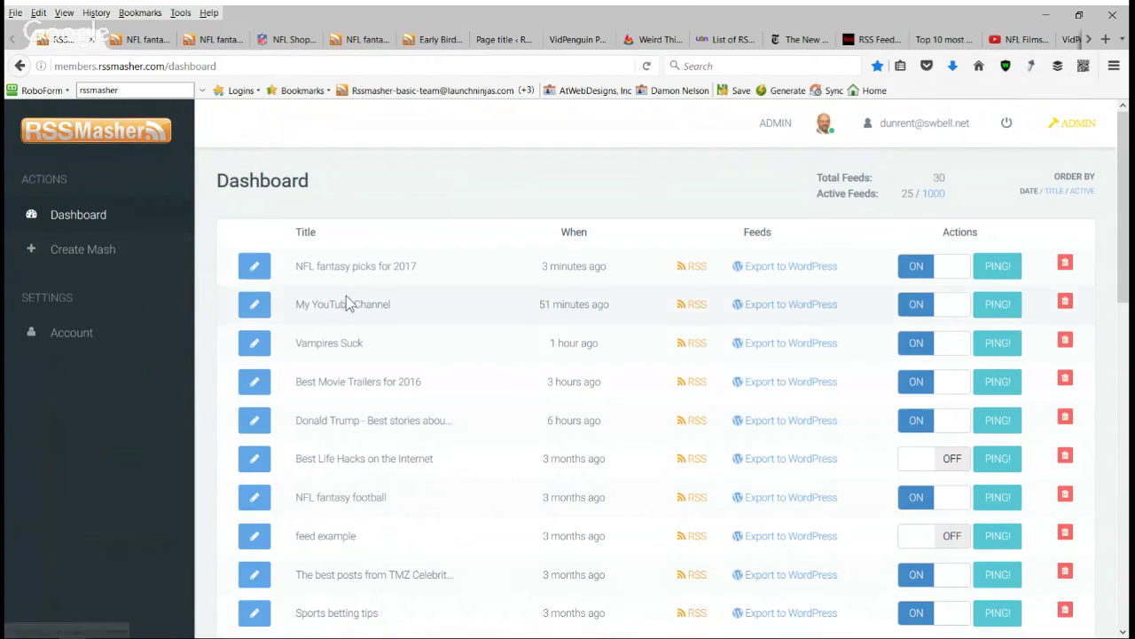
Step: Open the "NFL fantasy picks for 2017" mash for editing and add "cowboys" to its global title filter keywords
left_click(255, 272)
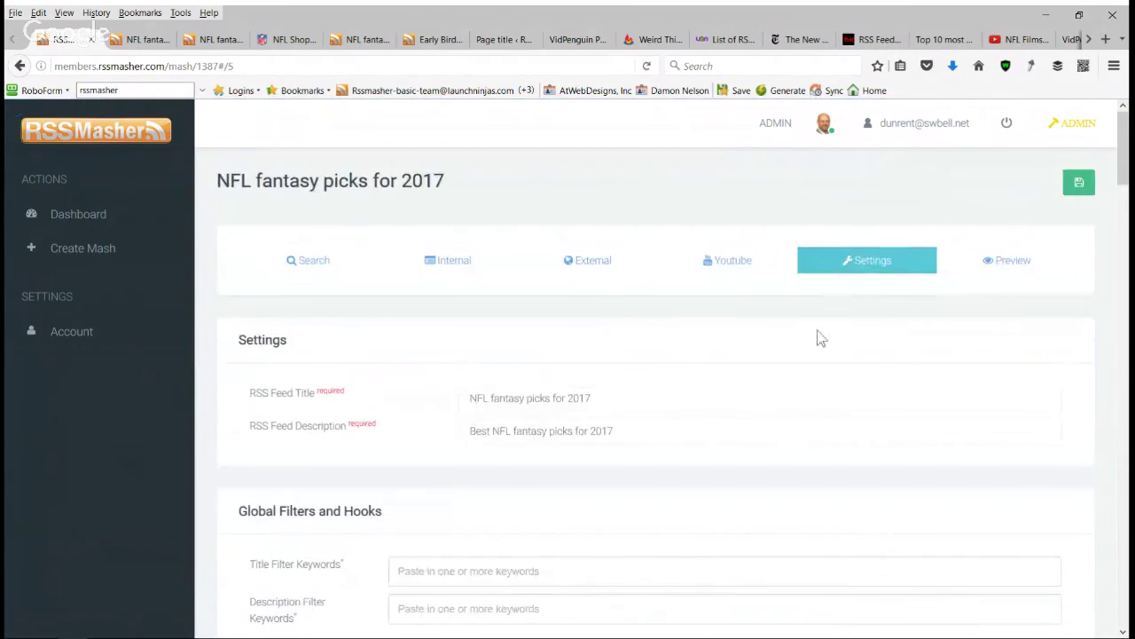
scroll(723, 387, "down", 5)
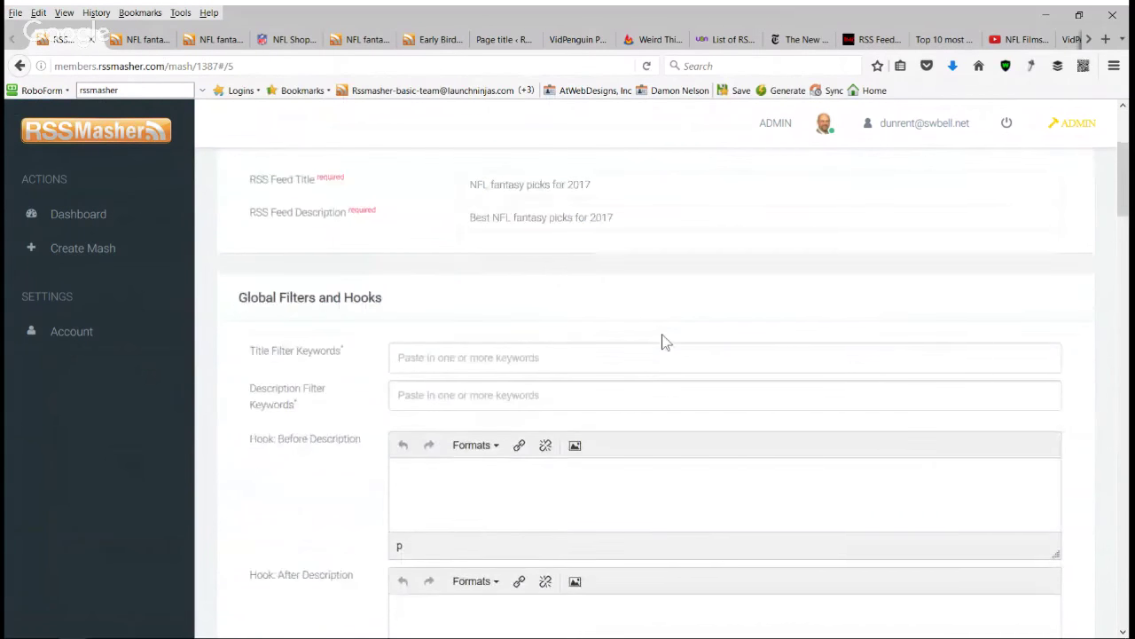
scroll(648, 354, "down", 2)
left_click(429, 248)
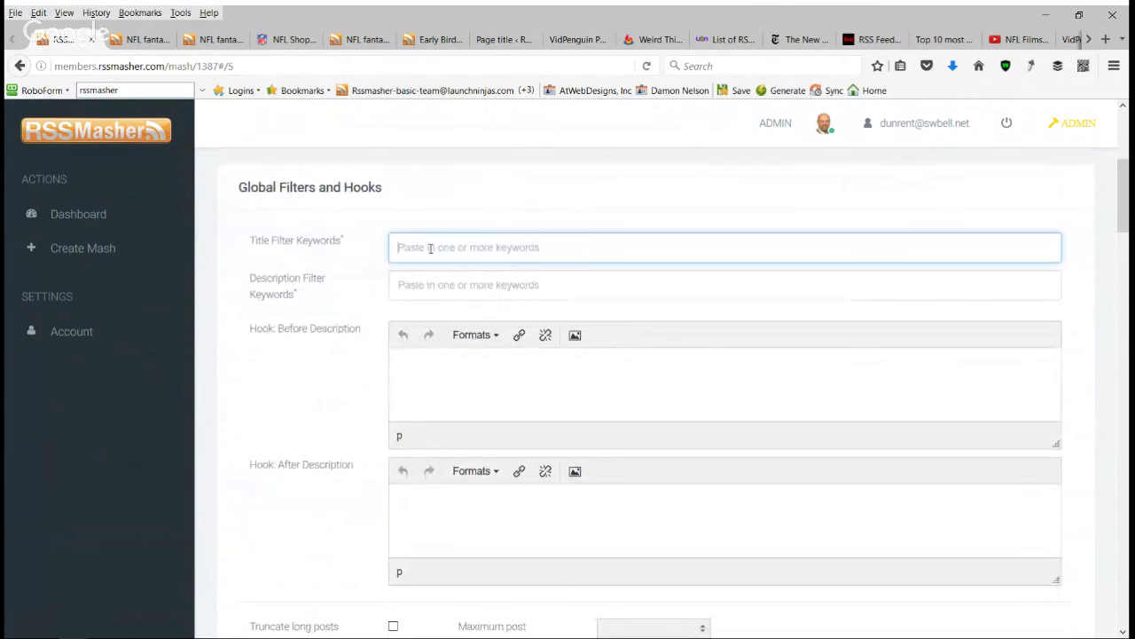
type("cowboys")
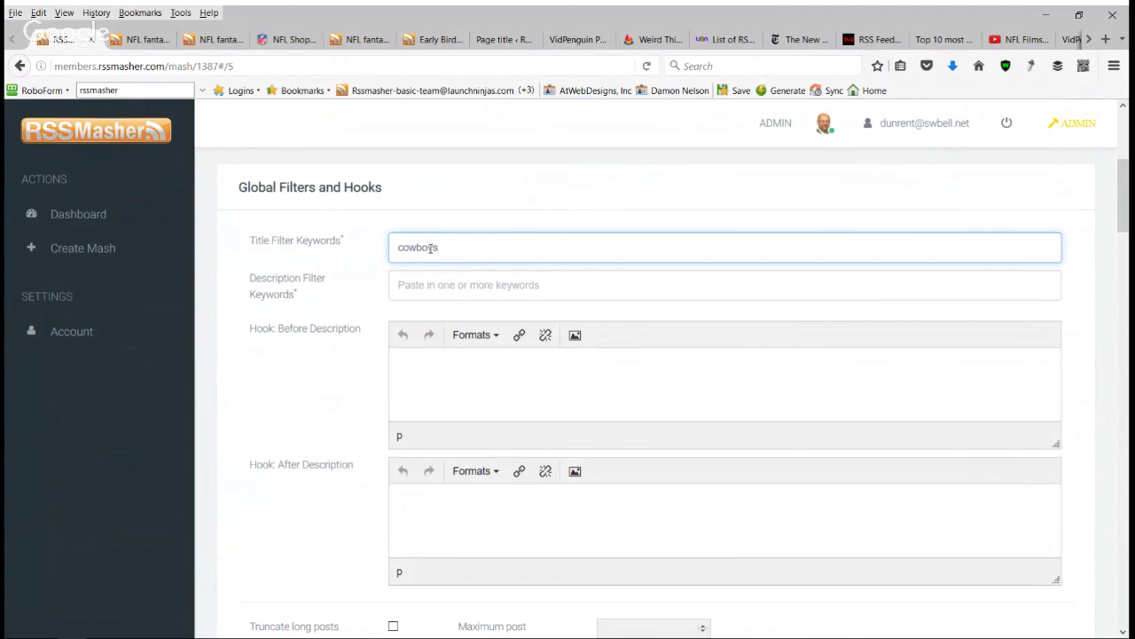
key("Return")
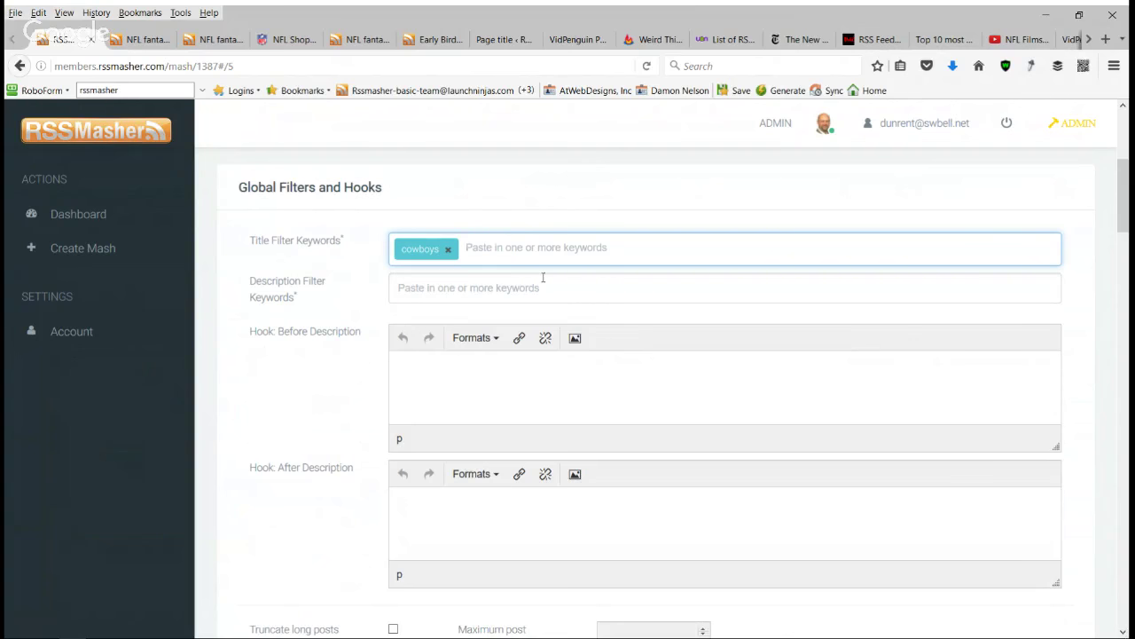
Step: Check the filter fields of the individual Bleacher Report feed and preview the mash with the global title filter applied
scroll(543, 277, "down", 6)
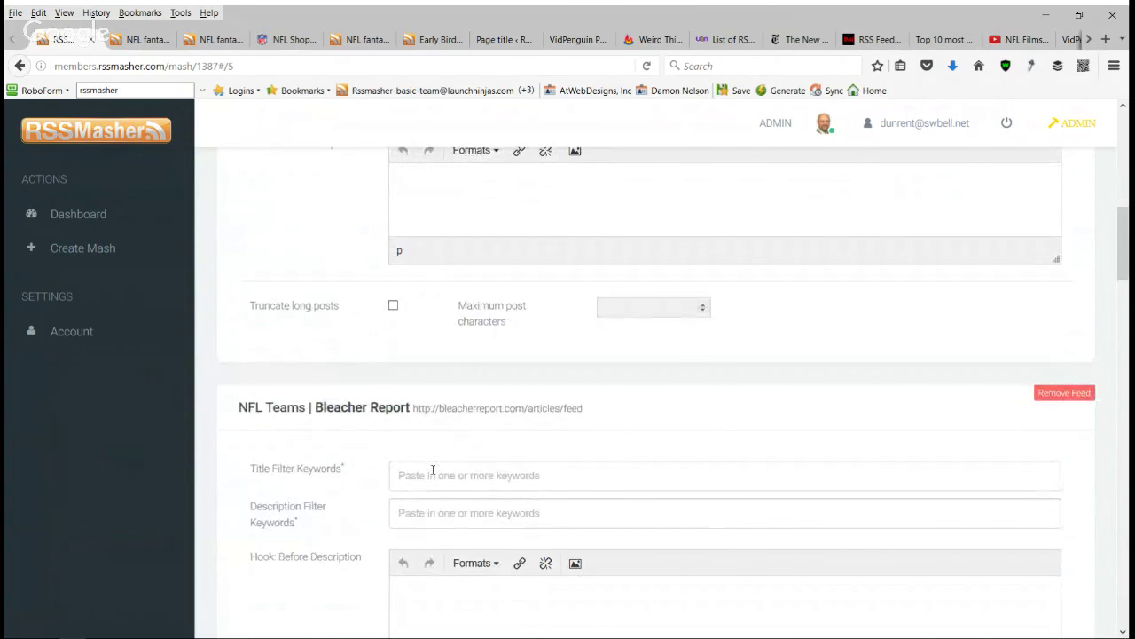
scroll(433, 470, "up", 6)
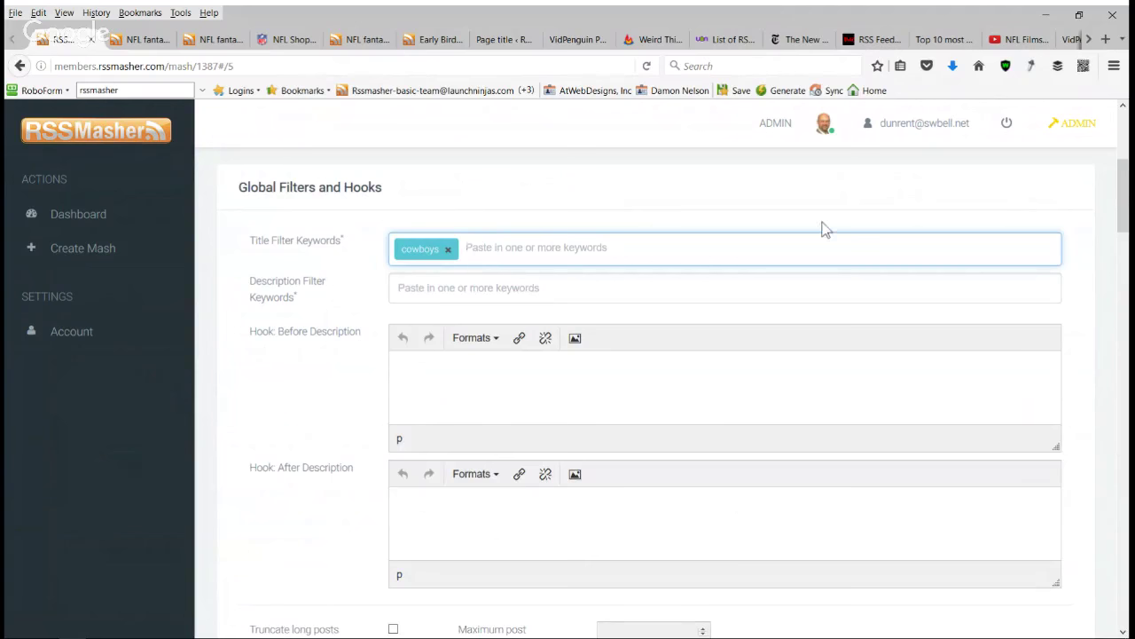
scroll(922, 226, "up", 4)
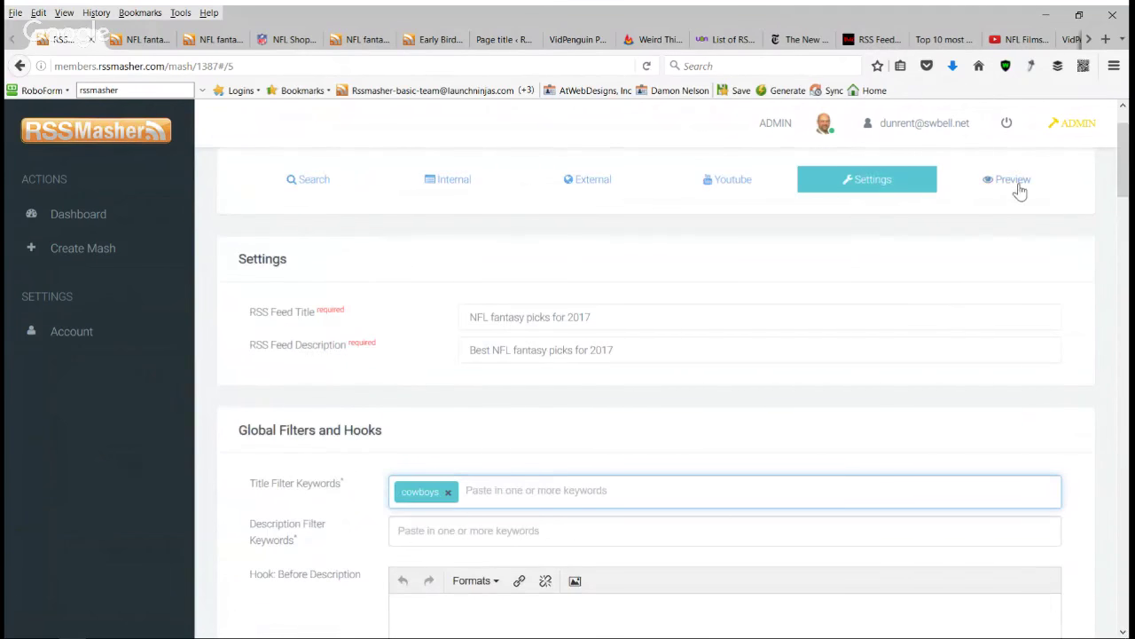
left_click(1017, 191)
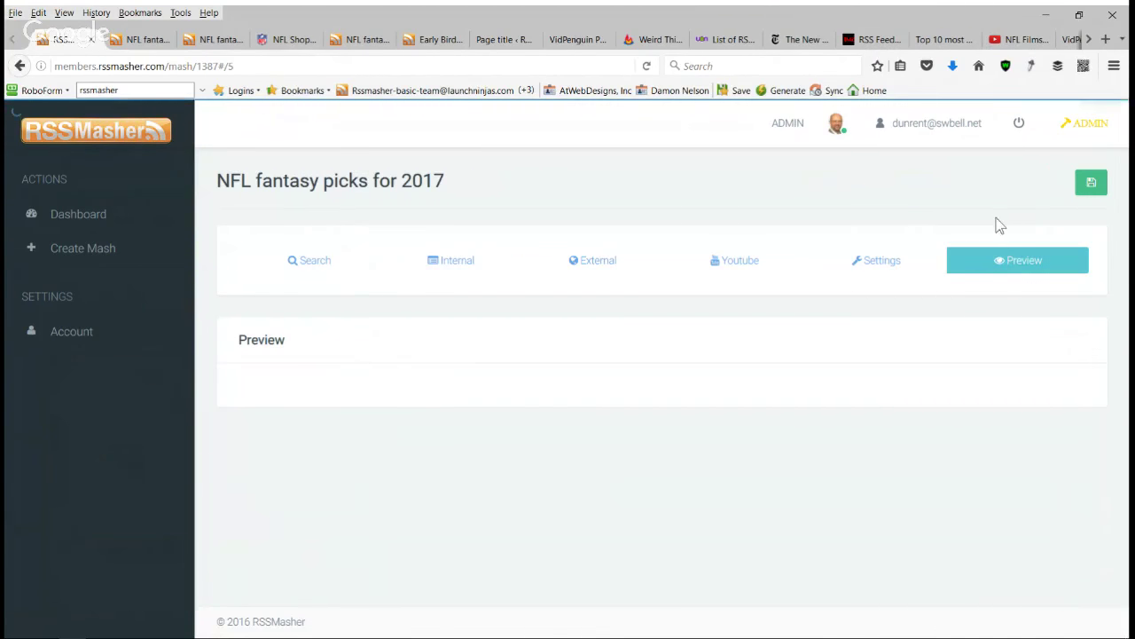
Step: Remove "cowboys" from the global title filter keywords and add it to the global description filter keywords instead
left_click(876, 265)
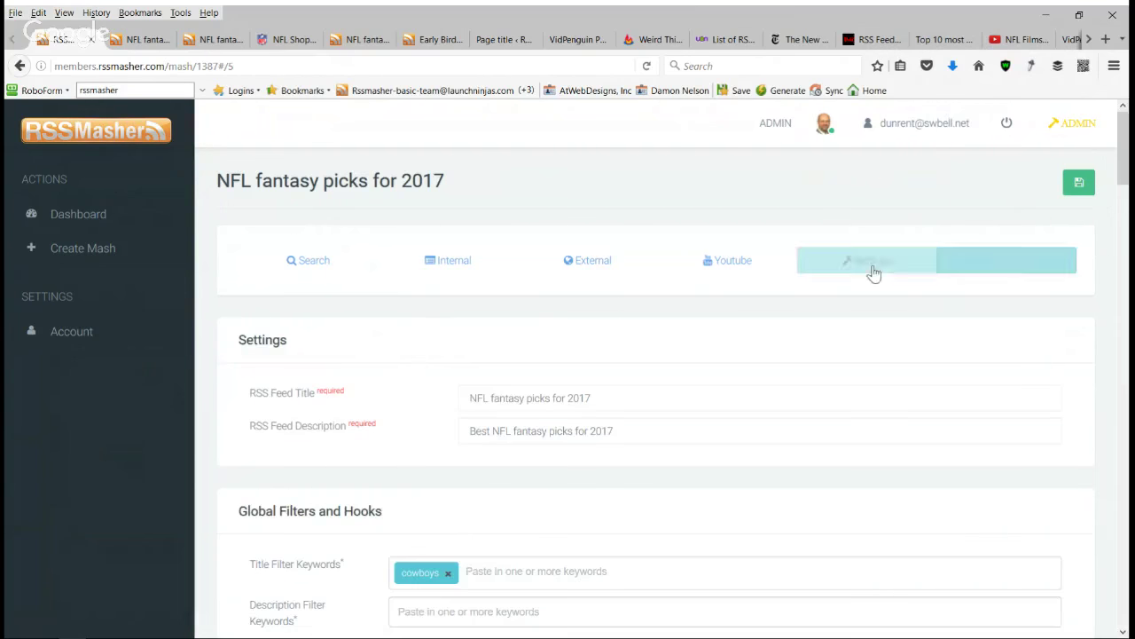
left_click(448, 573)
left_click(462, 612)
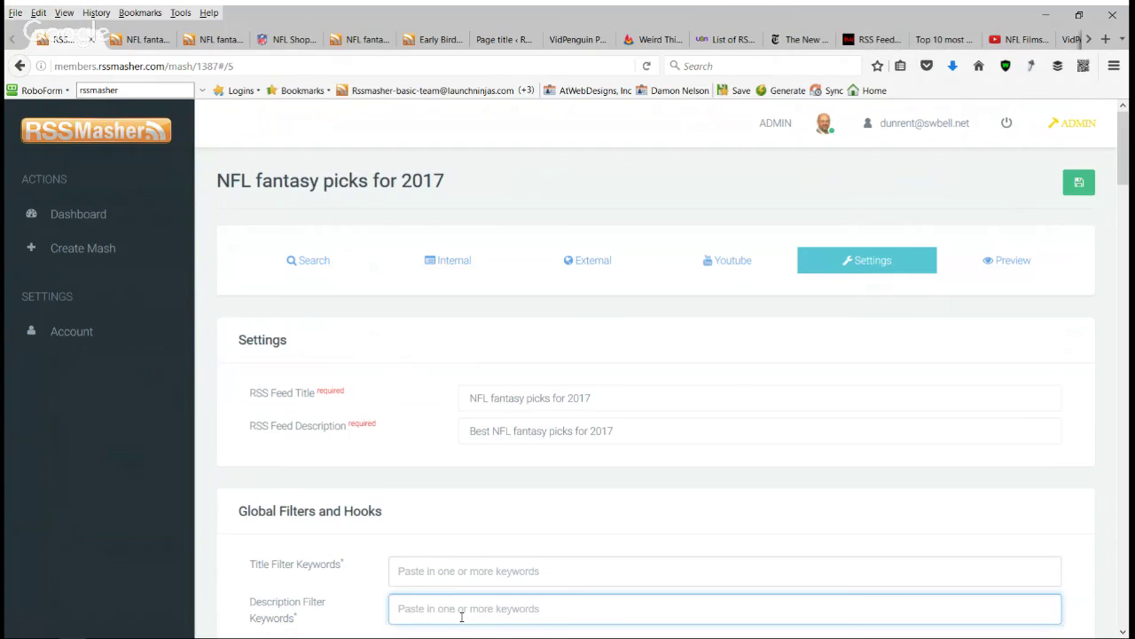
type("cowboys")
key("Return")
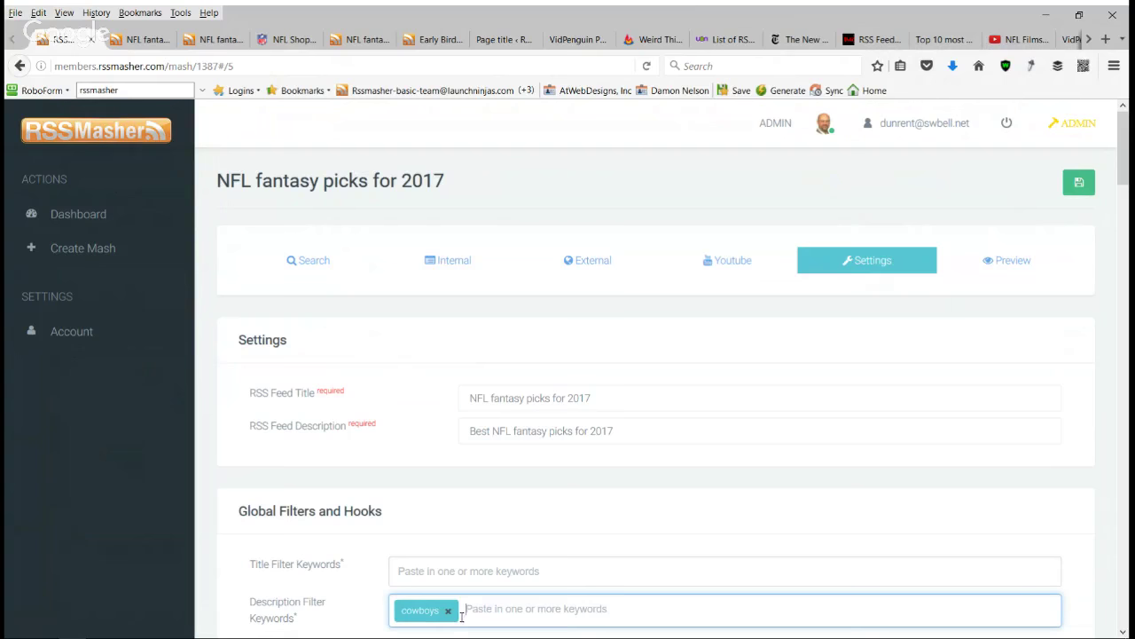
Step: Preview the mash with the description filter applied and look through the filtered videos and articles for Cowboys mentions
left_click(1013, 266)
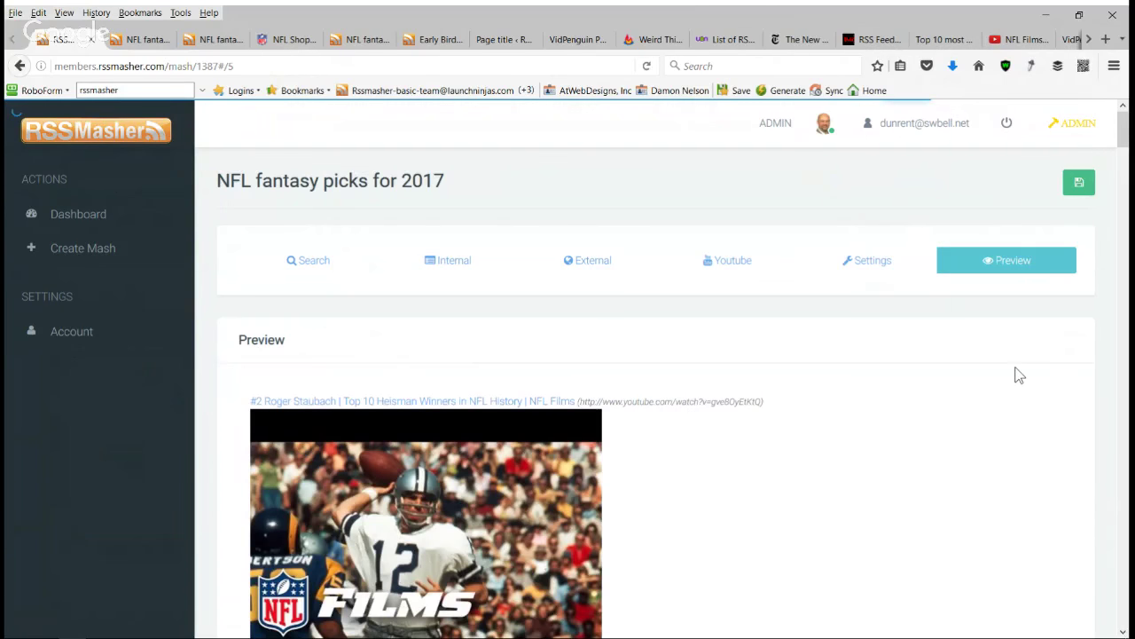
scroll(994, 387, "down", 3)
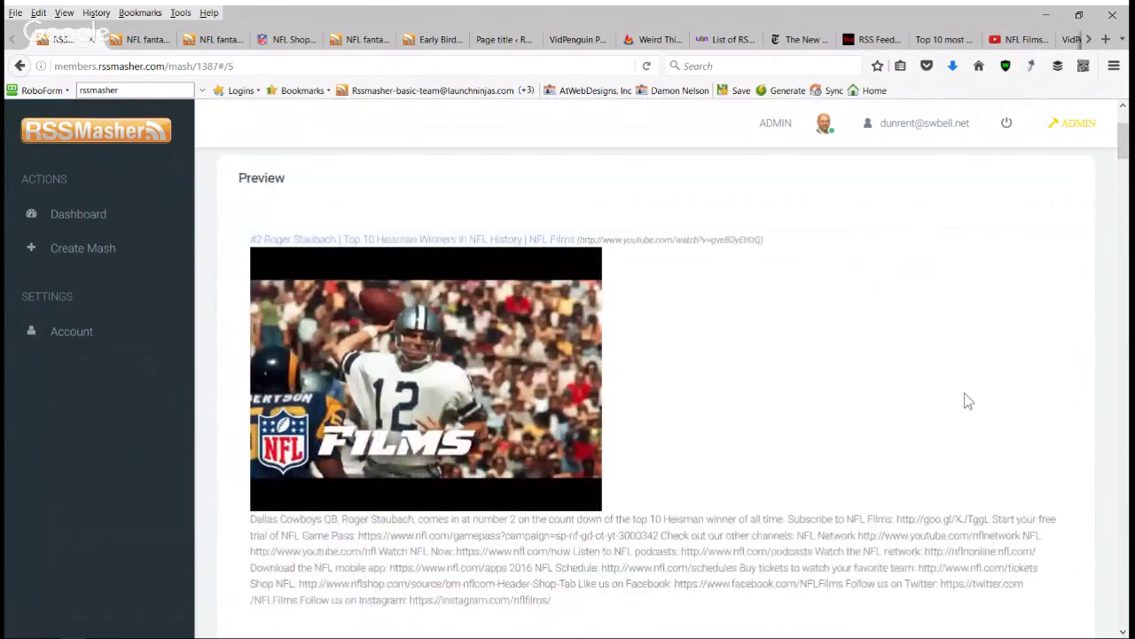
scroll(964, 393, "down", 10)
scroll(966, 391, "down", 2)
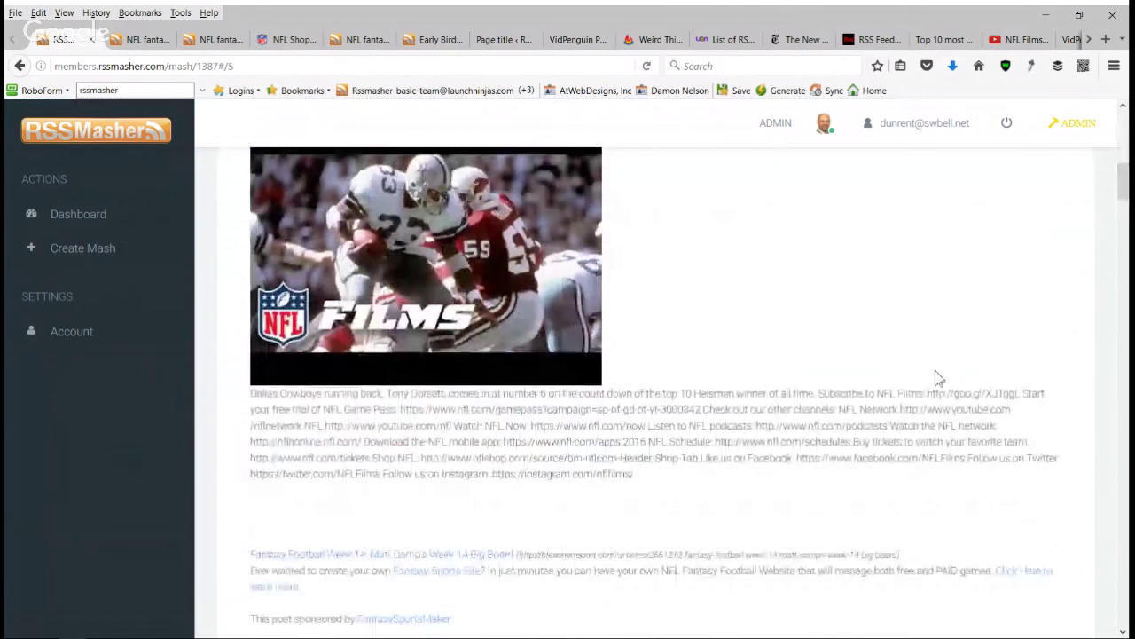
scroll(640, 341, "up", 4)
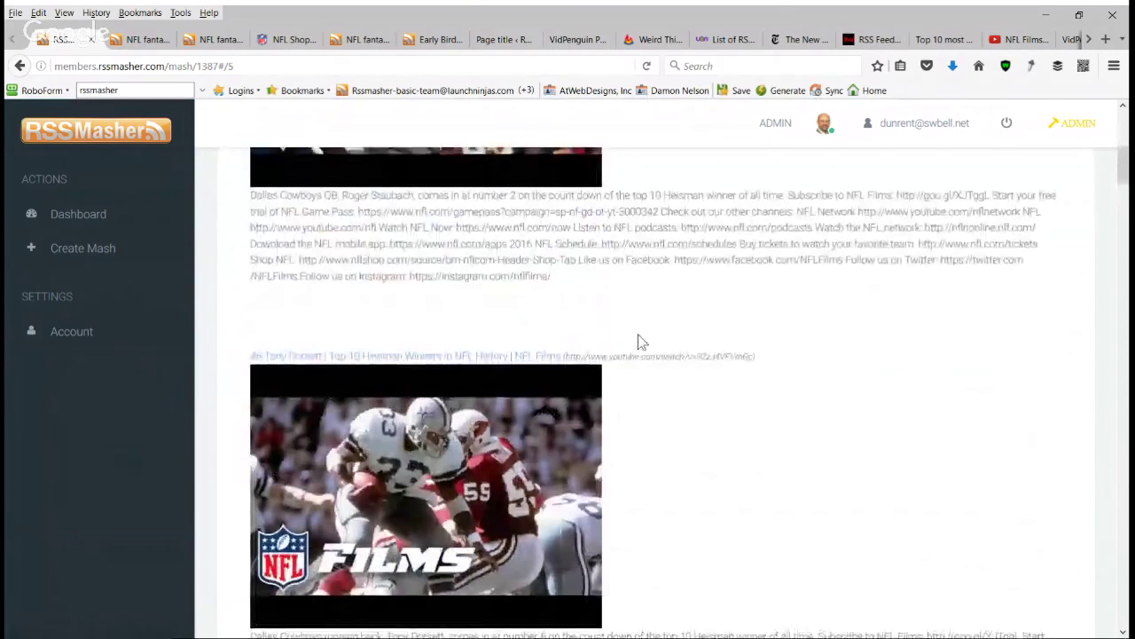
scroll(661, 355, "down", 7)
scroll(718, 341, "down", 12)
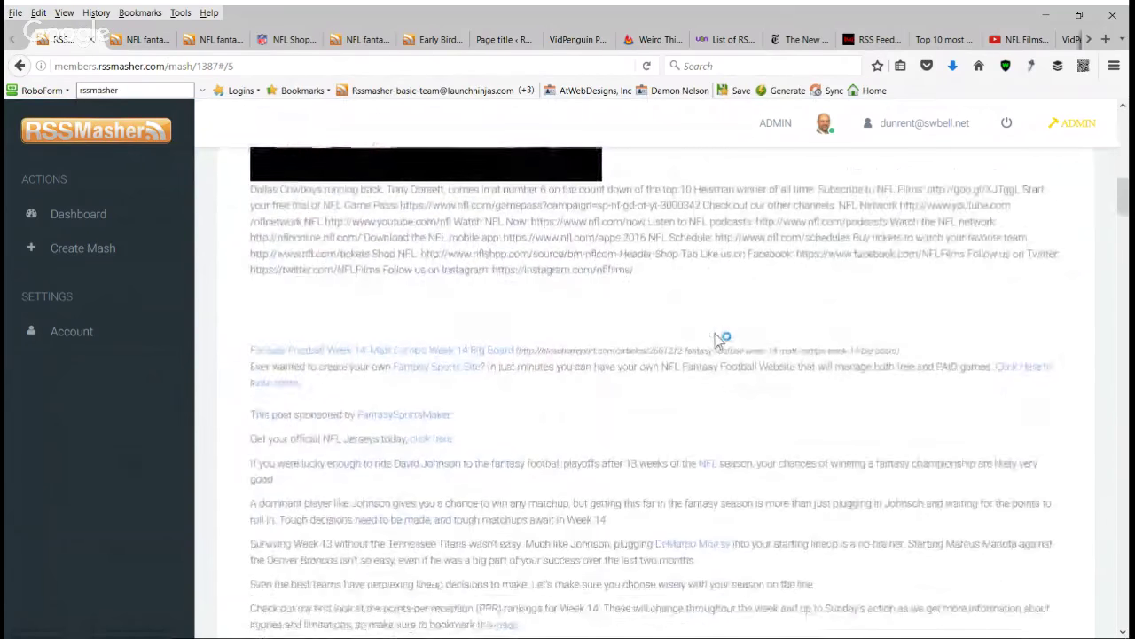
scroll(716, 333, "up", 2)
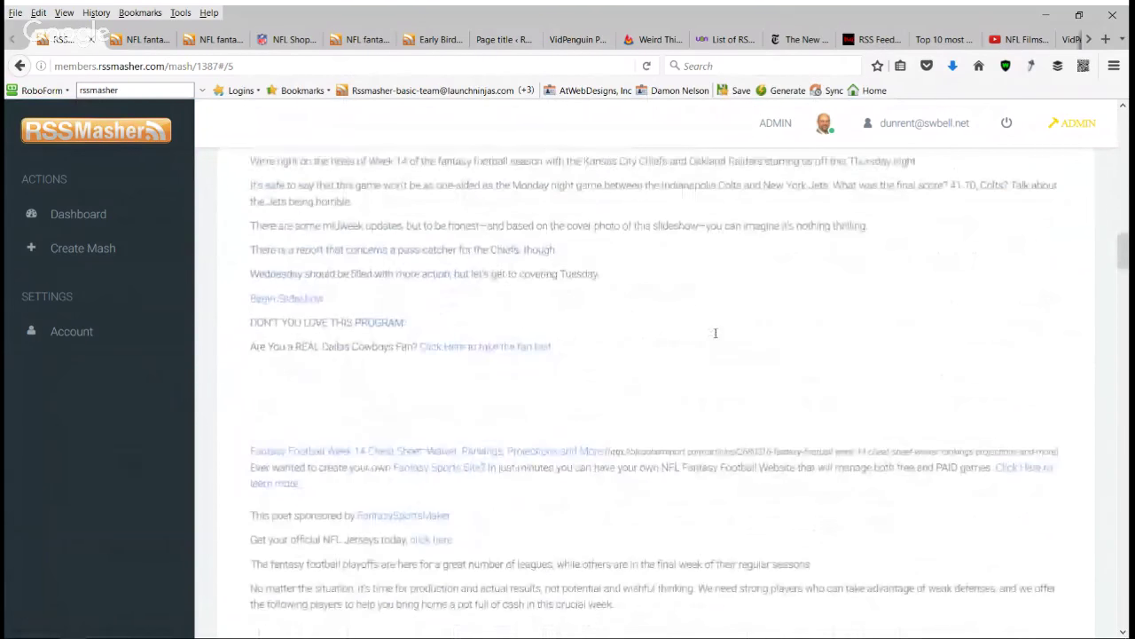
scroll(716, 332, "down", 4)
scroll(716, 337, "up", 5)
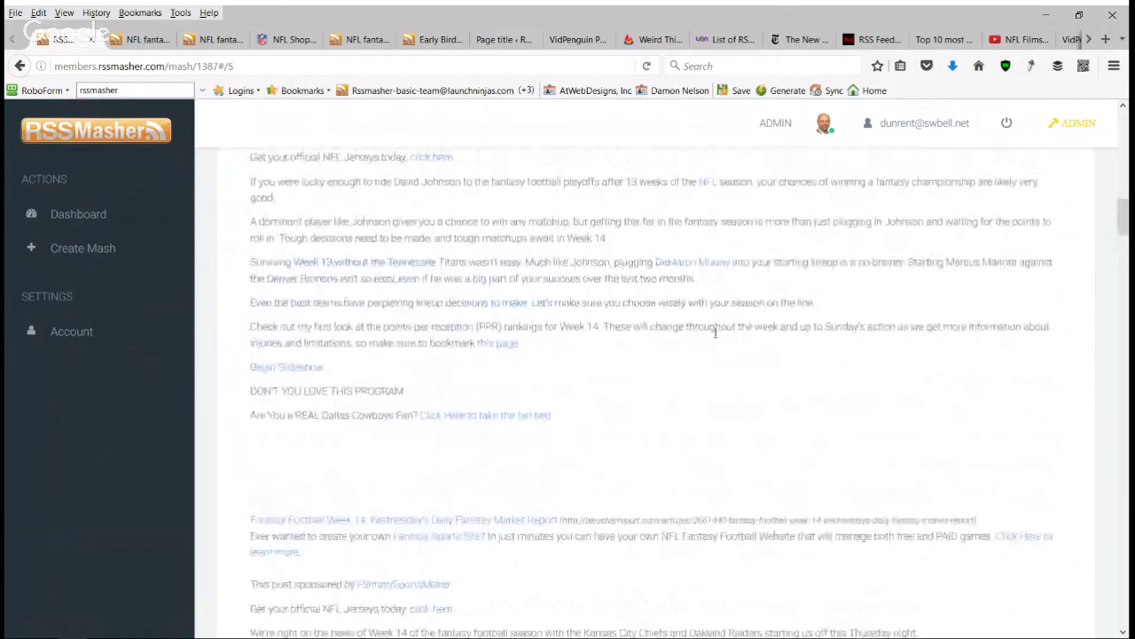
scroll(717, 337, "up", 10)
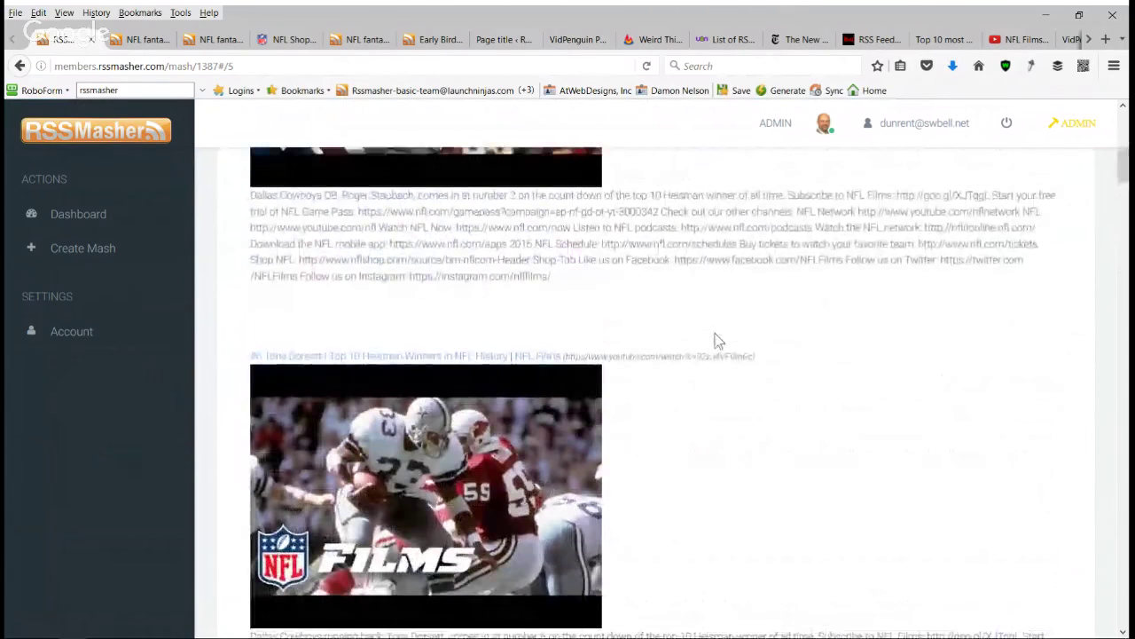
scroll(717, 340, "up", 8)
scroll(717, 340, "down", 18)
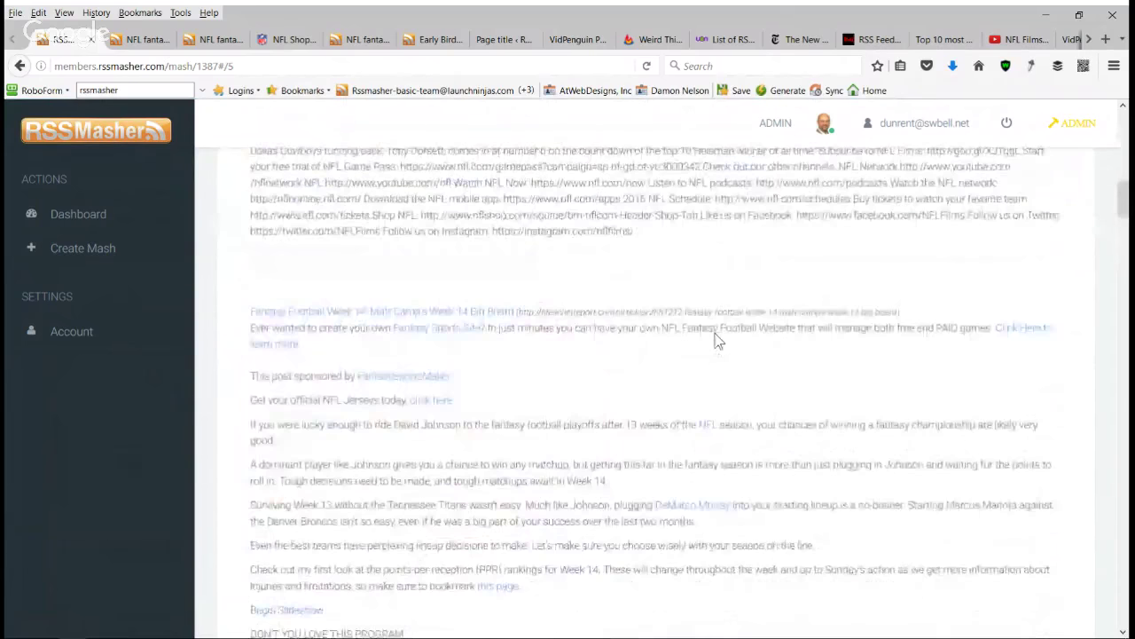
scroll(719, 341, "down", 15)
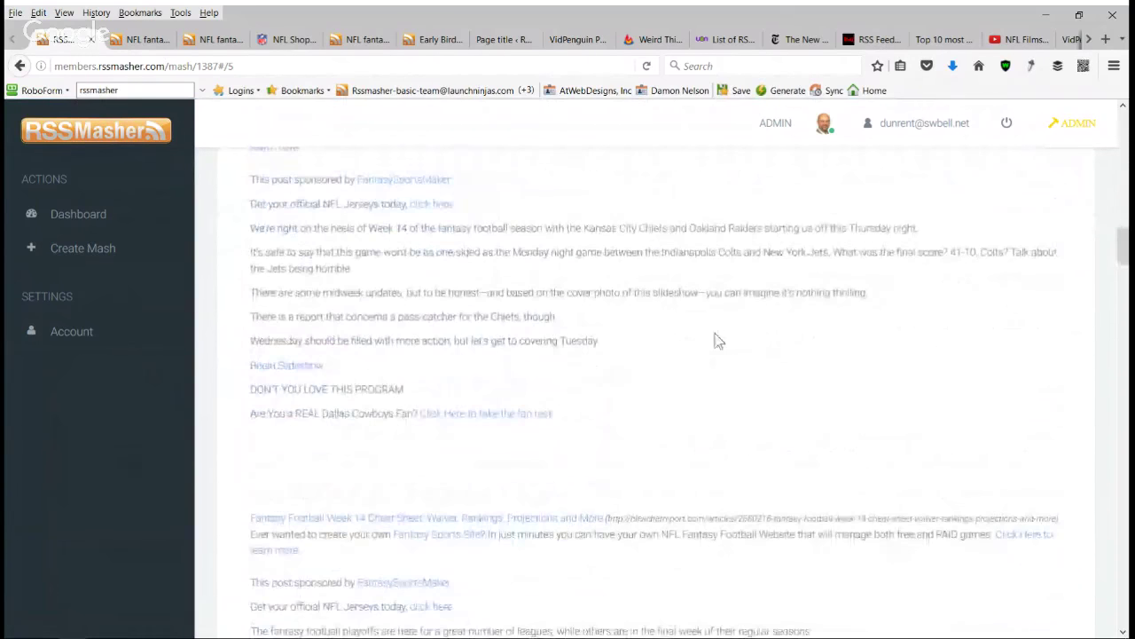
scroll(717, 340, "down", 8)
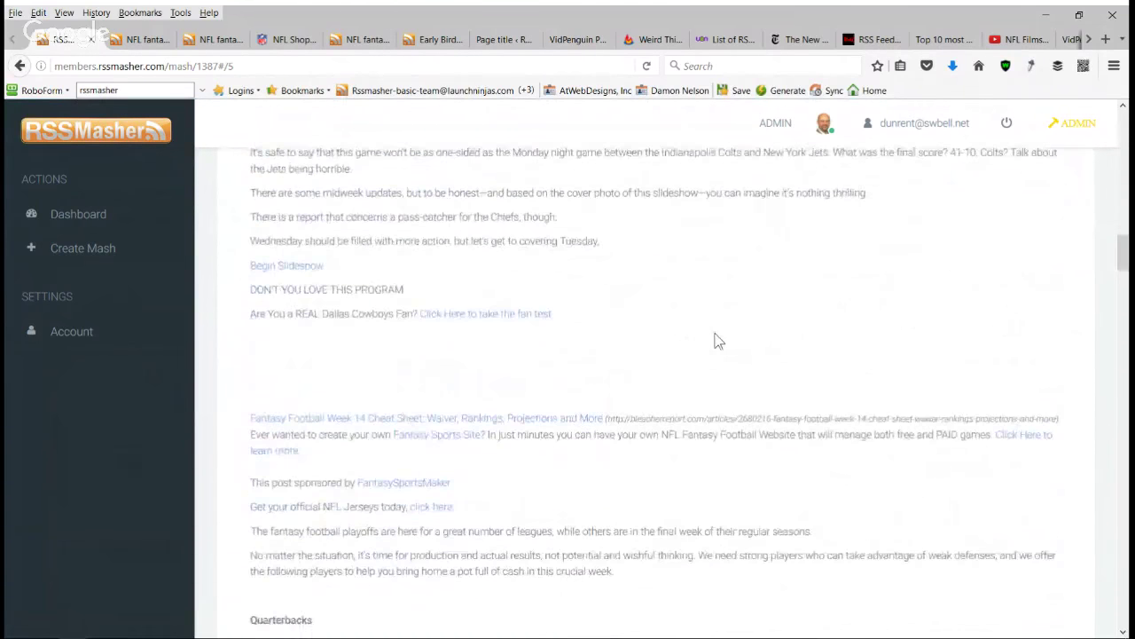
scroll(715, 333, "down", 15)
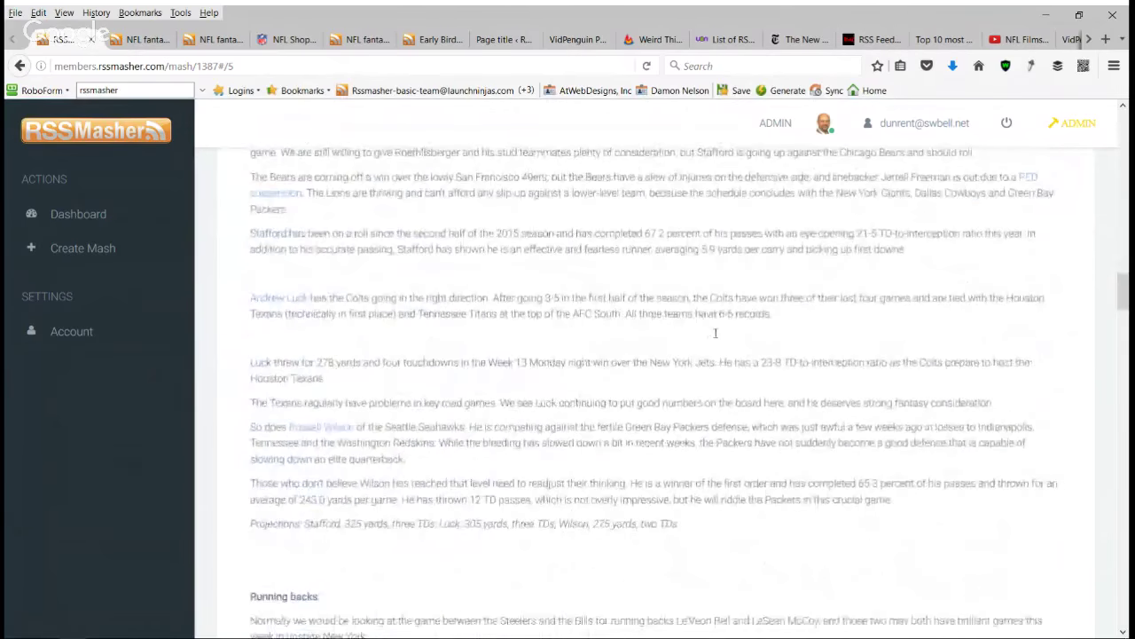
Step: Finish looking over the filtered preview and read the filter usage example and tips at the end of the mash settings
scroll(711, 339, "down", 20)
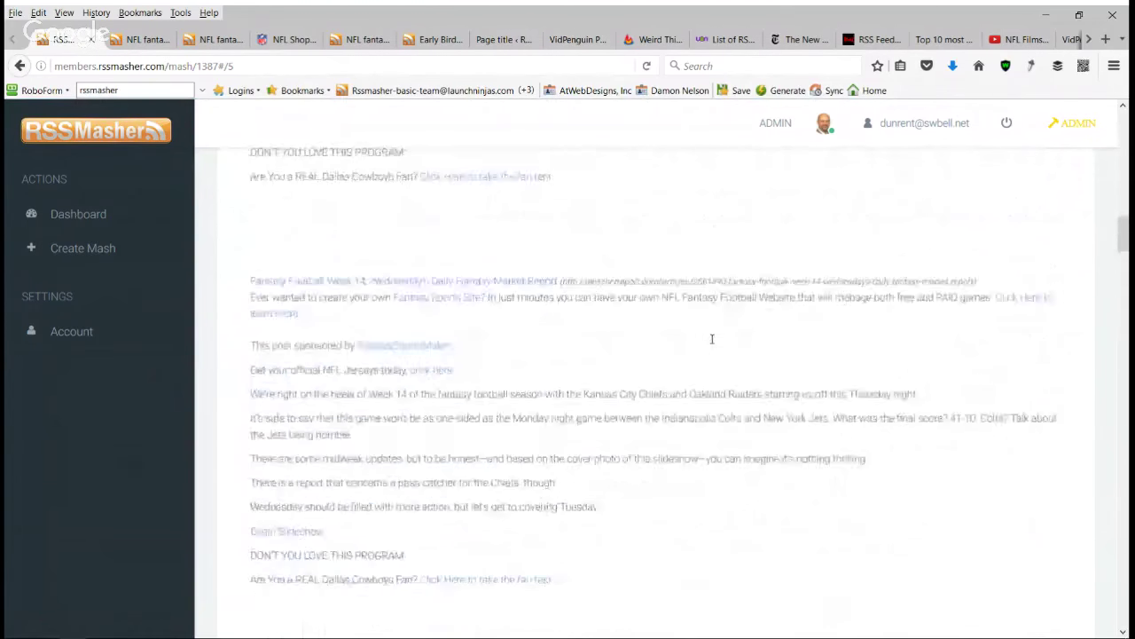
scroll(712, 339, "up", 20)
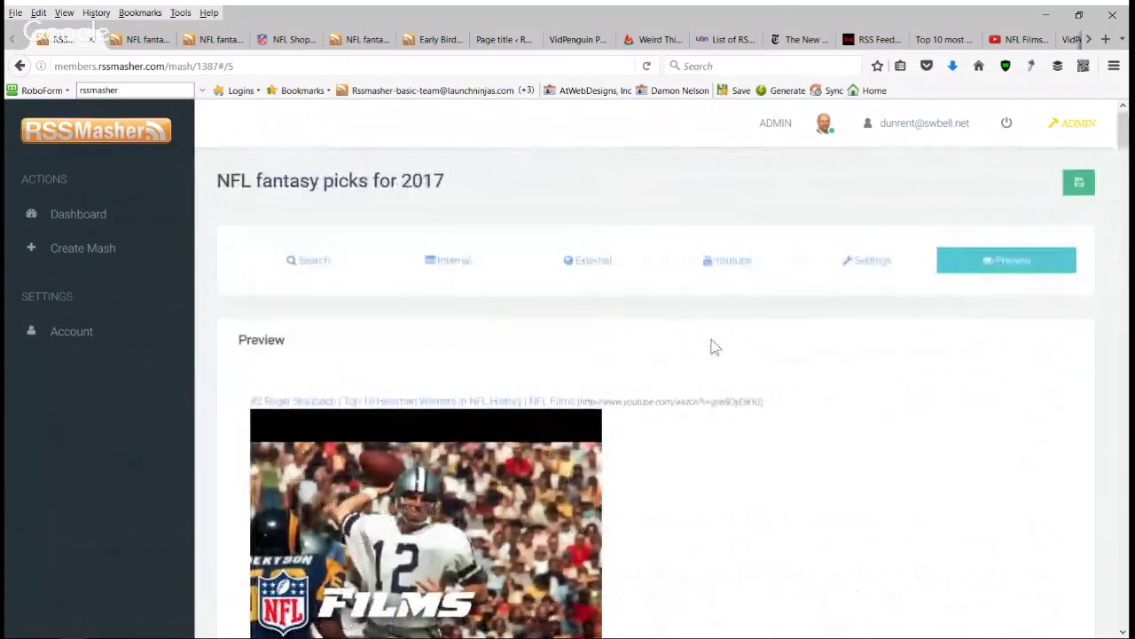
left_click(873, 263)
scroll(701, 426, "down", 2)
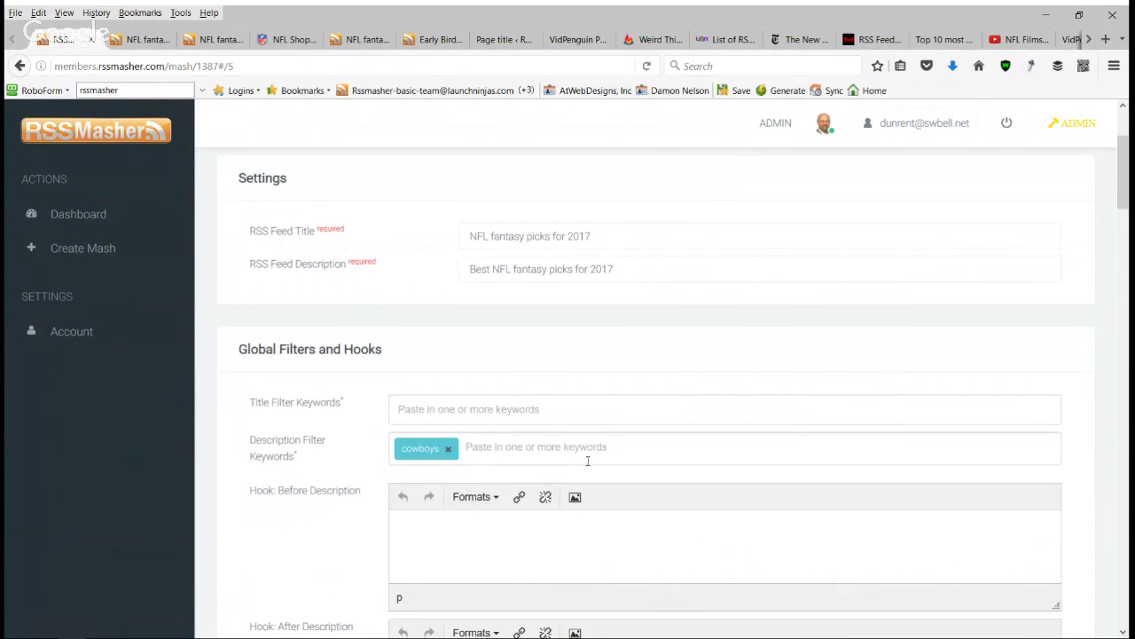
scroll(588, 458, "down", 8)
scroll(554, 424, "down", 15)
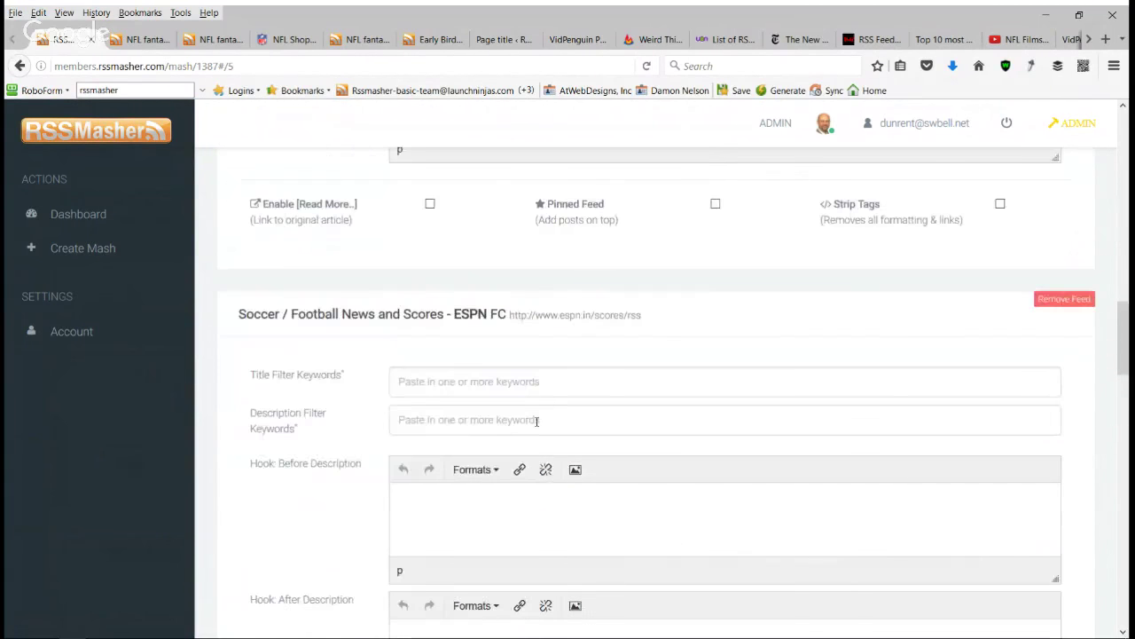
scroll(550, 424, "down", 9)
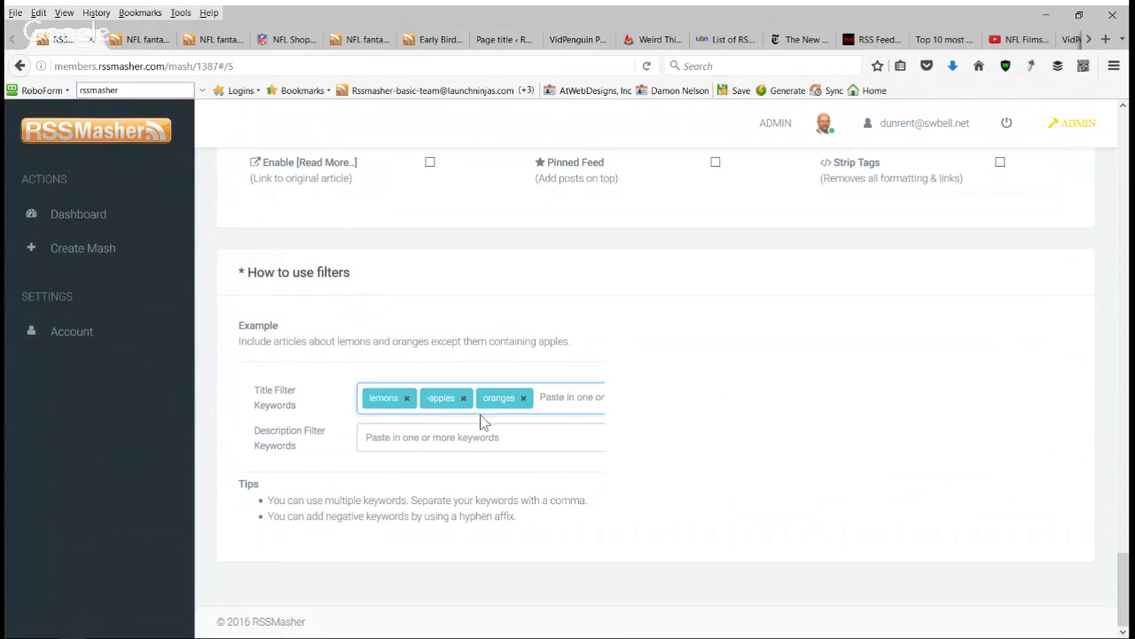
Step: Add the negative keyword "-redskins" to the global description filter keywords
scroll(670, 407, "up", 15)
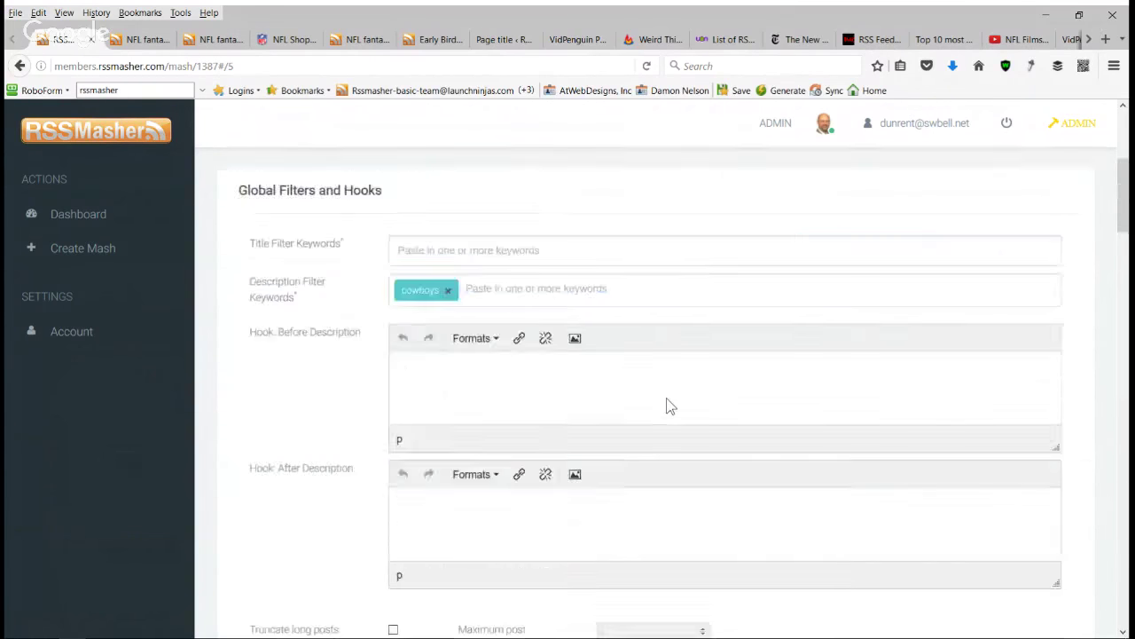
left_click(480, 610)
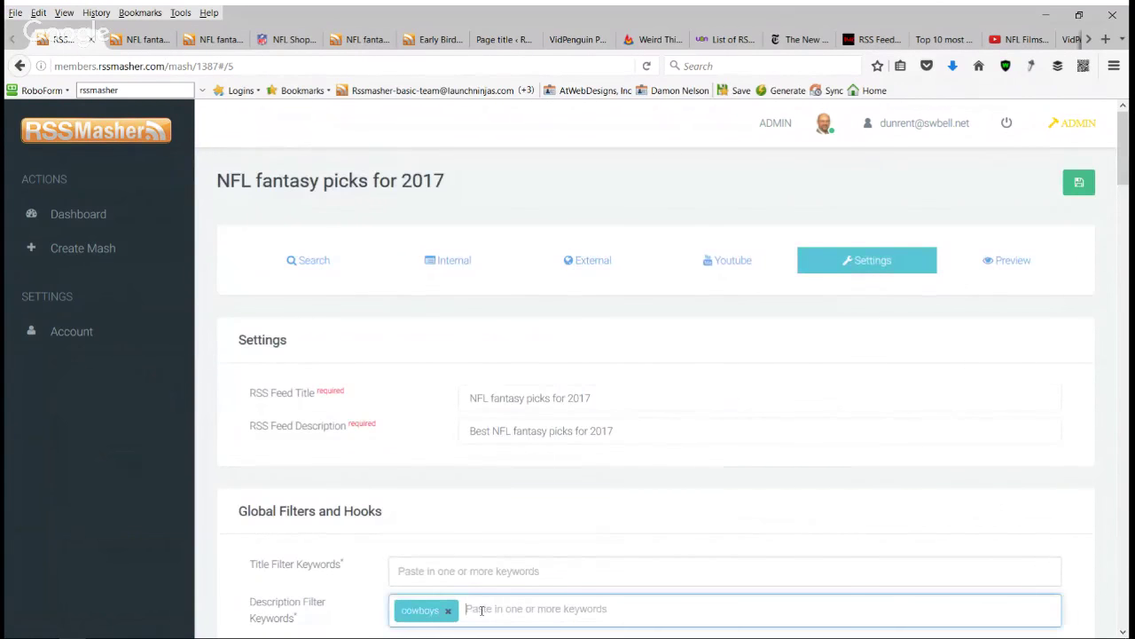
type("-redskins")
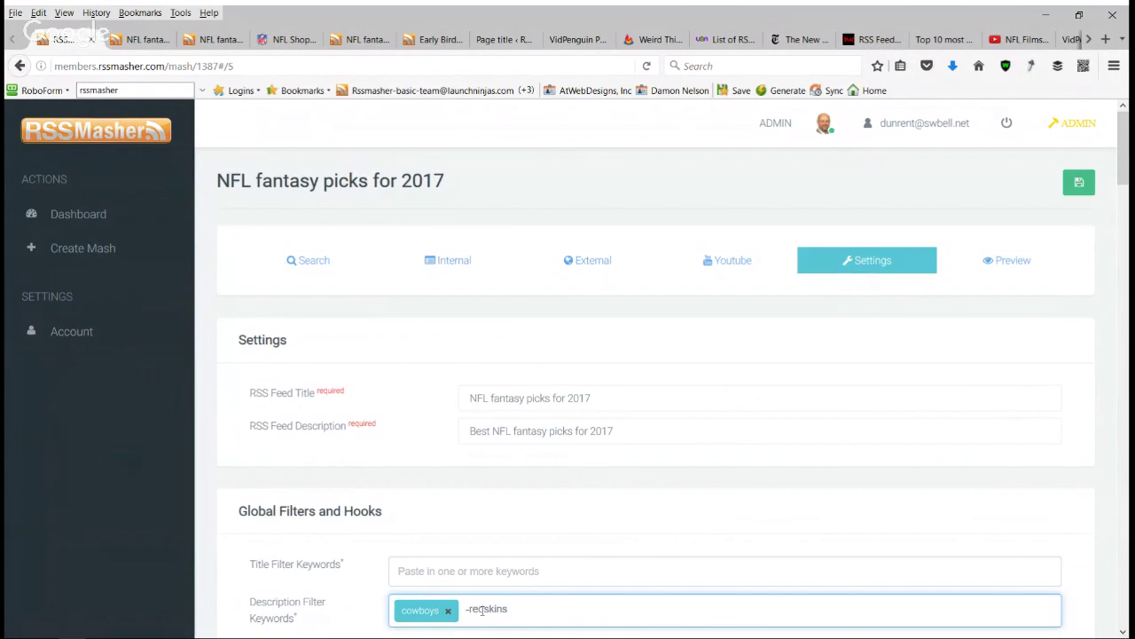
key("Return")
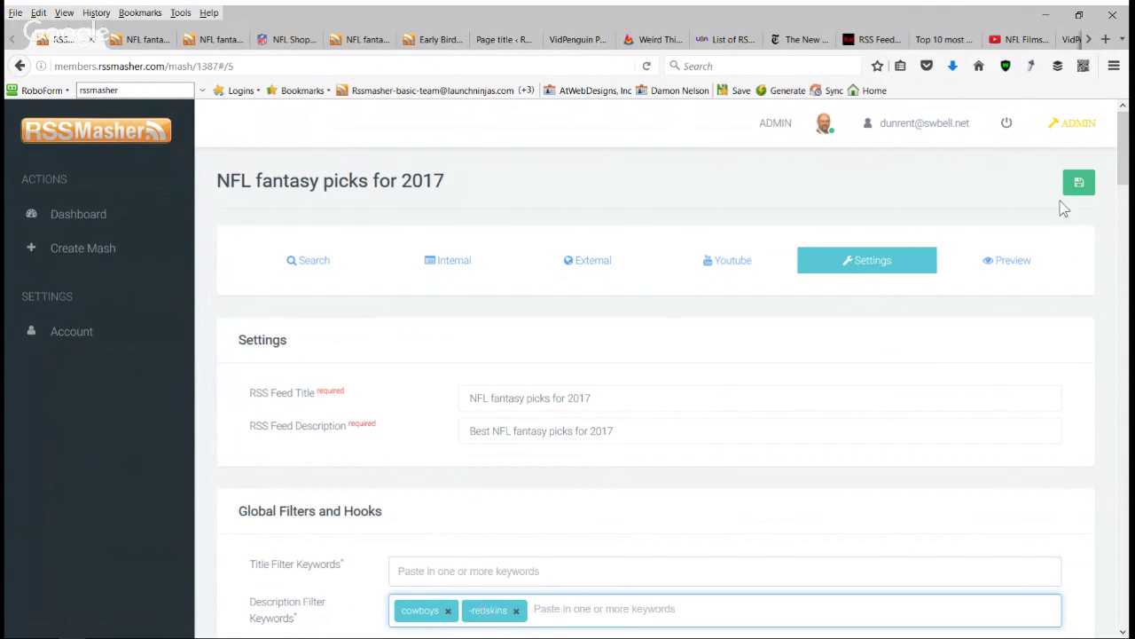
Step: Preview the mash with the negative keyword applied and look through the remaining videos and articles
left_click(1012, 261)
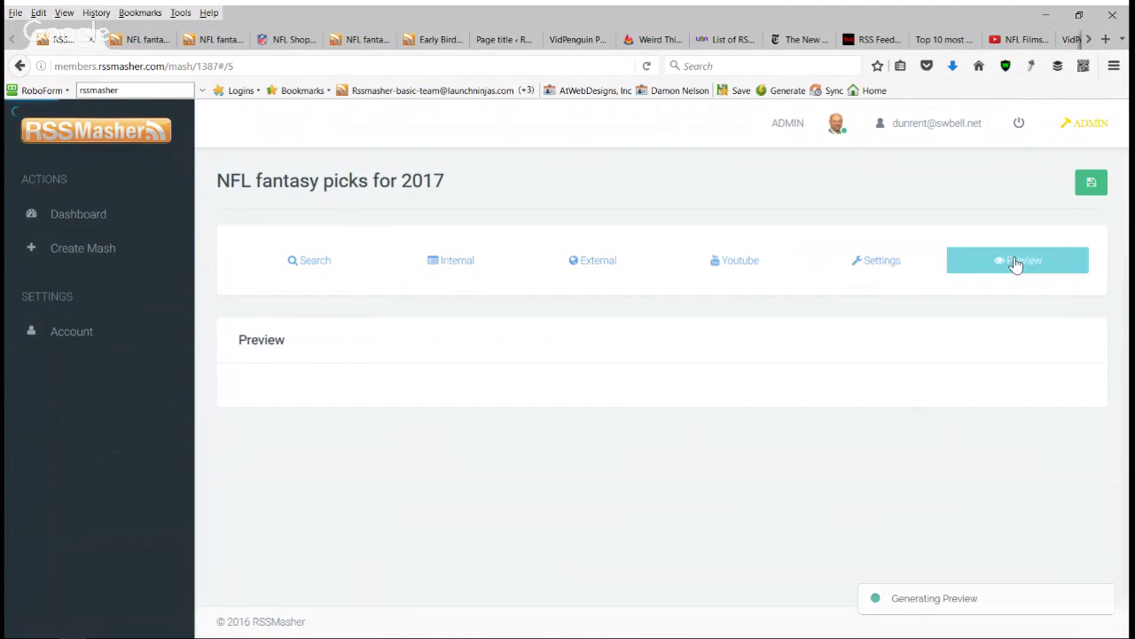
scroll(955, 340, "down", 2)
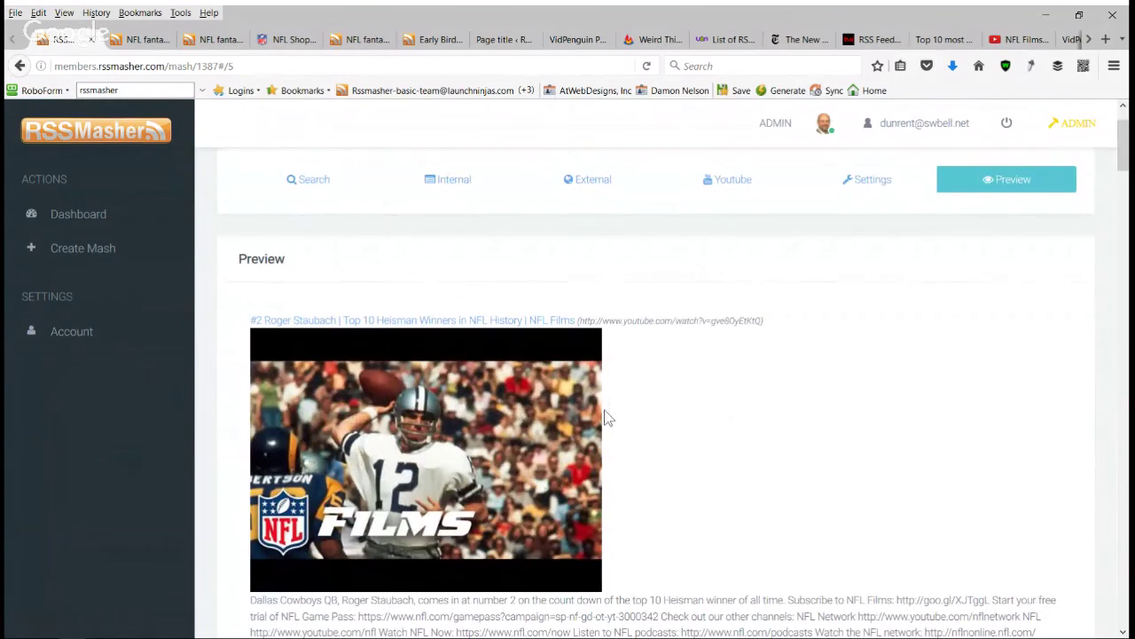
scroll(607, 417, "down", 5)
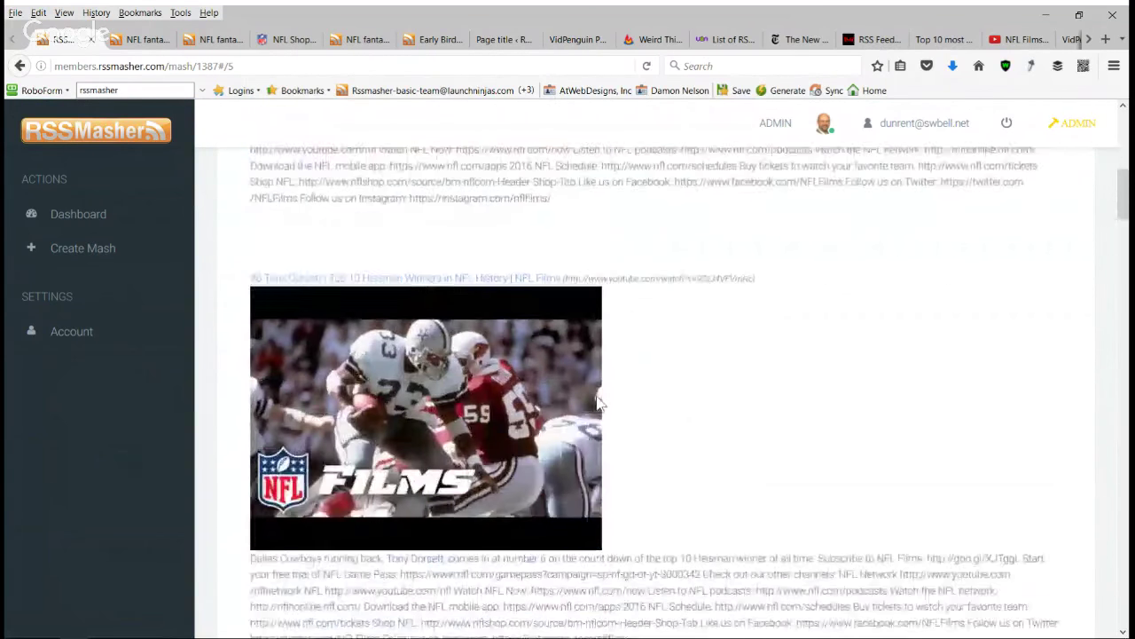
scroll(600, 404, "down", 9)
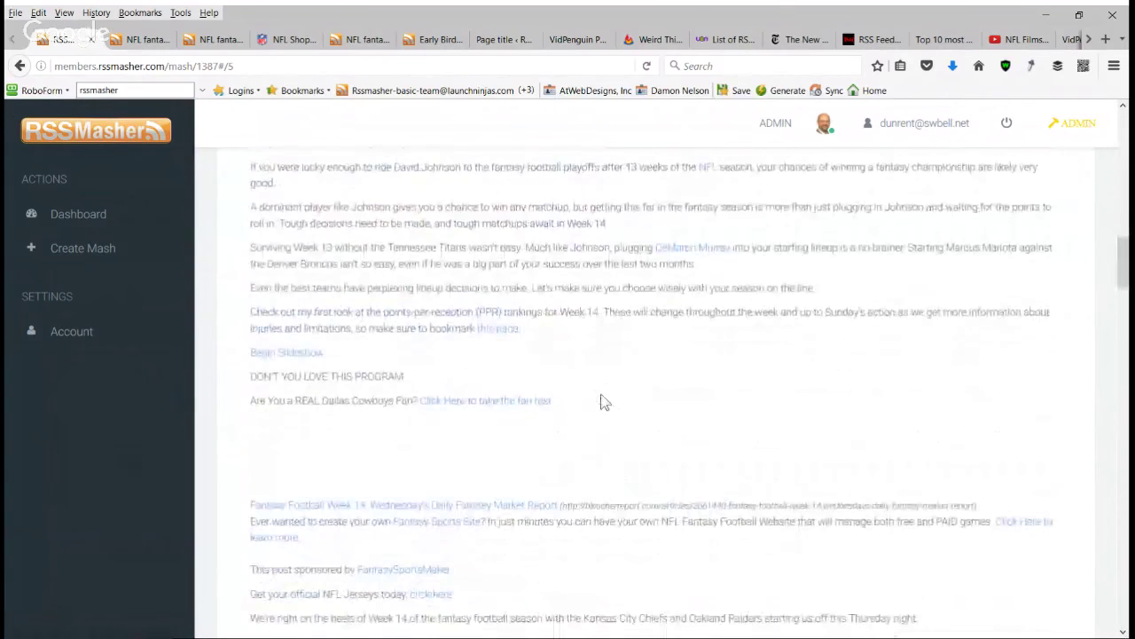
scroll(600, 402, "down", 10)
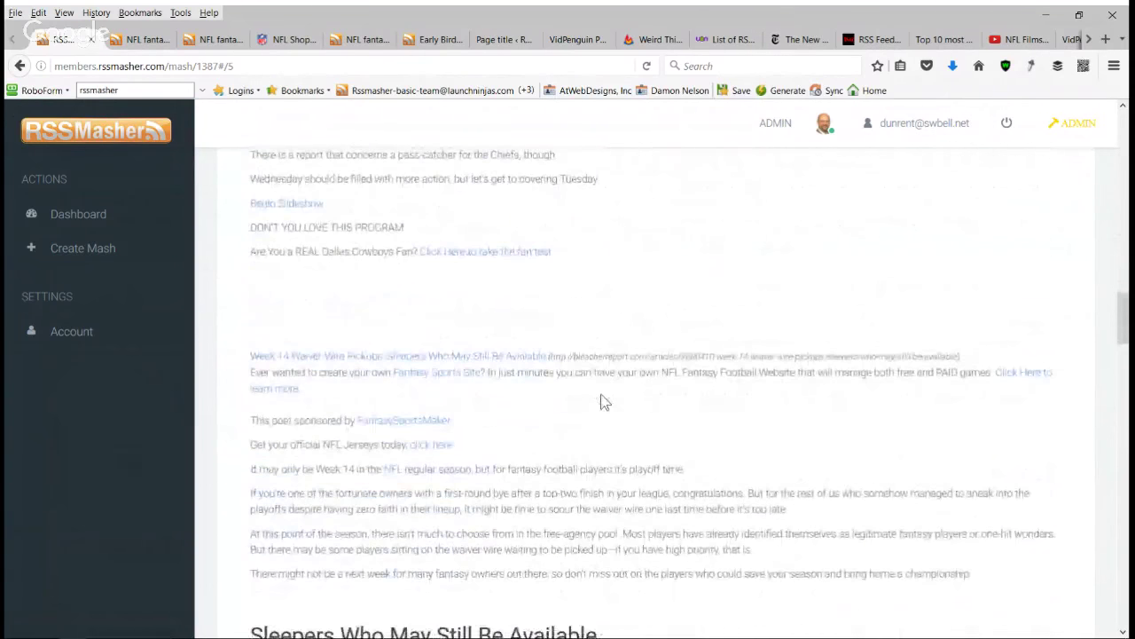
scroll(600, 402, "down", 10)
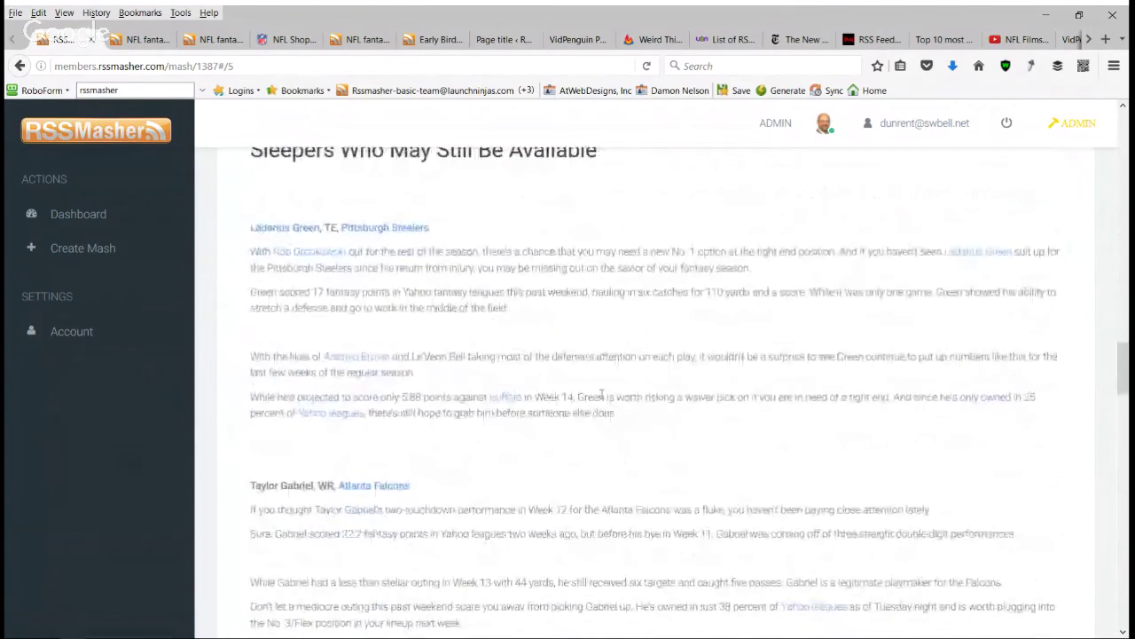
scroll(601, 394, "up", 10)
scroll(602, 394, "up", 15)
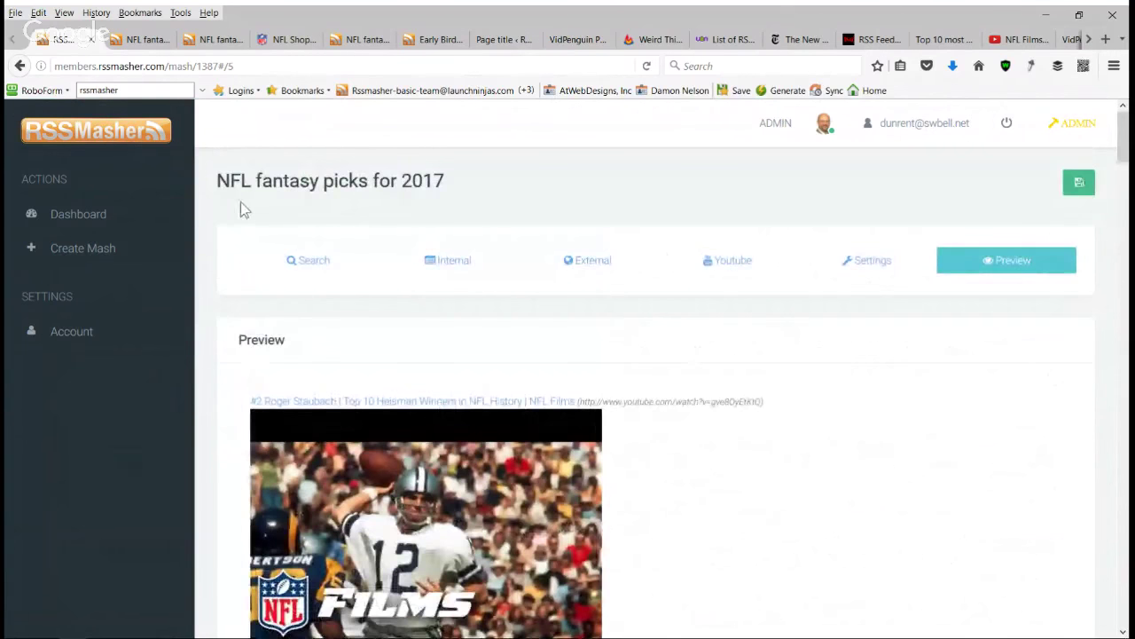
Step: Leave the mash without saving its filter keywords, reopen "NFL fantasy picks for 2017" from the dashboard and go to its global hooks
left_click(96, 220)
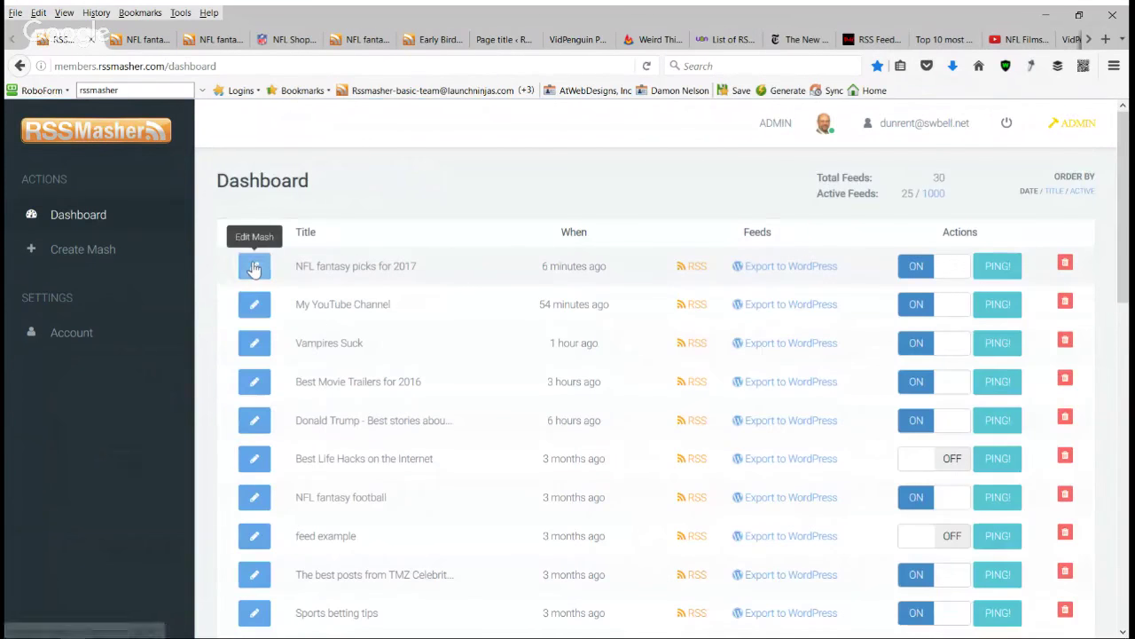
left_click(253, 267)
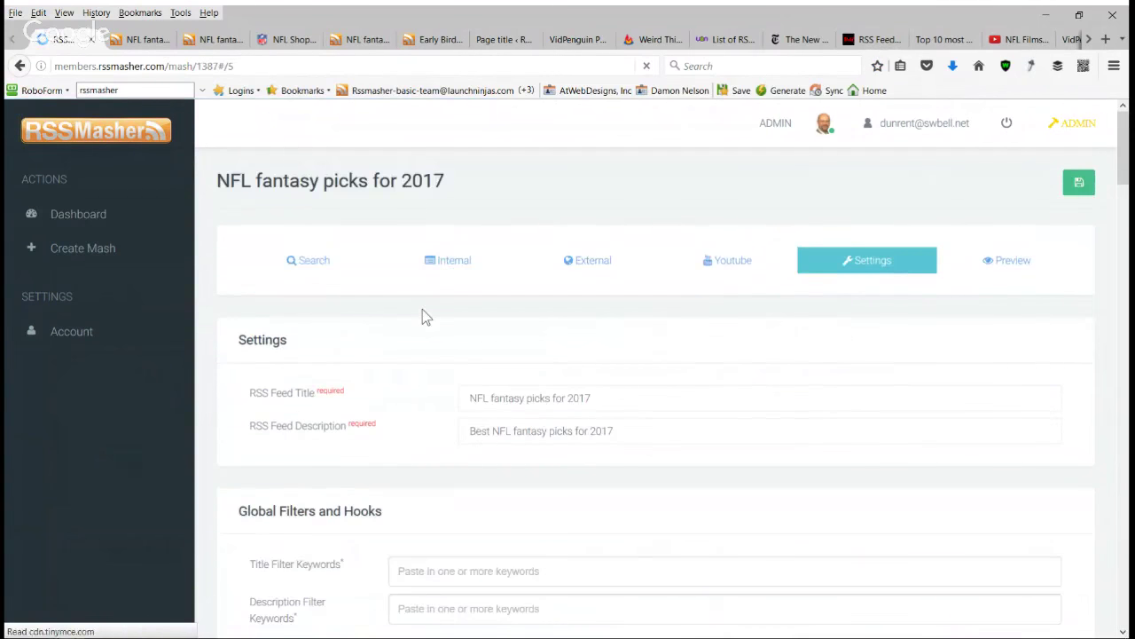
scroll(424, 312, "down", 5)
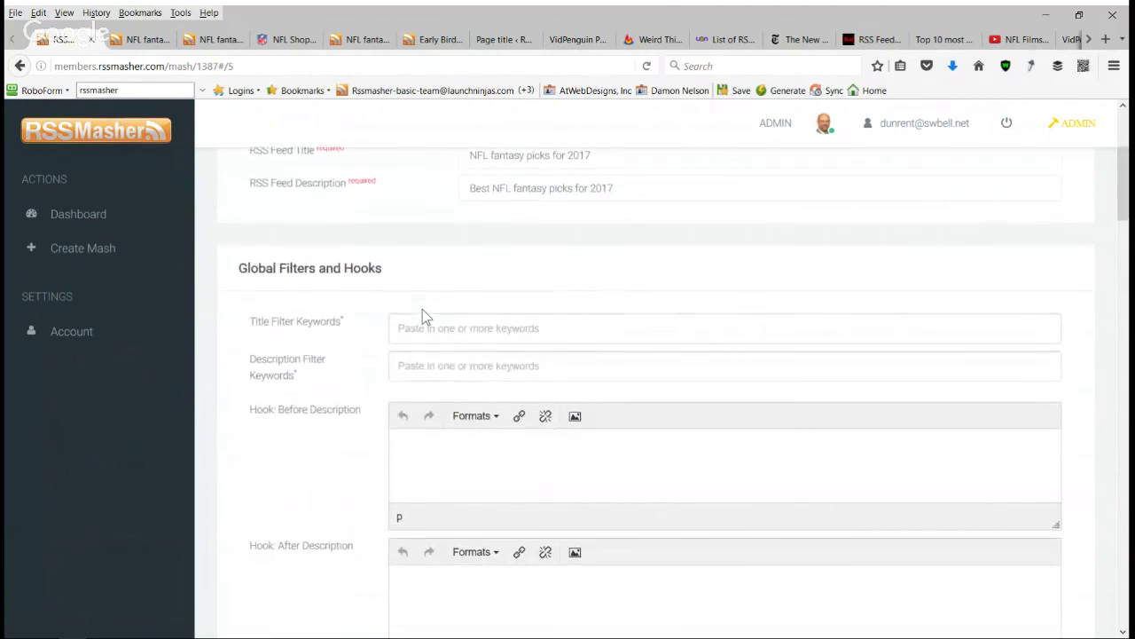
scroll(422, 312, "down", 3)
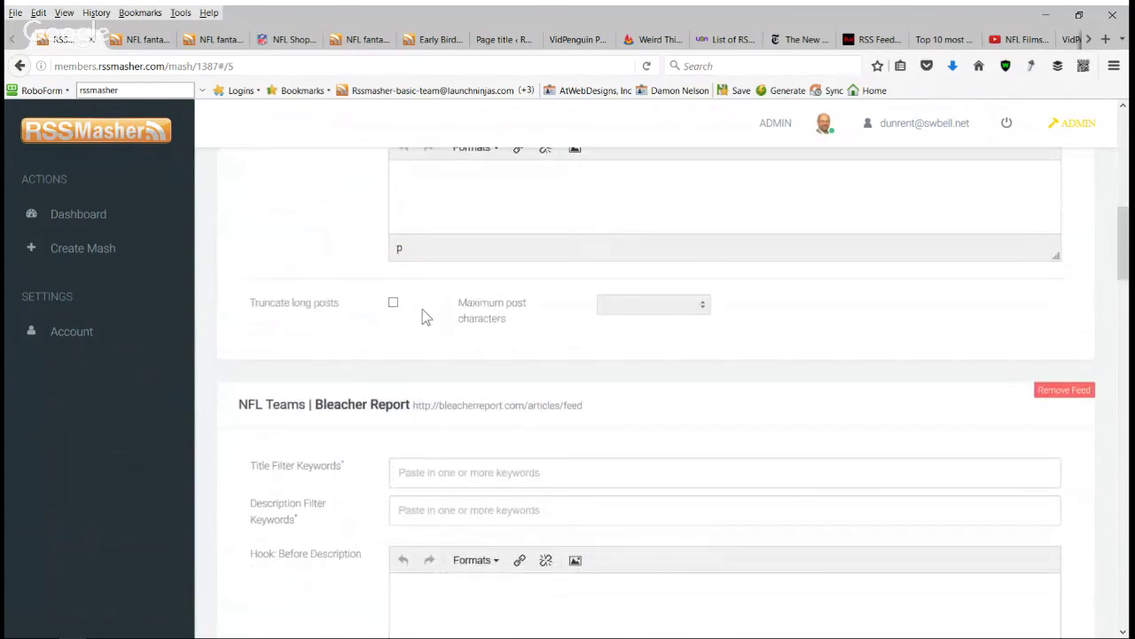
scroll(399, 317, "up", 2)
scroll(329, 320, "up", 2)
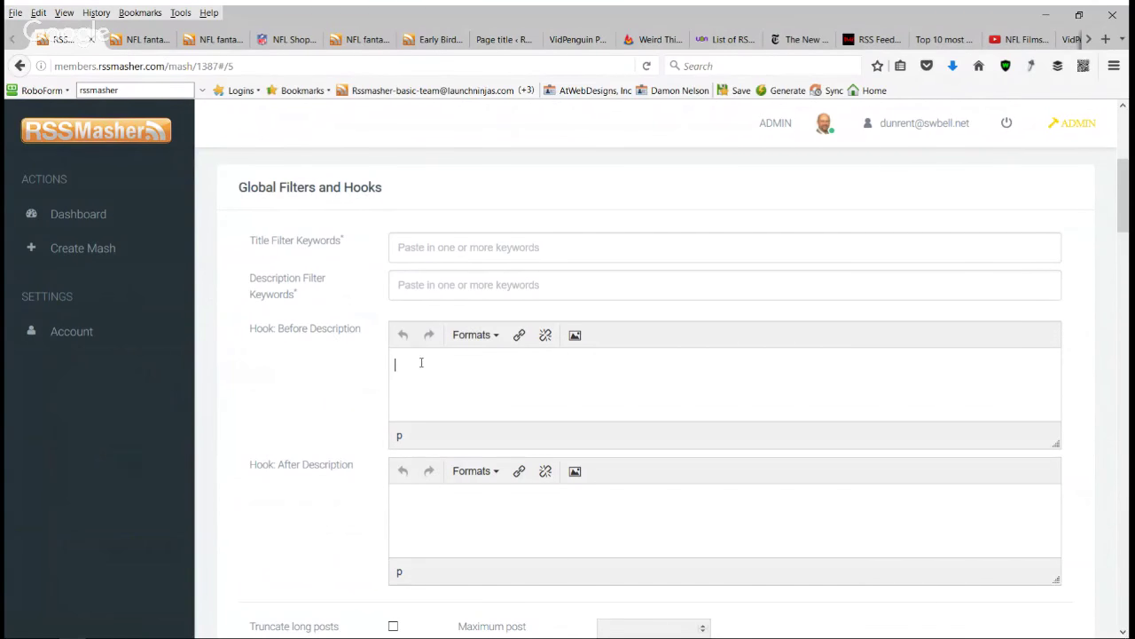
Step: Enter "Money Hook top" as the global hook before the description and format it as Heading 2
type("Money Hook top")
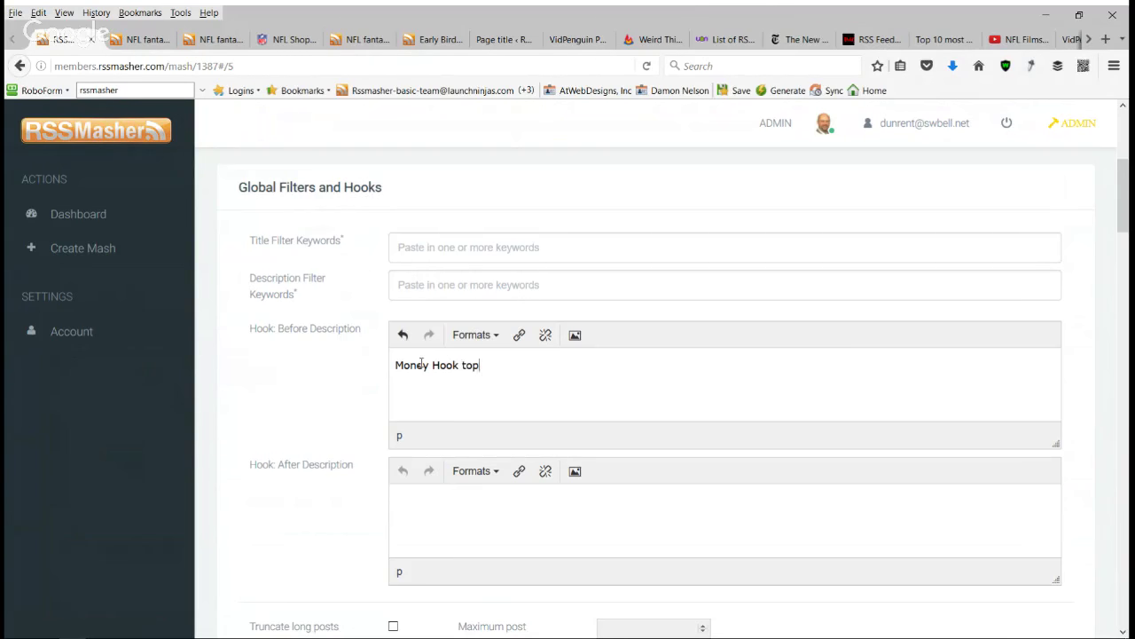
left_click_drag(487, 365, 328, 366)
left_click(497, 337)
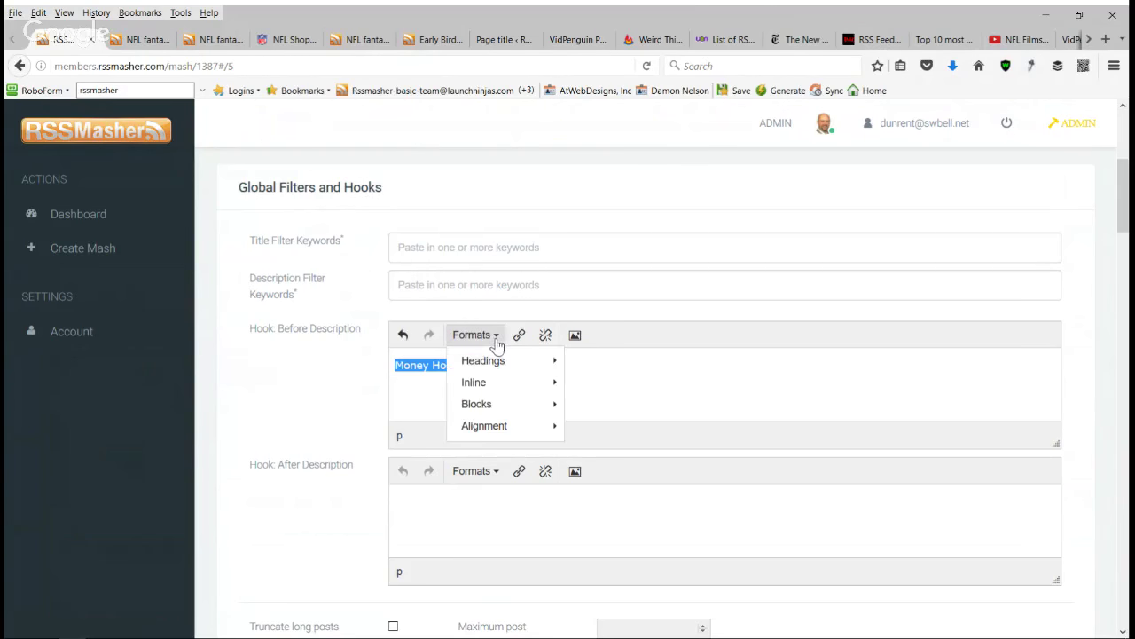
mouse_move(499, 371)
left_click(633, 400)
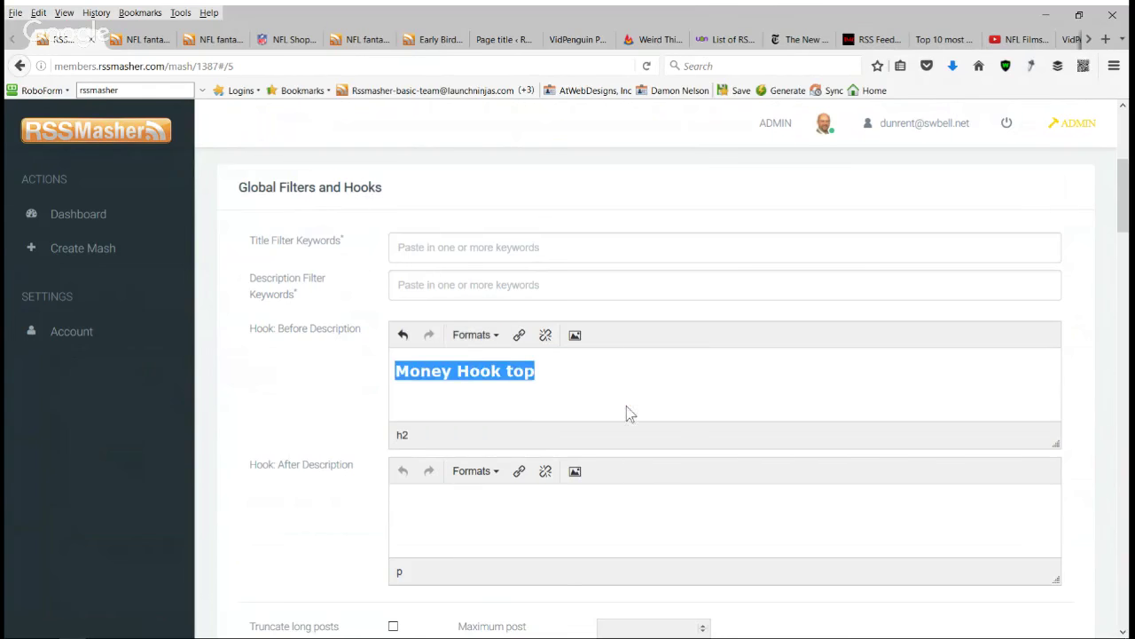
left_click(545, 370)
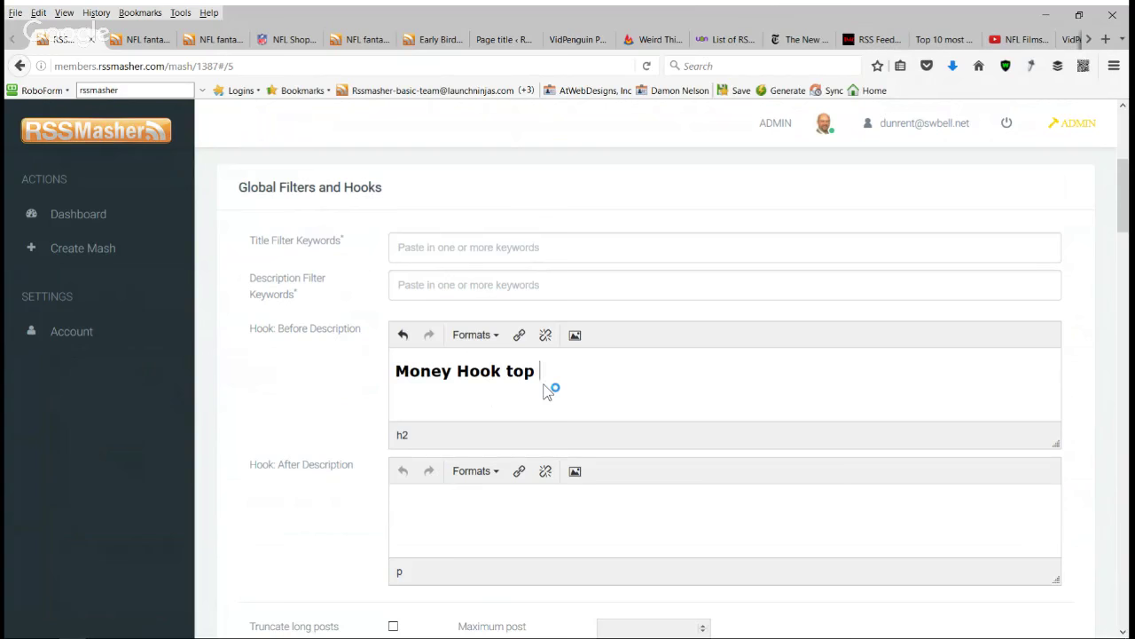
type("G")
key("BackSpace")
left_click_drag(457, 372, 499, 374)
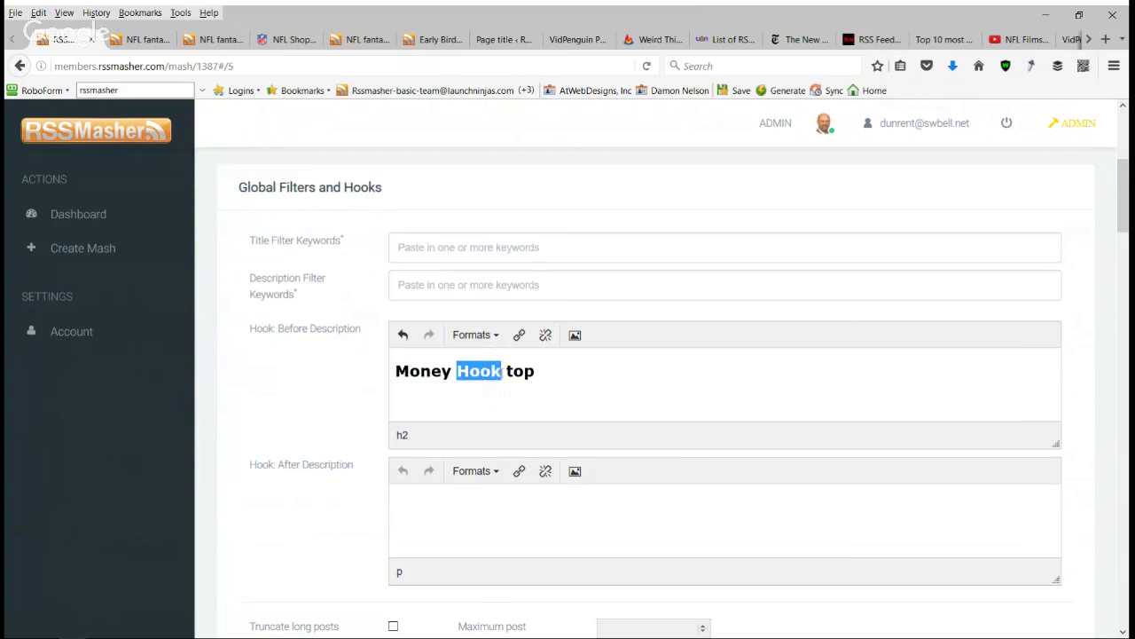
left_click(519, 334)
type("h")
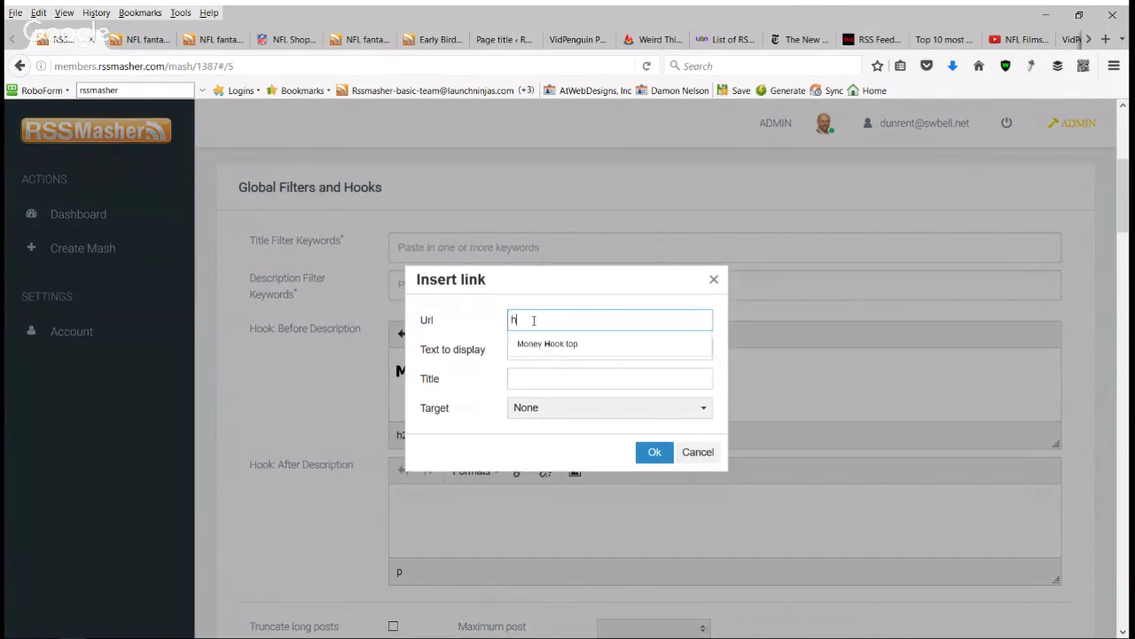
type("ttp://goo")
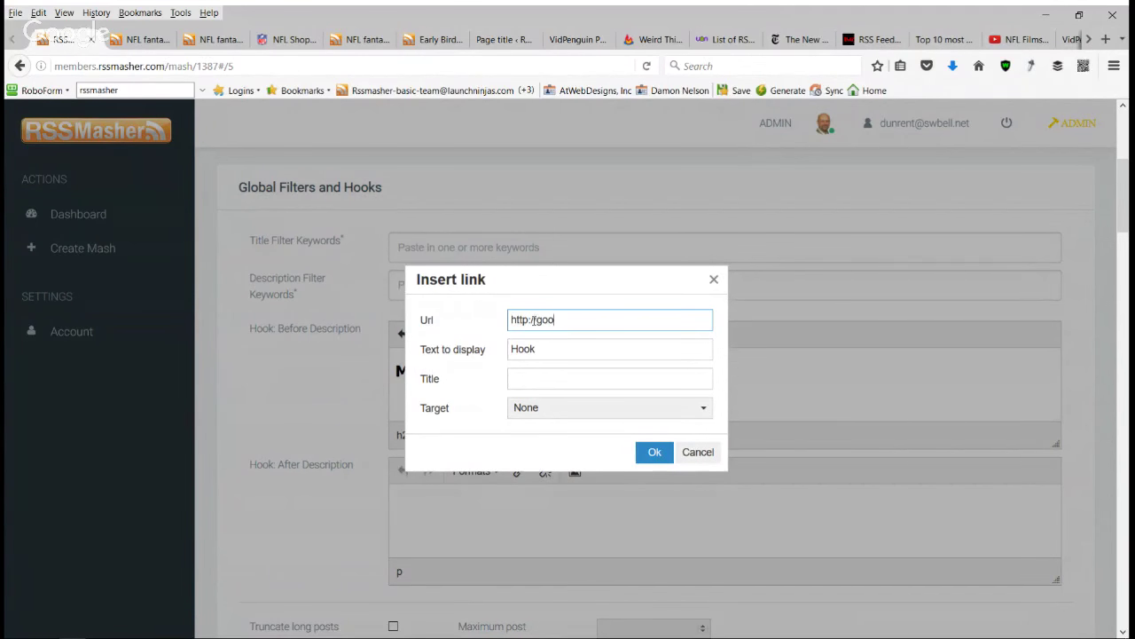
type("gle.com")
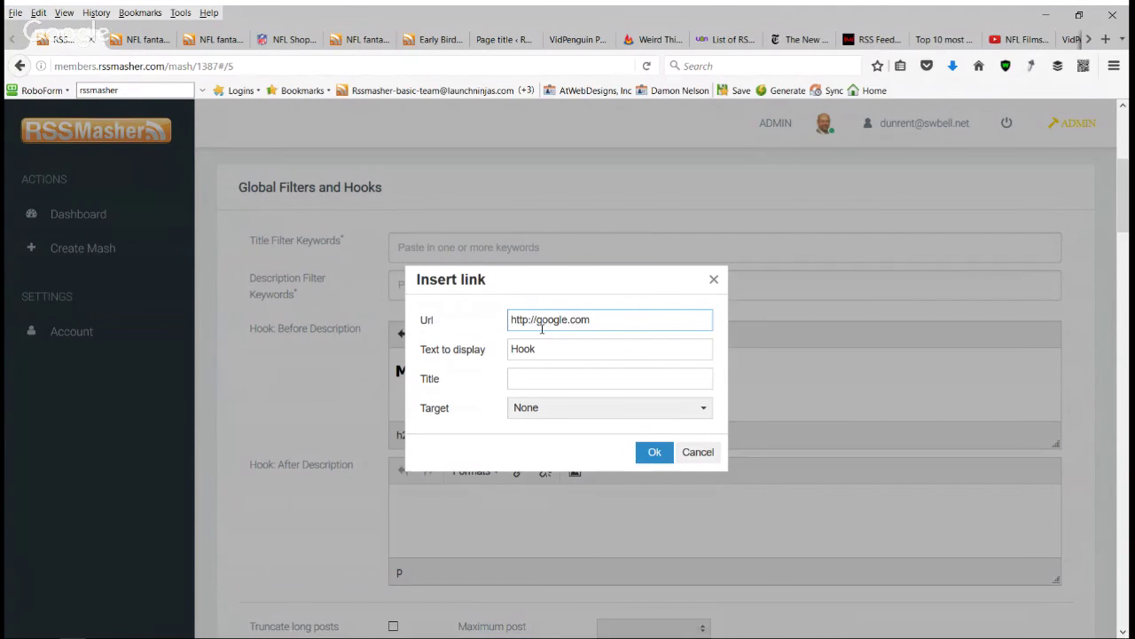
left_click(529, 413)
left_click(548, 456)
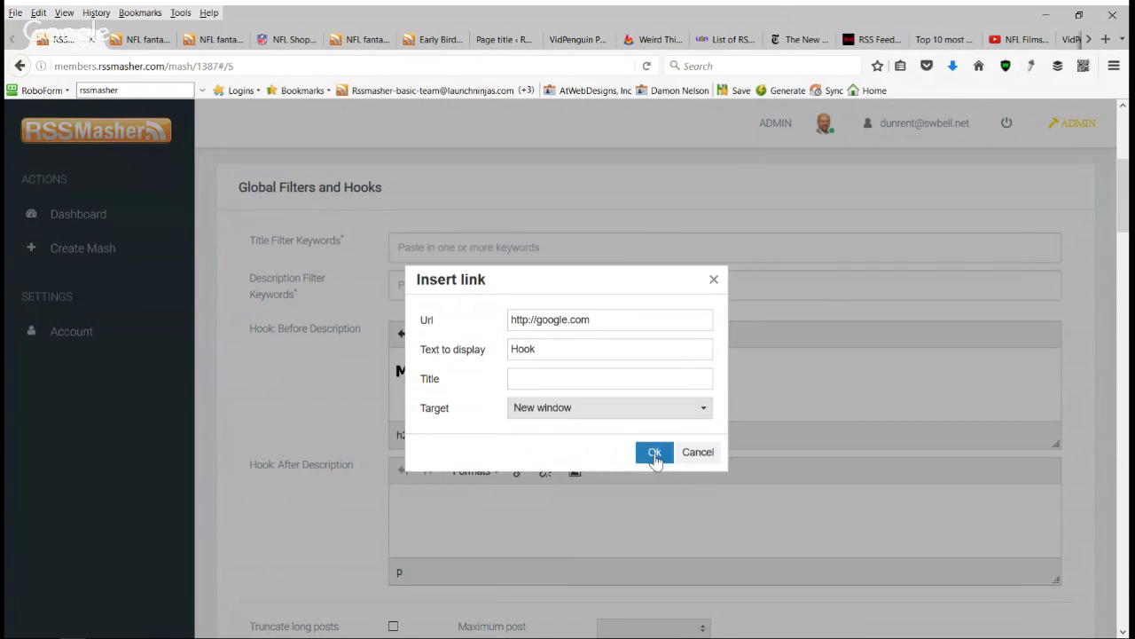
left_click(655, 455)
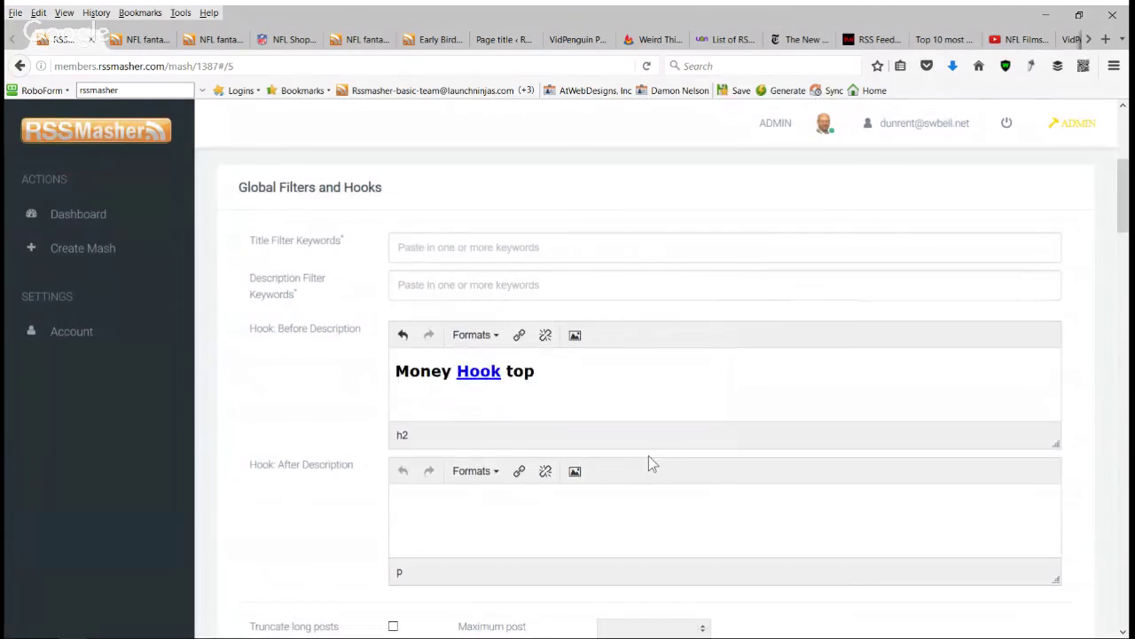
left_click(575, 336)
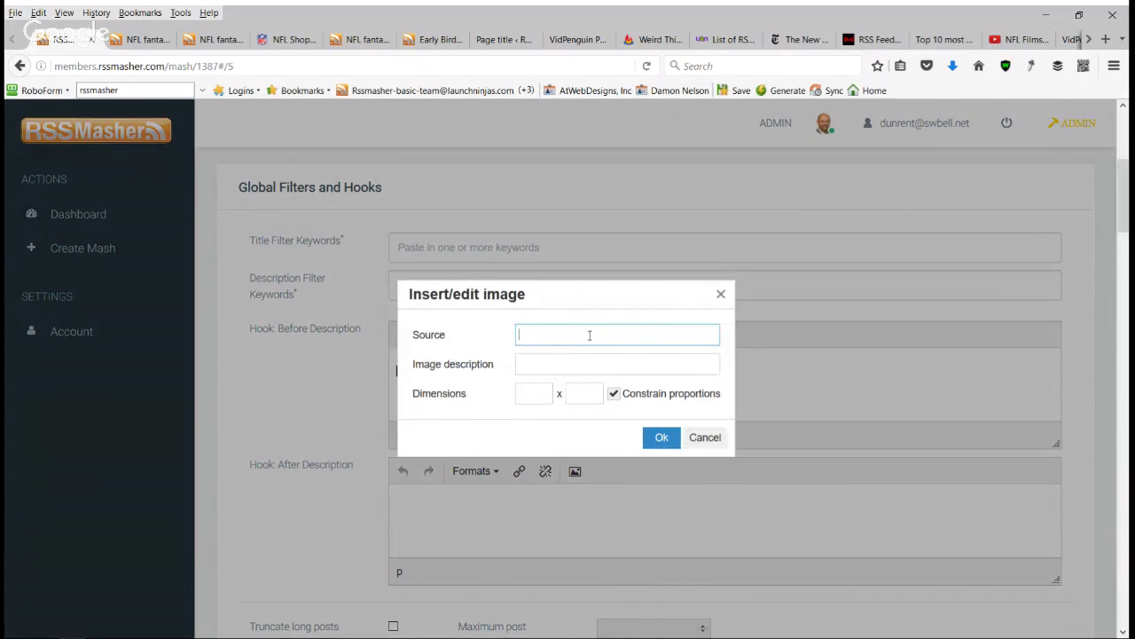
left_click(706, 438)
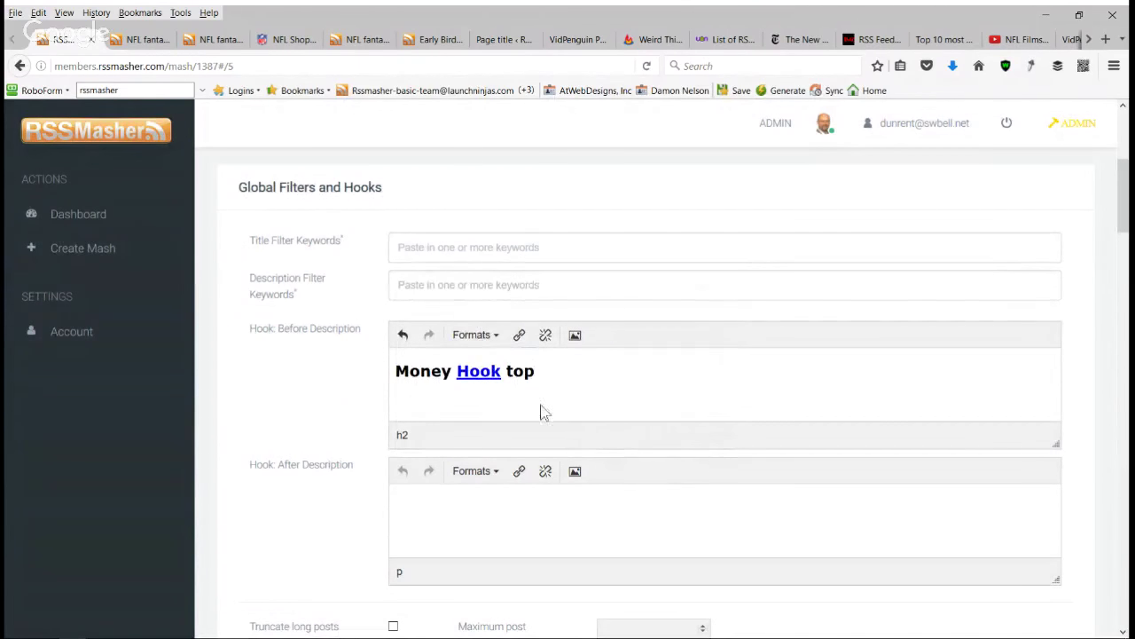
left_click(430, 499)
type("Money Hook Bottom")
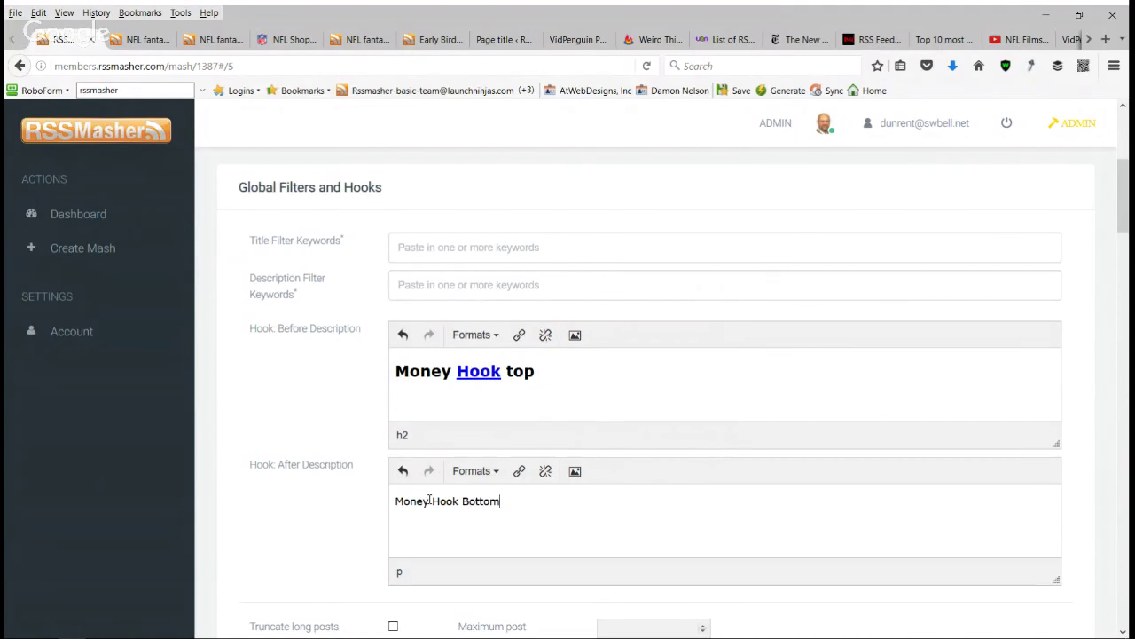
key("ctrl+shift+Left")
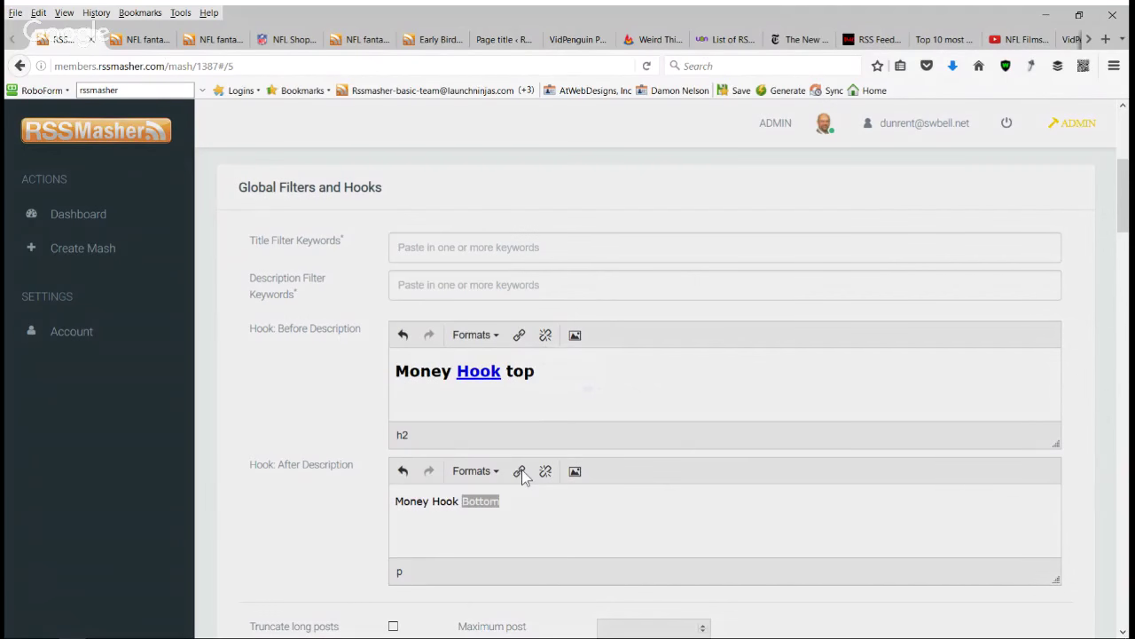
left_click(520, 471)
left_click(524, 325)
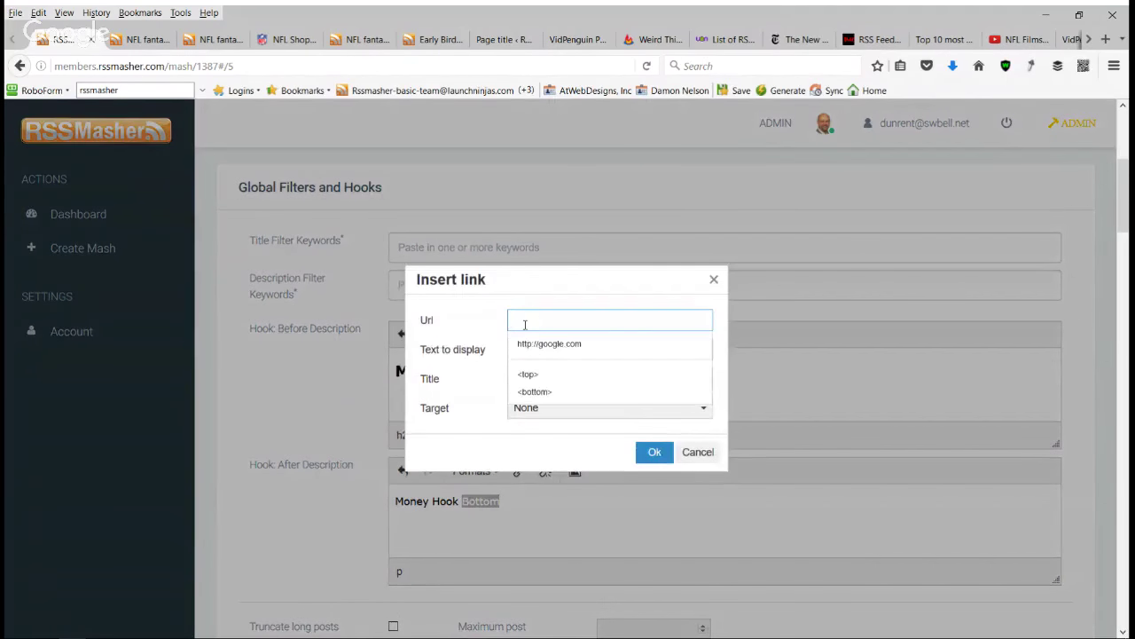
type("http://")
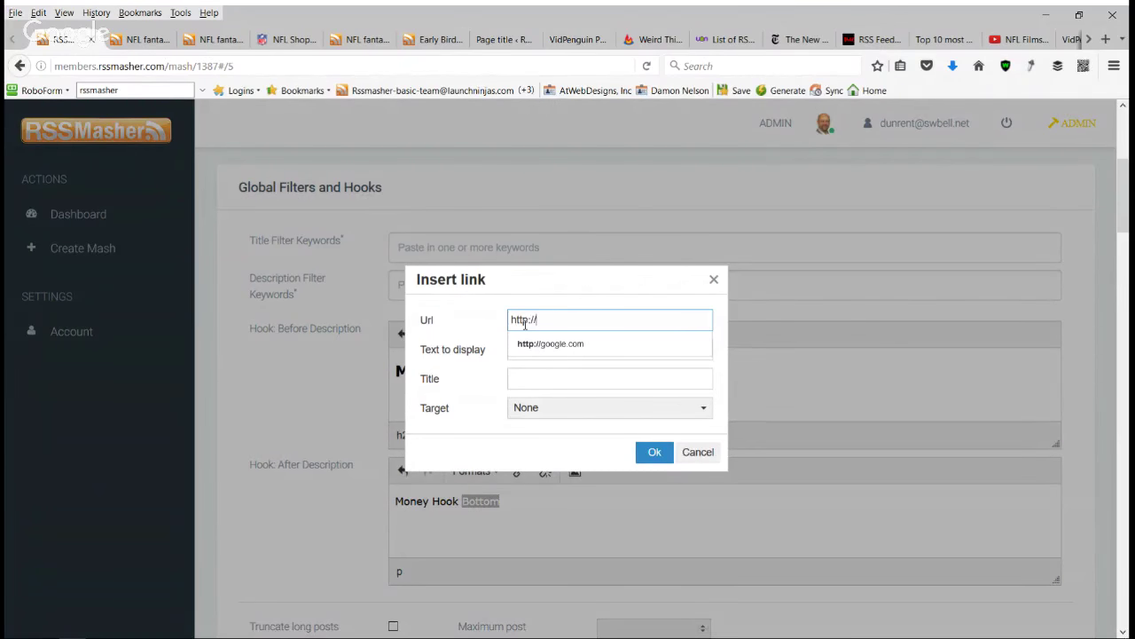
type("bing.com")
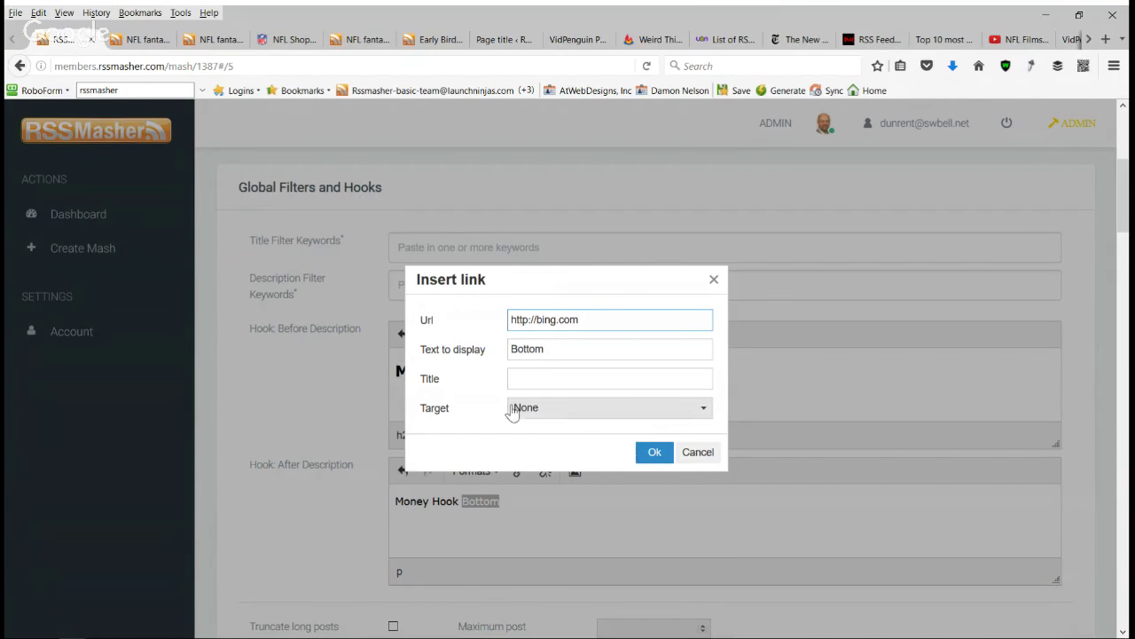
left_click(654, 453)
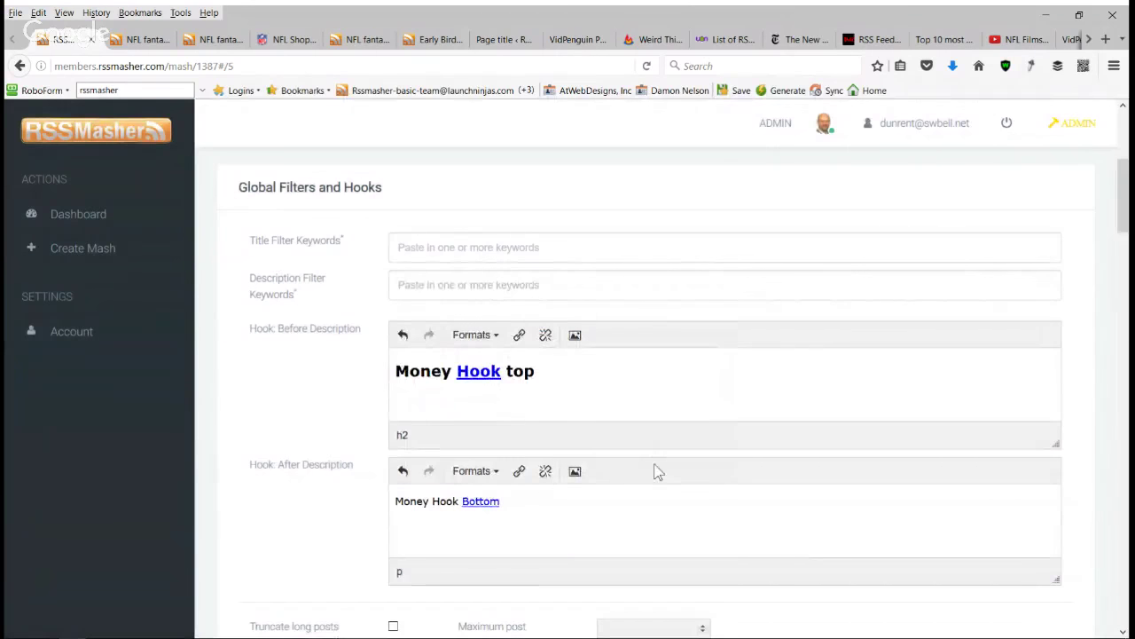
Step: Preview the mash and examine how the hooks sit above and below the first video's description
scroll(654, 464, "down", 2)
scroll(654, 463, "up", 4)
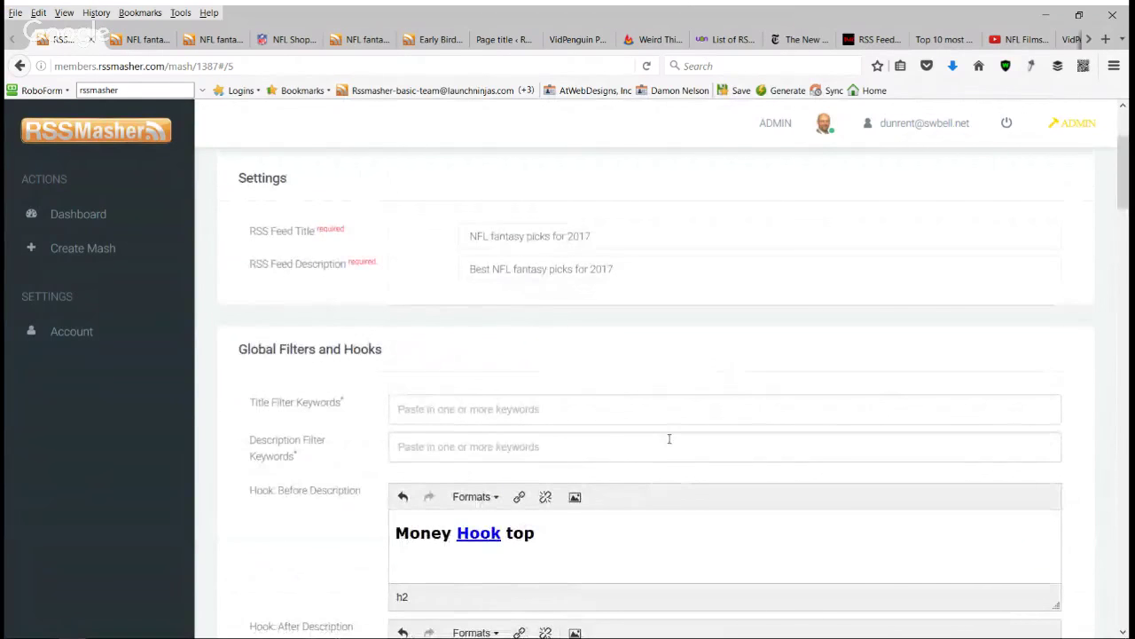
scroll(669, 438, "down", 2)
scroll(669, 438, "down", 2)
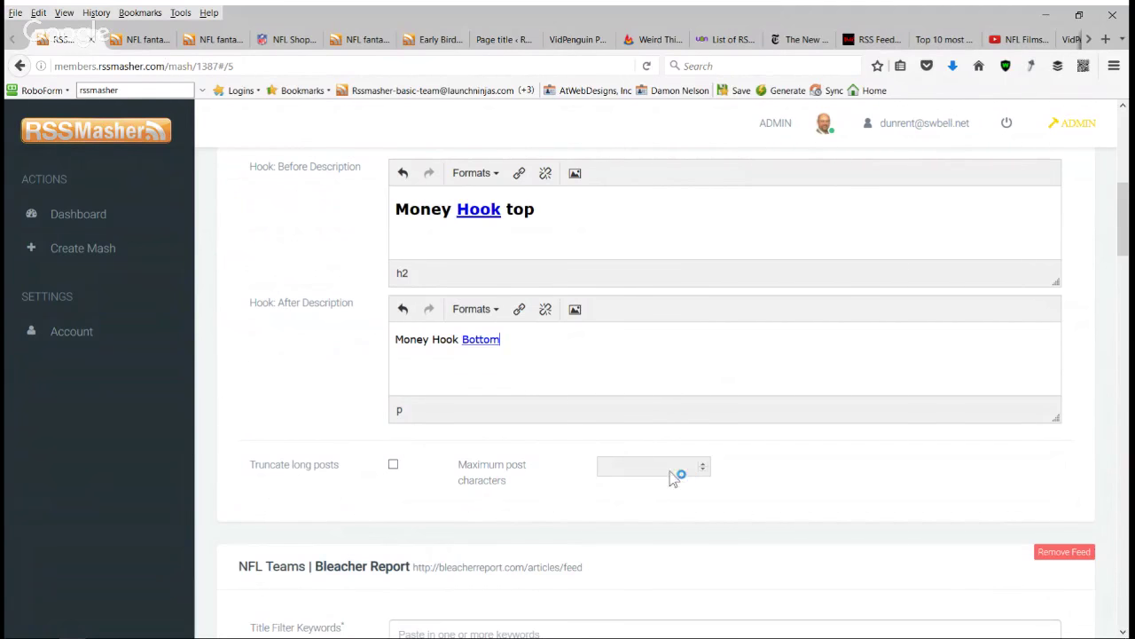
scroll(953, 495, "up", 4)
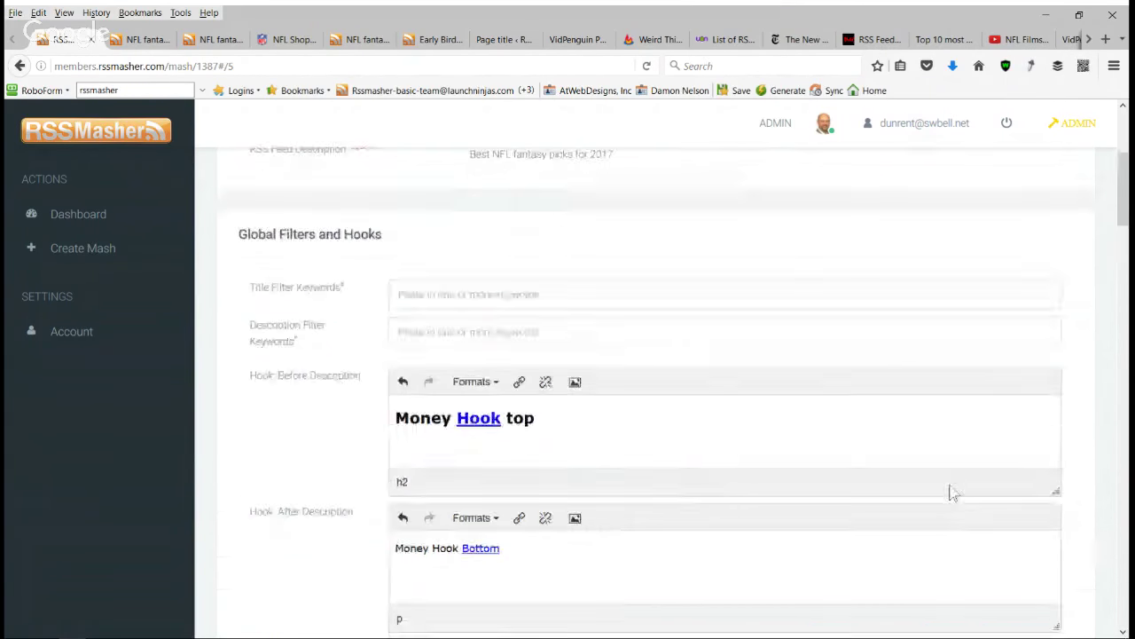
scroll(1056, 324, "up", 2)
left_click(1020, 273)
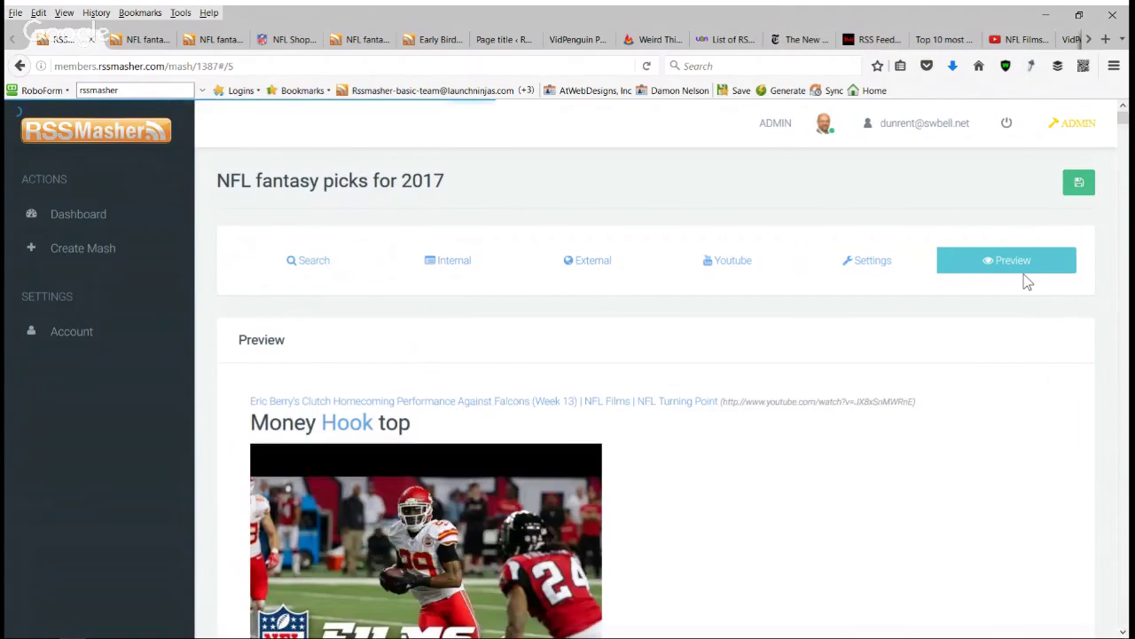
scroll(672, 417, "down", 2)
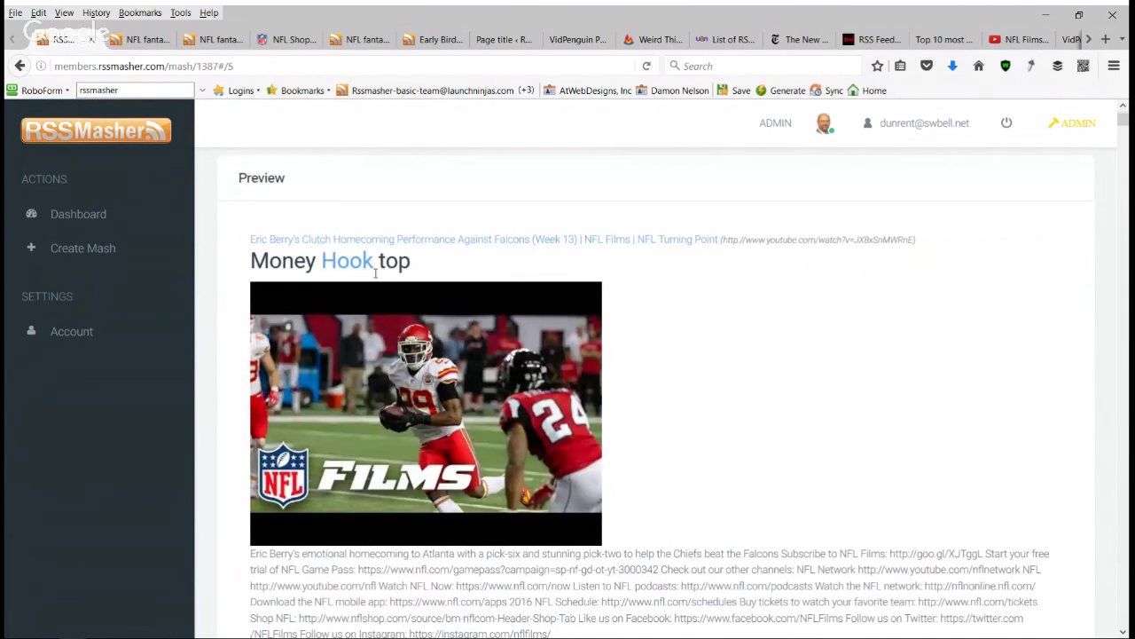
mouse_move(395, 413)
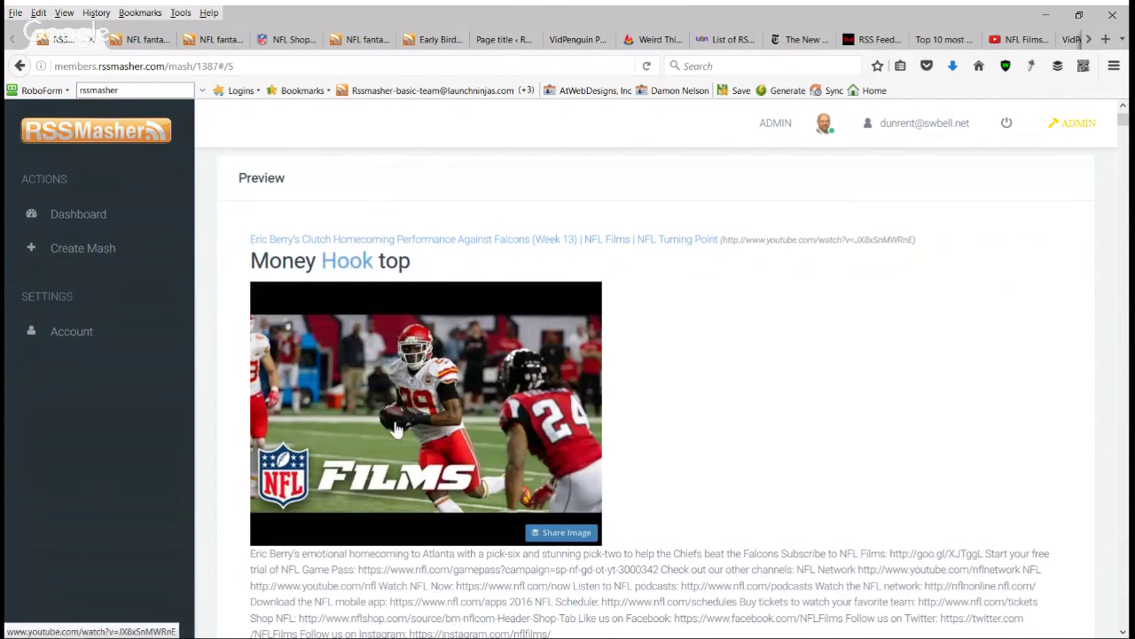
scroll(355, 417, "down", 5)
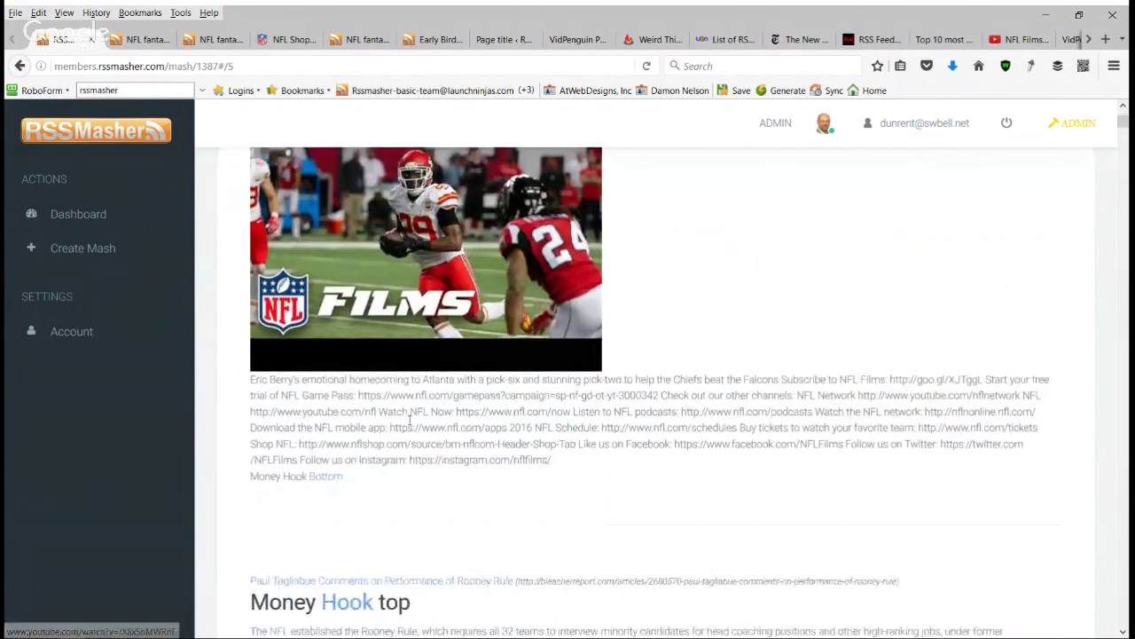
scroll(323, 417, "down", 3)
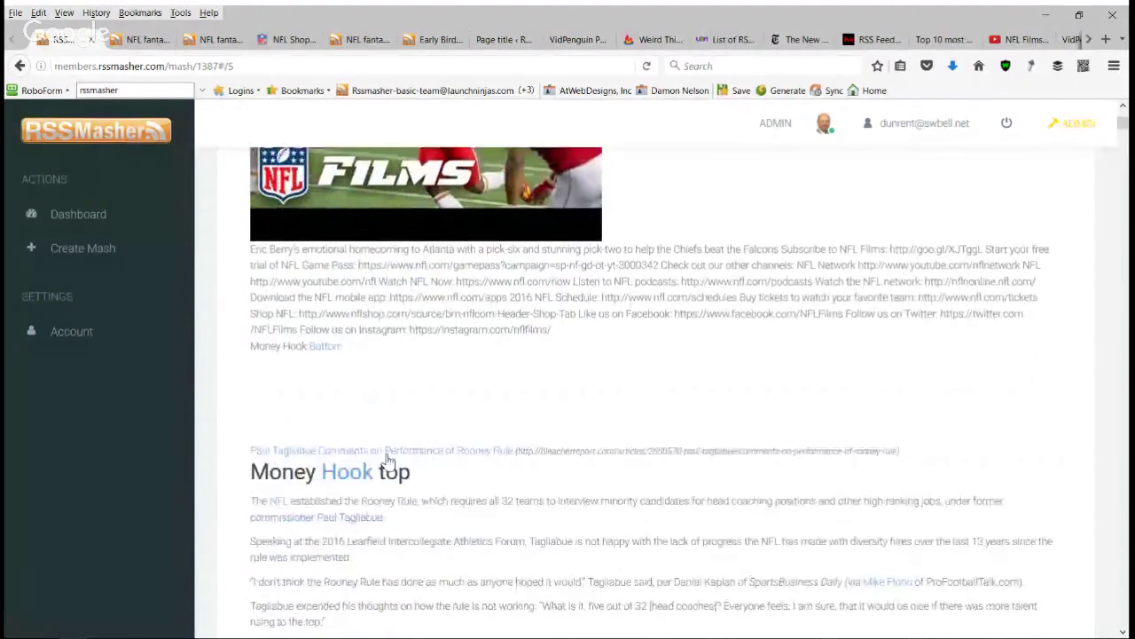
Step: Look through the previewed article entries, checking the hooks before and after each description
scroll(386, 462, "down", 10)
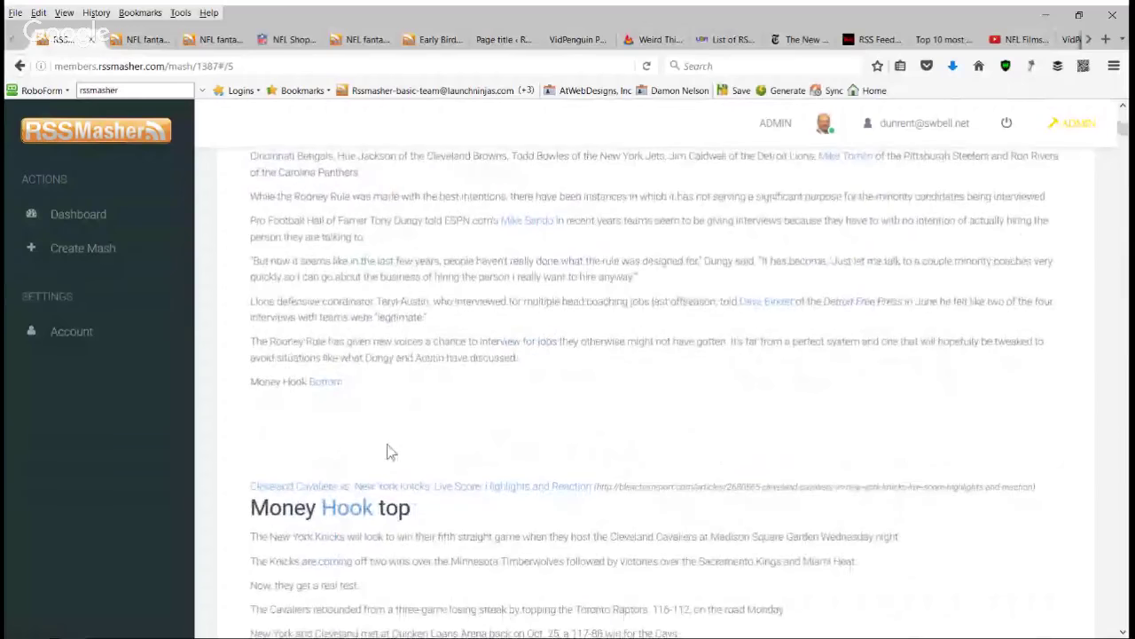
scroll(389, 453, "down", 6)
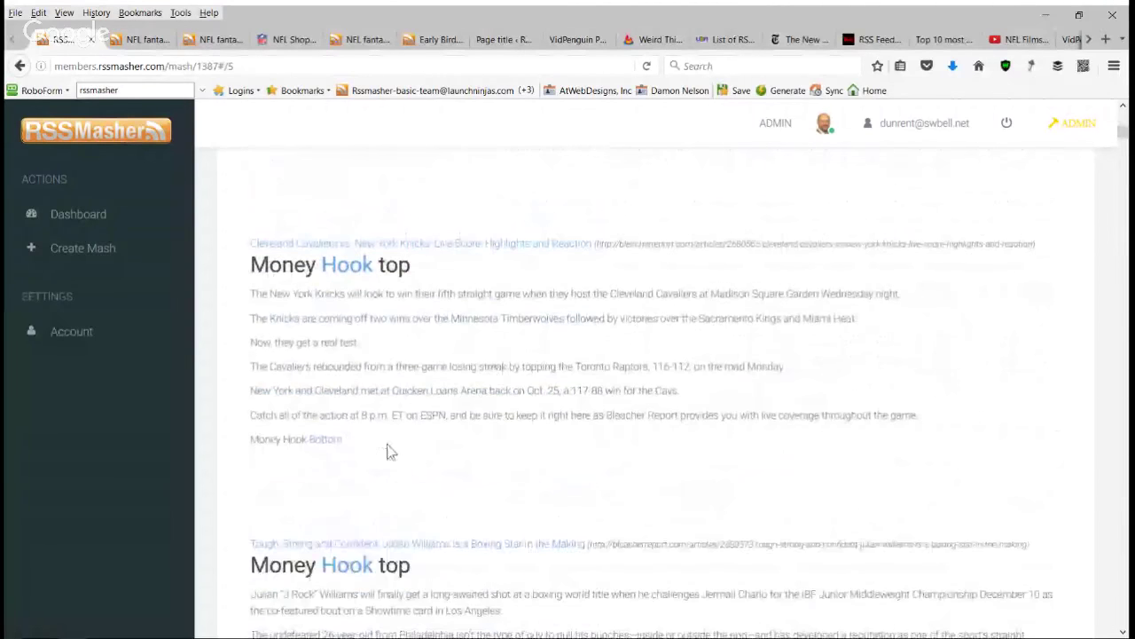
scroll(390, 447, "down", 4)
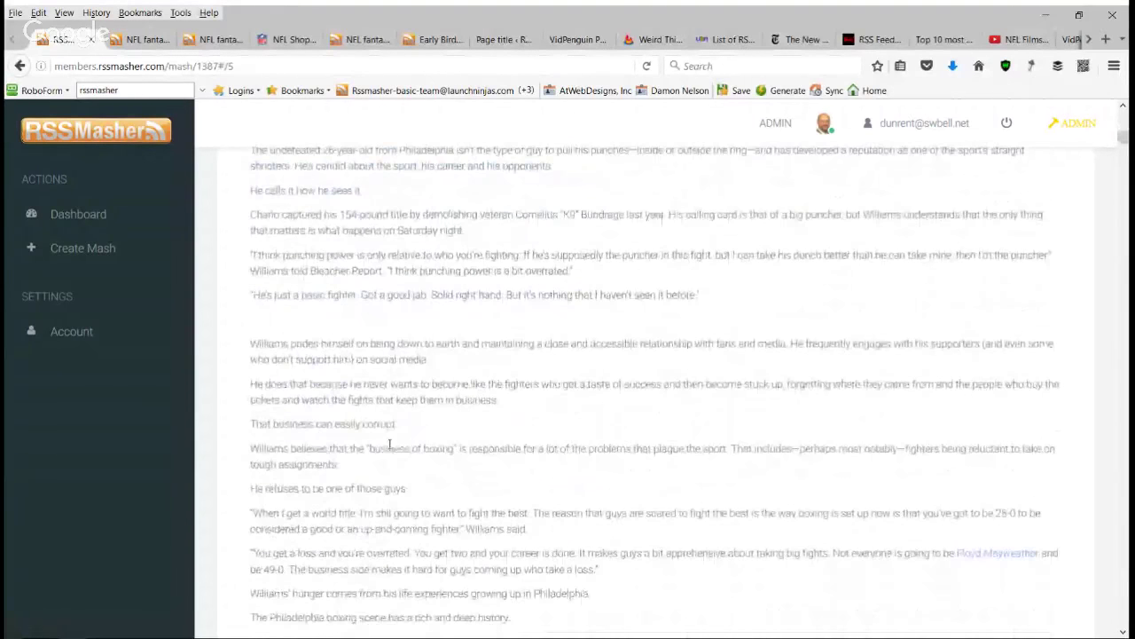
scroll(395, 446, "up", 10)
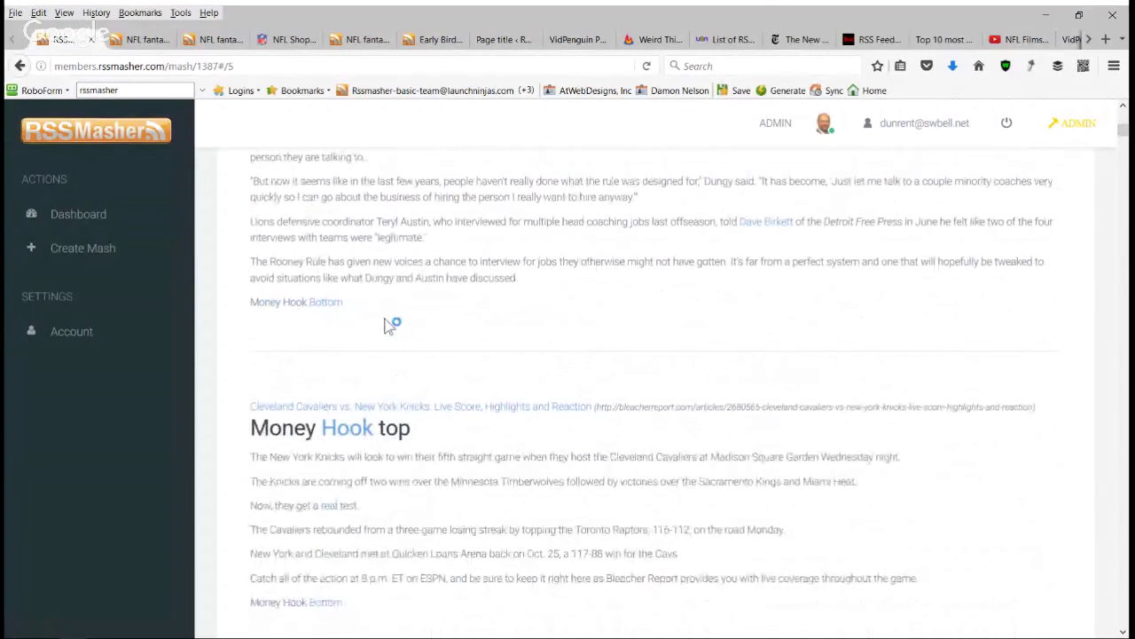
scroll(346, 352, "up", 8)
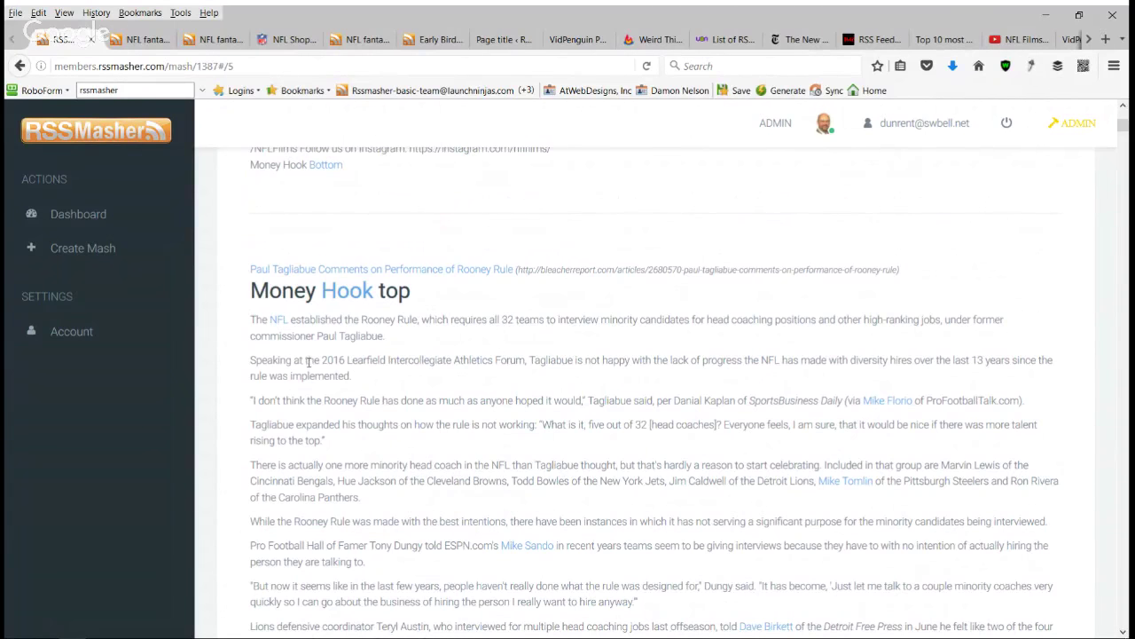
scroll(329, 364, "down", 5)
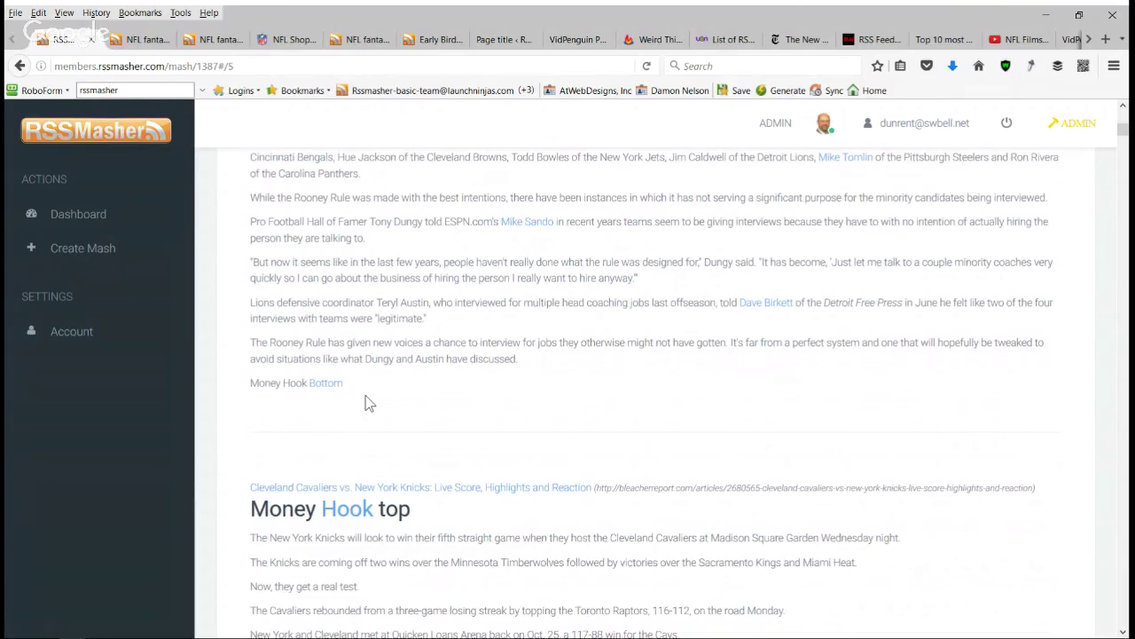
scroll(371, 397, "down", 5)
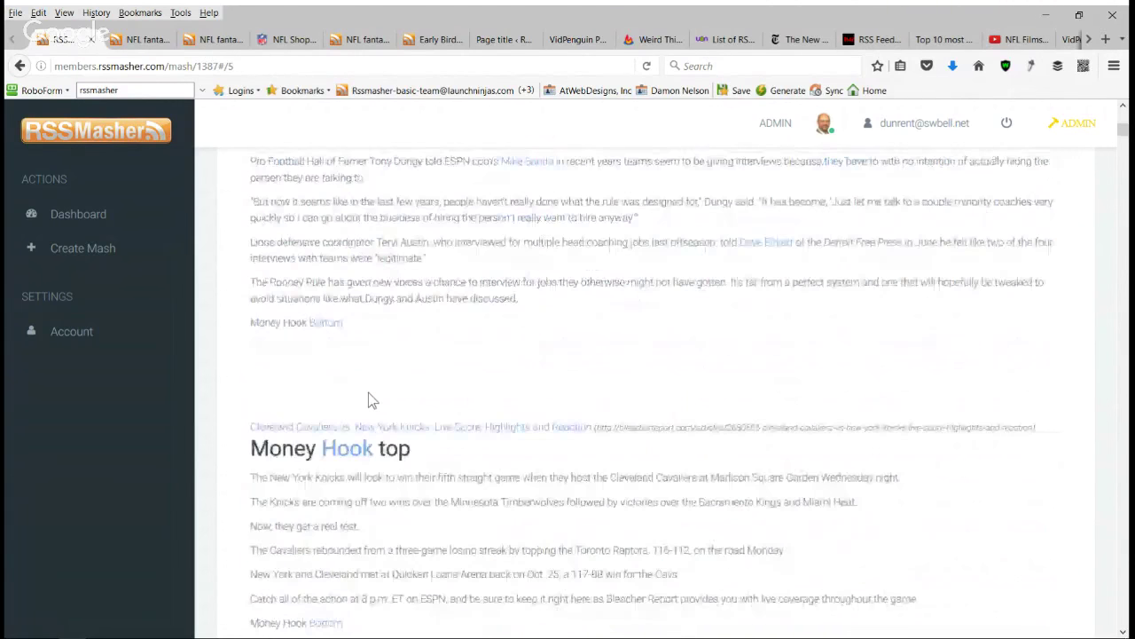
scroll(521, 422, "down", 2)
scroll(522, 423, "up", 7)
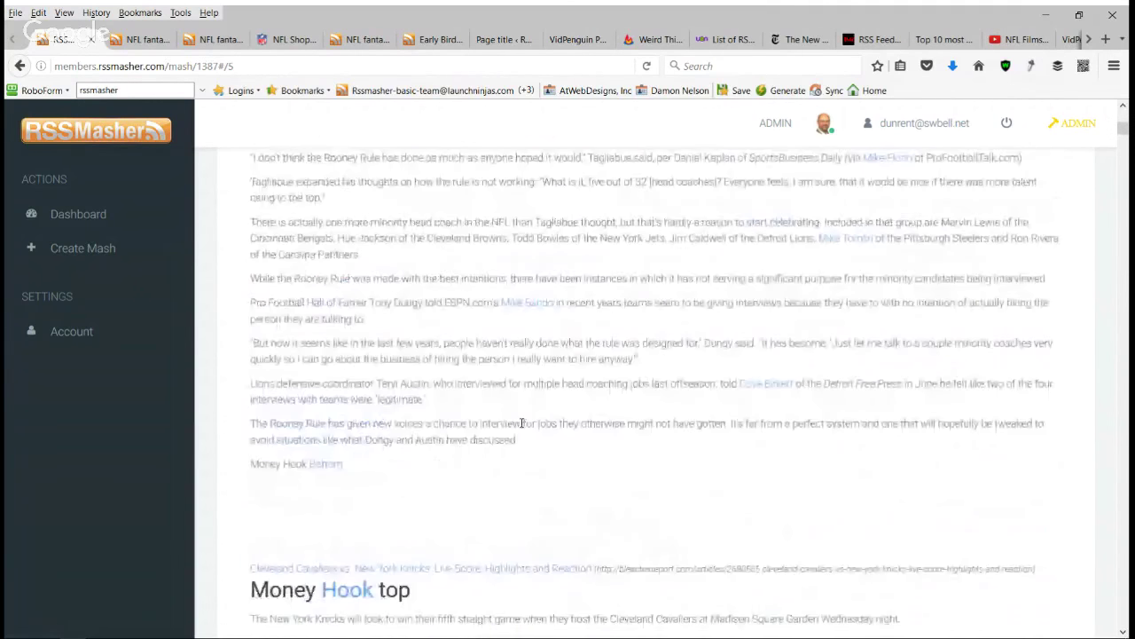
scroll(523, 423, "up", 5)
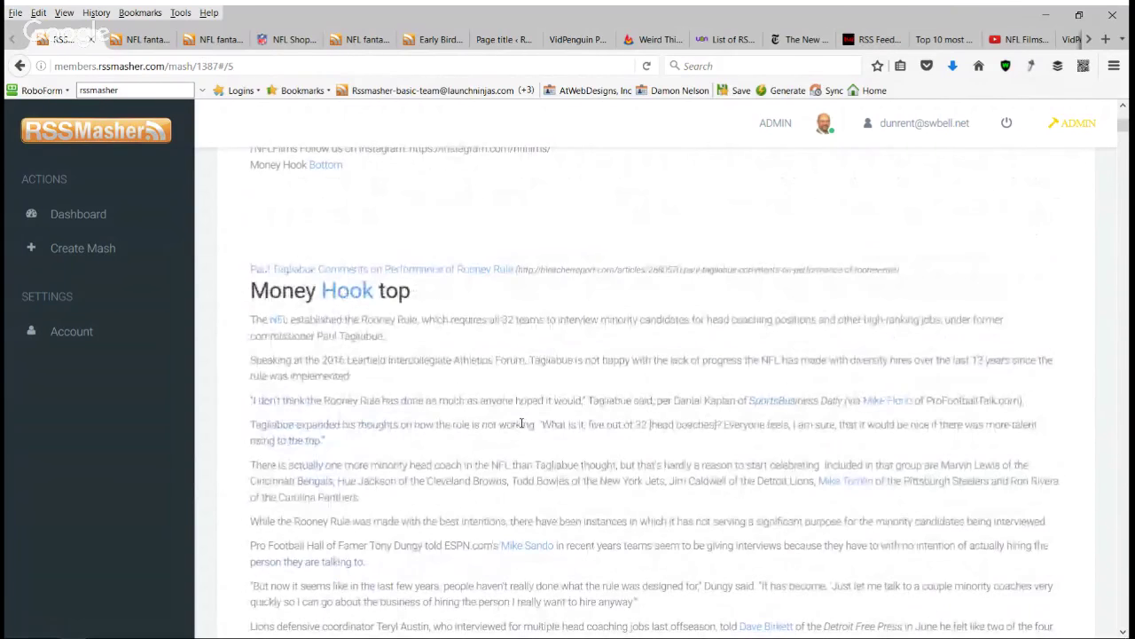
scroll(500, 377, "up", 10)
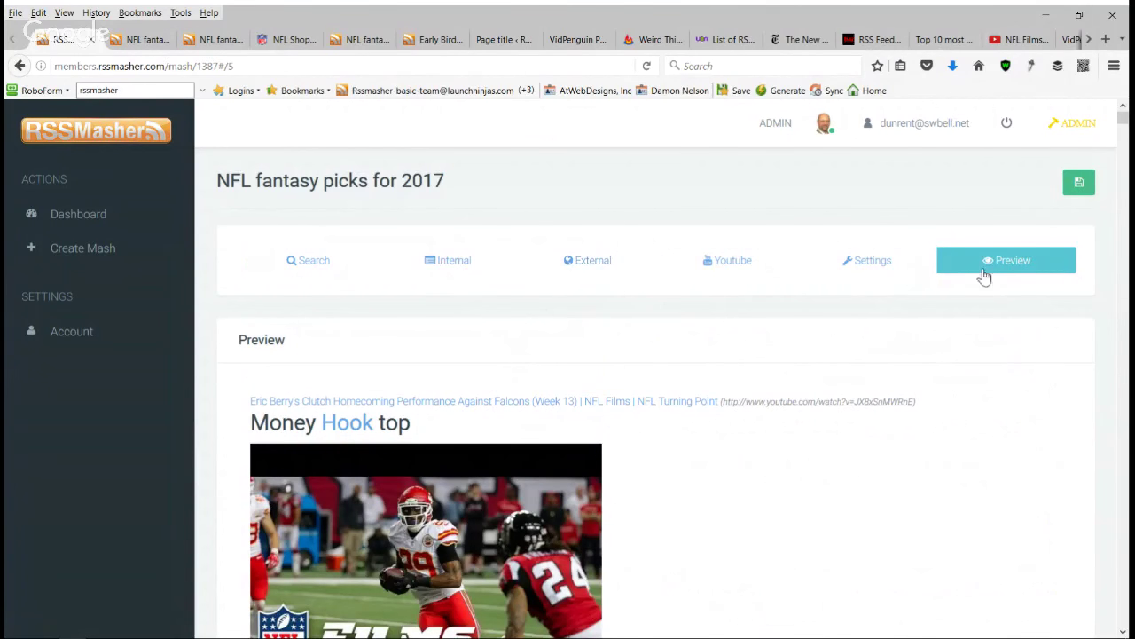
scroll(896, 344, "down", 2)
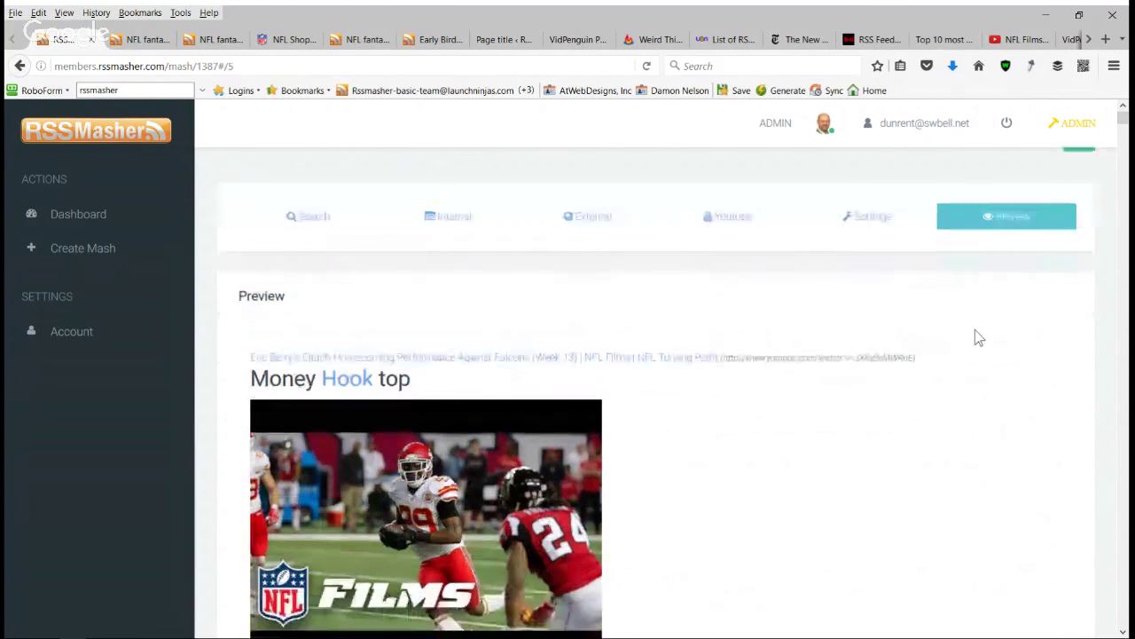
scroll(975, 330, "up", 2)
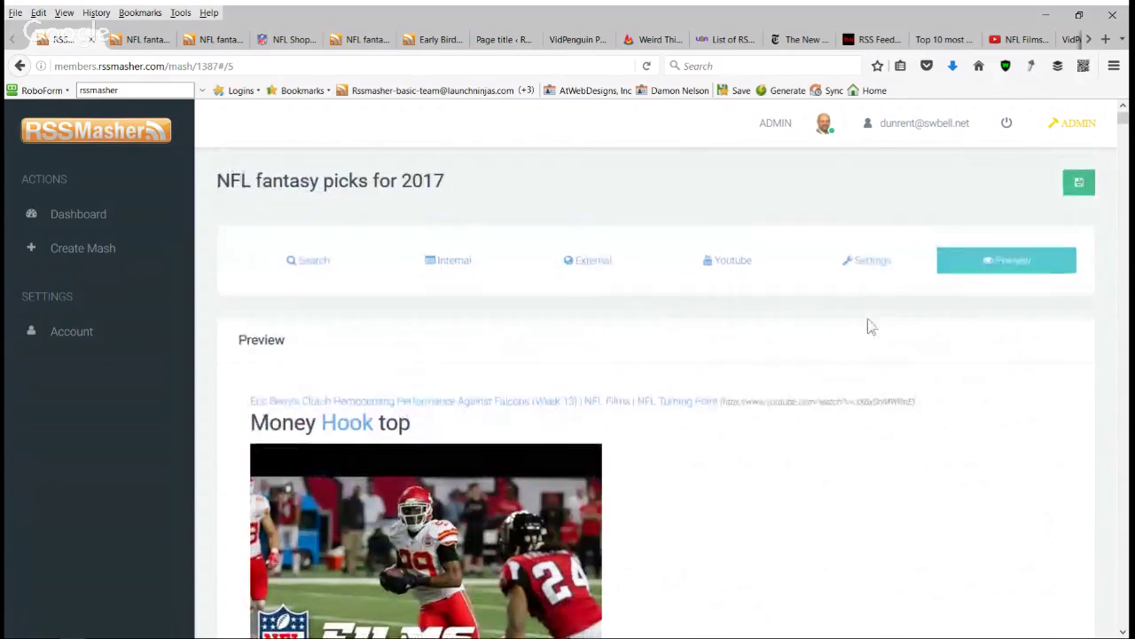
Step: Leave the mash without saving the hooks and look over the existing mashes on the dashboard
left_click(86, 221)
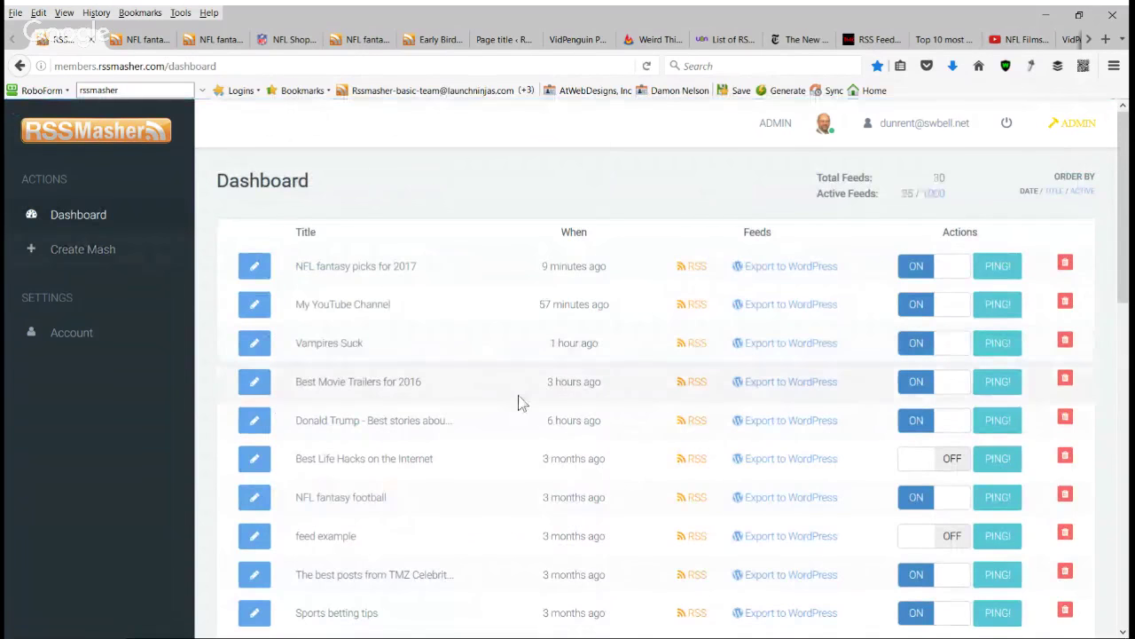
scroll(521, 403, "down", 5)
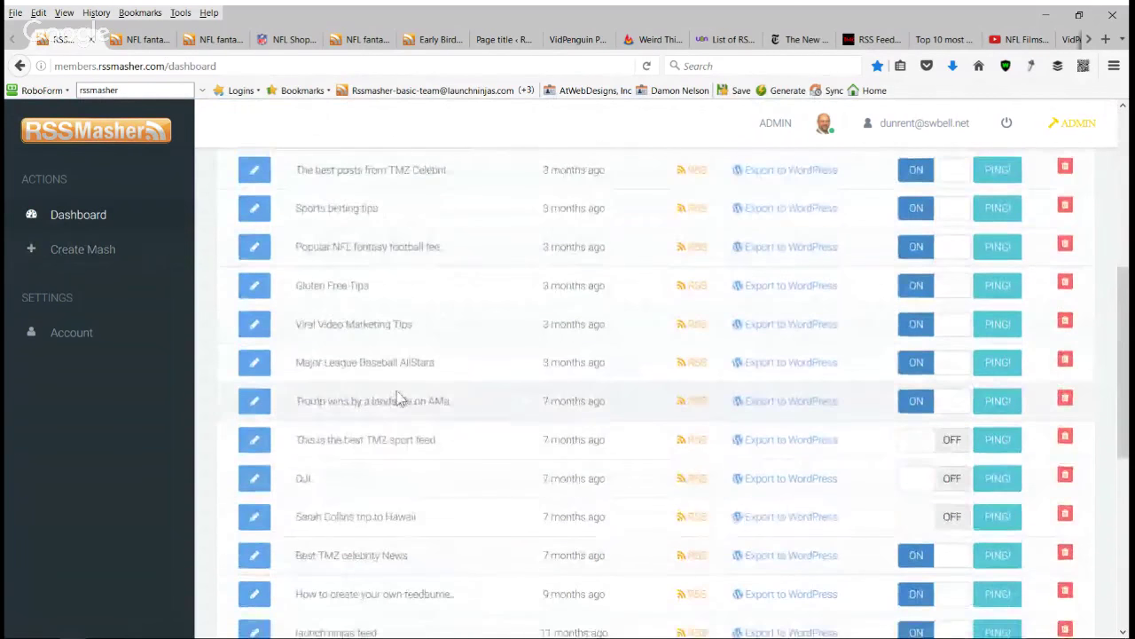
scroll(399, 400, "down", 3)
scroll(476, 398, "up", 3)
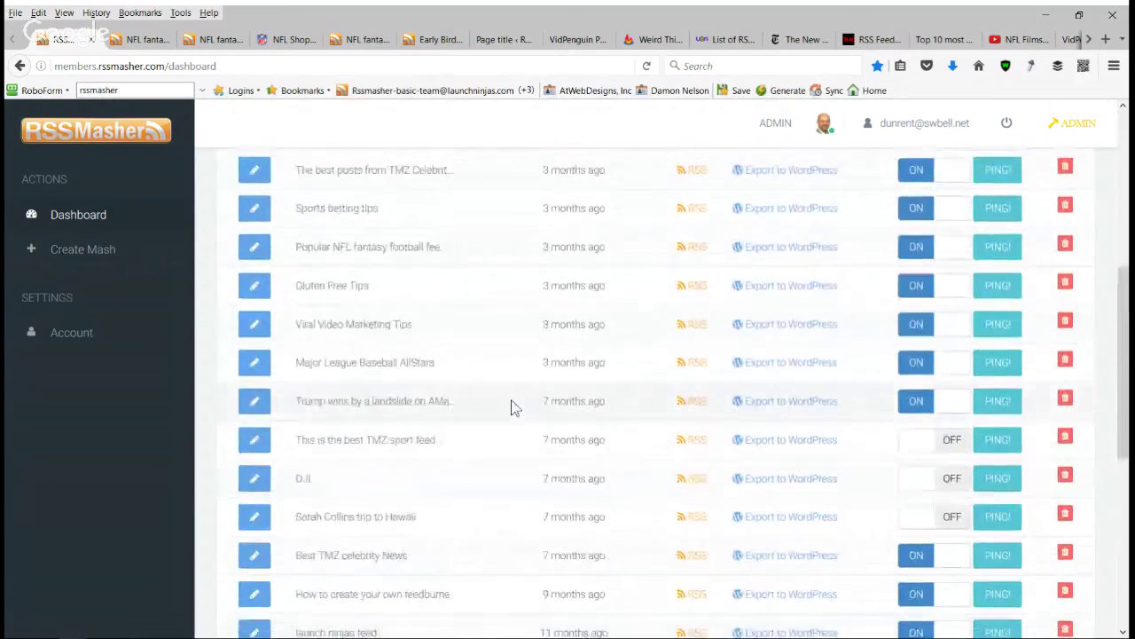
scroll(512, 406, "up", 5)
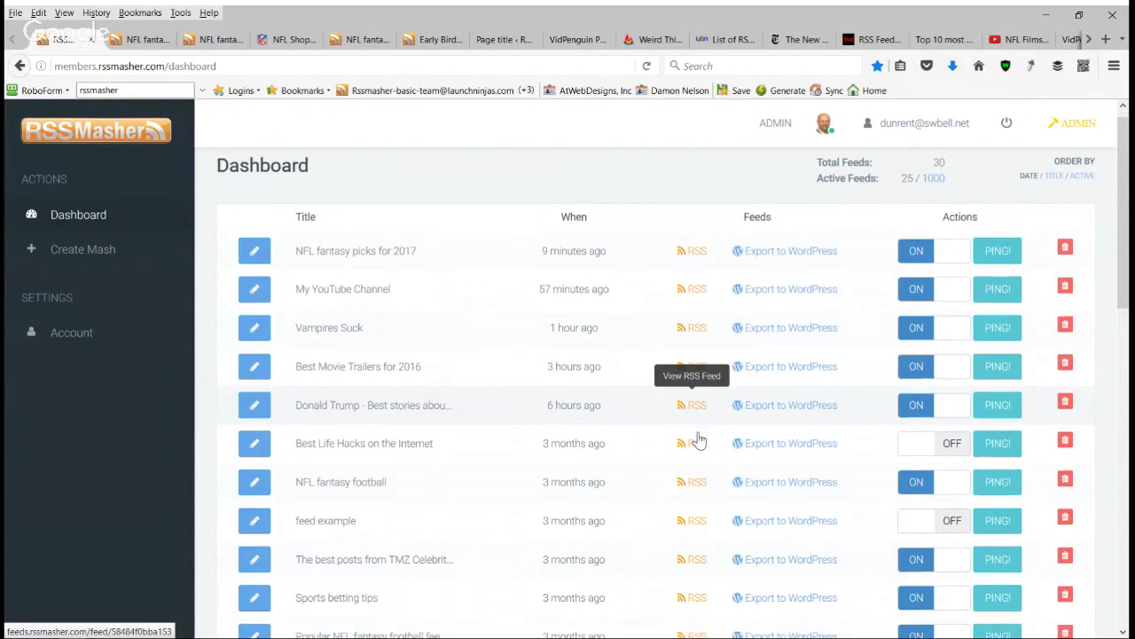
Step: View the RSS feeds of "Best Life Hacks on the Internet" and "The best posts from TMZ Celebrity News" to find published hooks
scroll(699, 436, "down", 2)
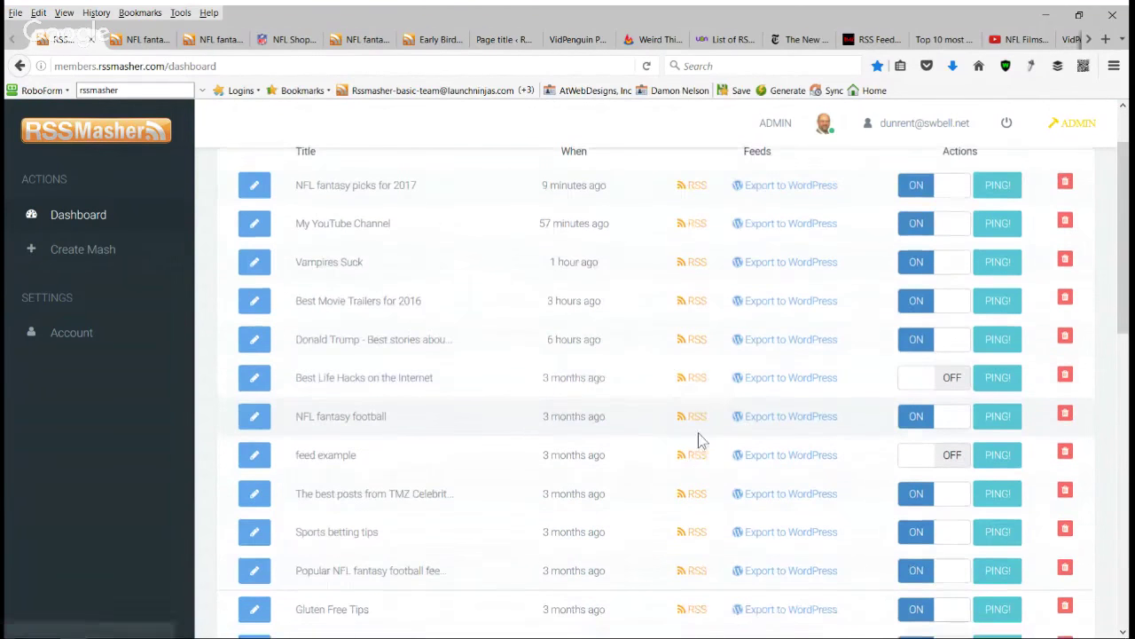
left_click(685, 383)
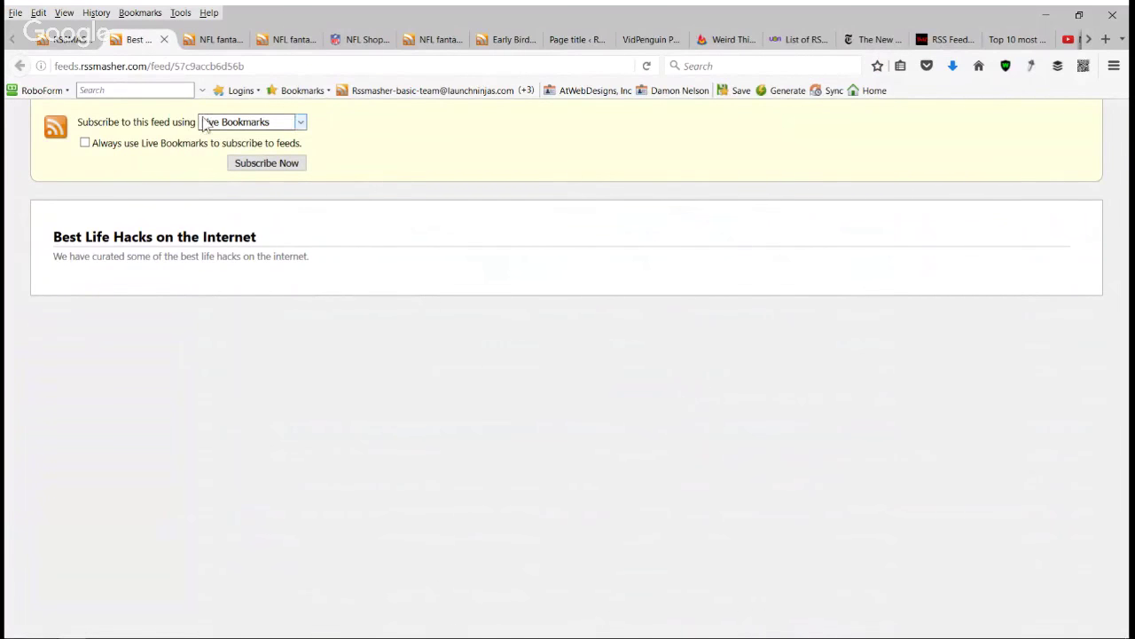
left_click(71, 40)
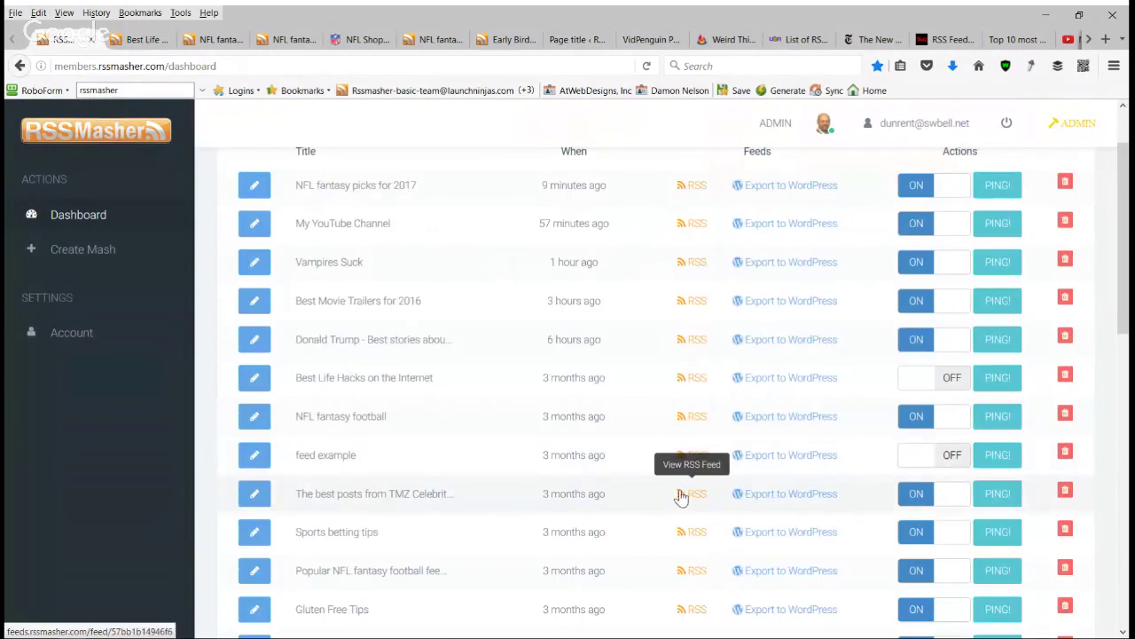
scroll(682, 495, "down", 2)
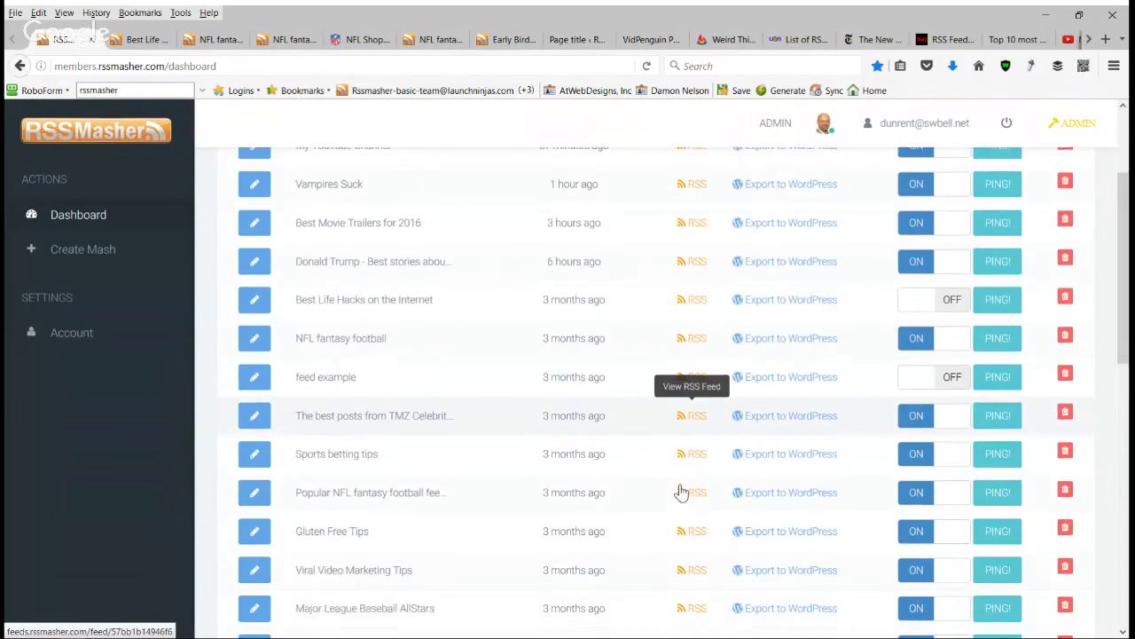
left_click(689, 415)
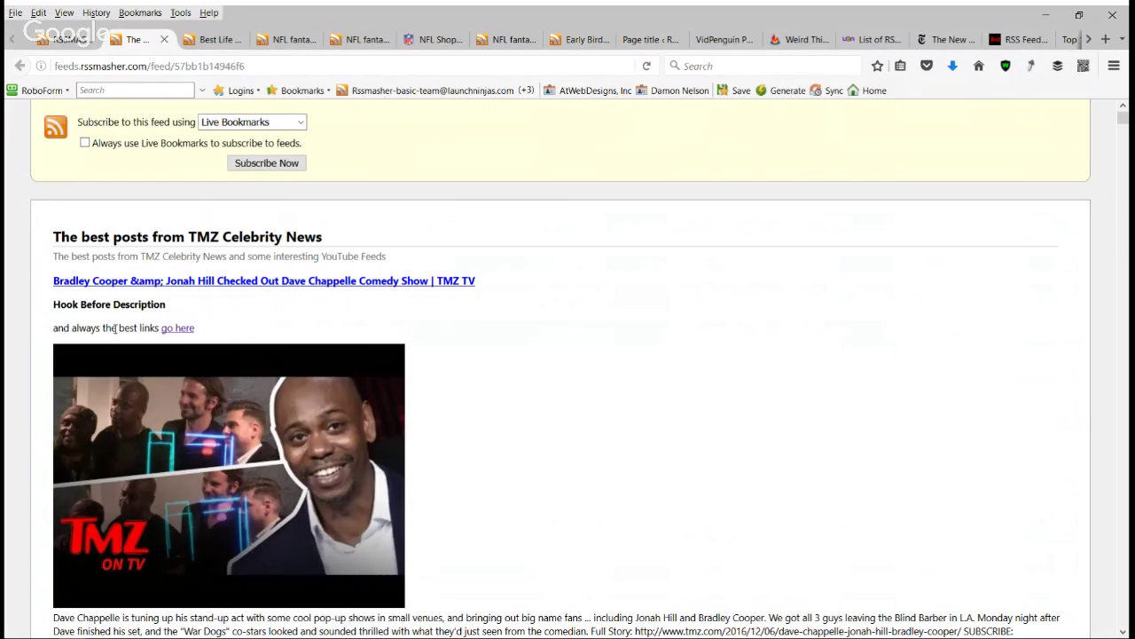
Step: Try the "go here" hook link in the first TMZ post, close its page, and examine the hooks around the following posts
left_click(178, 328)
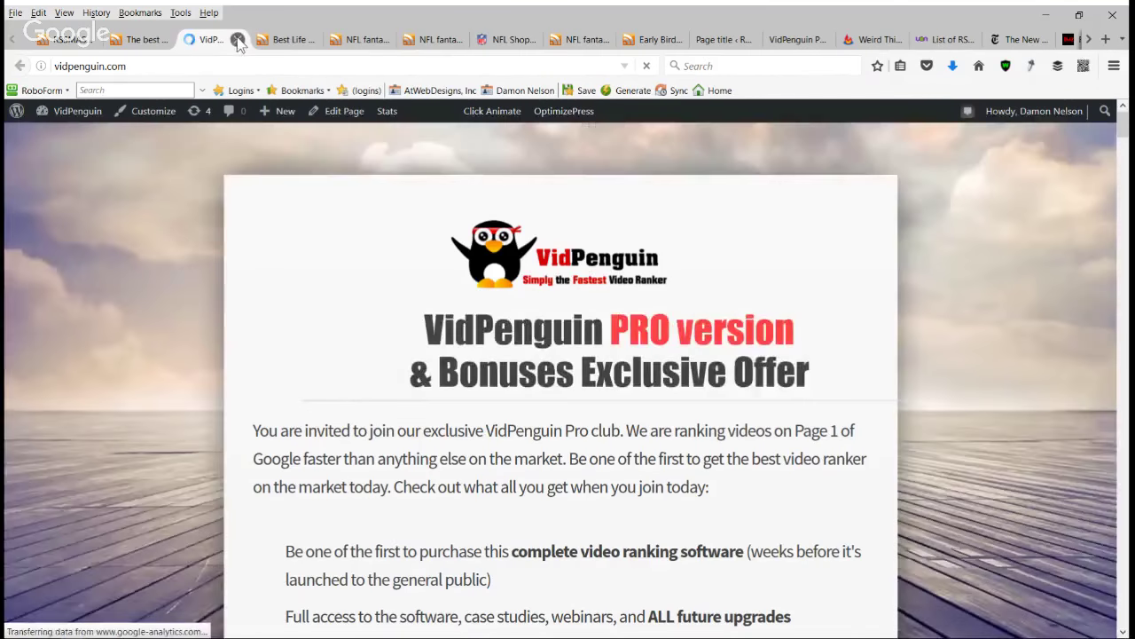
left_click(237, 39)
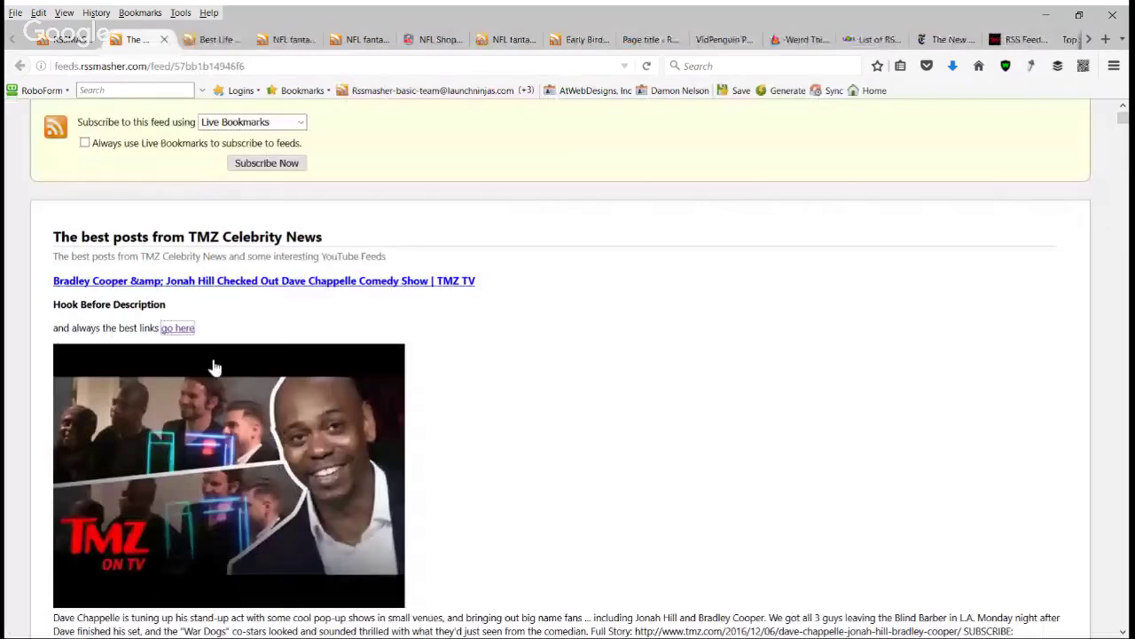
scroll(395, 373, "down", 3)
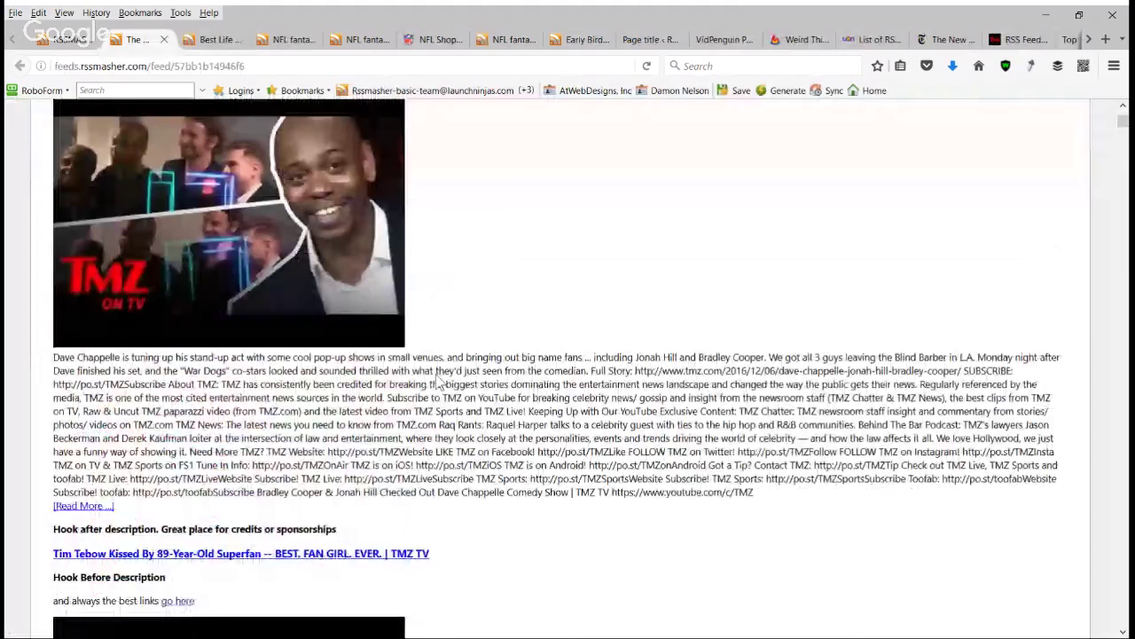
scroll(437, 380, "down", 2)
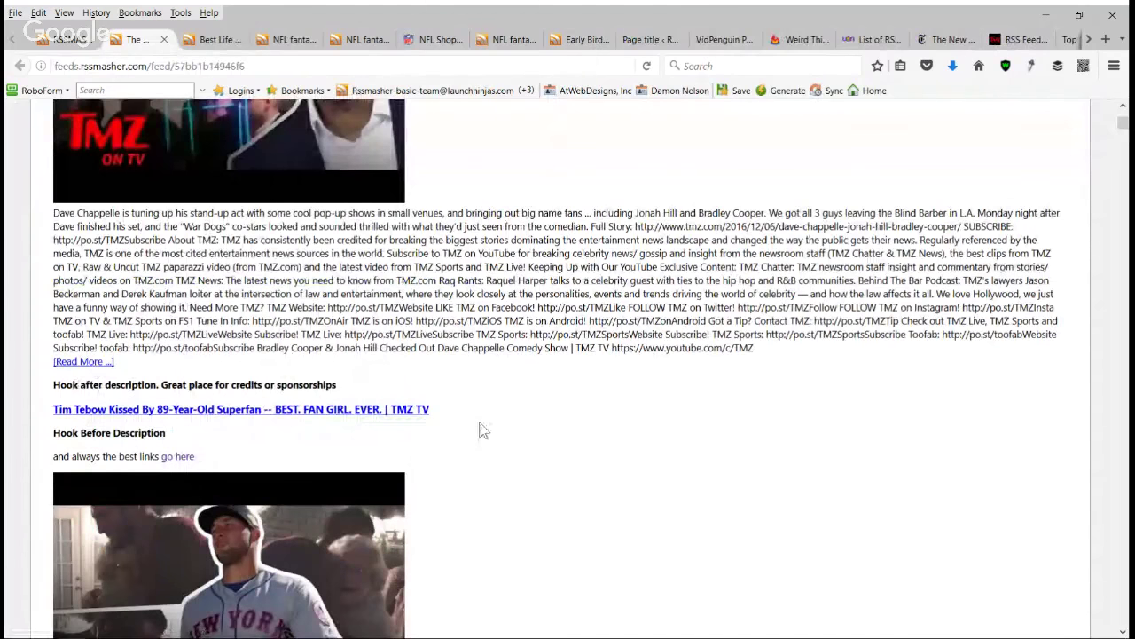
scroll(483, 430, "down", 1)
scroll(486, 430, "down", 4)
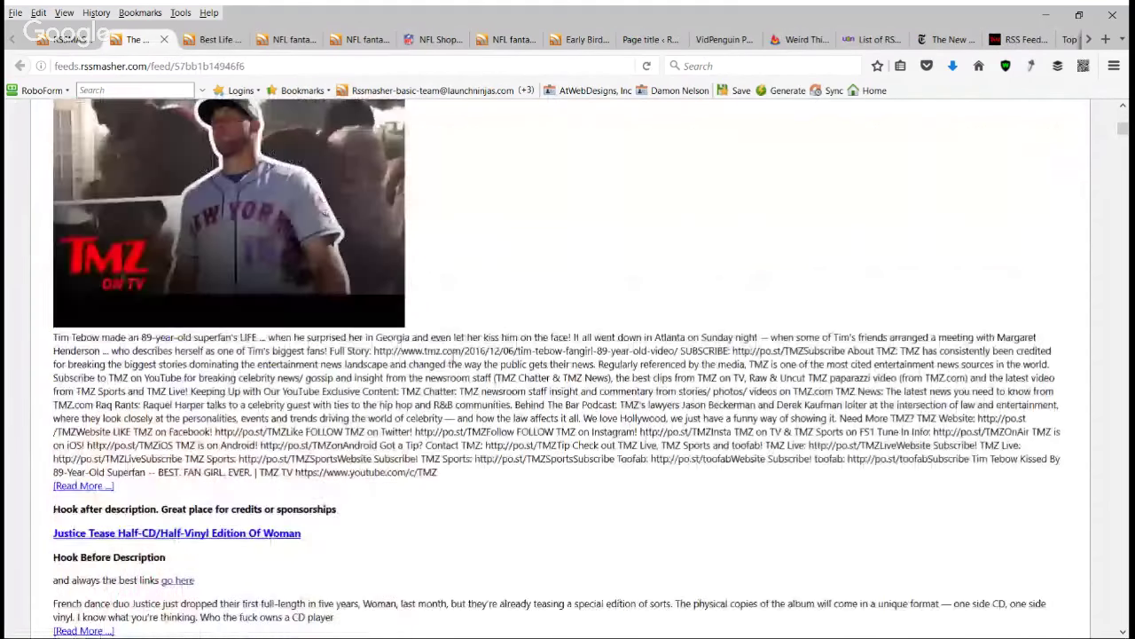
scroll(456, 353, "down", 2)
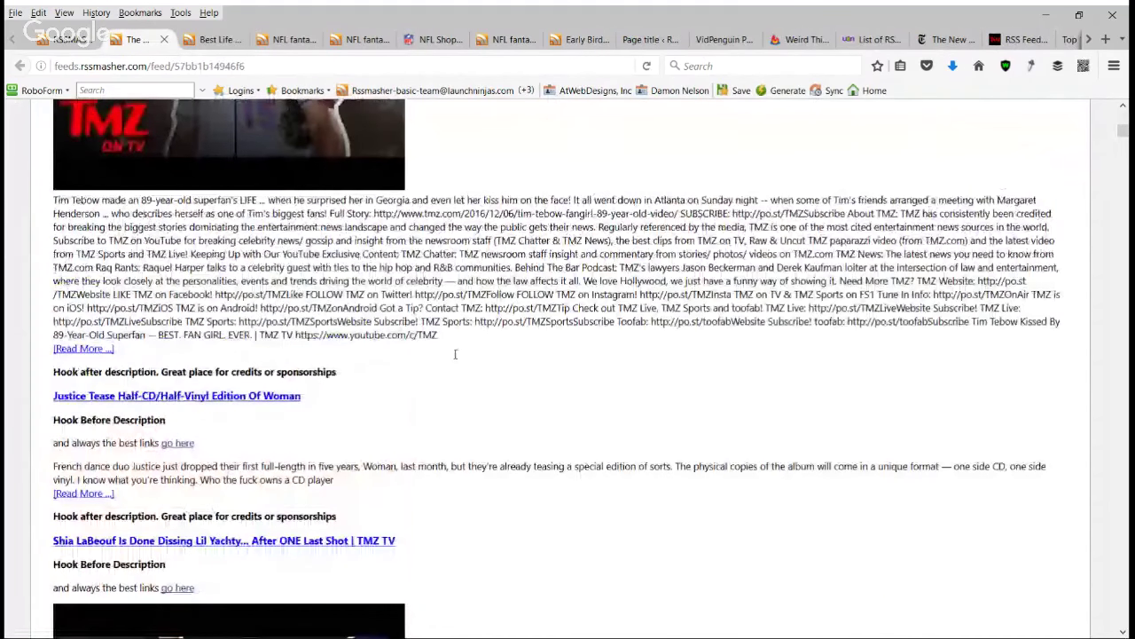
scroll(455, 359, "down", 4)
scroll(454, 363, "up", 4)
scroll(455, 363, "up", 10)
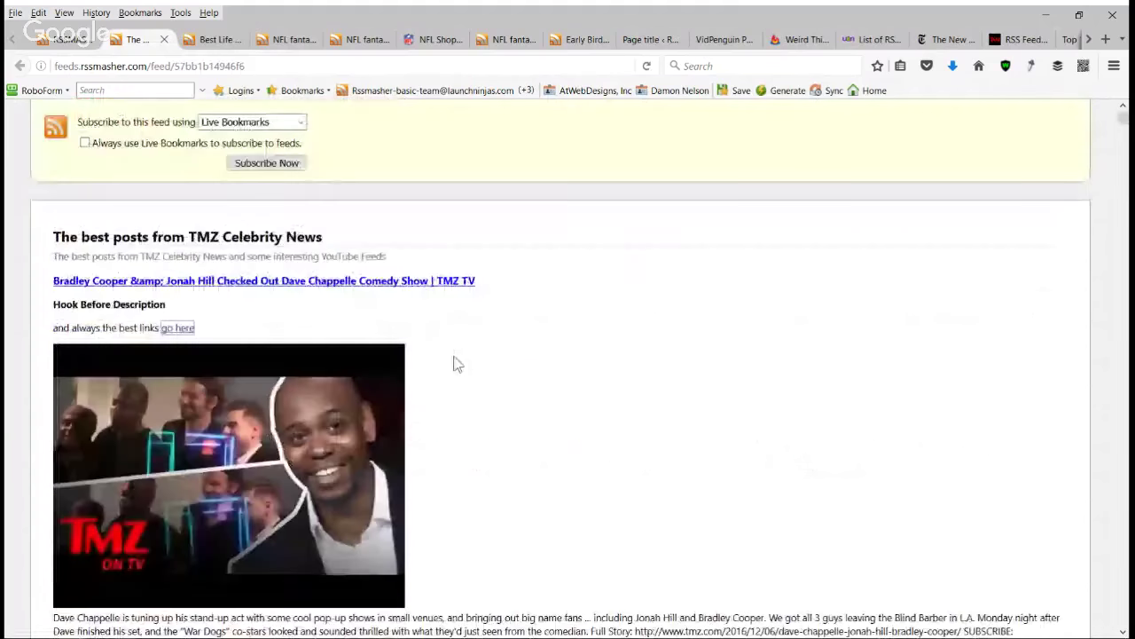
Step: Return to the RSSMasher dashboard and look over the list of existing mashes and their controls
left_click(25, 39)
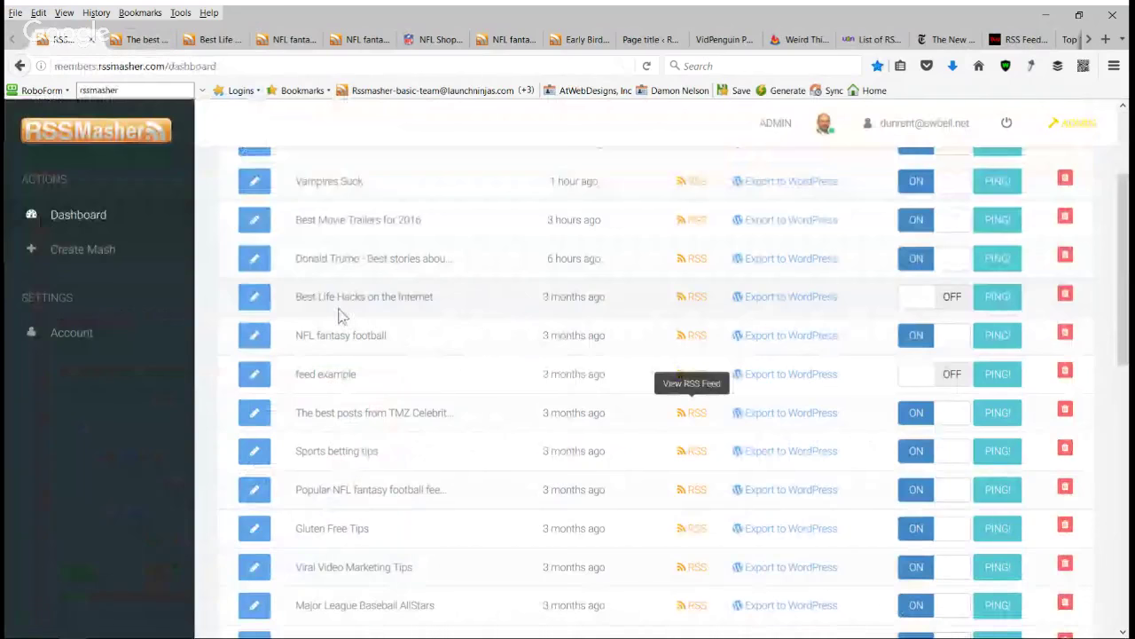
scroll(404, 293, "up", 3)
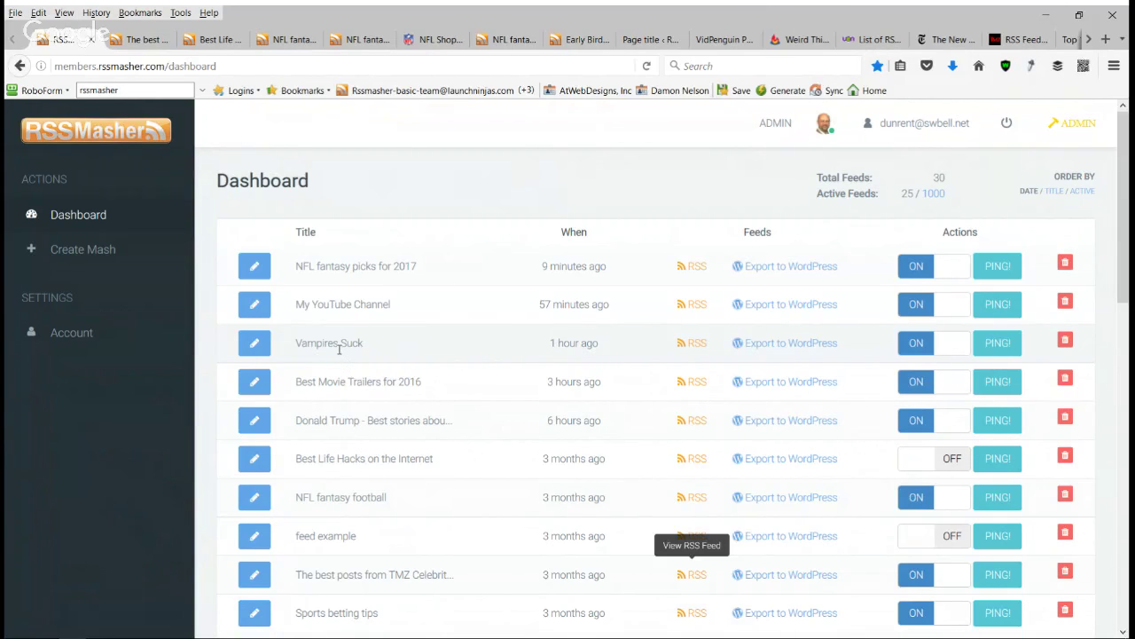
scroll(343, 363, "down", 3)
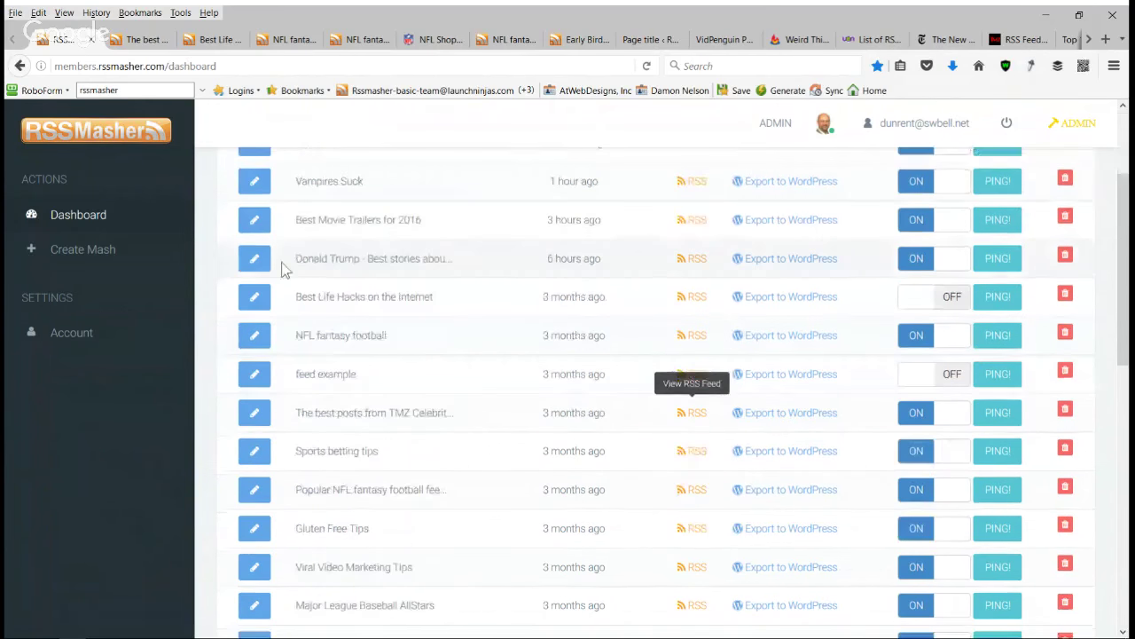
scroll(395, 404, "down", 2)
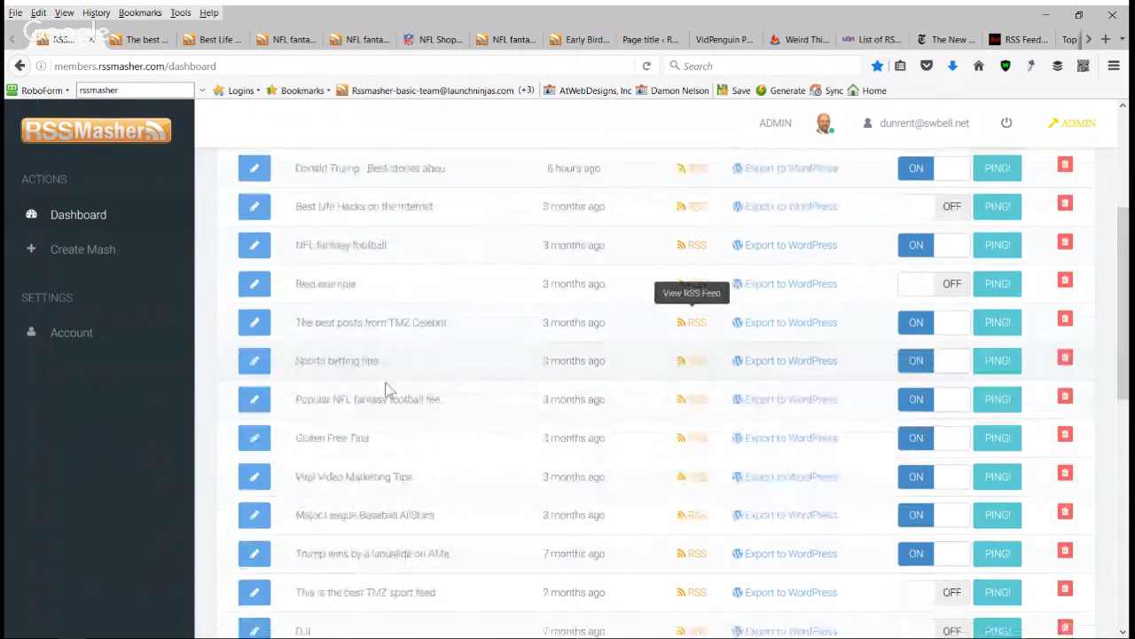
scroll(381, 390, "down", 3)
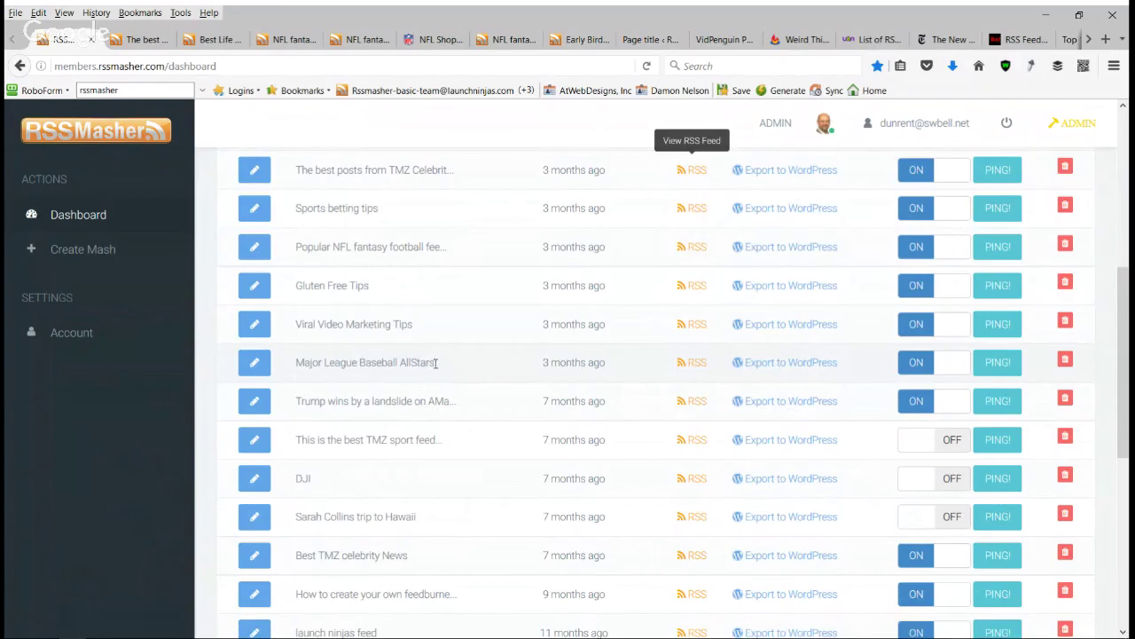
scroll(434, 383, "up", 3)
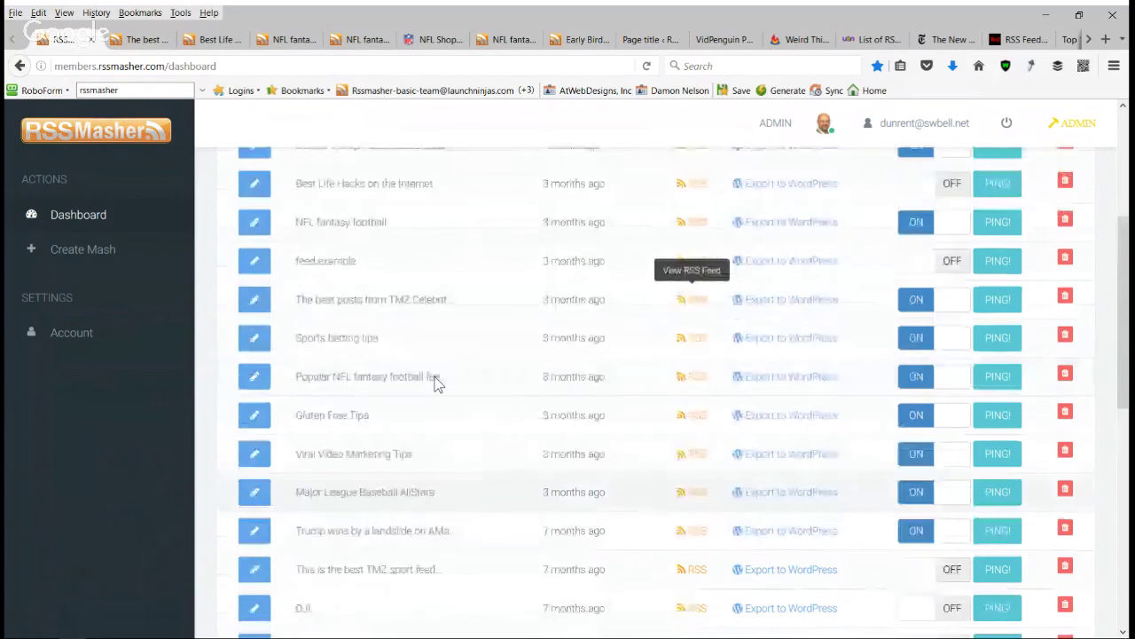
scroll(435, 383, "up", 2)
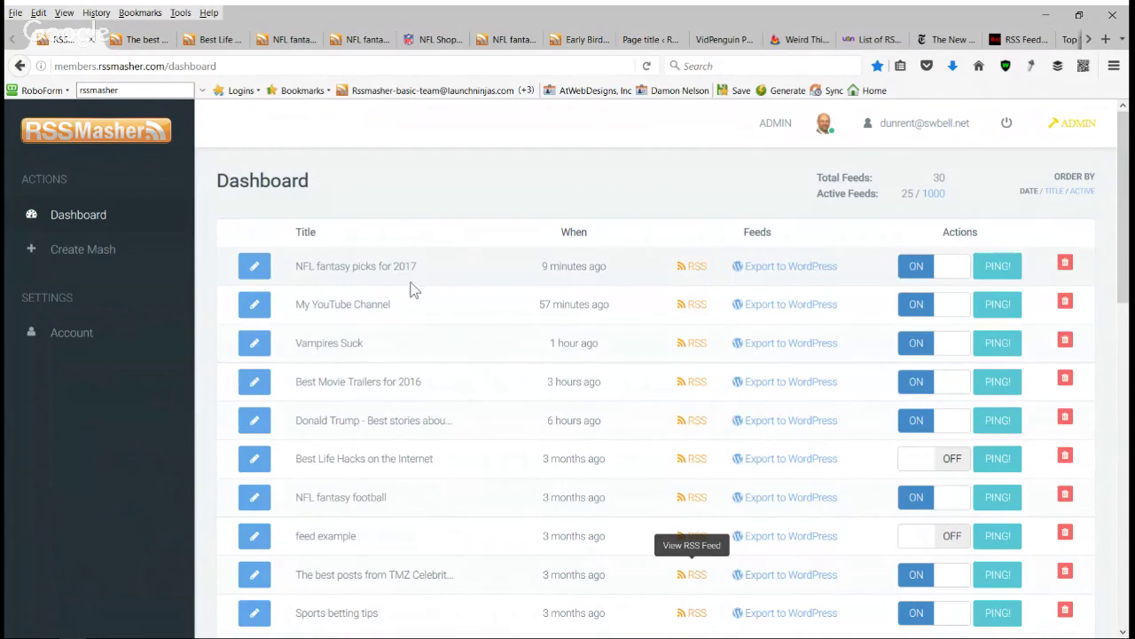
left_click(80, 216)
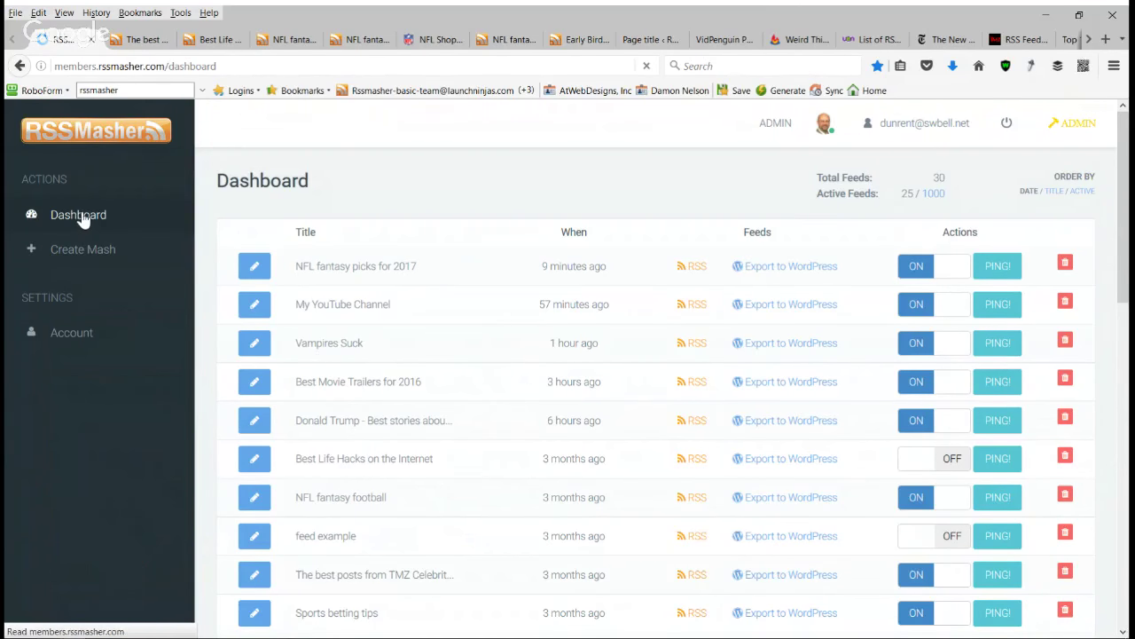
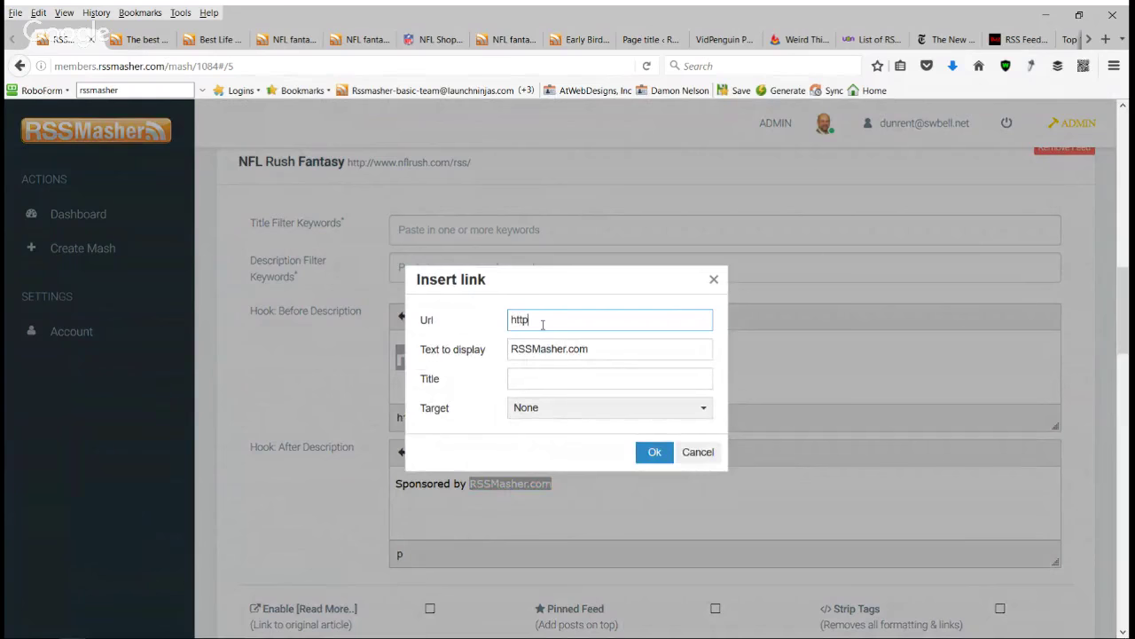
type("RSSMasher.com")
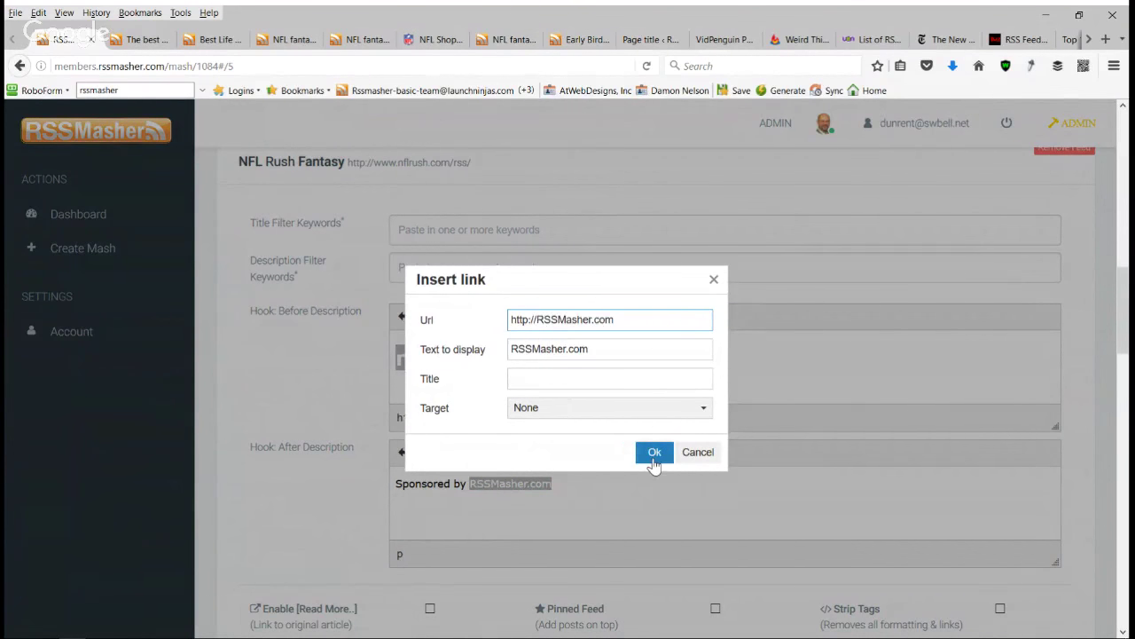
left_click(654, 454)
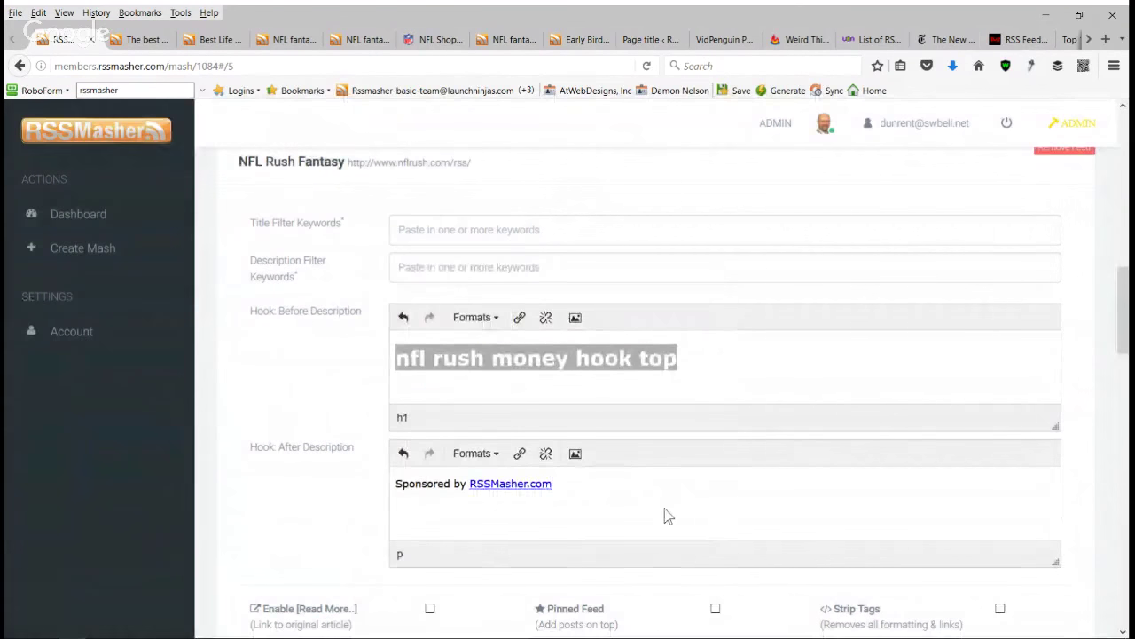
scroll(664, 508, "up", 1)
scroll(431, 470, "down", 3)
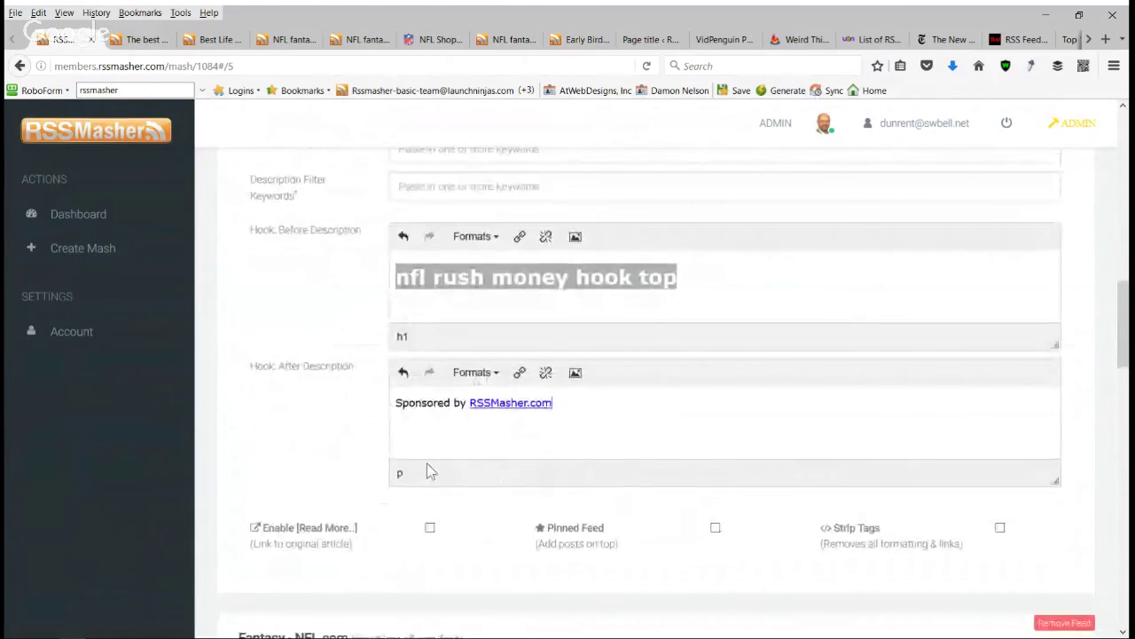
left_click(397, 402)
key("Return")
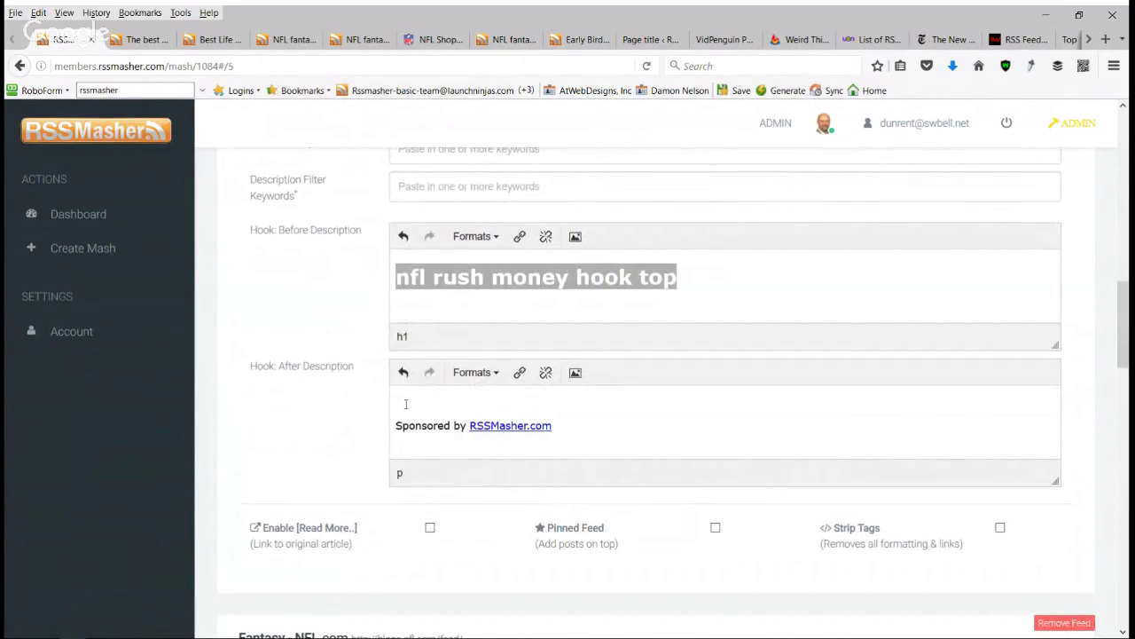
scroll(547, 399, "down", 1)
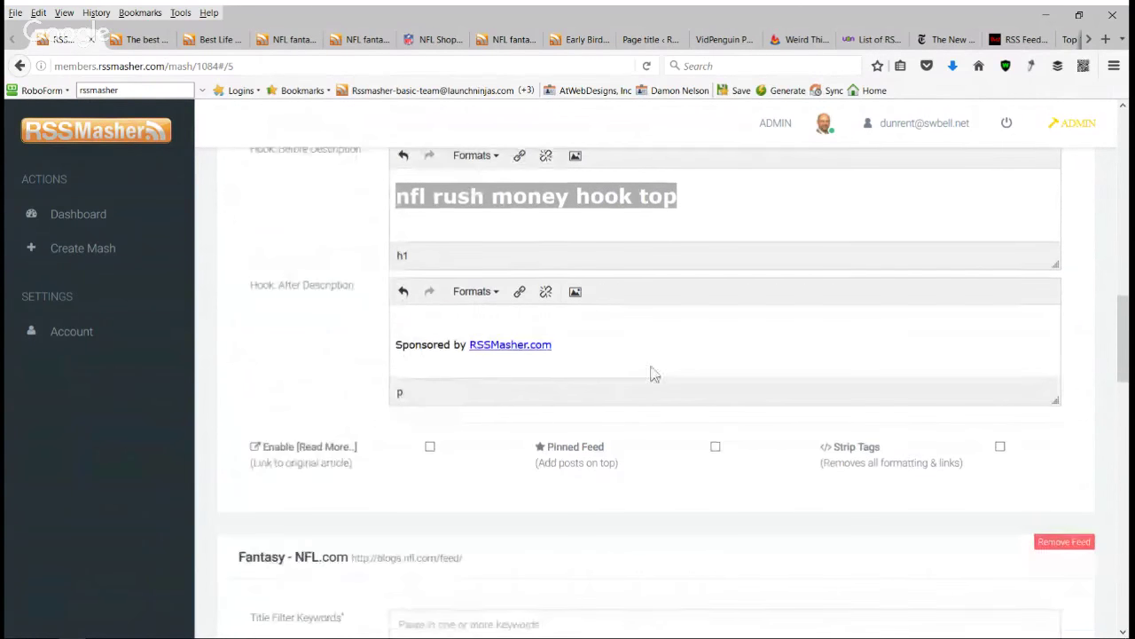
Step: Enable the [Read More..] link to the original article for the NFL Rush Fantasy feed
scroll(640, 340, "up", 2)
scroll(649, 373, "down", 3)
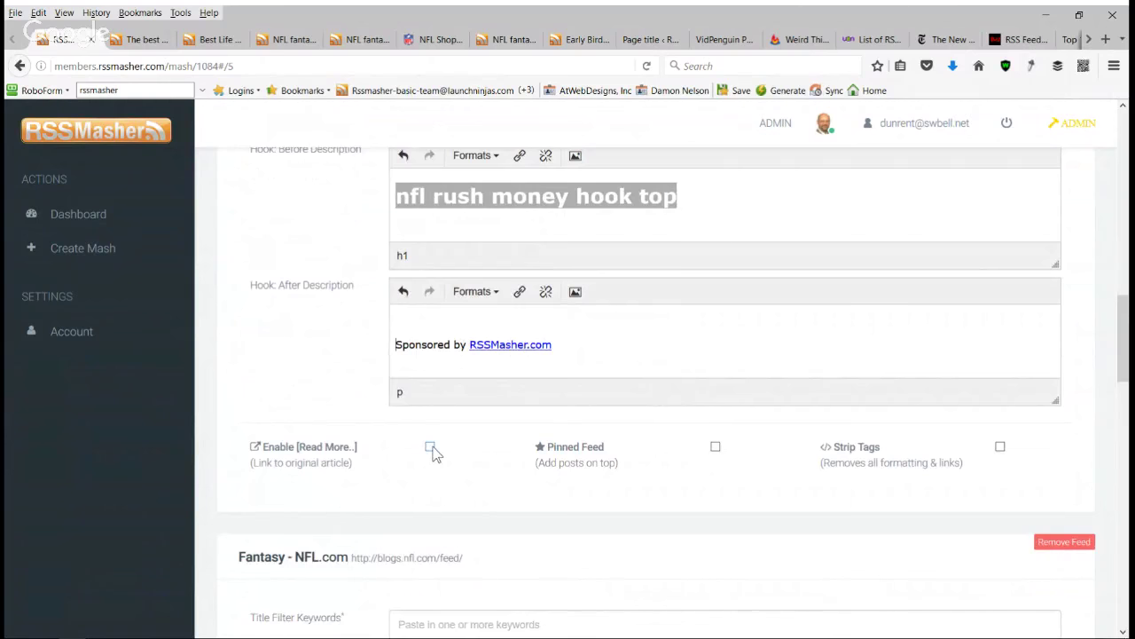
scroll(291, 353, "up", 1)
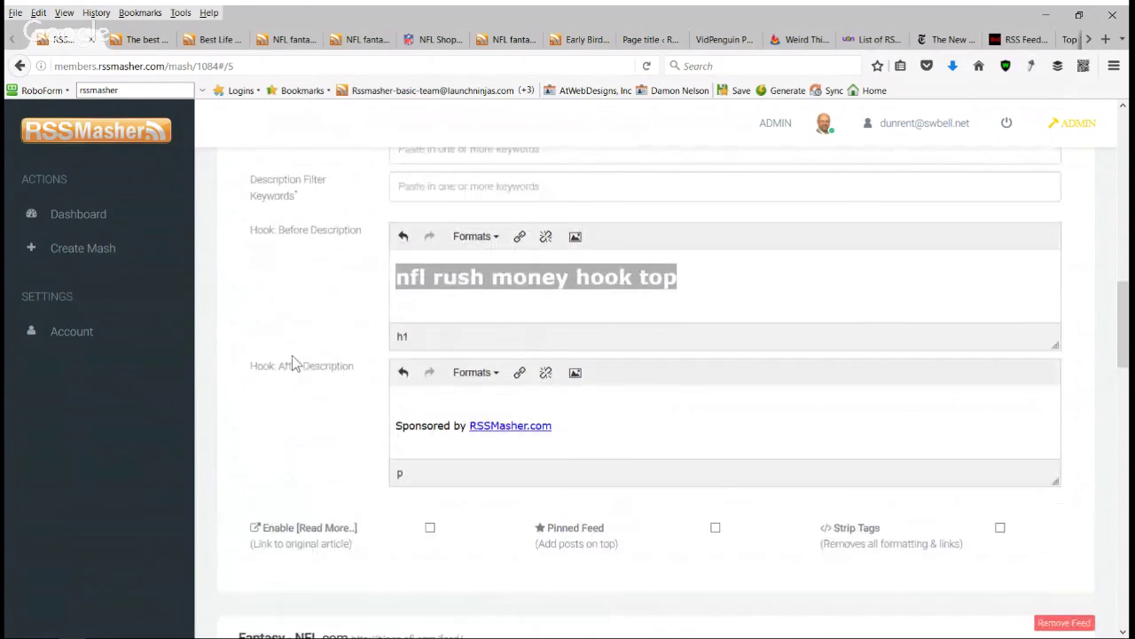
scroll(299, 367, "down", 2)
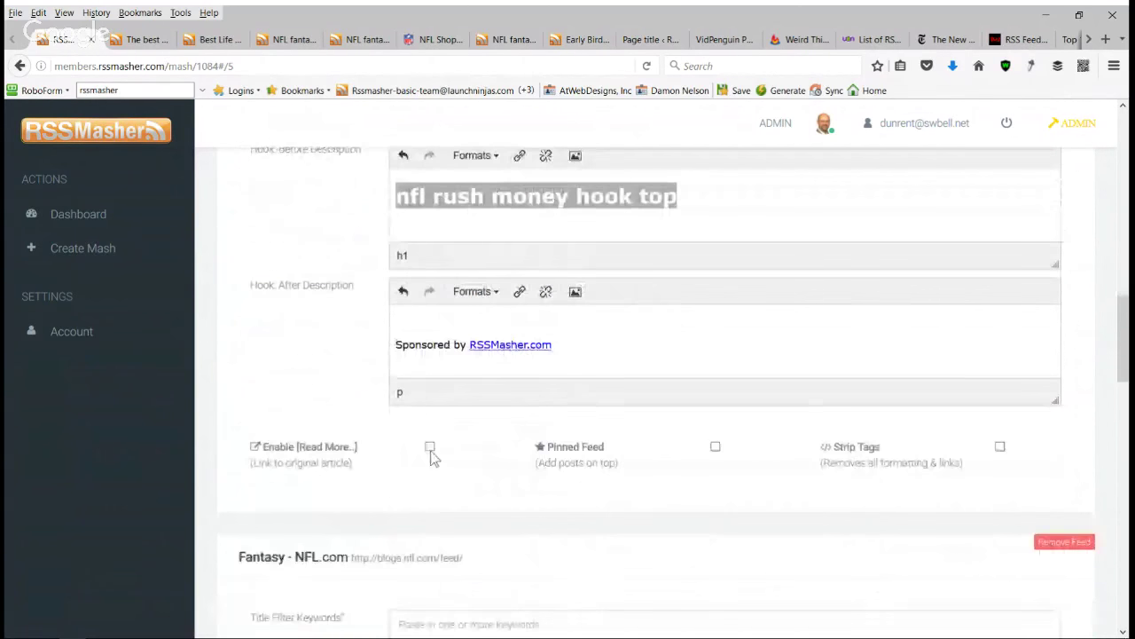
left_click(430, 448)
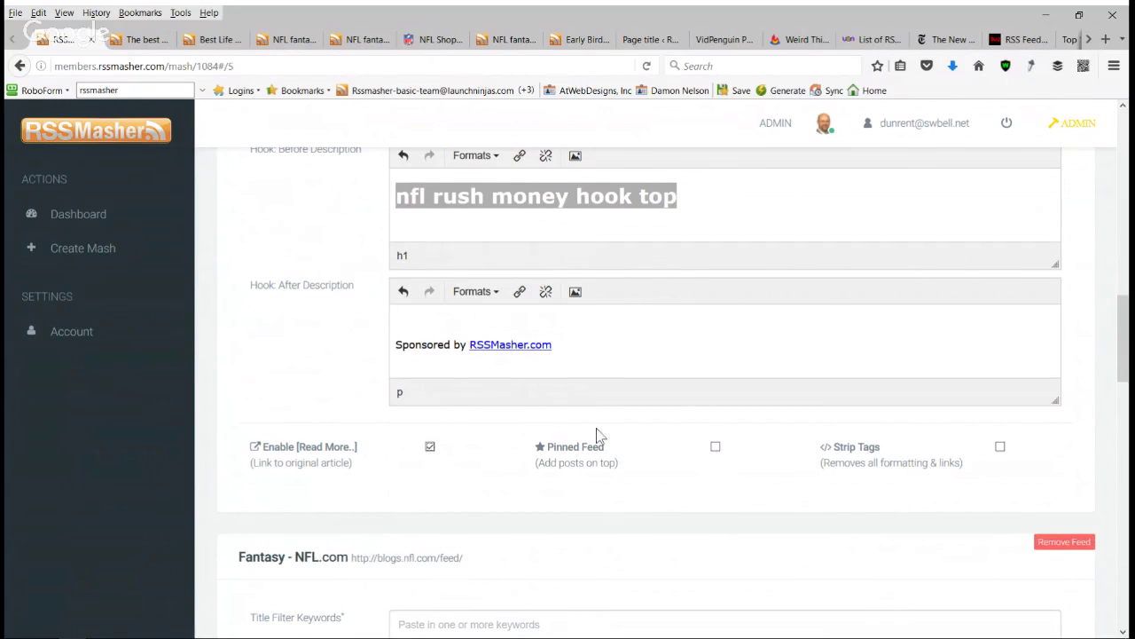
Step: Turn on Strip Tags for the NFL Rush Fantasy feed to remove all formatting and links
scroll(495, 400, "up", 2)
scroll(495, 400, "up", 4)
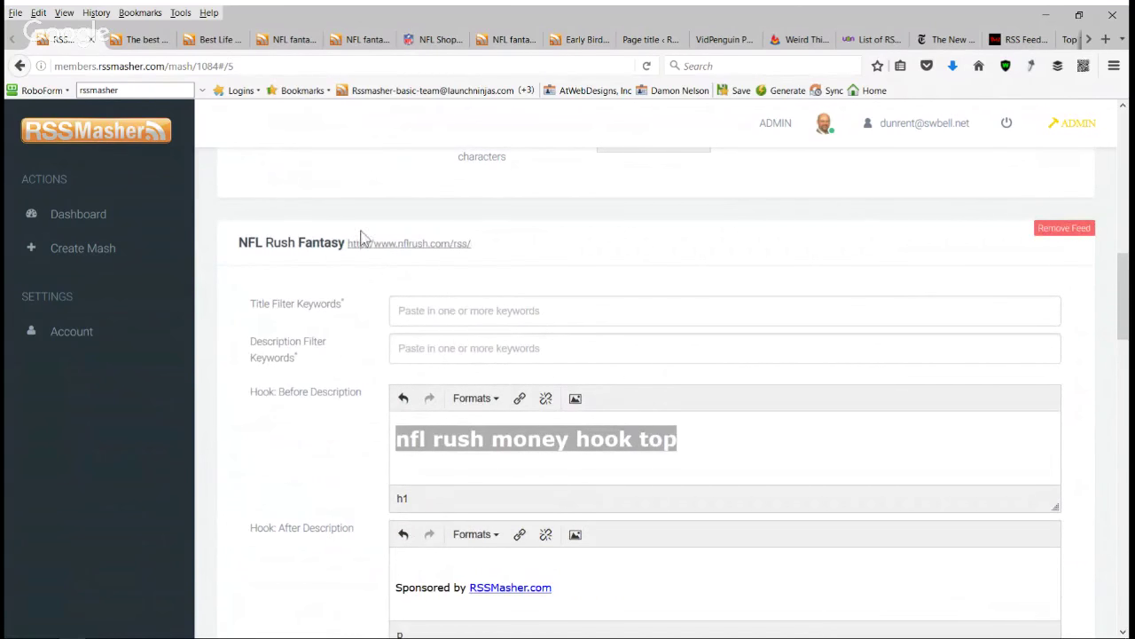
scroll(353, 413, "down", 5)
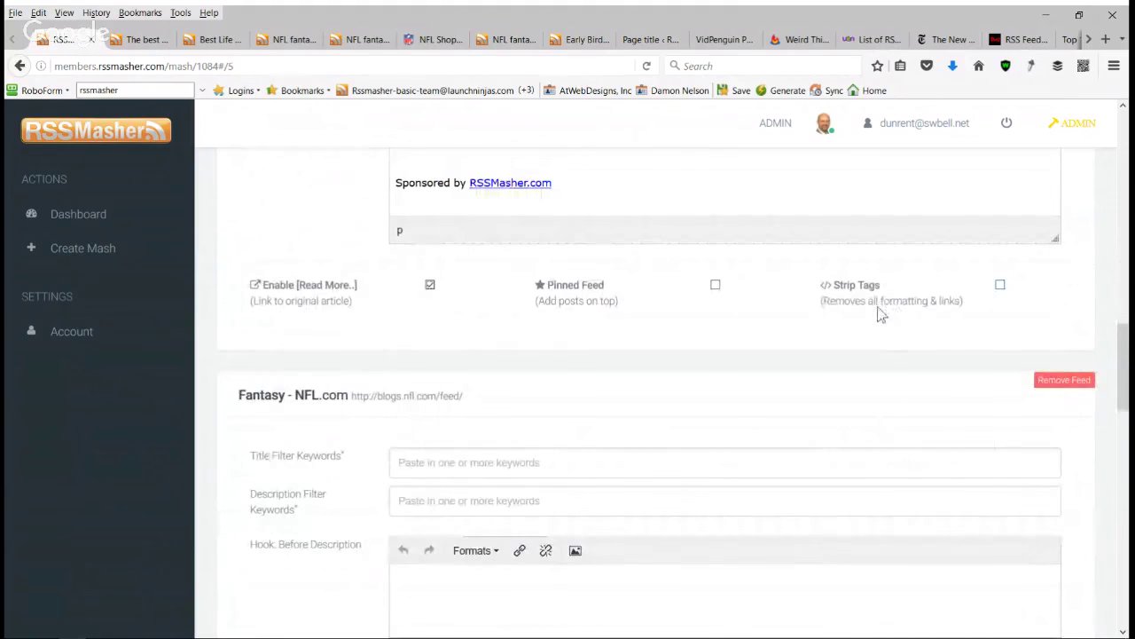
left_click(1001, 285)
Step: Check the hook settings of the neighbouring feed and save the NFL fantasy football mash
scroll(602, 345, "down", 6)
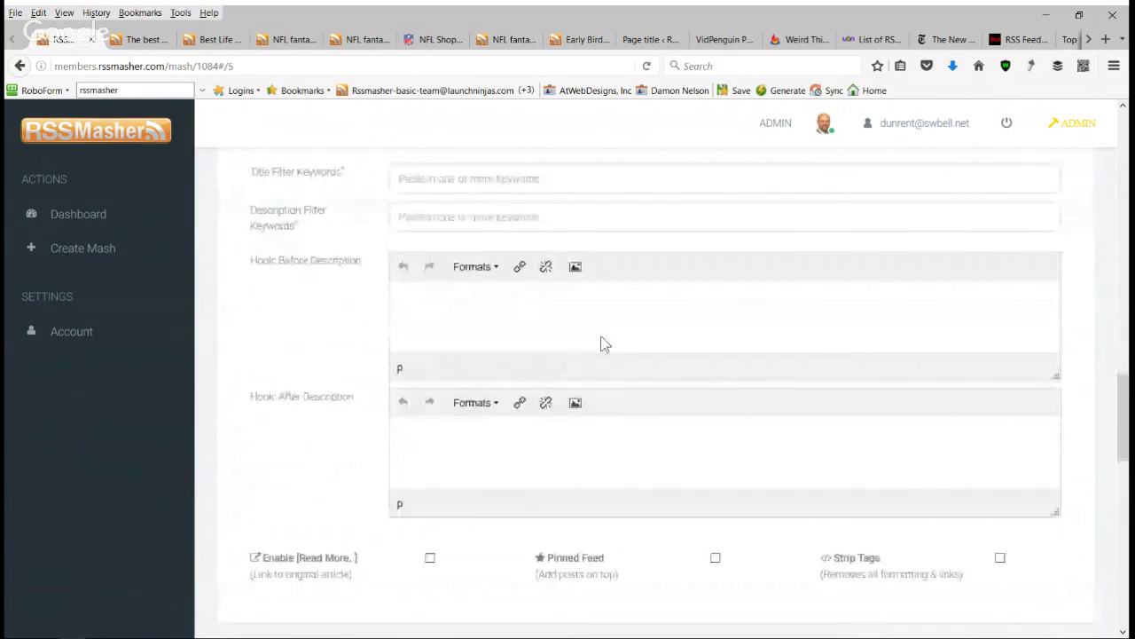
scroll(603, 337, "up", 6)
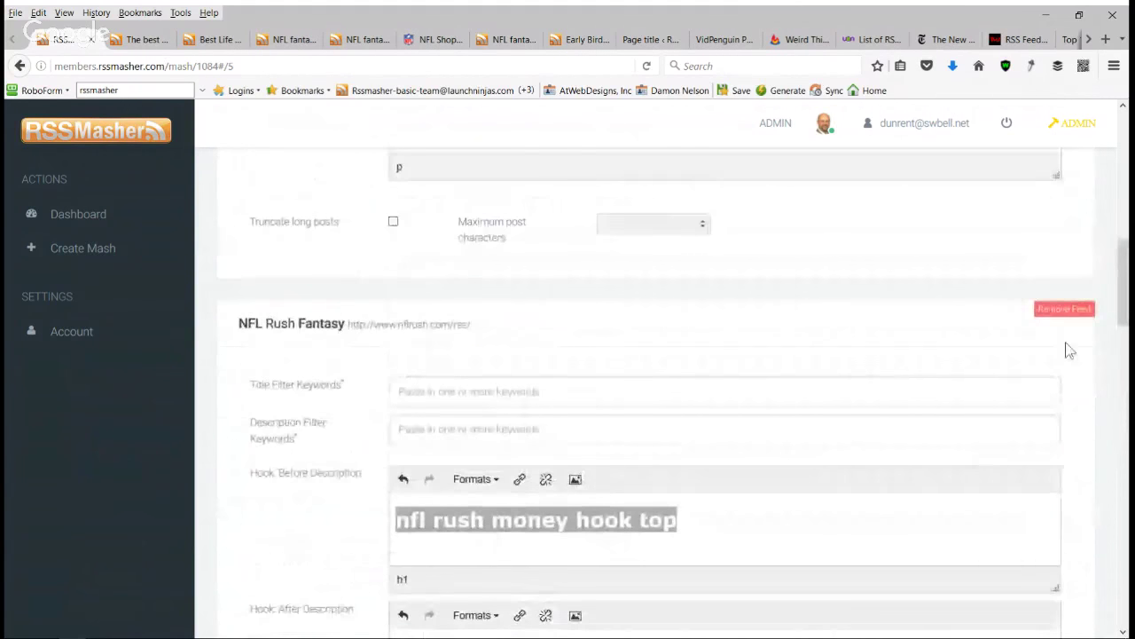
scroll(896, 348, "up", 2)
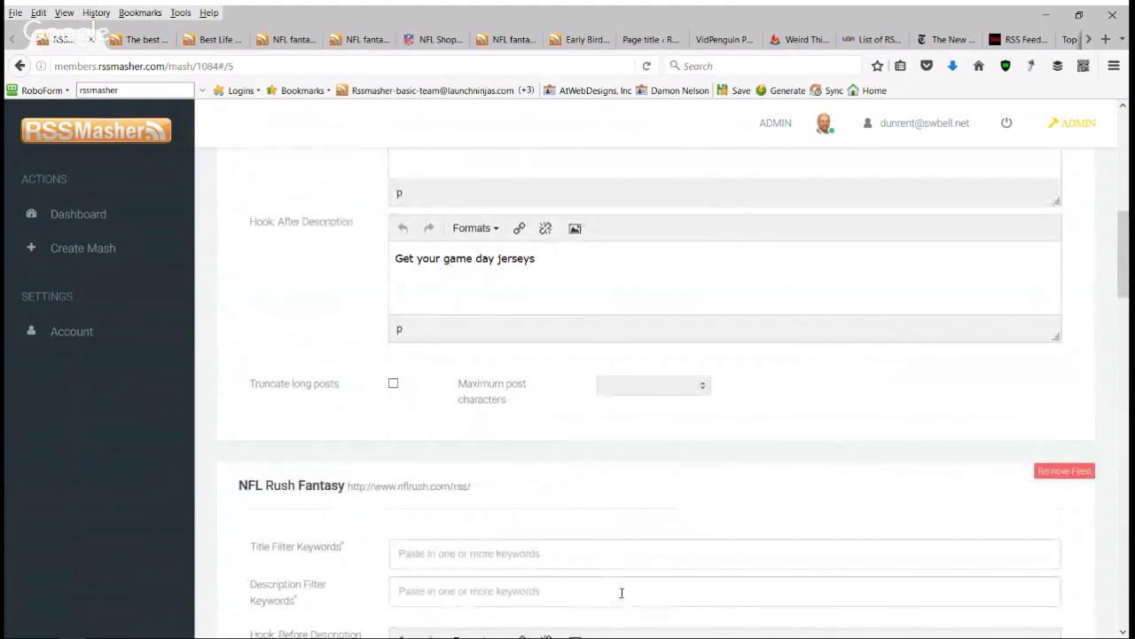
scroll(811, 391, "up", 4)
scroll(802, 372, "up", 3)
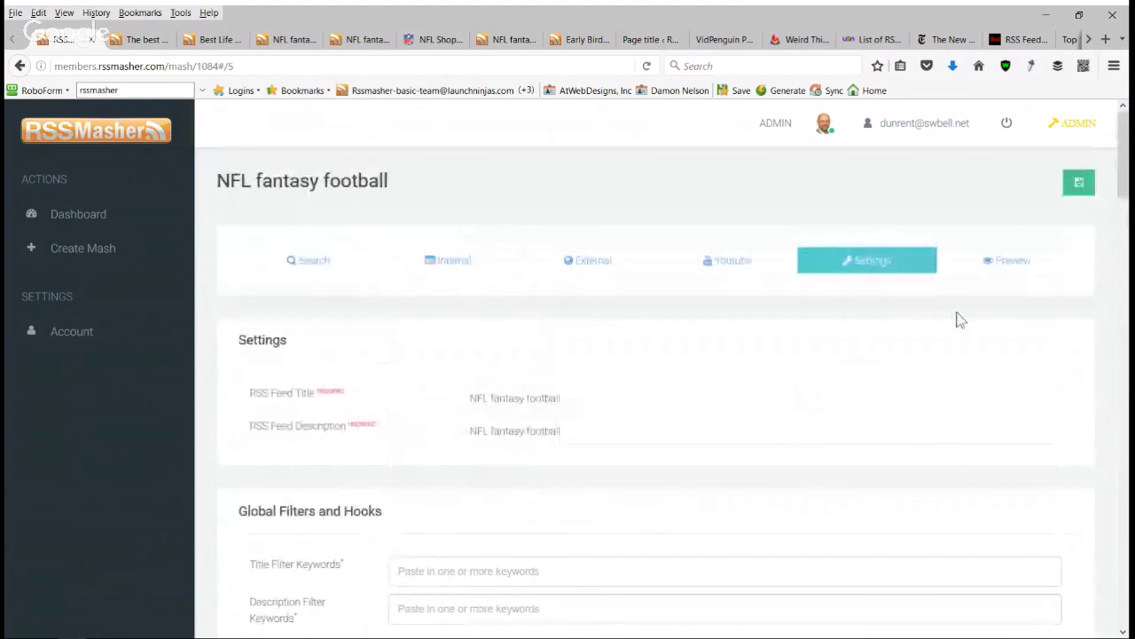
left_click(1079, 181)
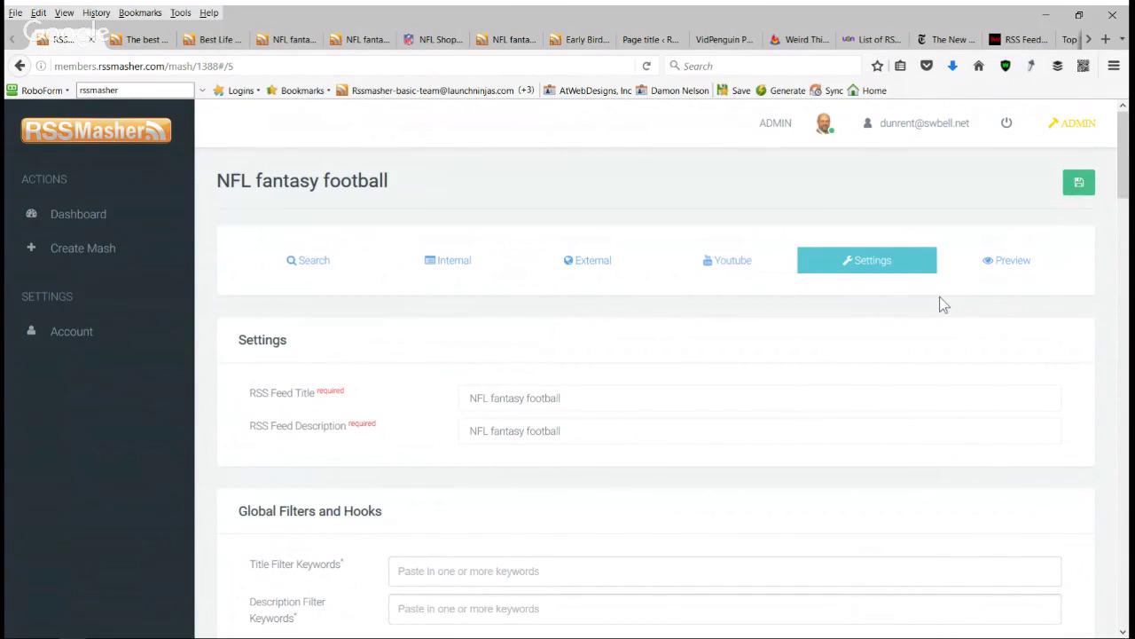
Step: Preview the NFL fantasy football mash and find NFL Rush posts to examine their feed-specific and global hooks
left_click(1017, 265)
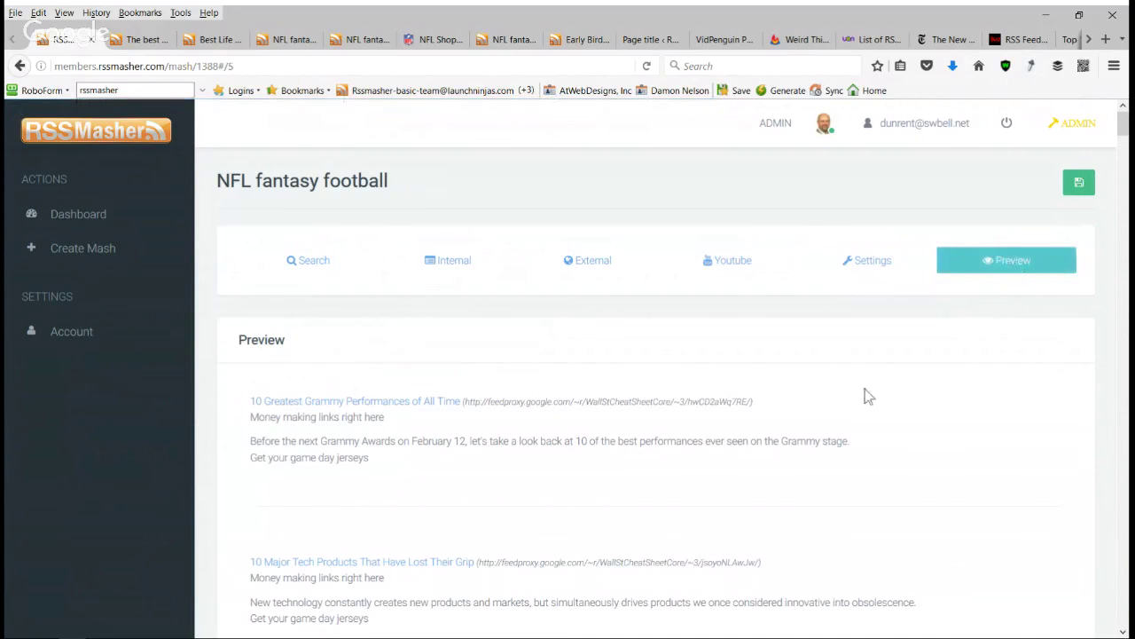
scroll(865, 395, "down", 3)
scroll(866, 394, "down", 5)
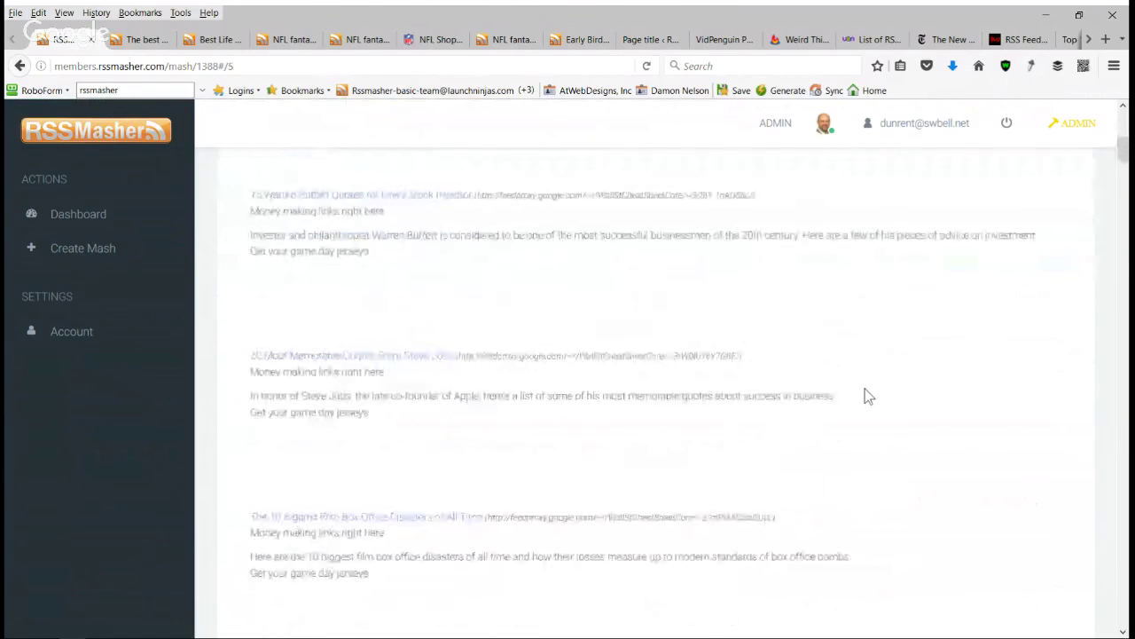
scroll(867, 394, "down", 3)
scroll(865, 394, "down", 5)
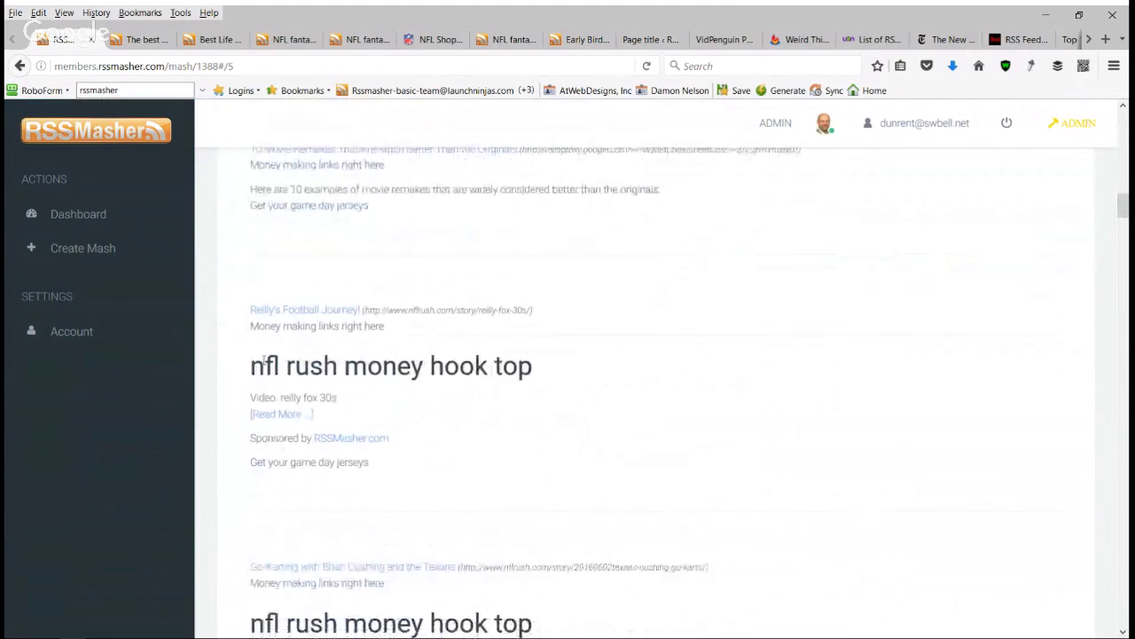
Step: Look through the posts in the NFL fantasy football preview for their feed-specific and global hooks, and return to the dashboard
scroll(499, 416, "down", 2)
scroll(498, 401, "down", 10)
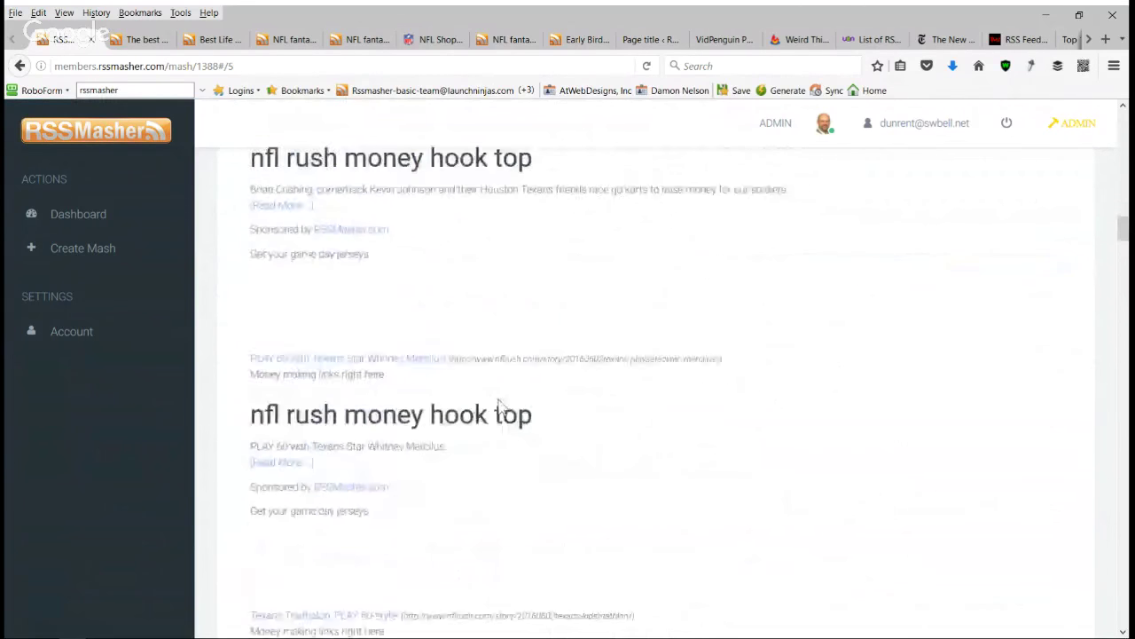
scroll(524, 404, "down", 8)
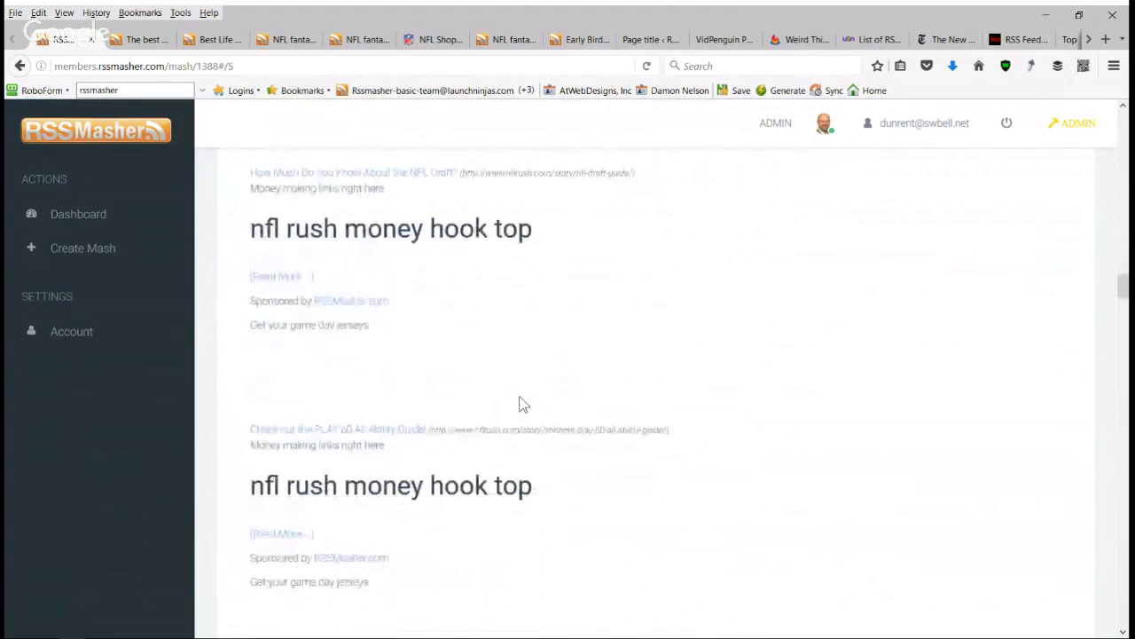
scroll(524, 403, "down", 8)
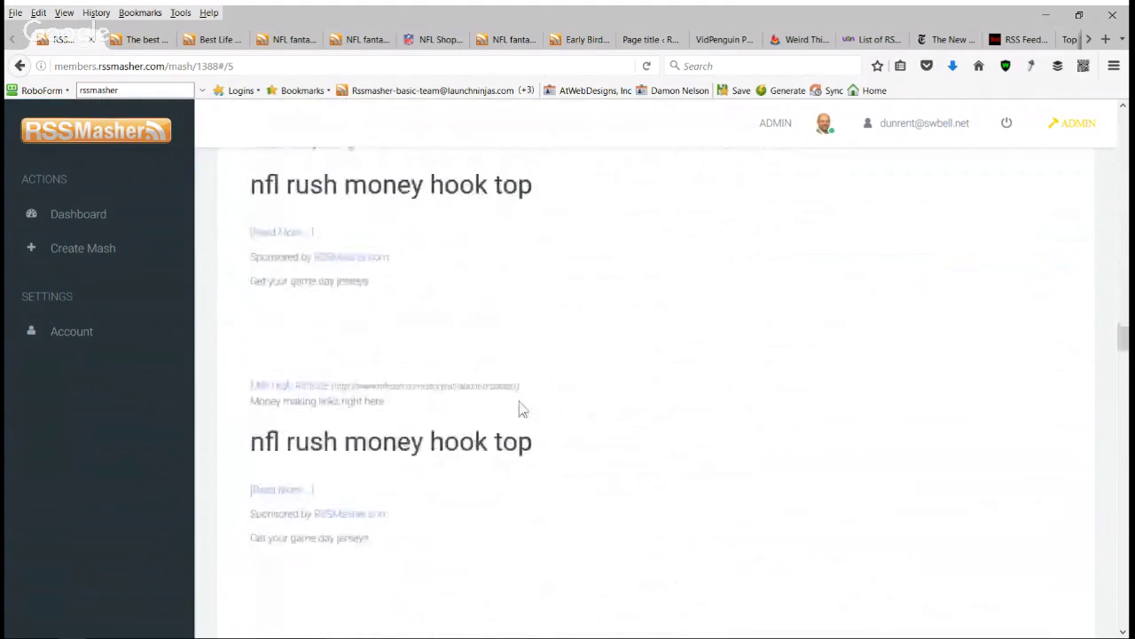
scroll(520, 428, "down", 8)
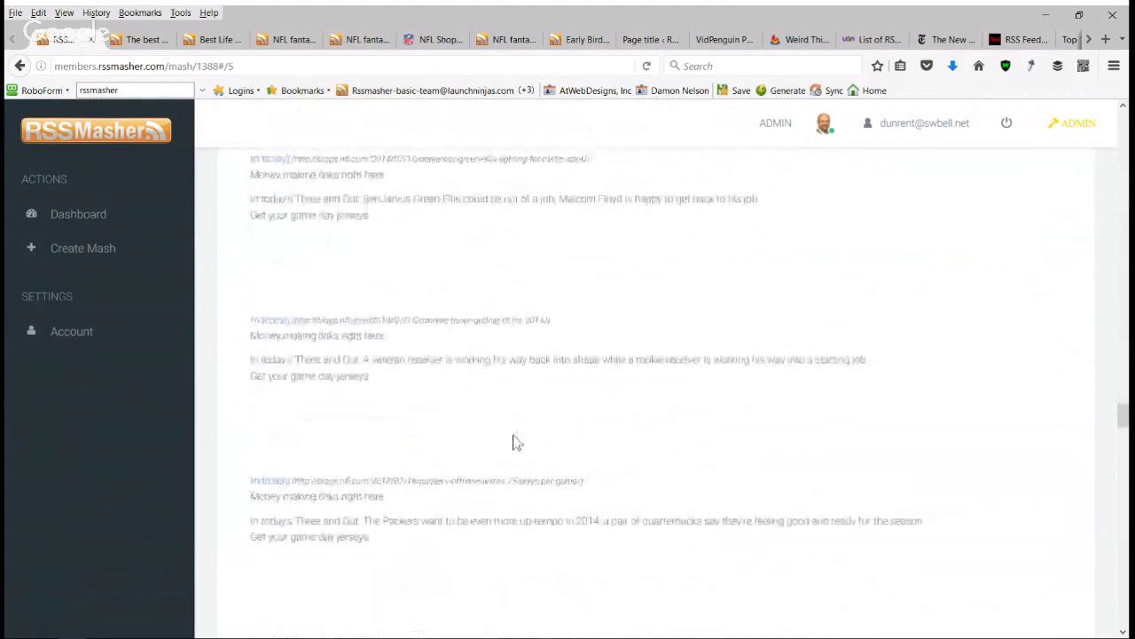
scroll(514, 443, "up", 8)
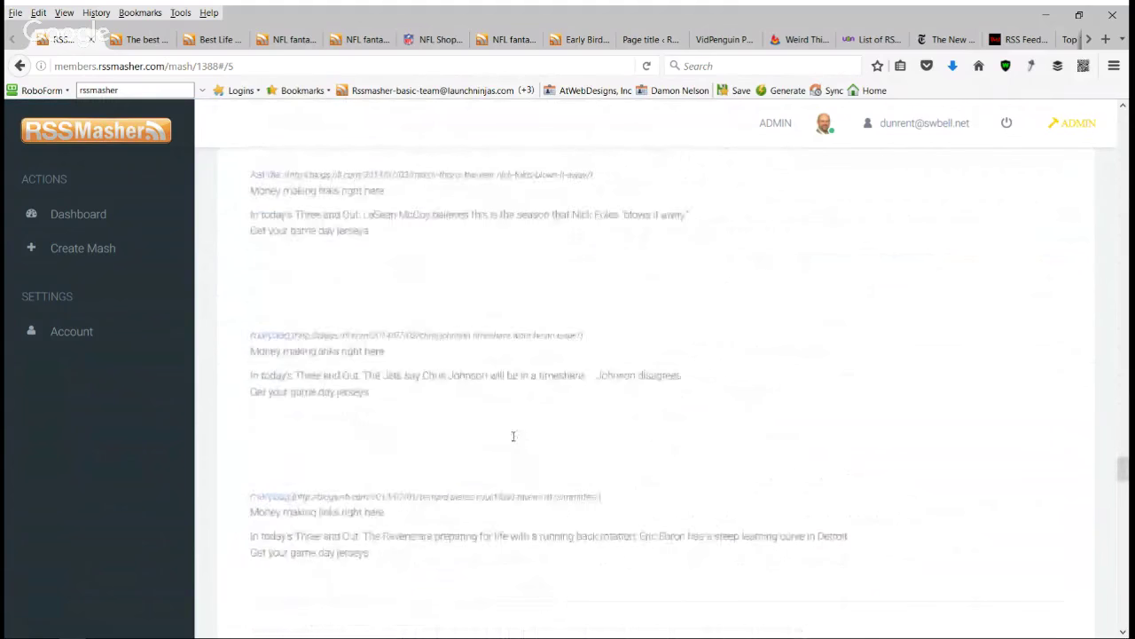
scroll(513, 436, "up", 10)
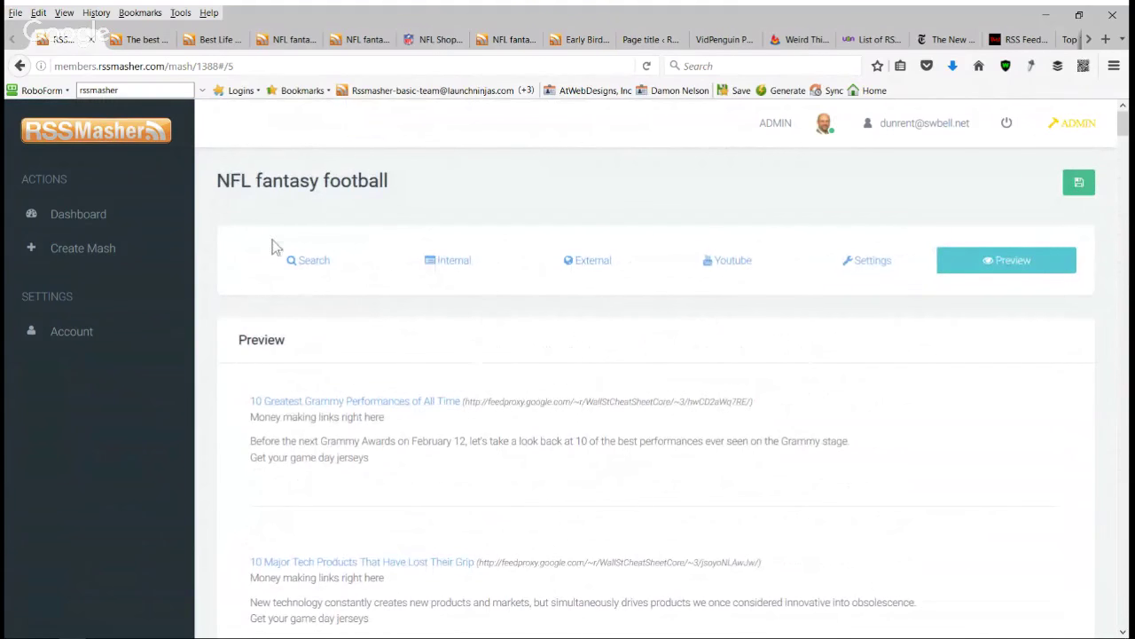
left_click(73, 226)
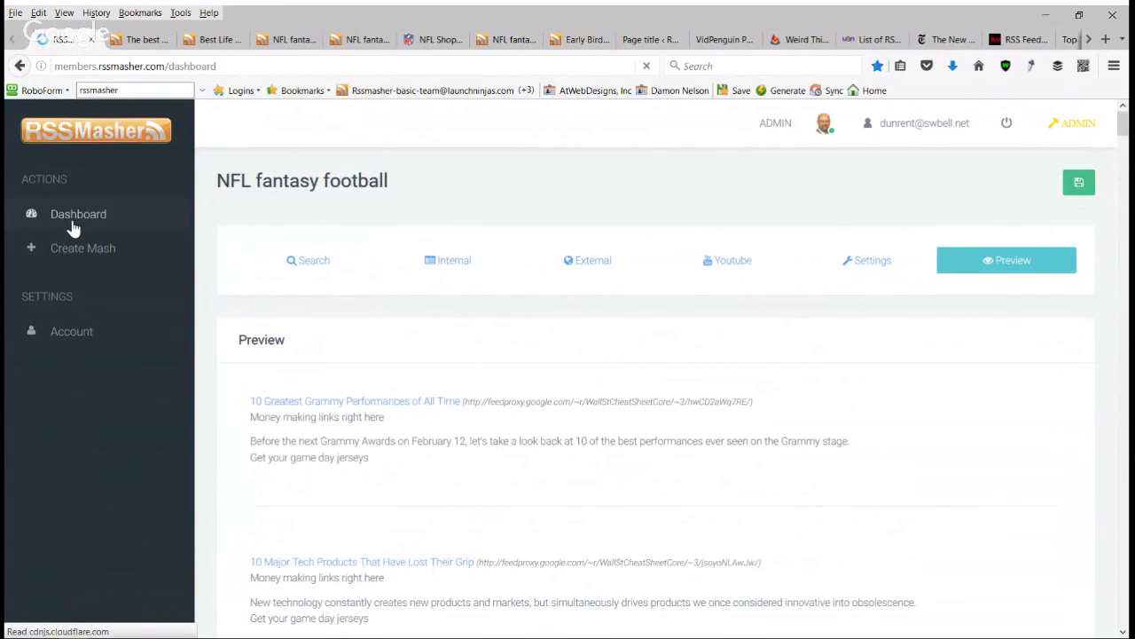
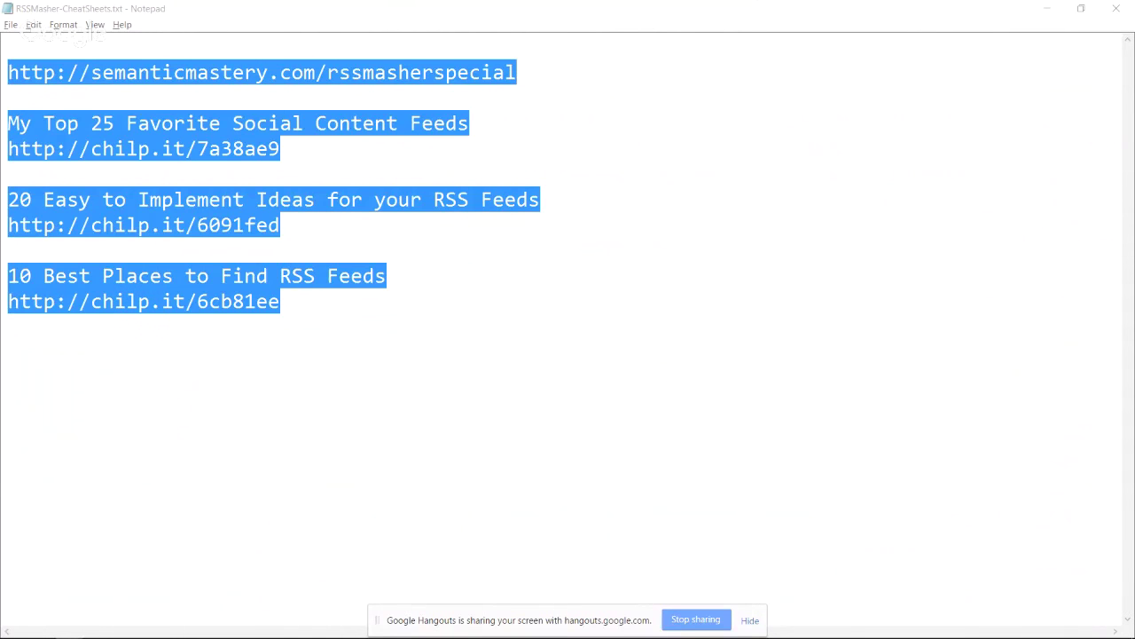
Step: Deselect the text in the RSSMasher-CheatSheets.txt file in Notepad and switch to the RSSMasher dashboard in the browser
left_click(822, 321)
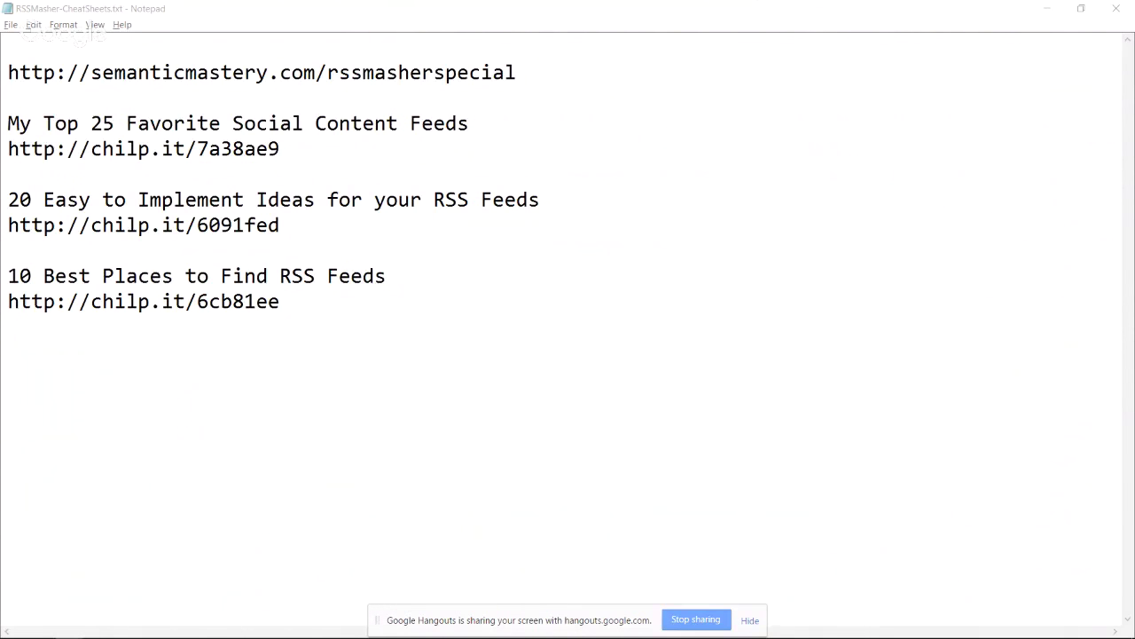
key("alt+Tab")
key("alt+Tab")
key("alt+Tab")
key("alt+Tab")
key("alt+Tab")
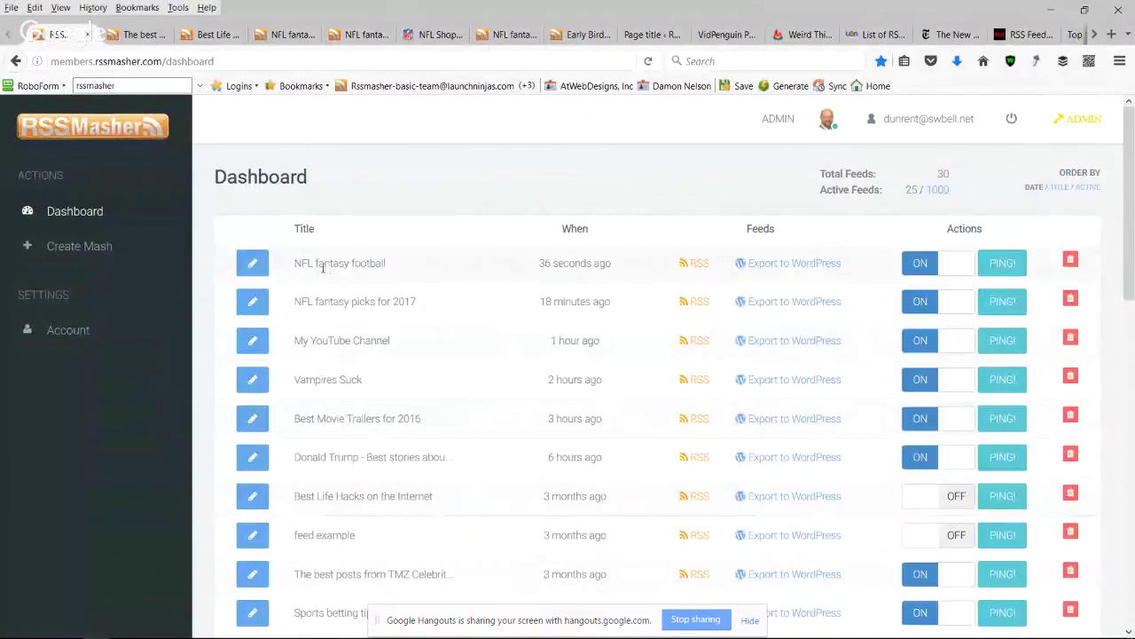
Step: Open the NFL fantasy football mash for editing and examine the NFL Rush Fantasy feed's hooks and [Read More..] option
left_click(252, 262)
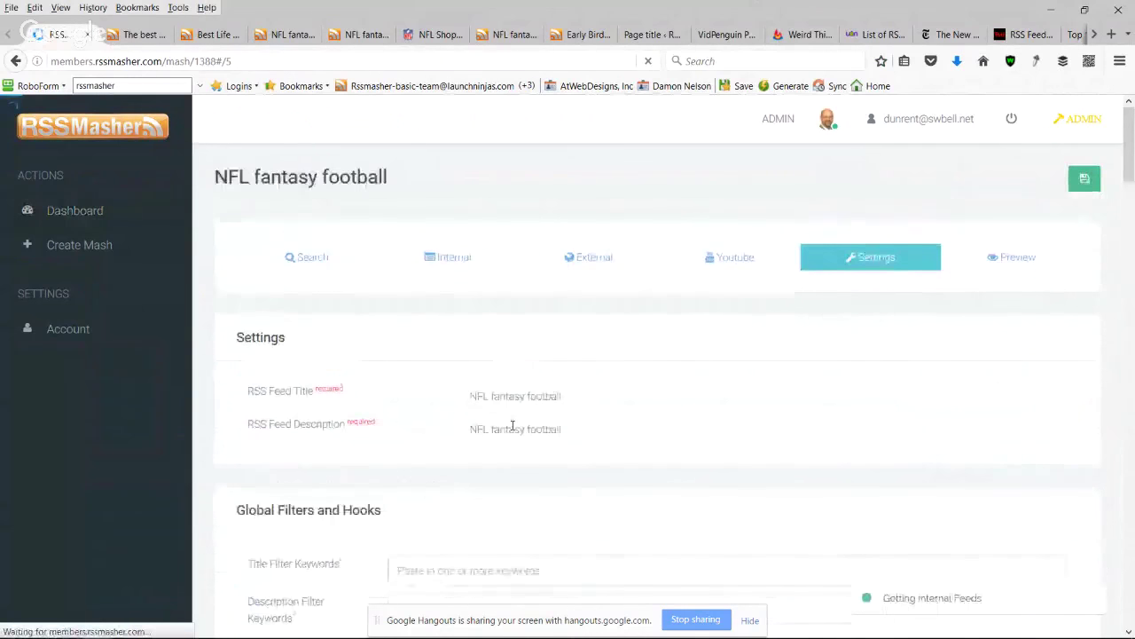
scroll(514, 433, "down", 6)
scroll(510, 423, "down", 3)
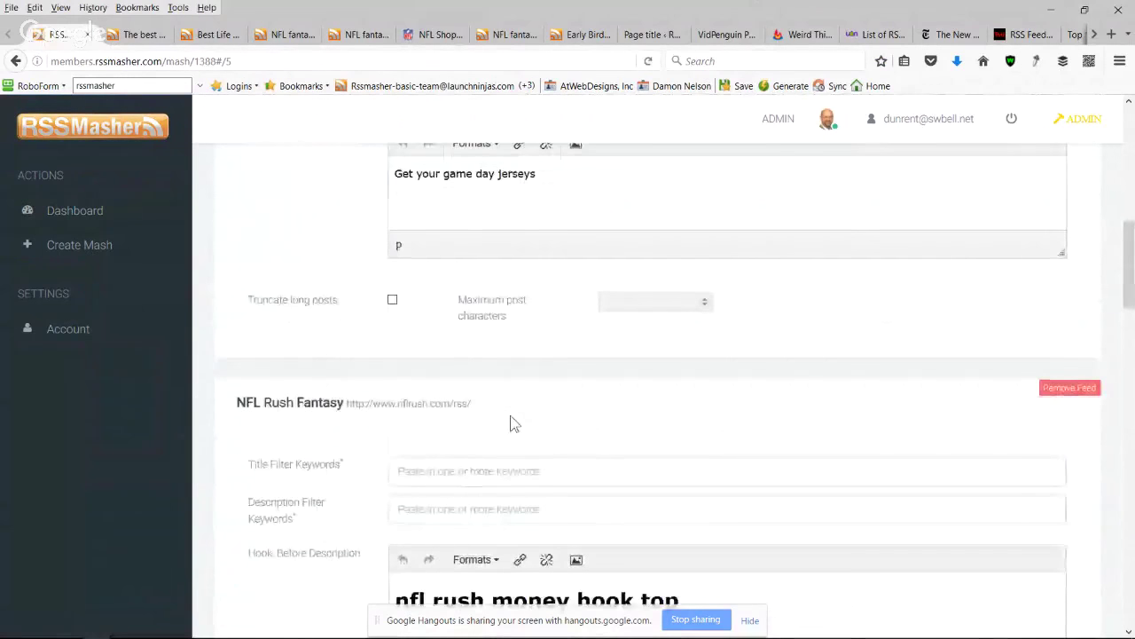
scroll(390, 479, "down", 2)
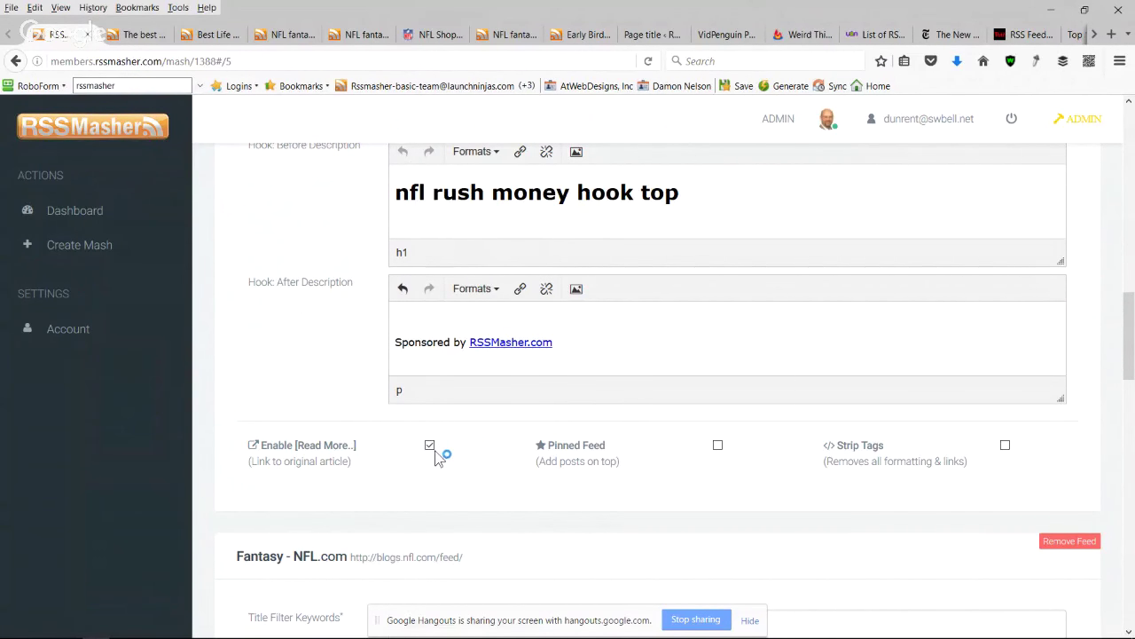
scroll(505, 381, "up", 3)
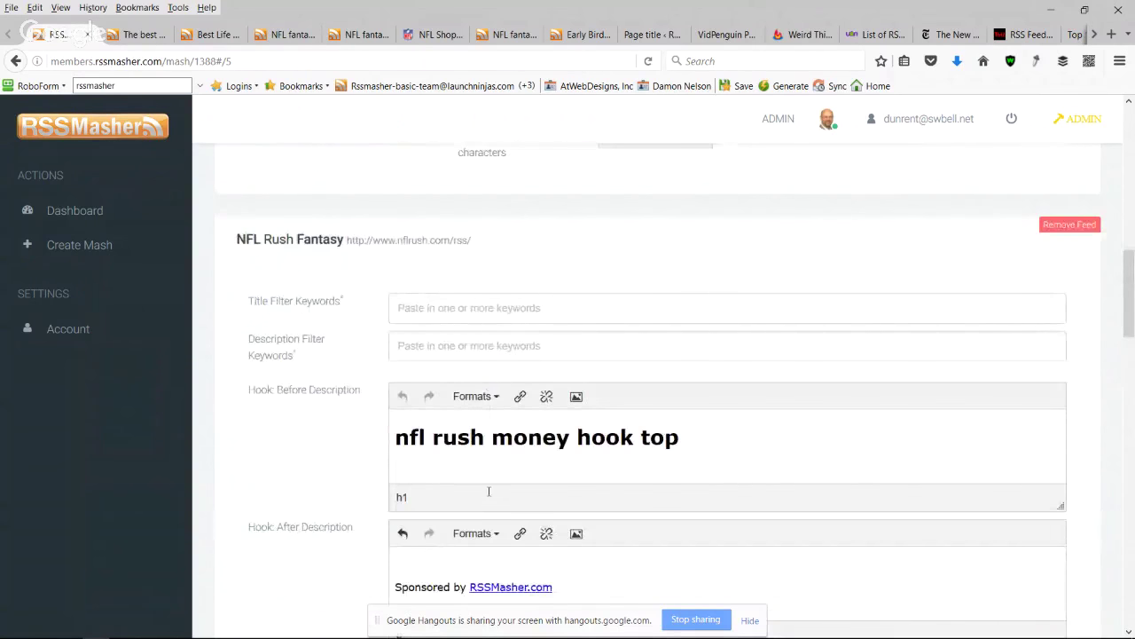
scroll(488, 490, "down", 3)
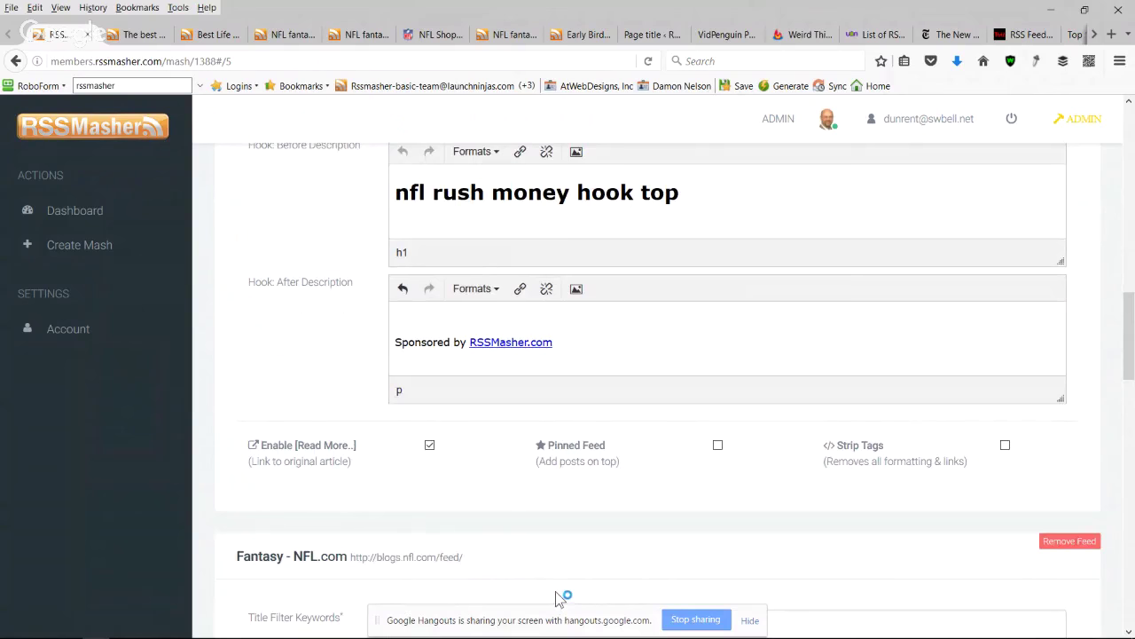
Step: Toggle the NFL Rush Fantasy feed's [Read More..] option off and on again, and check the mash's global hooks
left_click(430, 447)
left_click(430, 446)
scroll(310, 386, "up", 3)
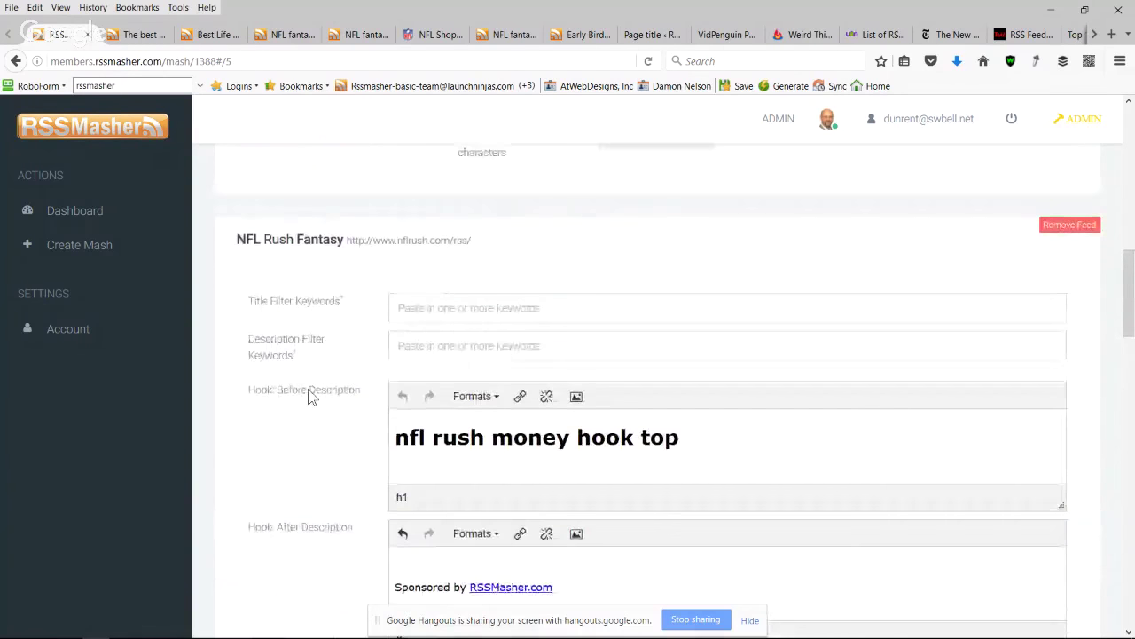
scroll(311, 394, "up", 1)
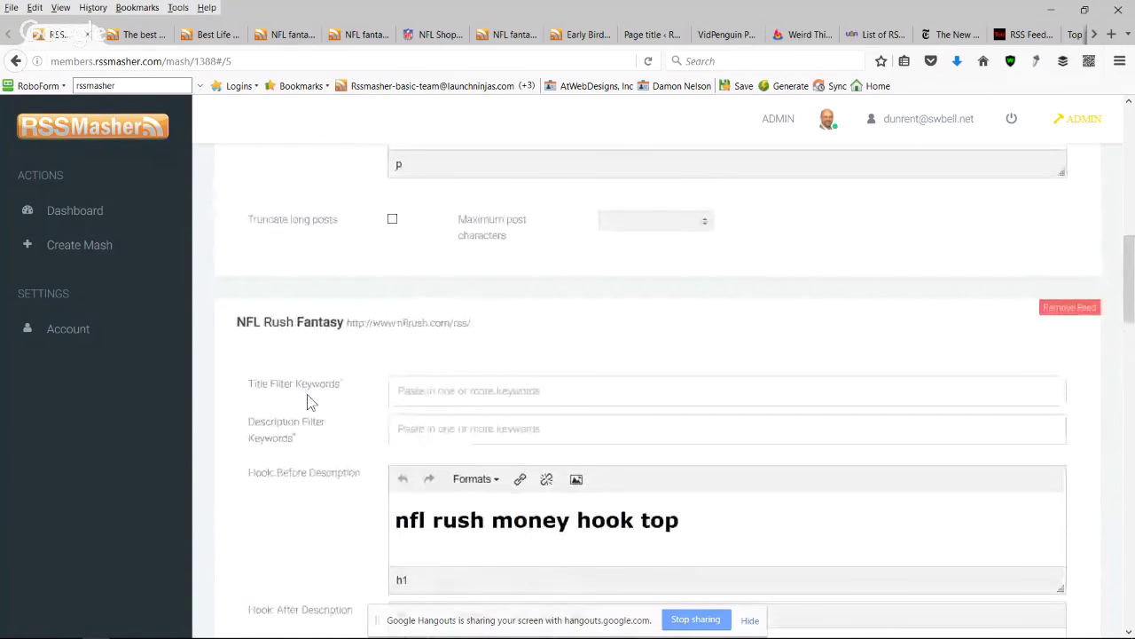
scroll(308, 399, "up", 3)
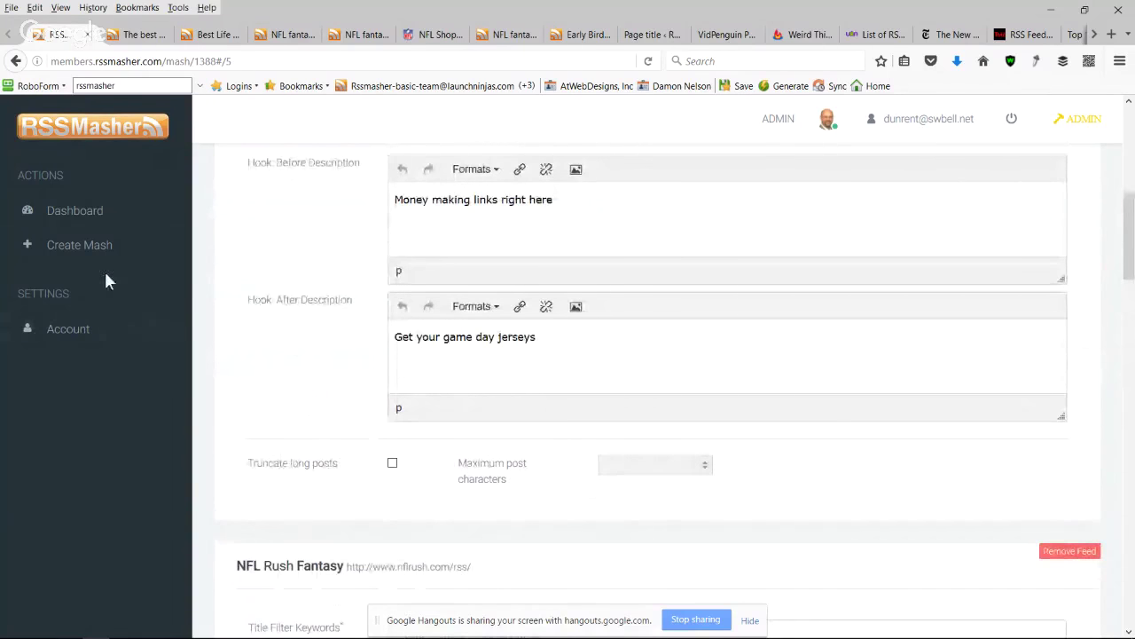
Step: Return to the dashboard and view the RSS feed of the Popular NFL fantasy football feeds mash
left_click(78, 216)
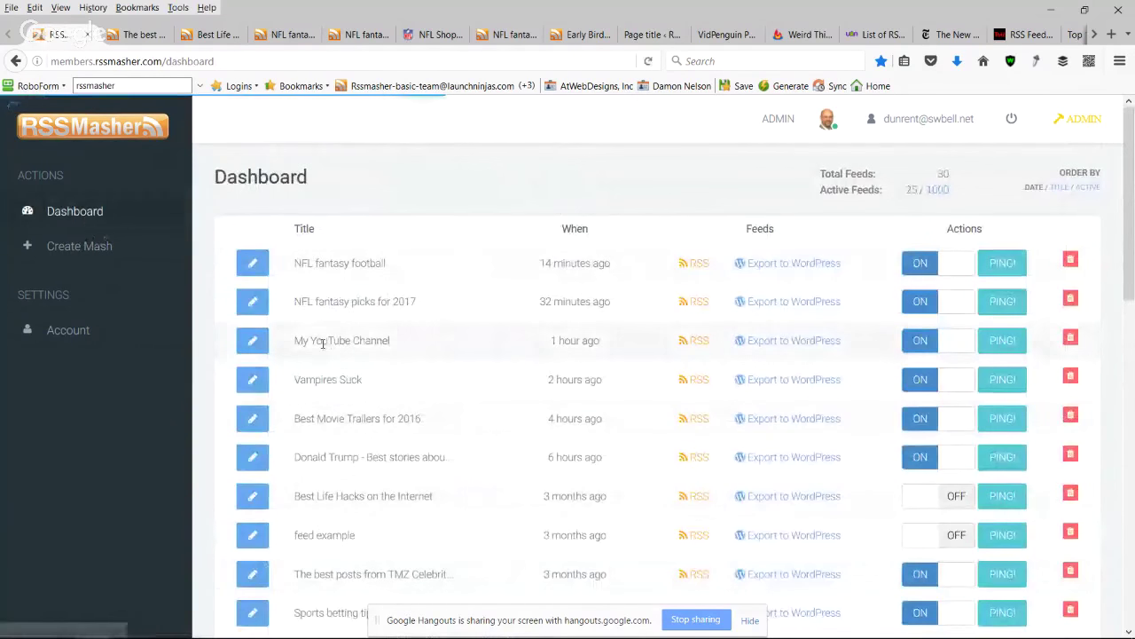
scroll(324, 346, "down", 2)
scroll(324, 346, "down", 3)
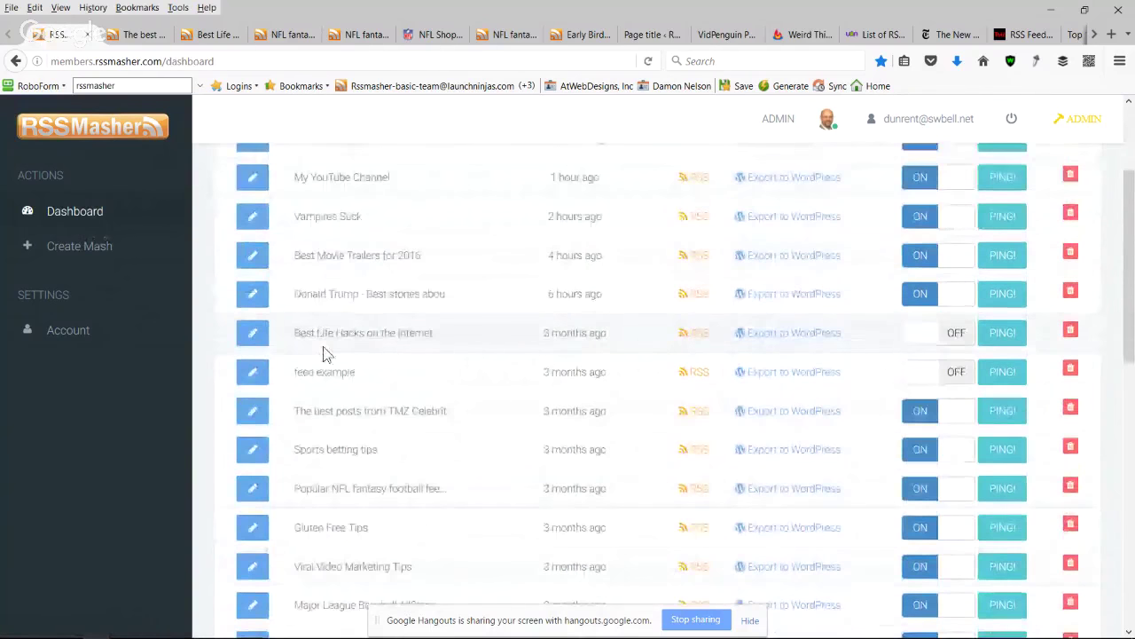
scroll(326, 361, "down", 2)
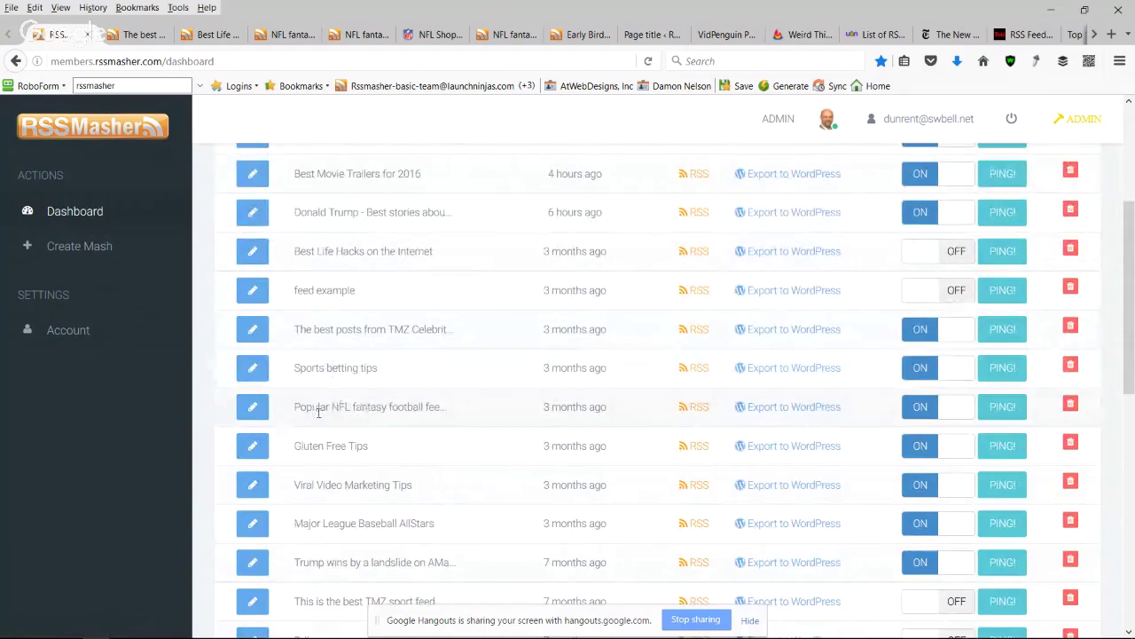
left_click(696, 408)
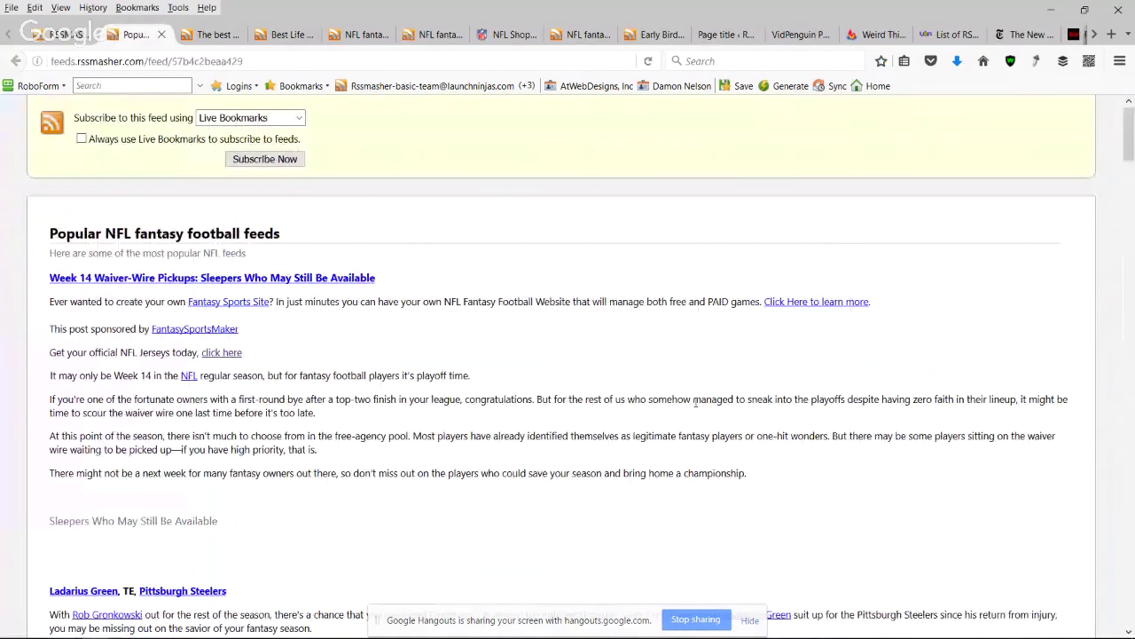
Step: Follow the Fantasy Sports Site hook link in the first post, look over the Fan Victor page and dismiss its webinar popup
left_click(223, 308)
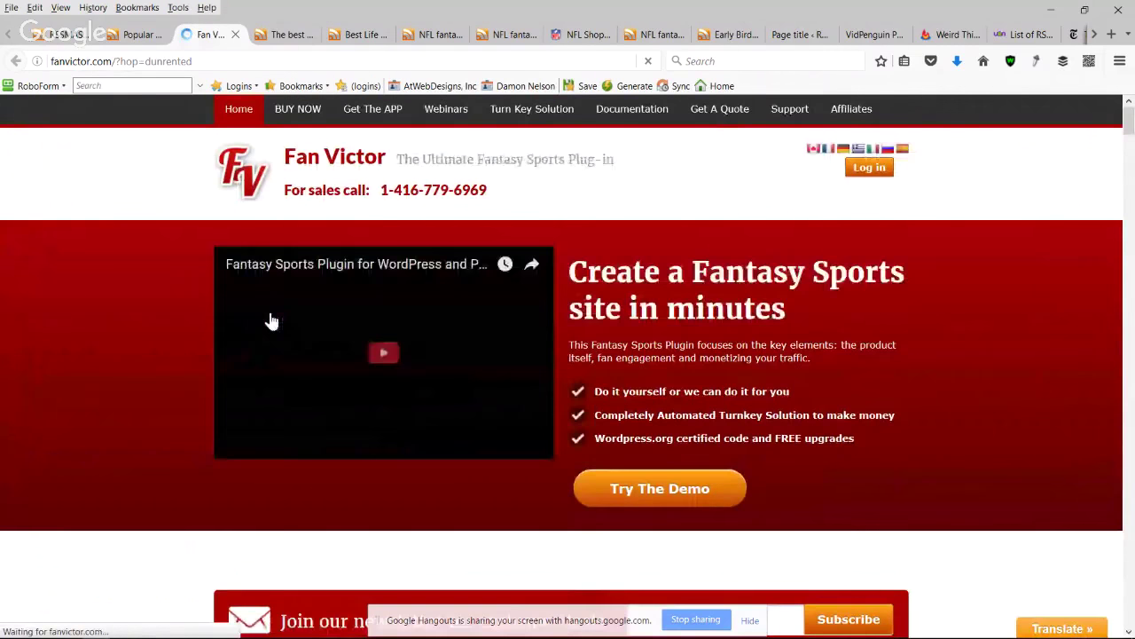
scroll(149, 396, "down", 3)
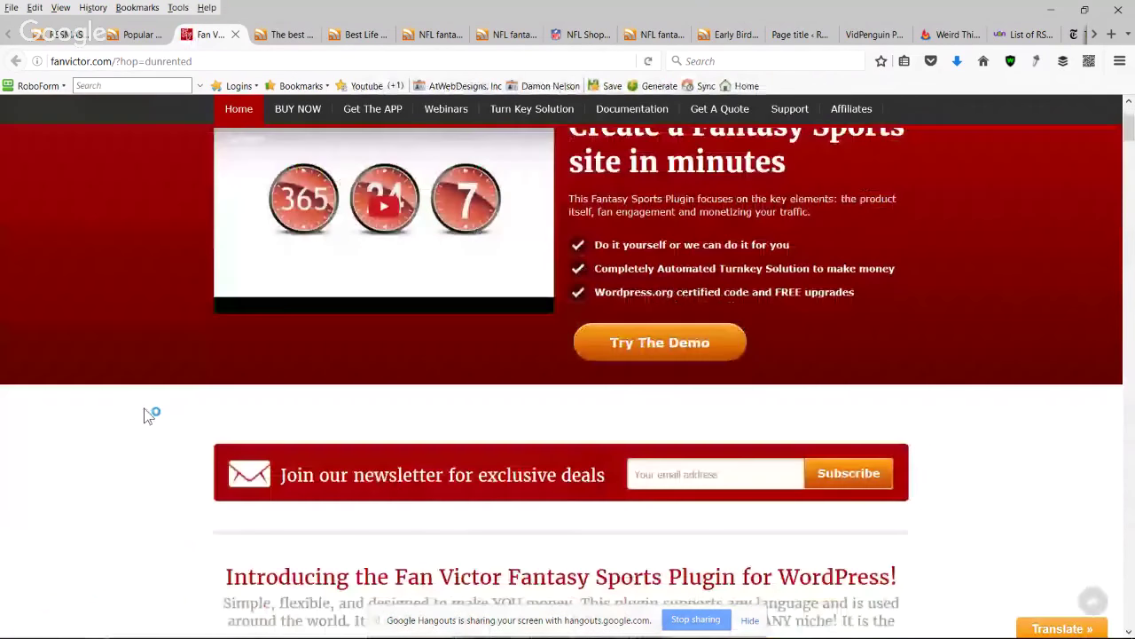
scroll(150, 413, "down", 2)
scroll(155, 399, "up", 6)
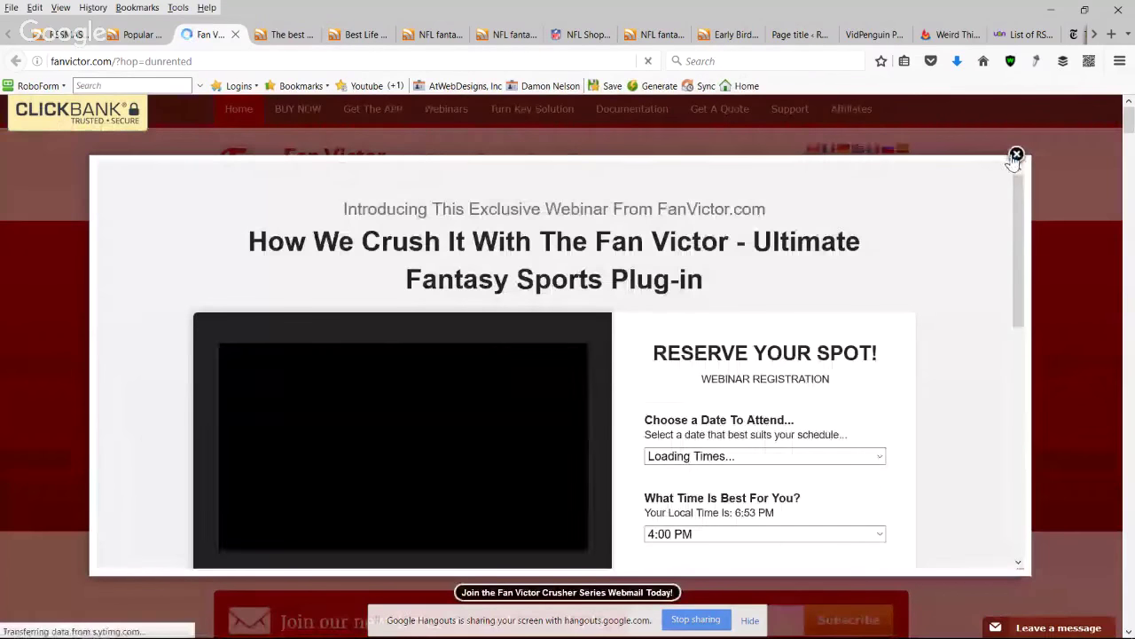
left_click(1017, 156)
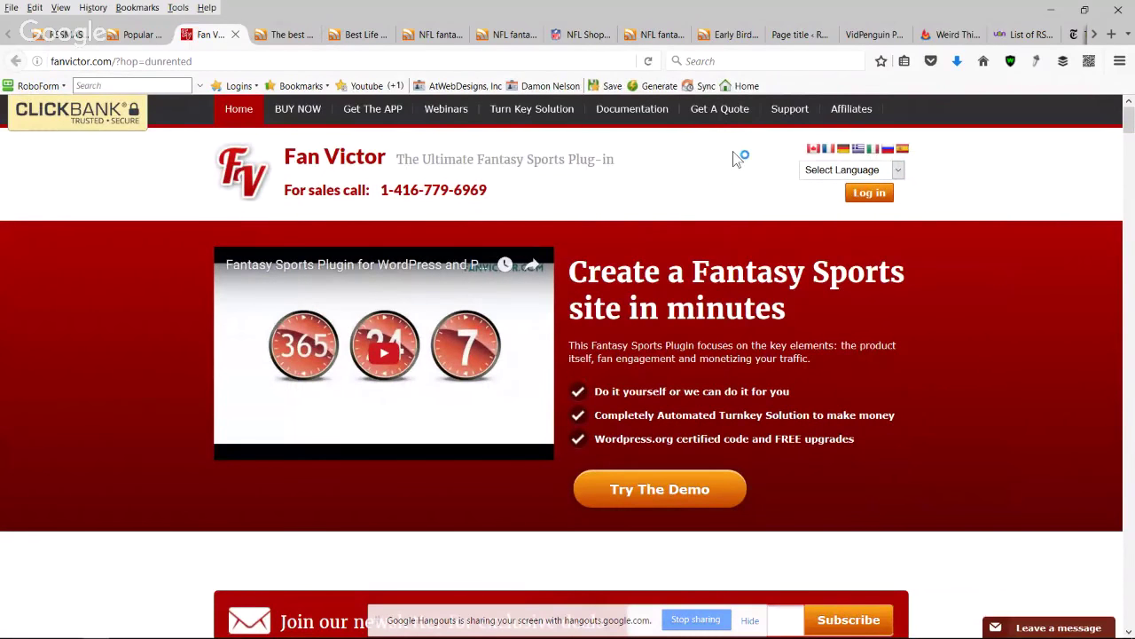
Step: Check Fan Victor's membership options page for the price of the standalone basic plug-in
left_click(293, 118)
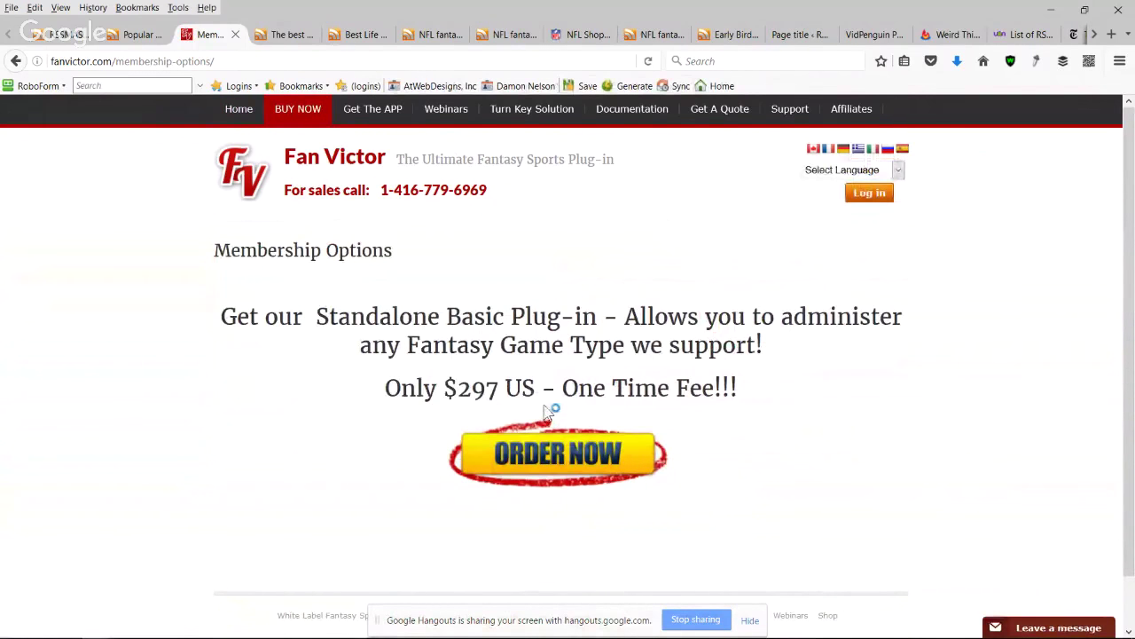
scroll(690, 403, "down", 1)
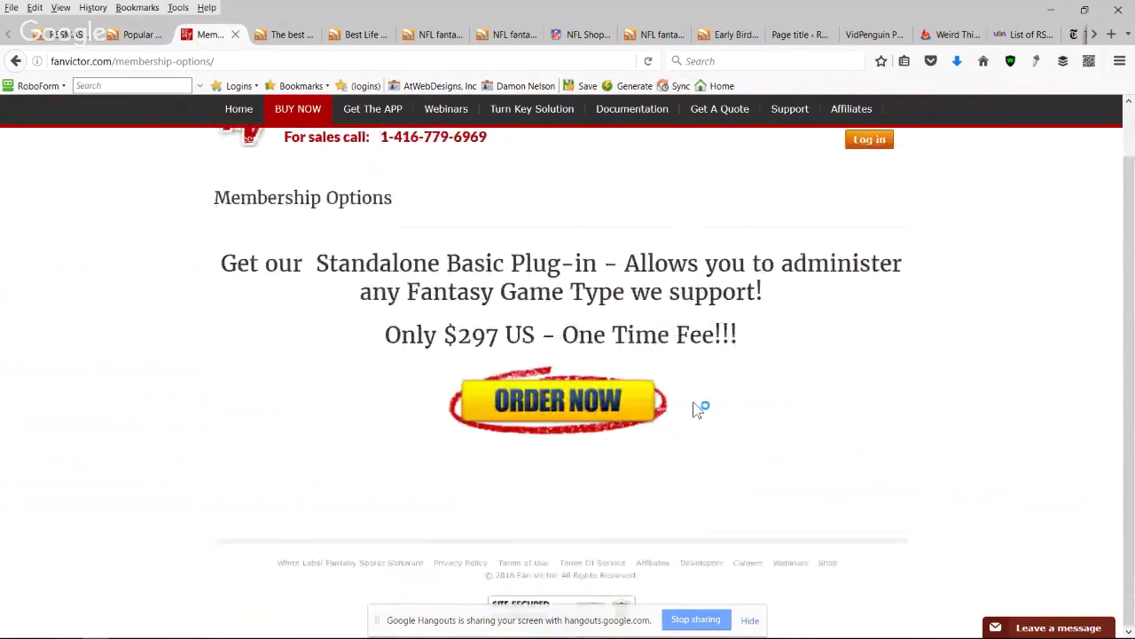
scroll(693, 400, "up", 1)
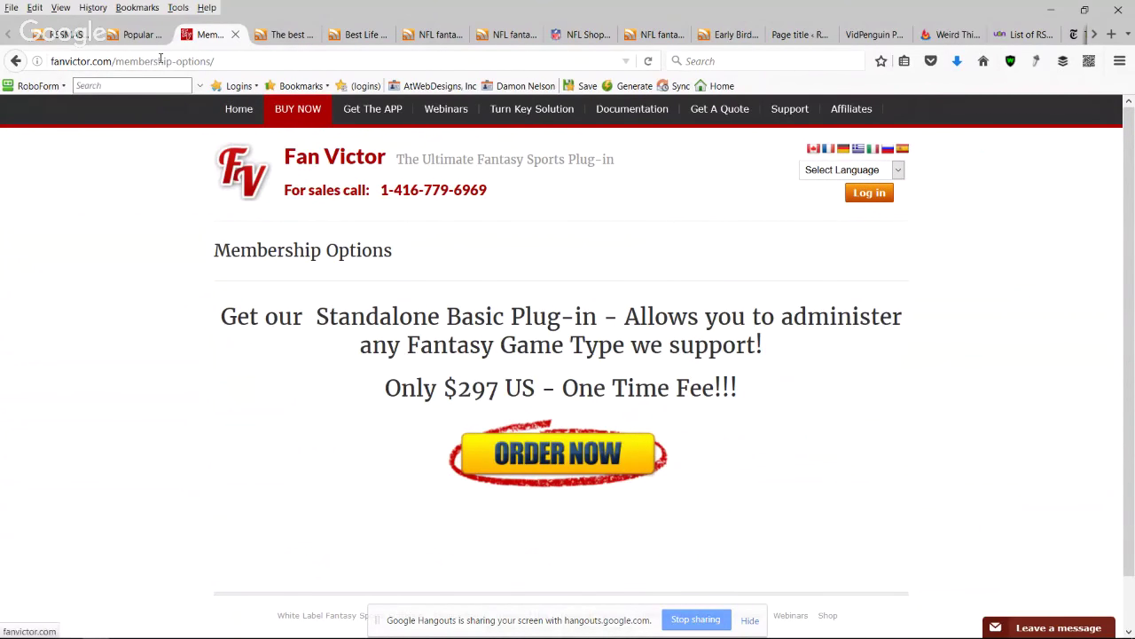
Step: Go back to the RSSMasher dashboard, open the Sports betting tips mash and examine its global filters and hooks
left_click(60, 34)
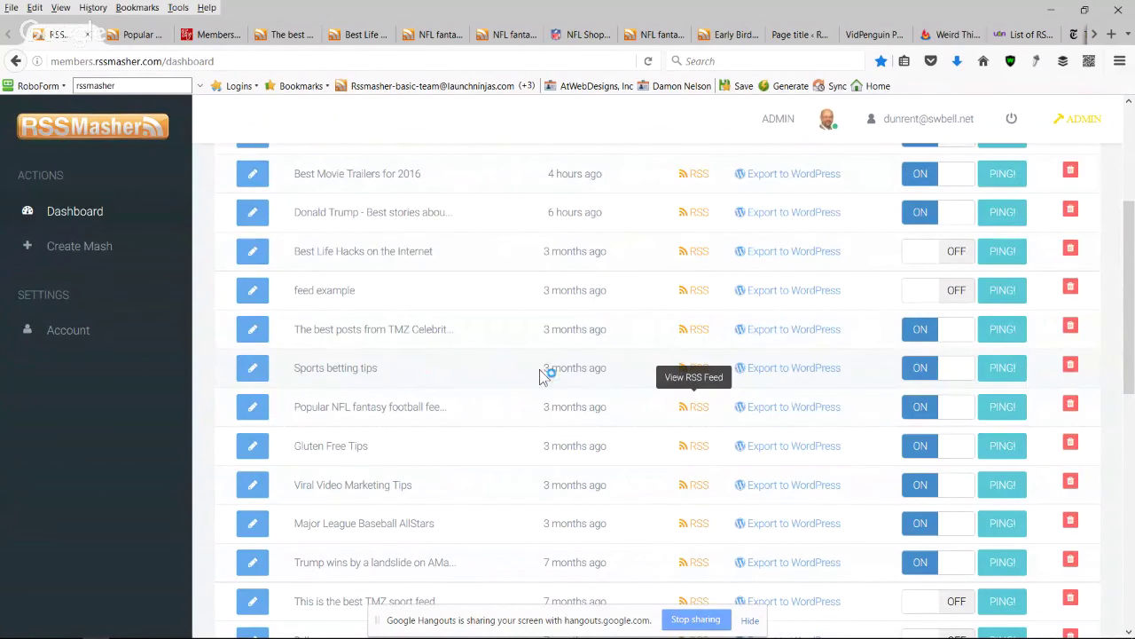
left_click(252, 374)
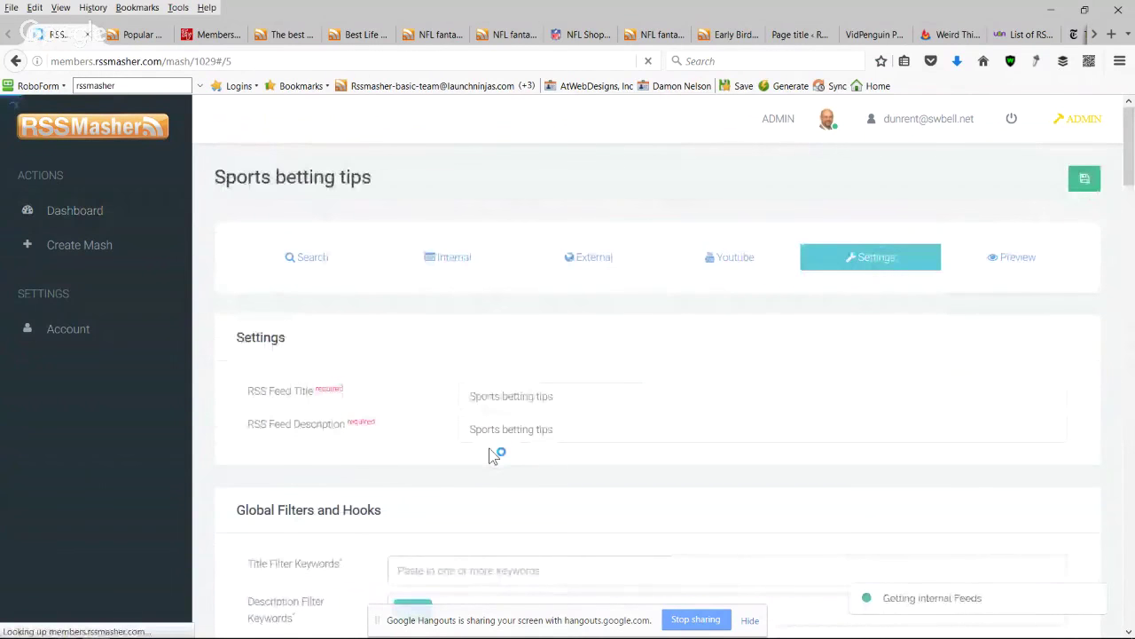
scroll(426, 448, "down", 4)
scroll(367, 443, "down", 3)
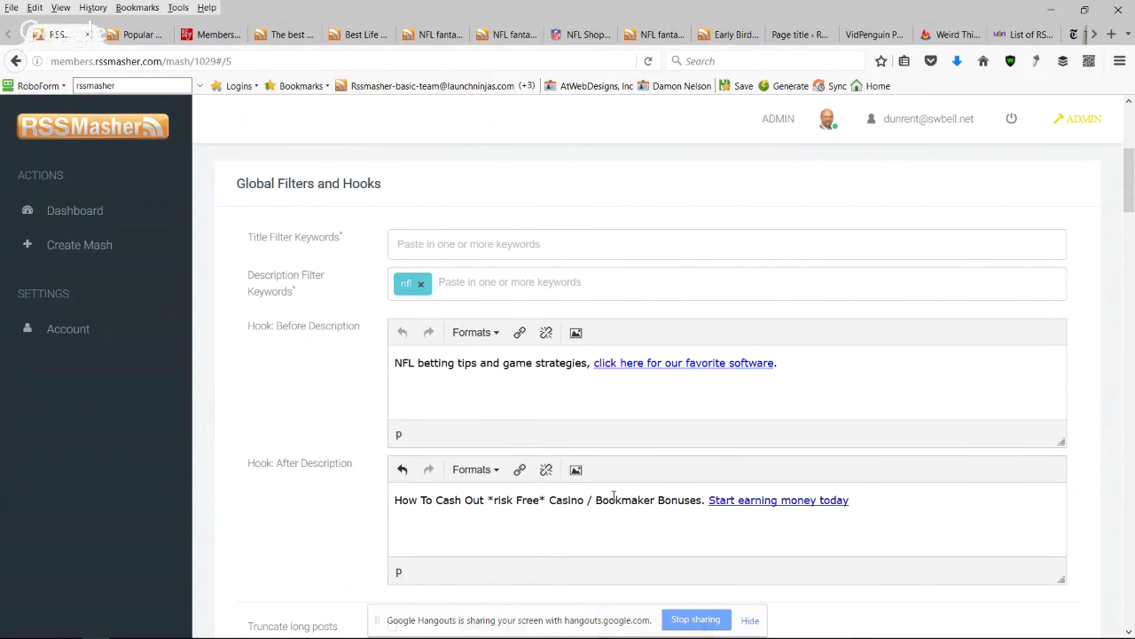
scroll(579, 542, "down", 2)
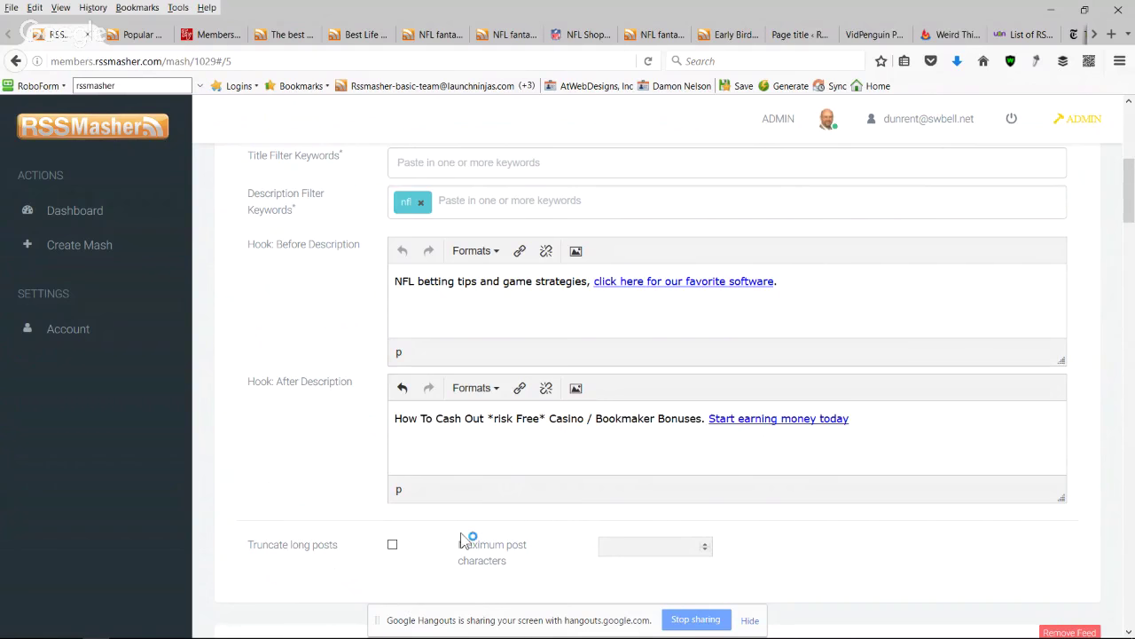
scroll(326, 508, "up", 3)
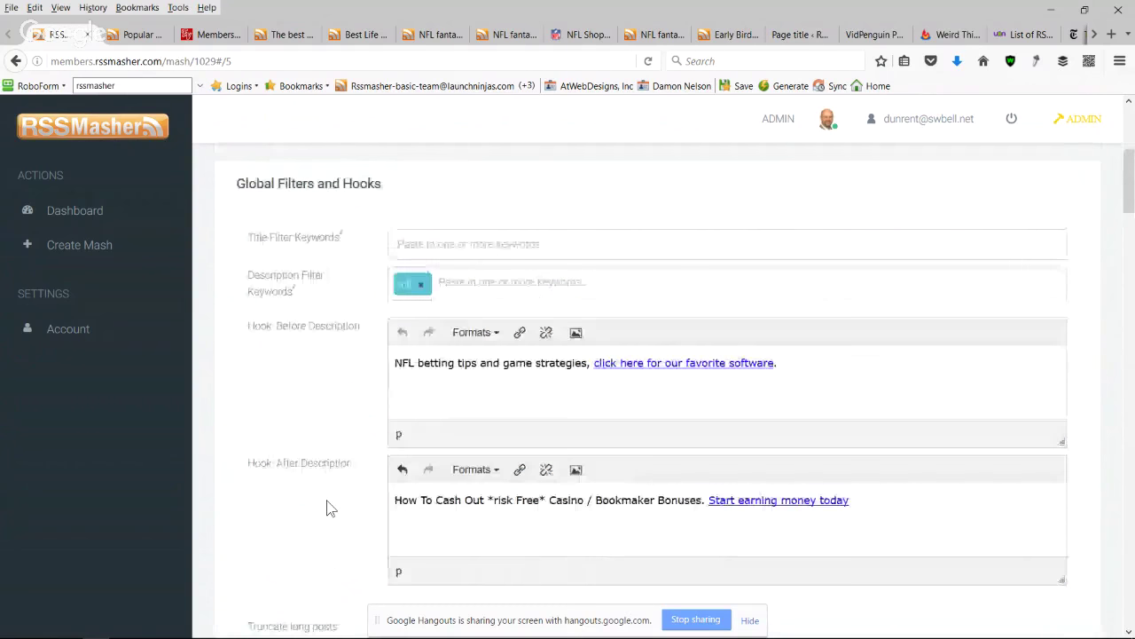
scroll(327, 507, "up", 6)
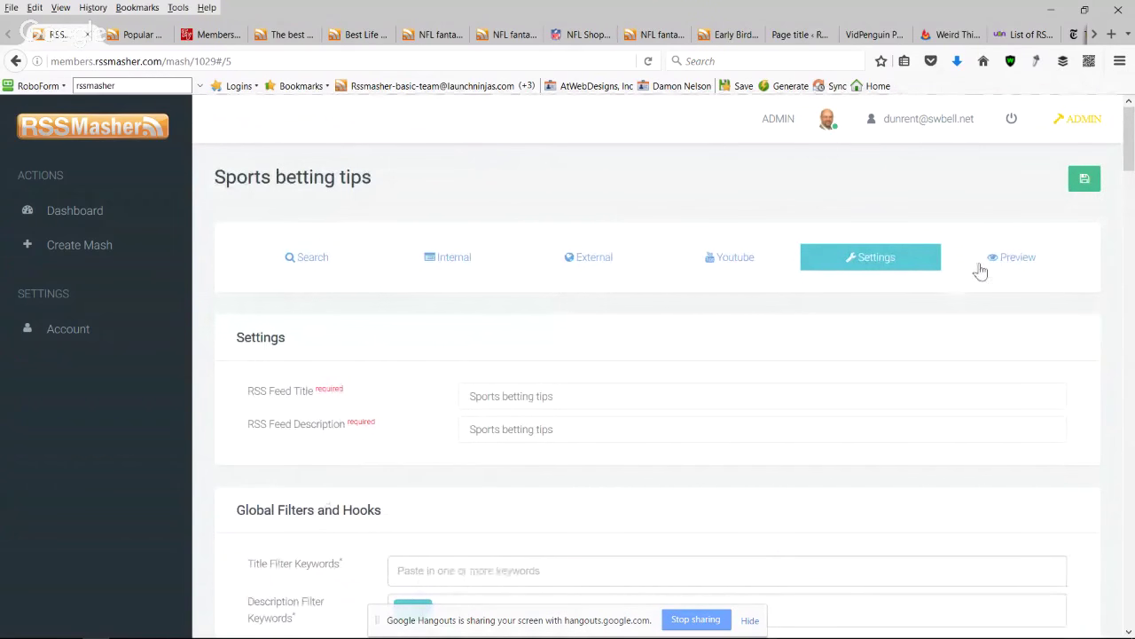
Step: Preview the Sports betting tips mash and examine the promotional hooks placed above and below its first two posts
left_click(1010, 260)
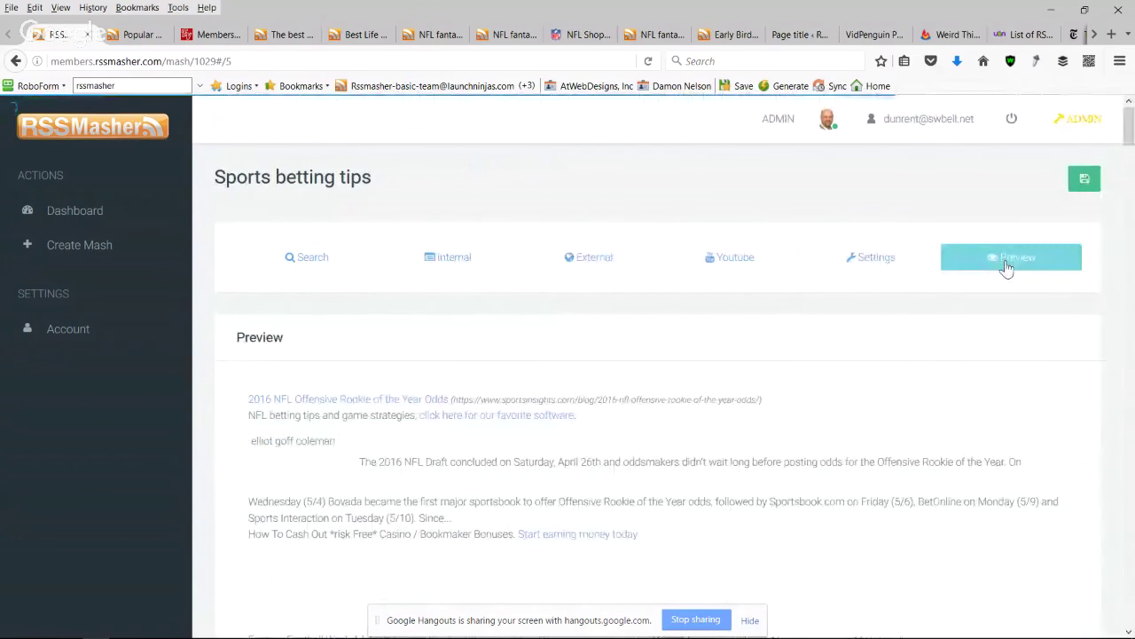
scroll(820, 415, "down", 3)
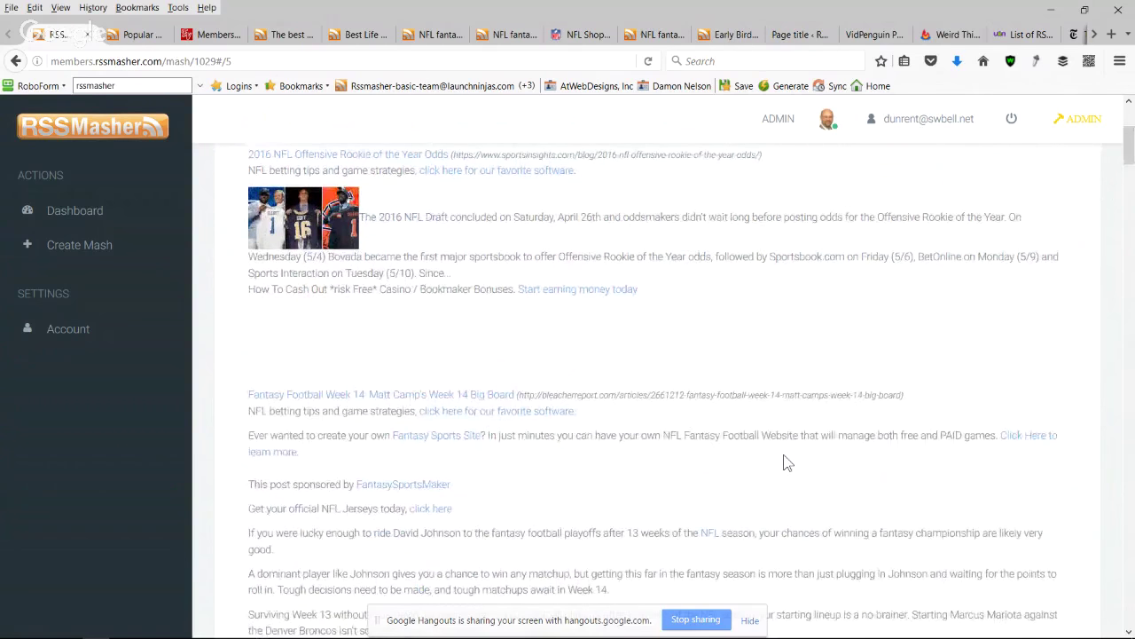
scroll(785, 462, "down", 4)
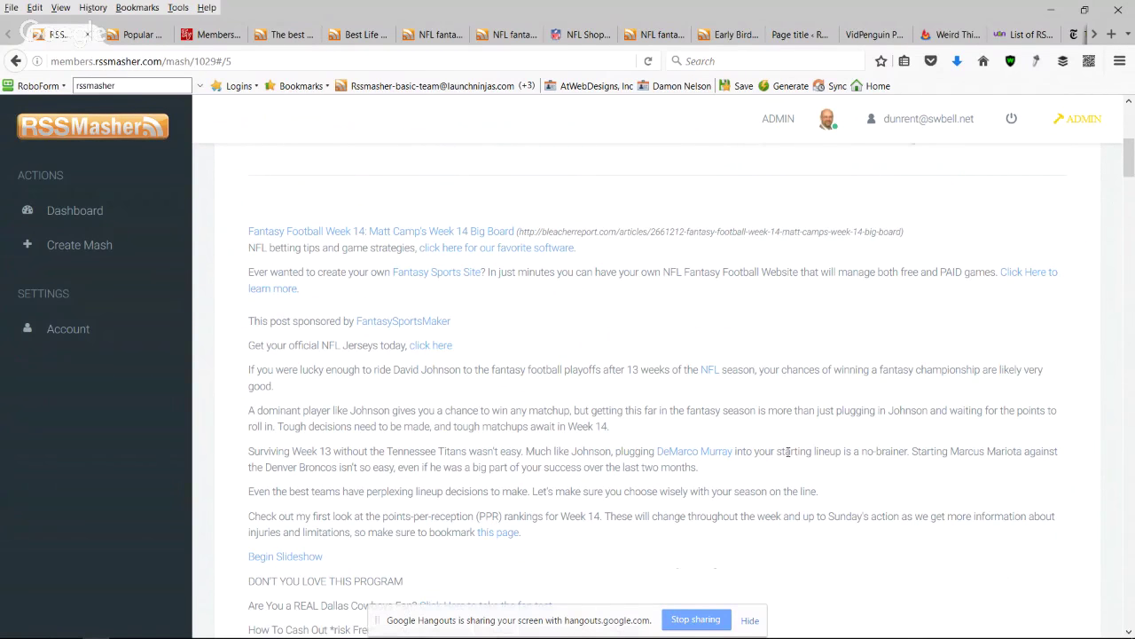
scroll(788, 451, "up", 2)
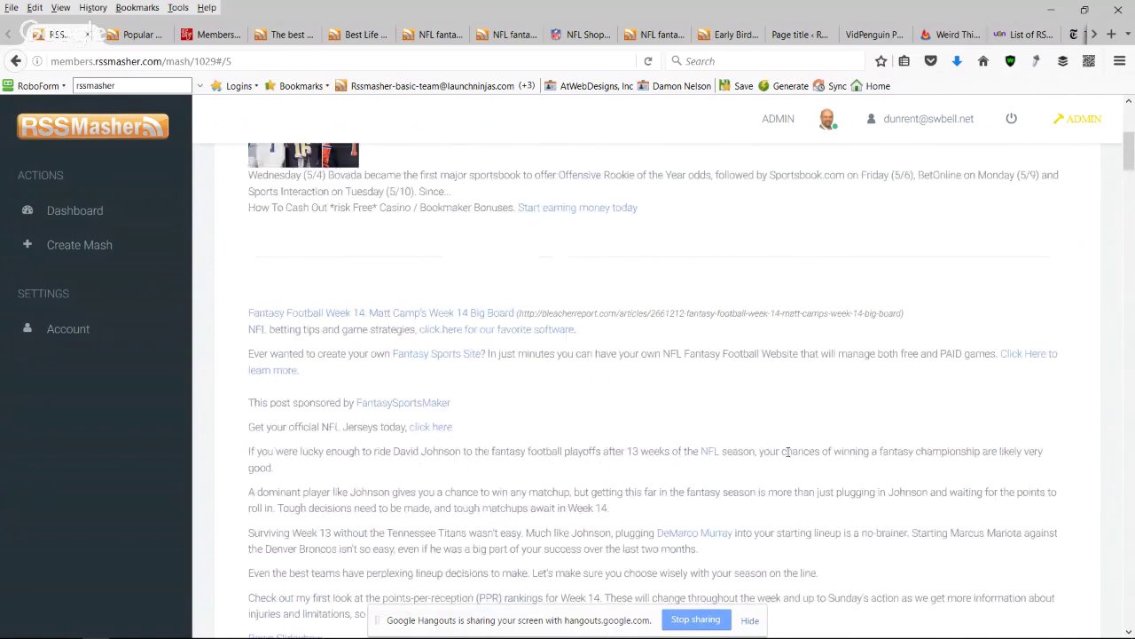
scroll(788, 451, "up", 2)
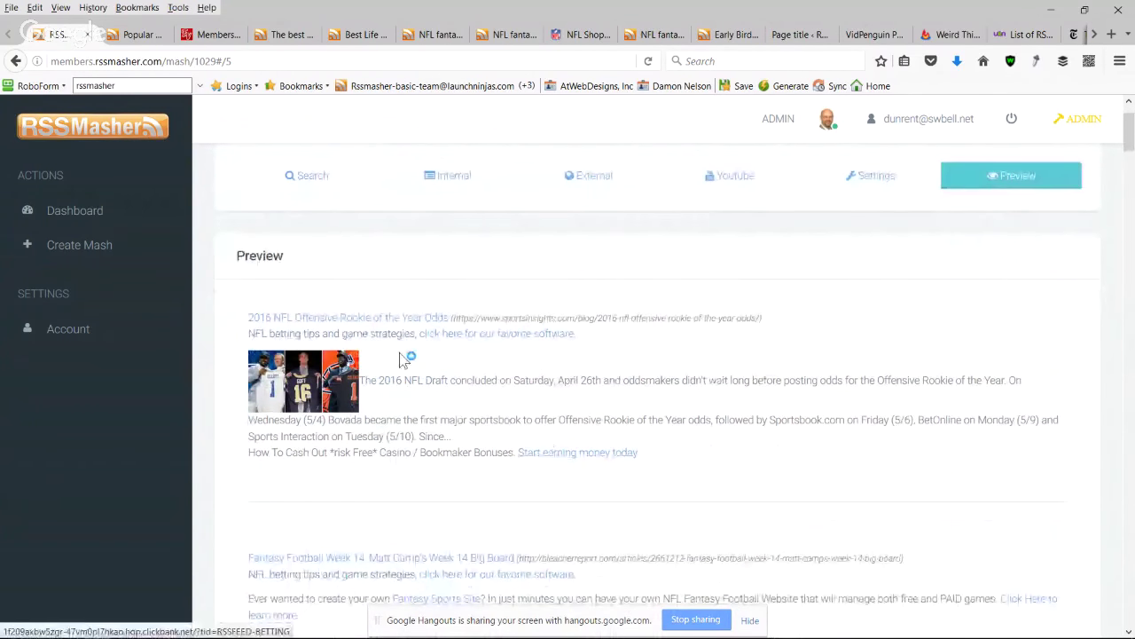
scroll(525, 498, "down", 5)
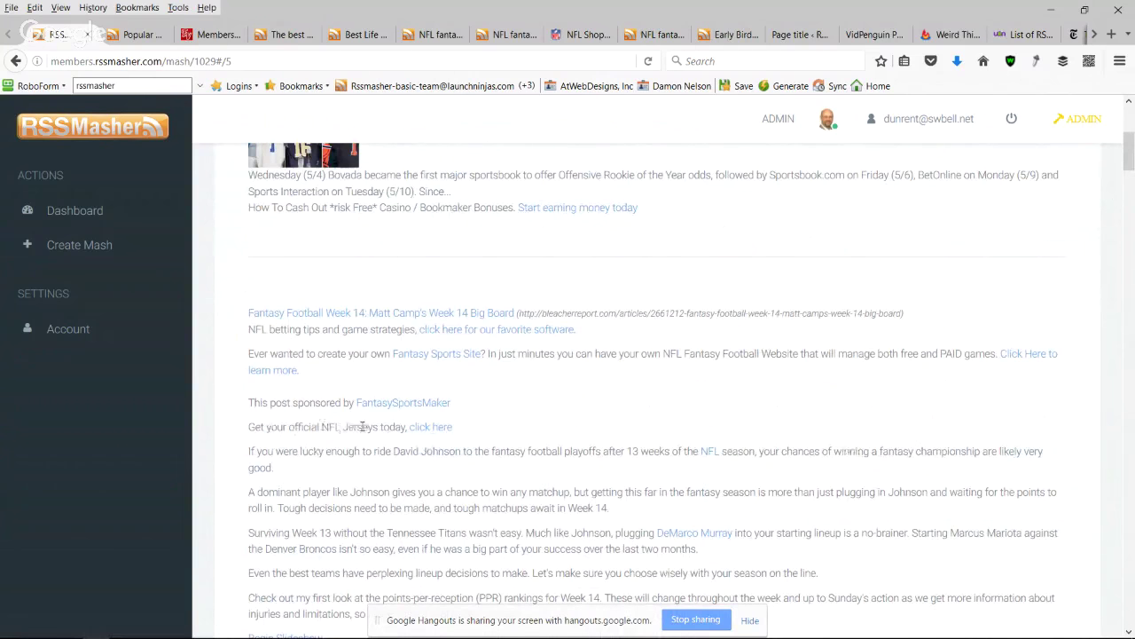
scroll(337, 477, "down", 3)
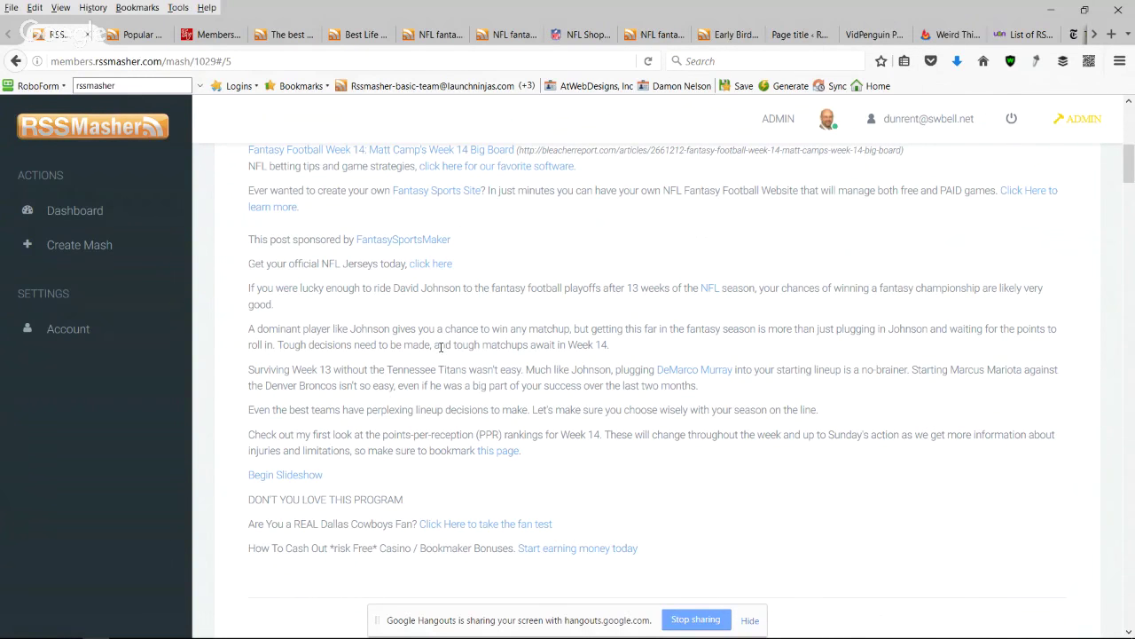
scroll(453, 347, "up", 4)
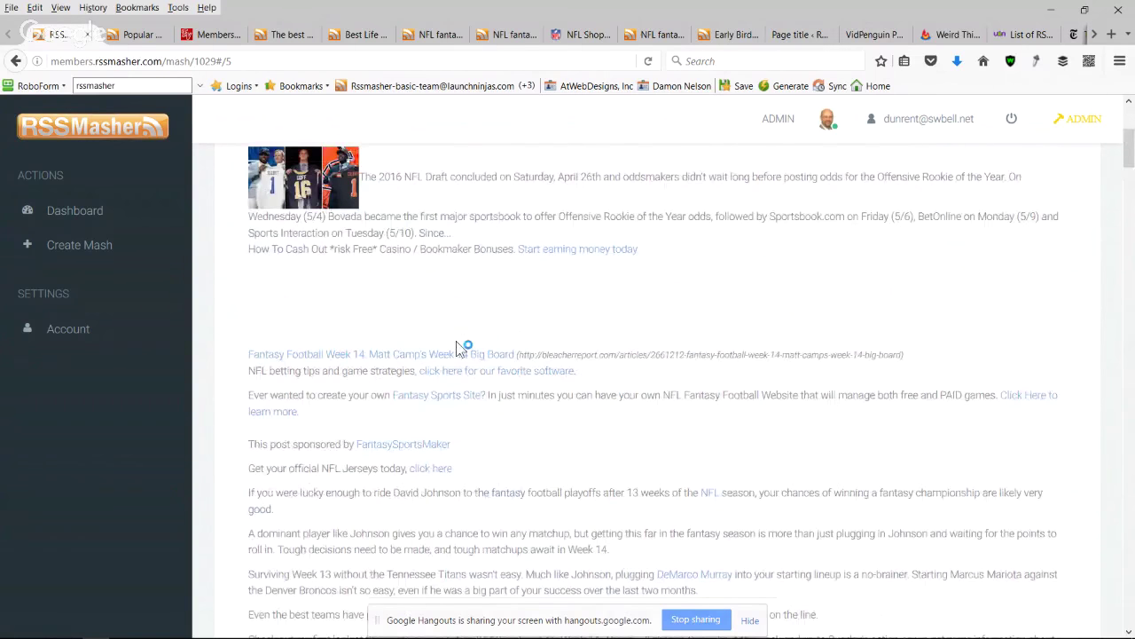
scroll(459, 348, "up", 3)
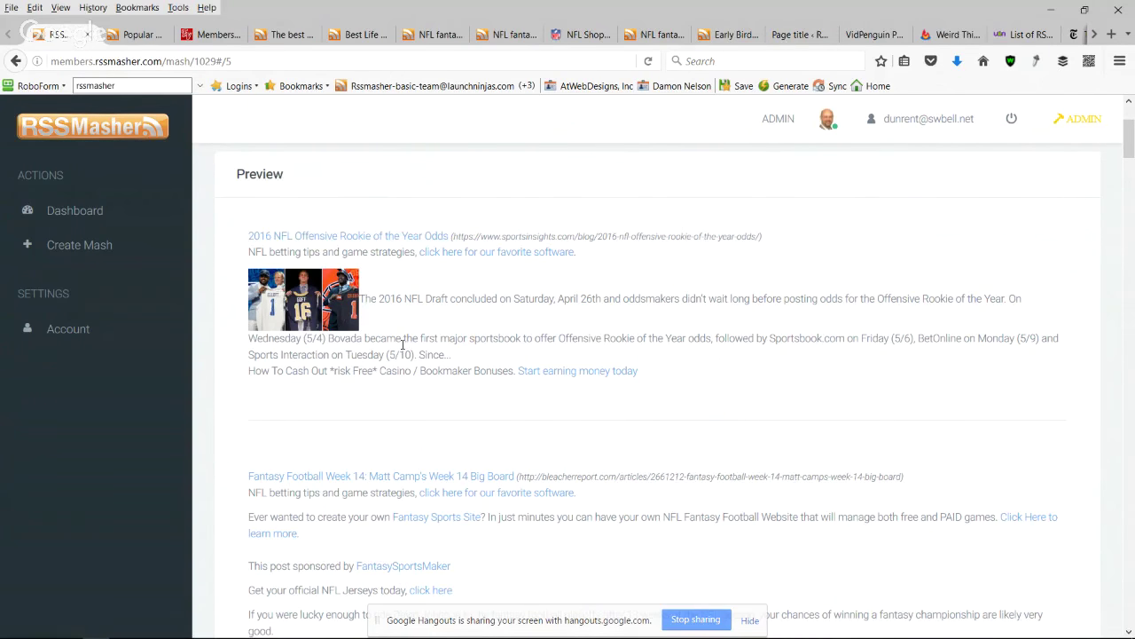
scroll(400, 348, "down", 1)
scroll(400, 354, "down", 2)
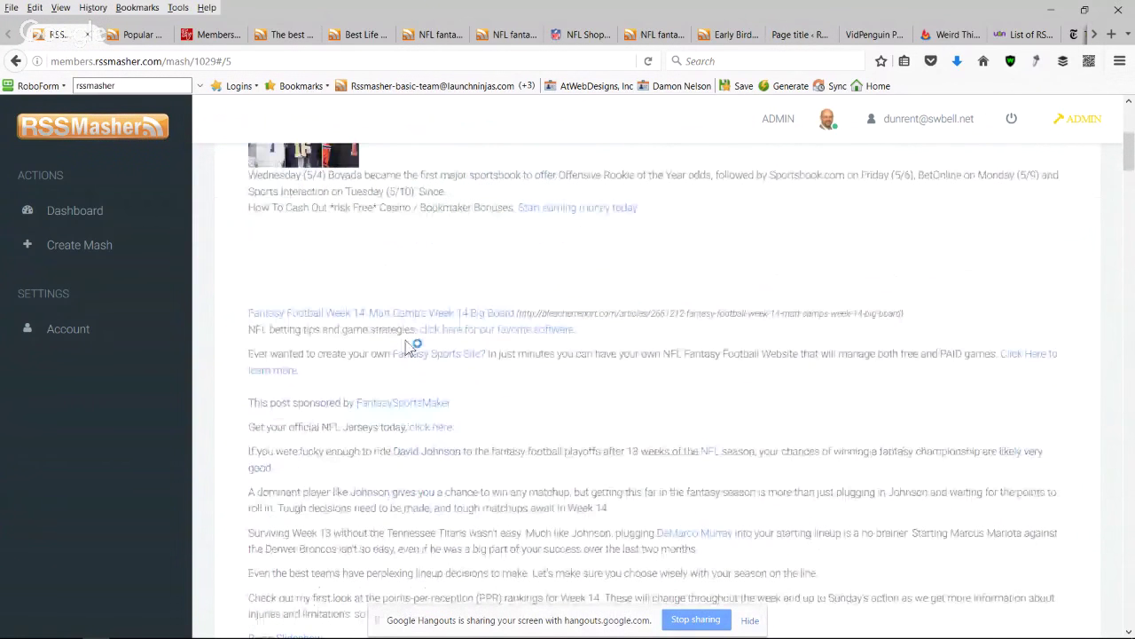
scroll(479, 472, "down", 3)
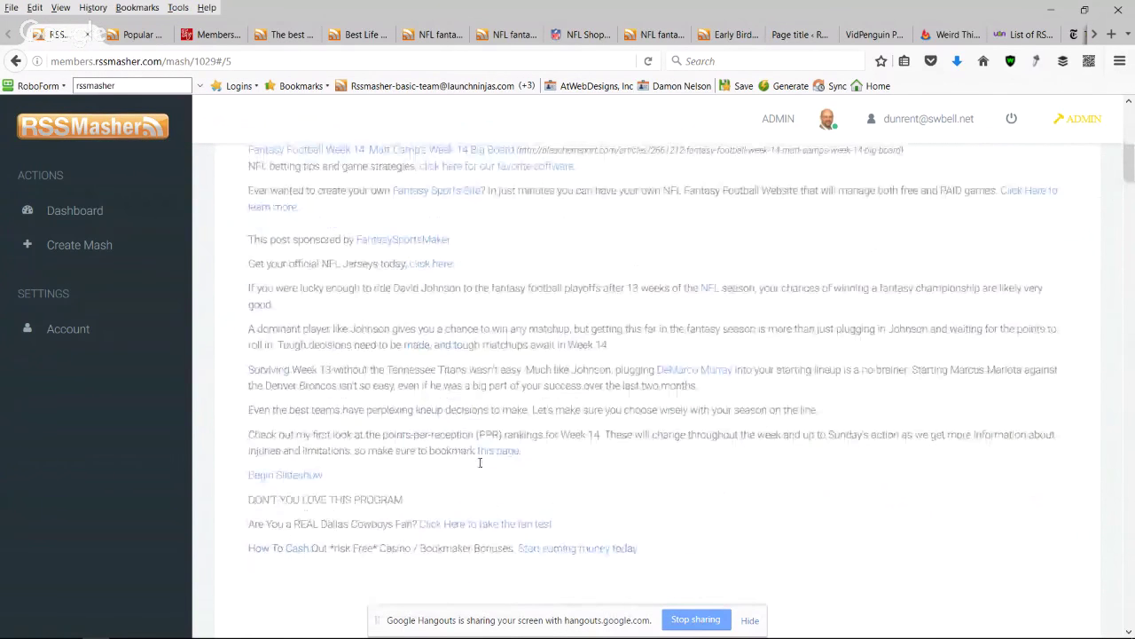
Step: Return to the dashboard and look through the list of existing mashes
left_click(84, 218)
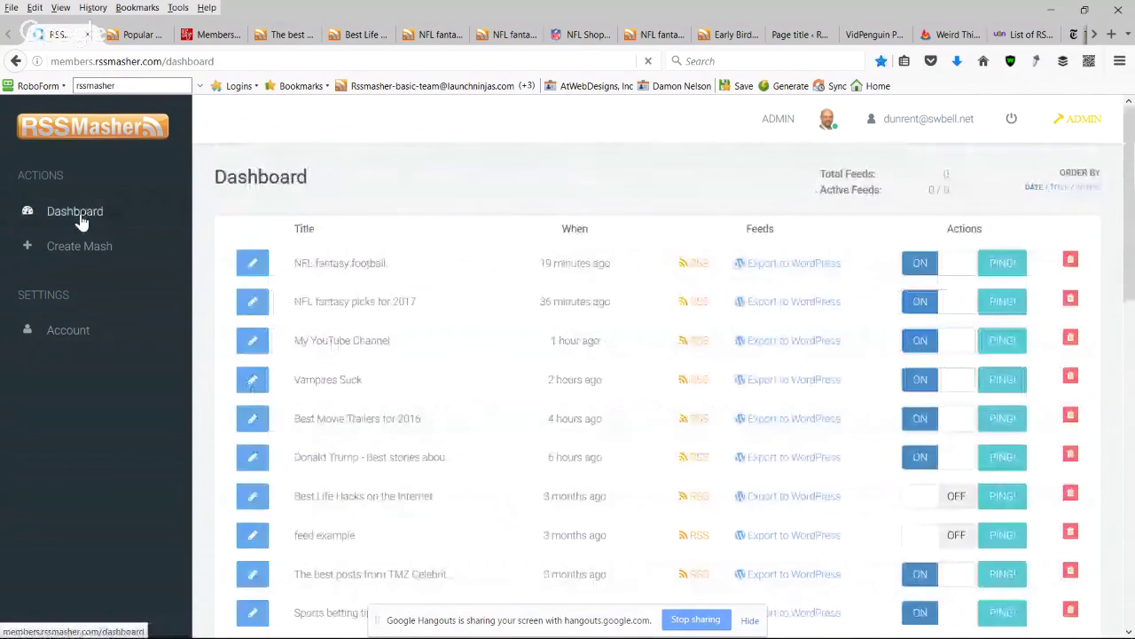
scroll(435, 423, "down", 4)
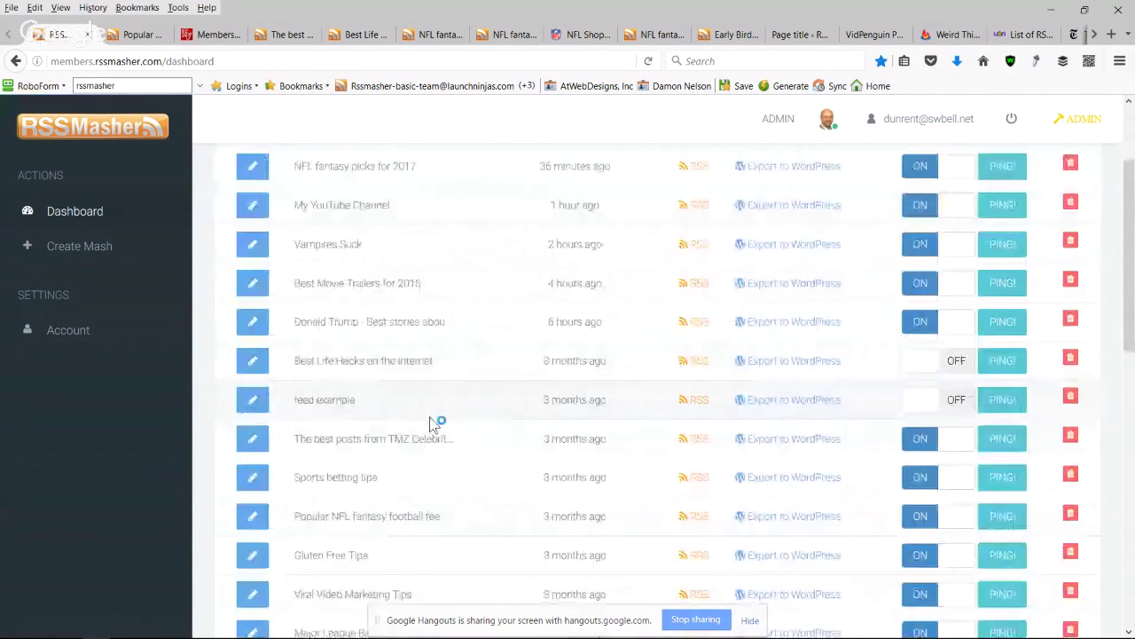